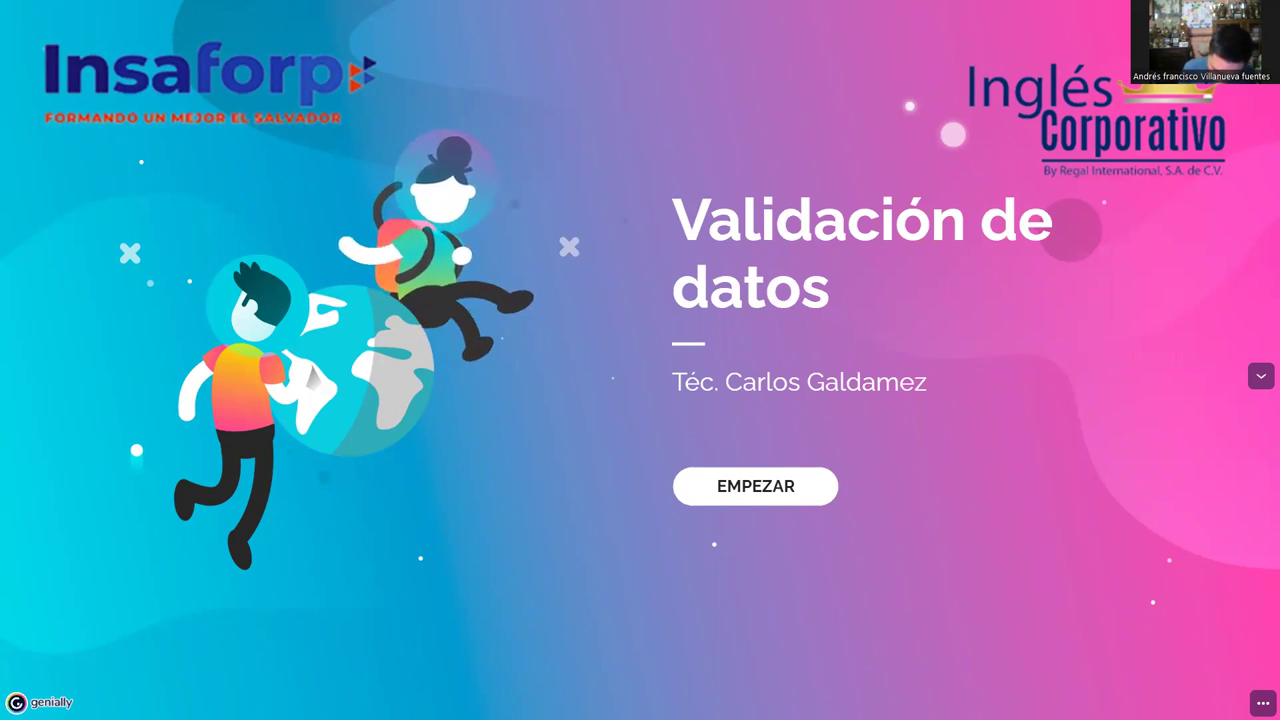
Switch to the Excel workbook 'Sesión9- Validacion de datos' showing the student grades sheet
key("alt+Tab")
mouse_move(639, 46)
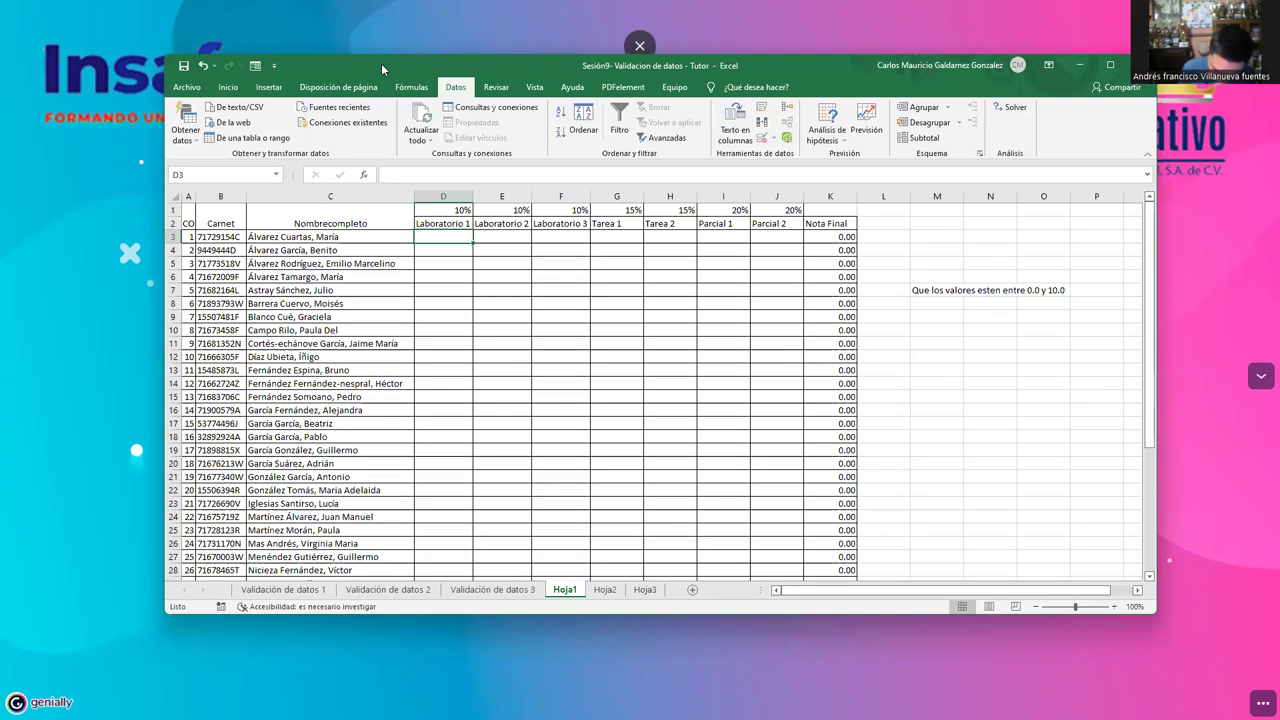
Switch back to the fullscreen Genially 'Validación de datos' title slide
key("alt+Tab")
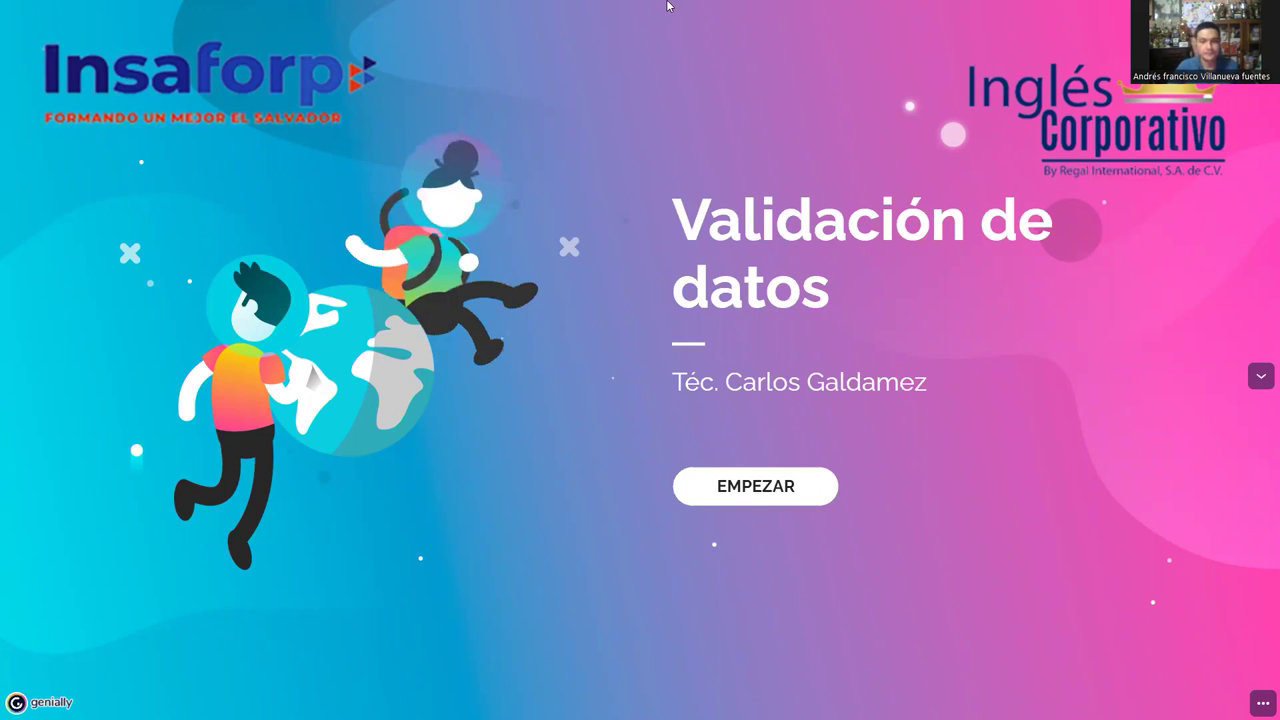
Exit fullscreen, briefly open Google Forms in a new tab, then close that tab
key("Escape")
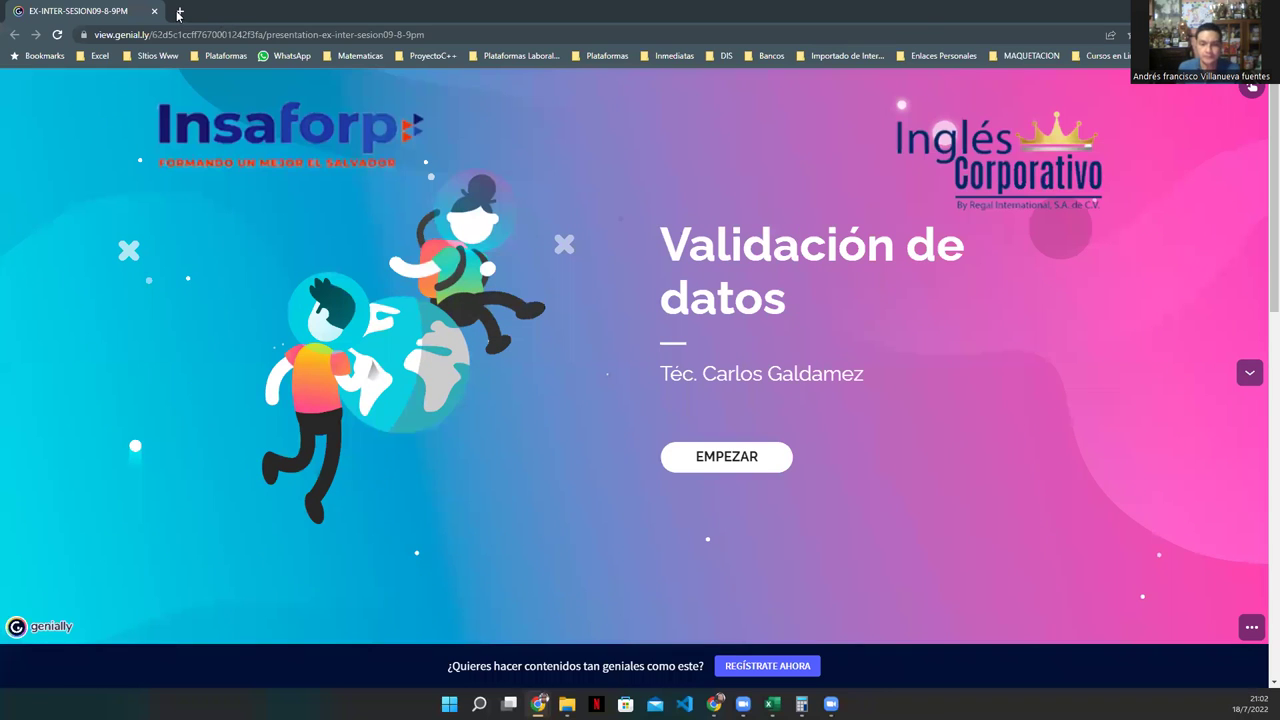
left_click(179, 13)
type("forms.google.com")
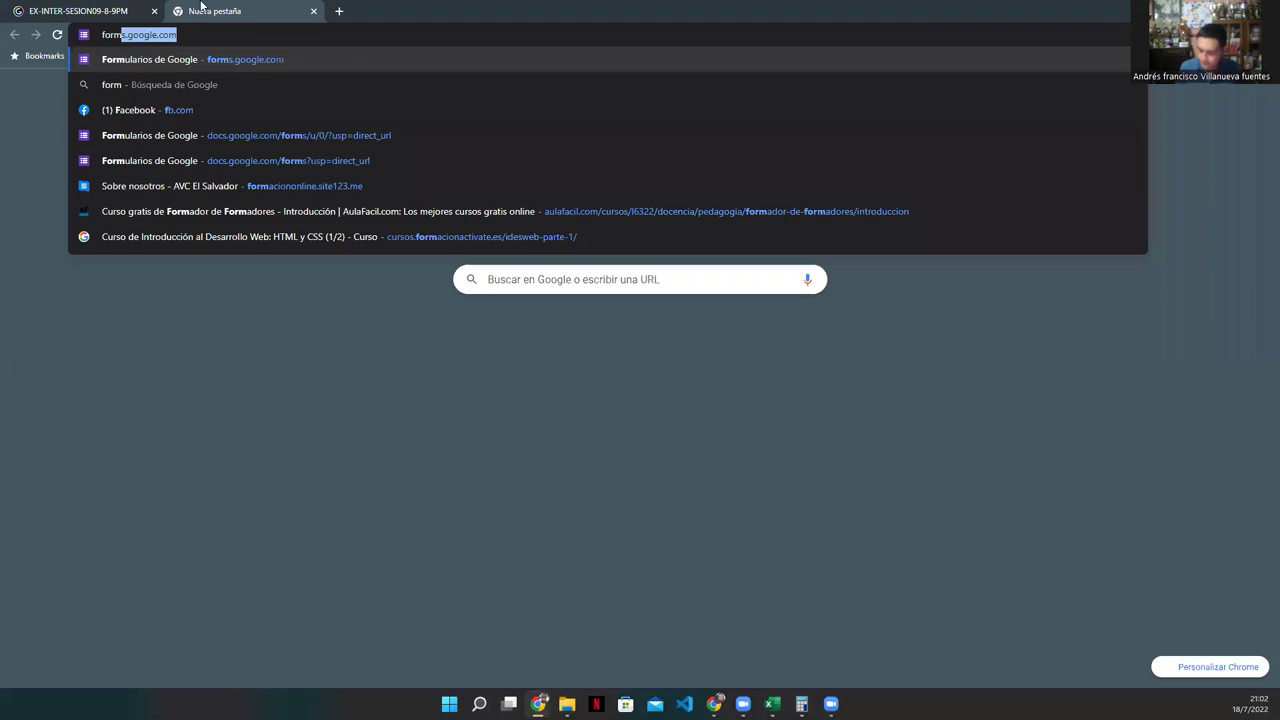
key("Return")
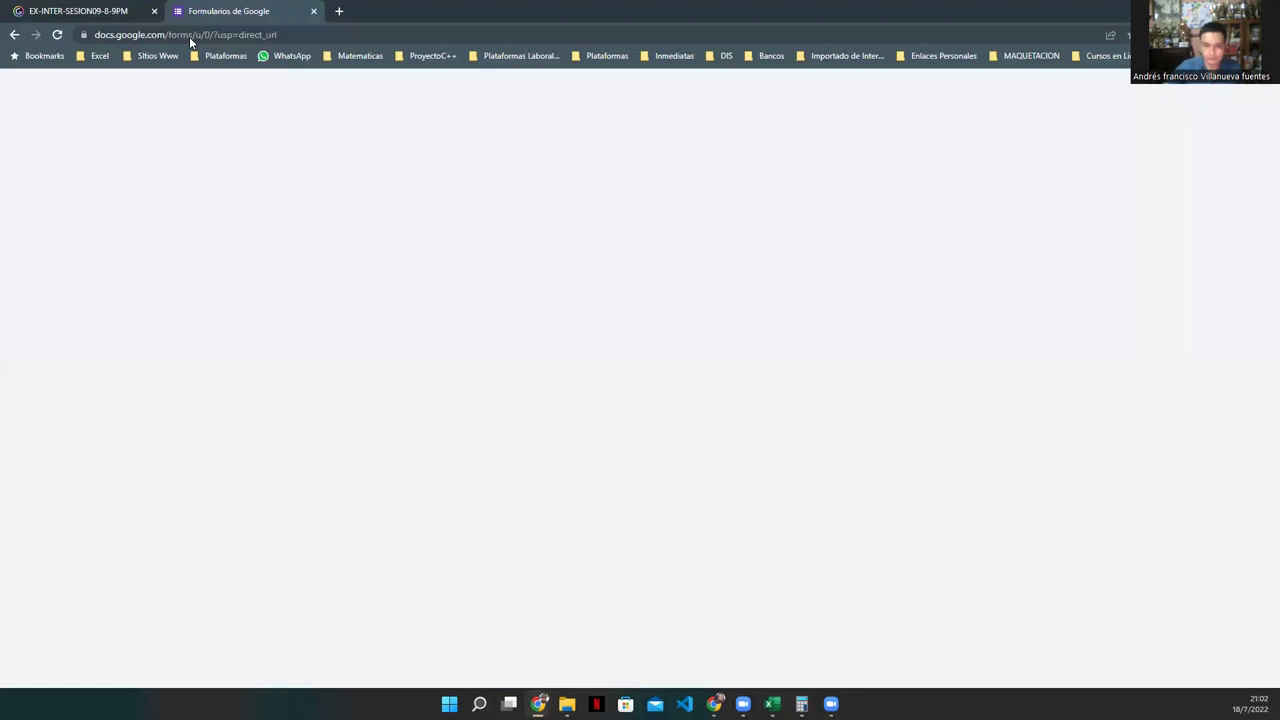
key("ctrl+w")
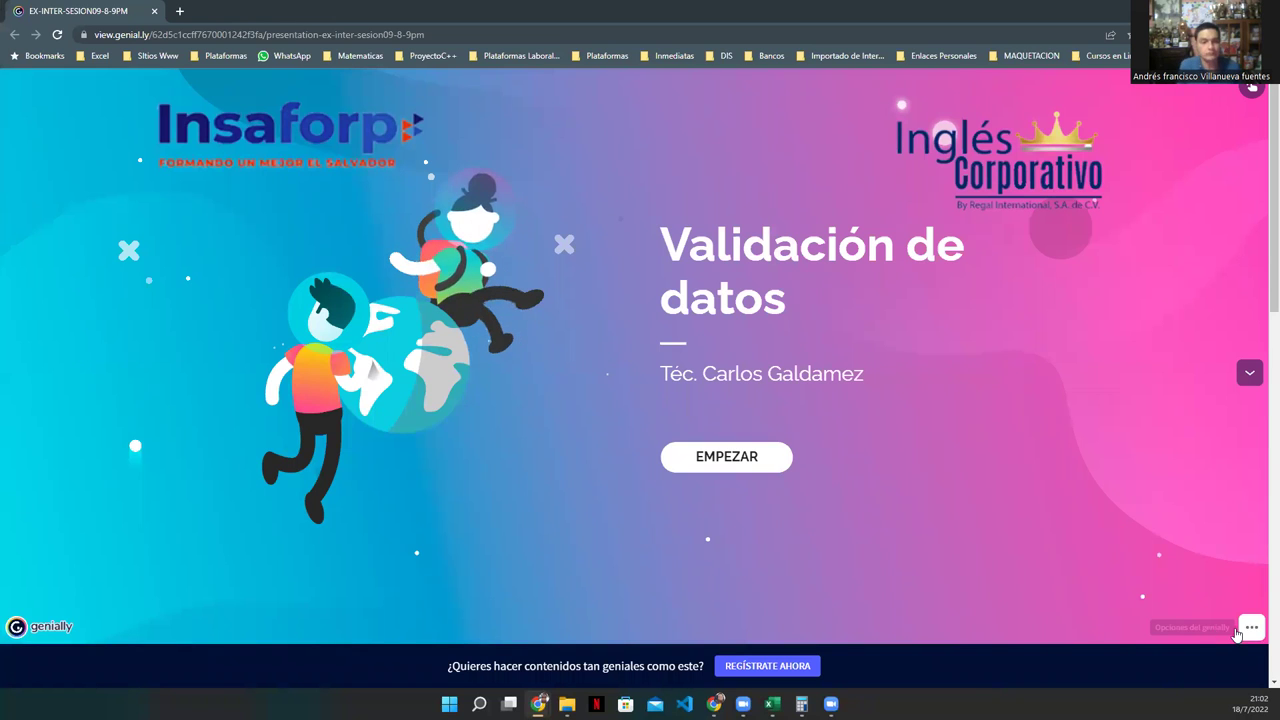
Return the presentation to fullscreen and highlight the 'Validación de datos' title
left_click(1228, 628)
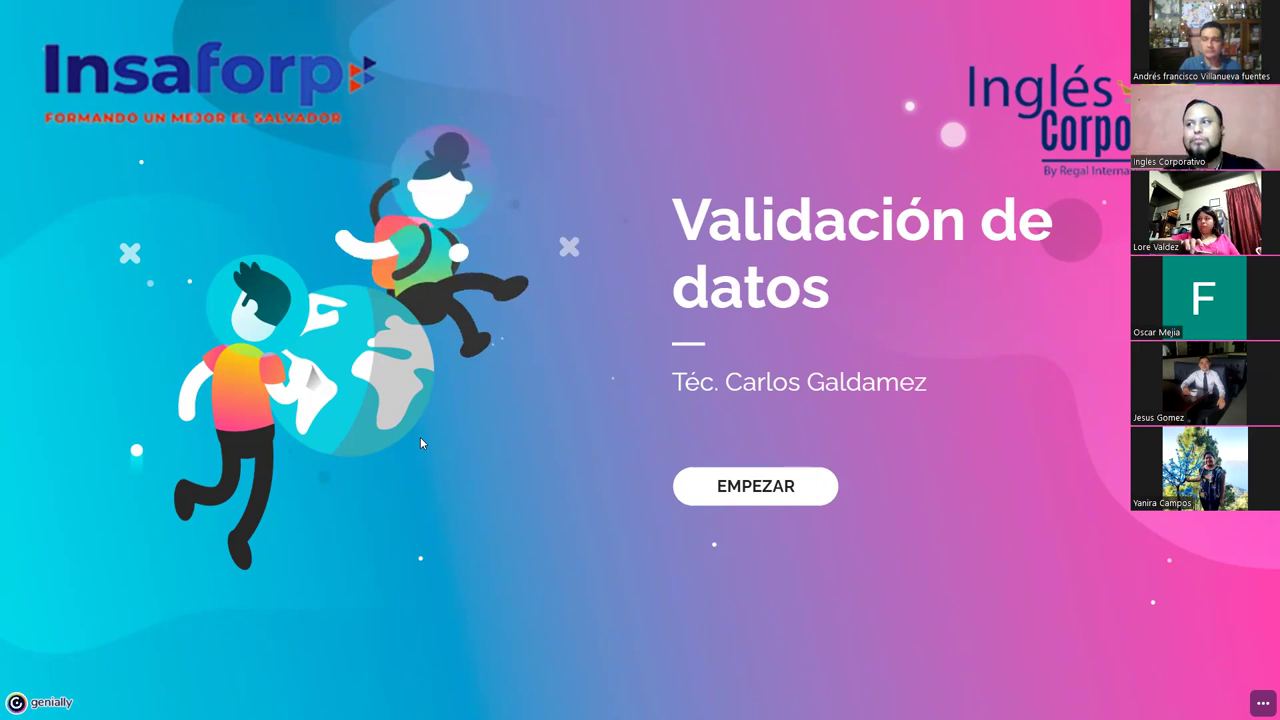
triple_click(750, 263)
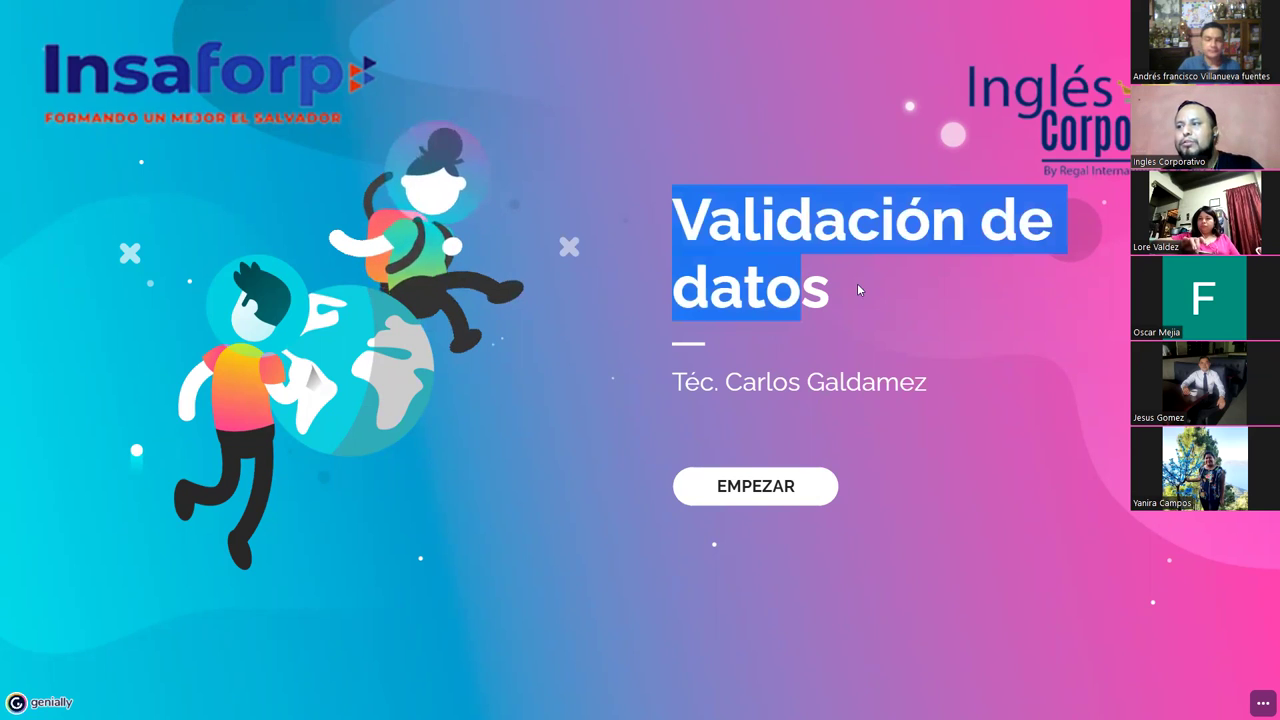
Start the presentation and continue past the Objetivo slide about restricting Excel data entry
left_click(744, 503)
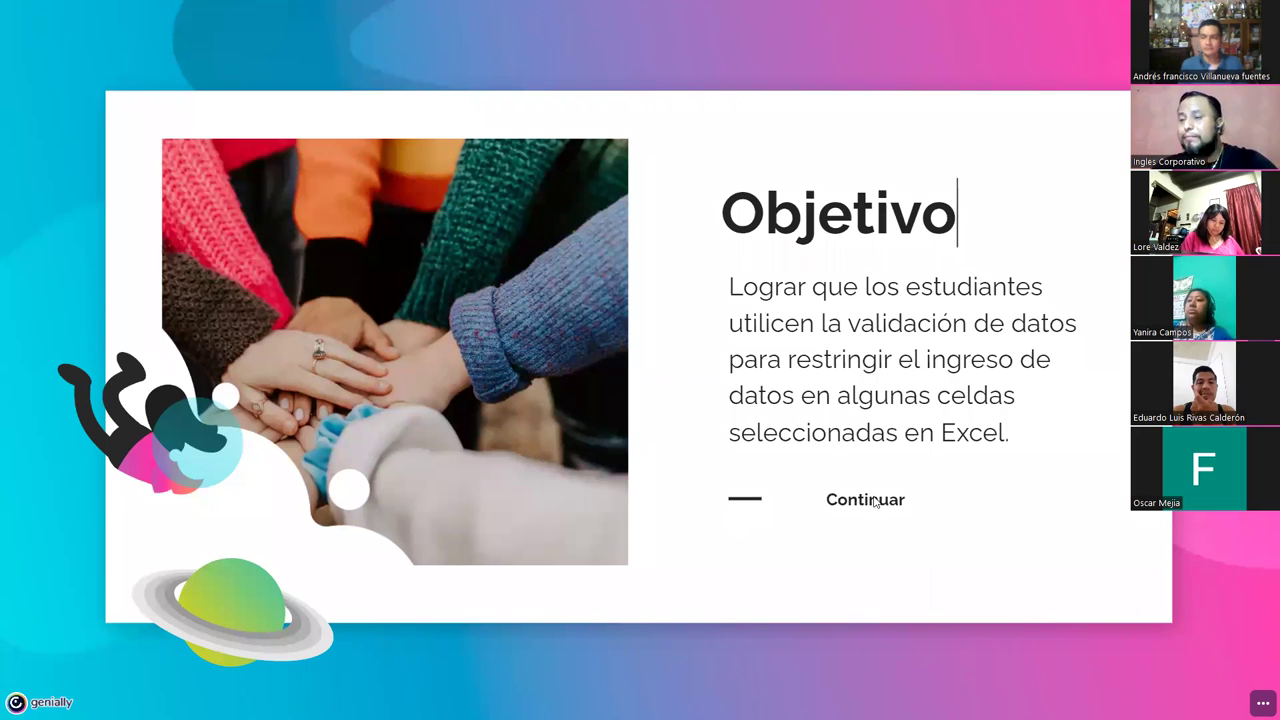
left_click(866, 500)
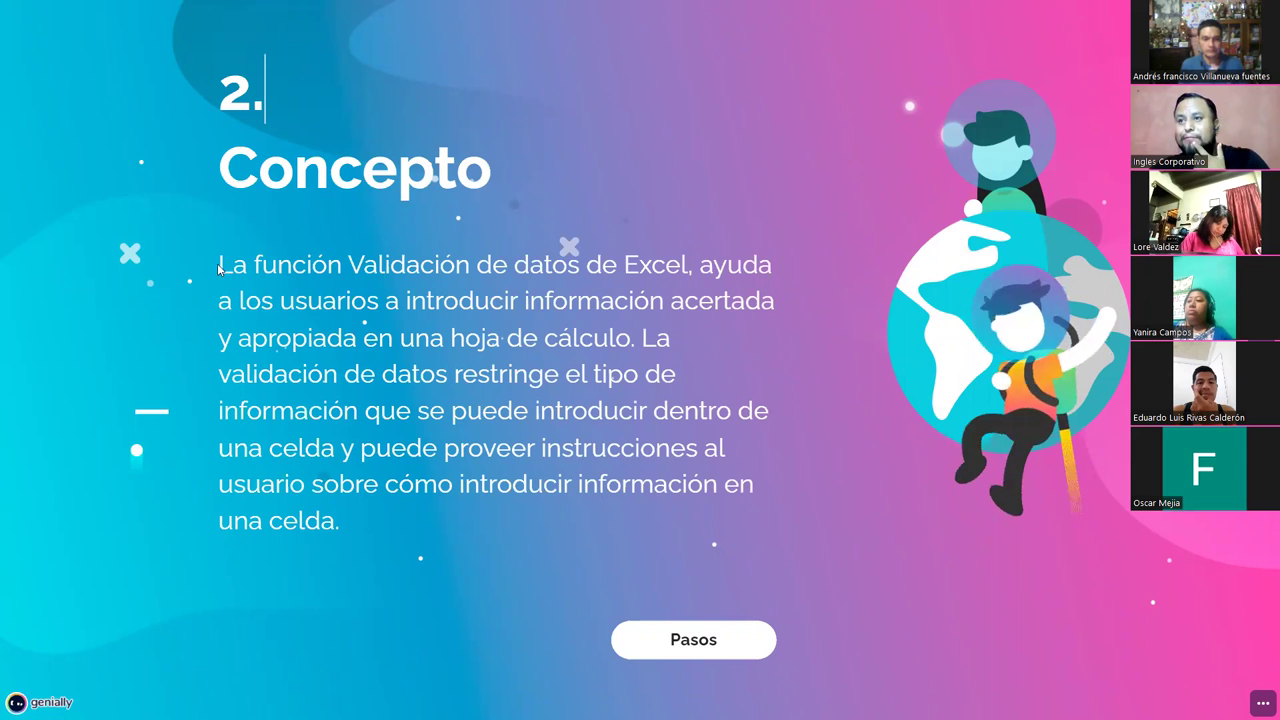
Highlight key phrases of the Concepto definition, from 'La función' to 'apropiada en una hoja de cálculo'
left_click_drag(218, 264, 362, 265)
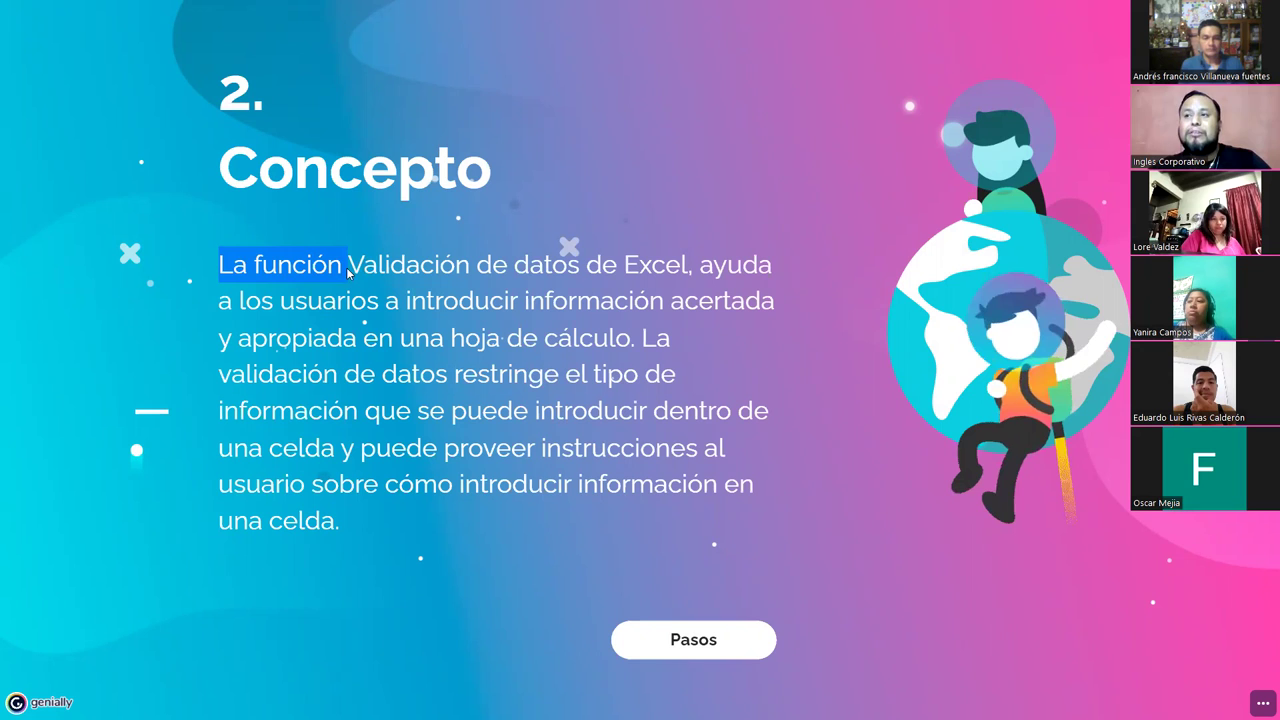
left_click(348, 270)
left_click(681, 284, "shift")
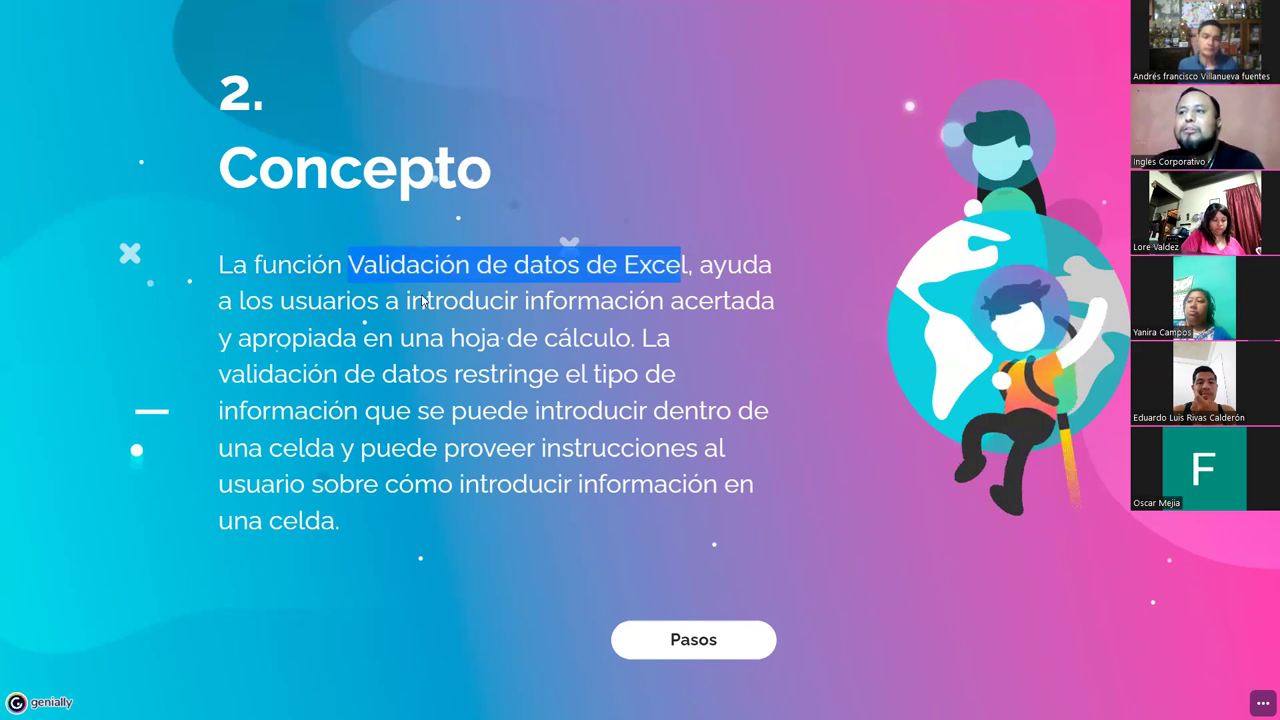
left_click_drag(662, 305, 406, 302)
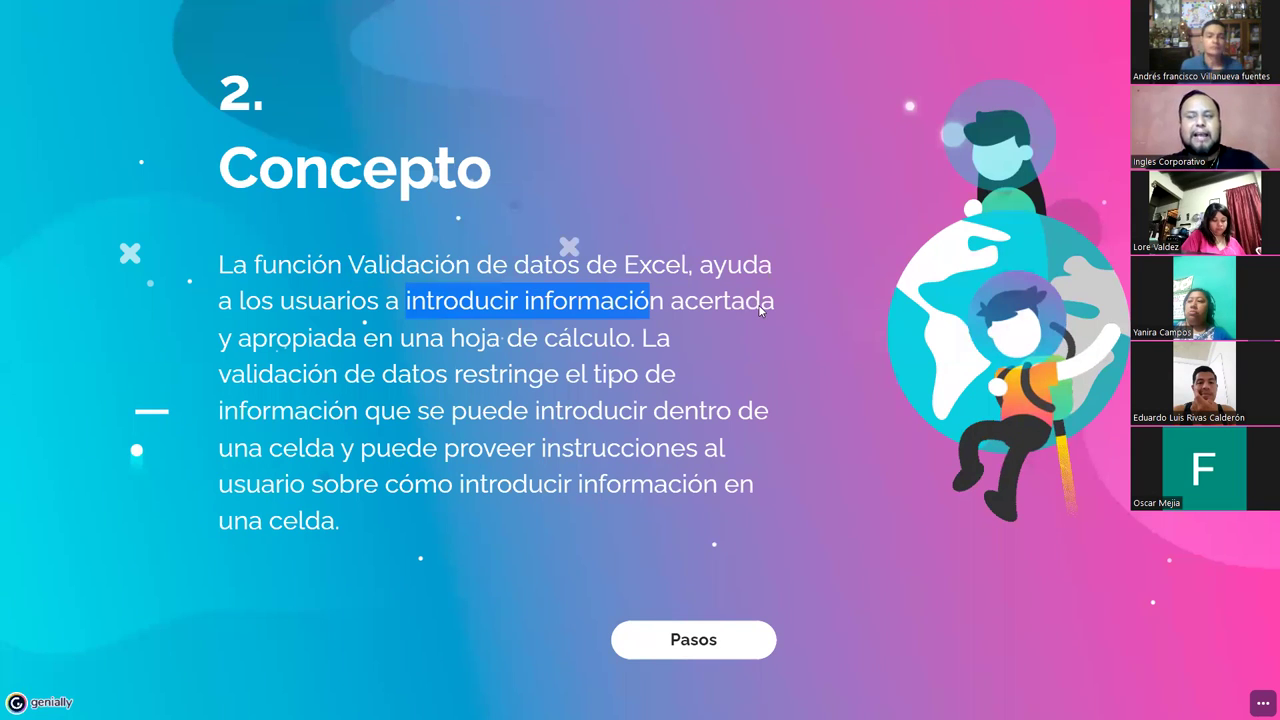
left_click(760, 310, "shift")
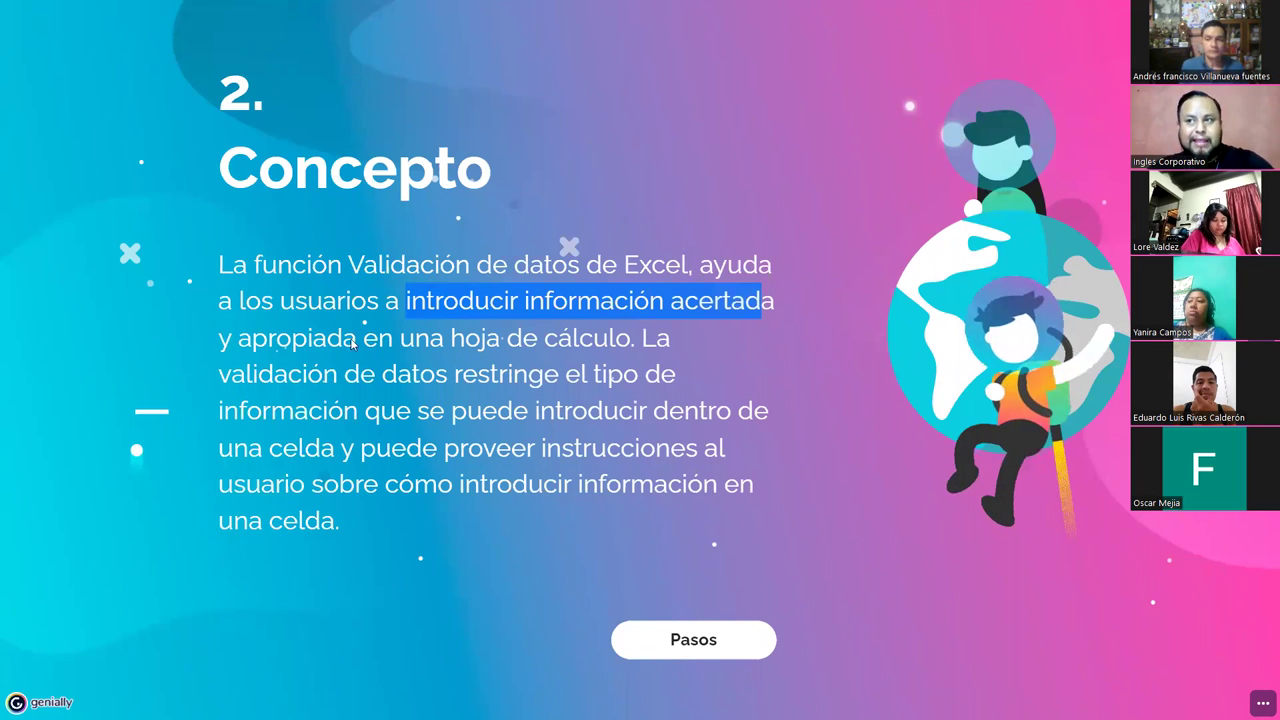
left_click_drag(218, 338, 637, 342)
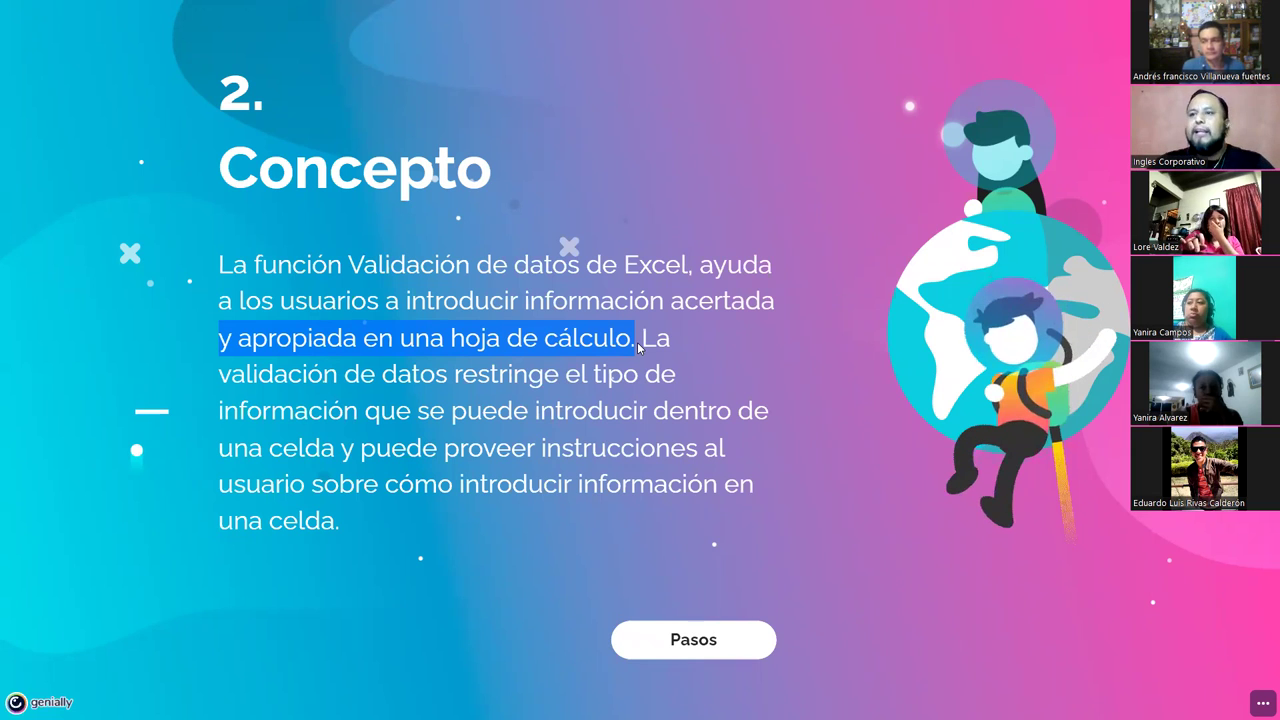
left_click(540, 381)
left_click_drag(556, 375, 384, 375)
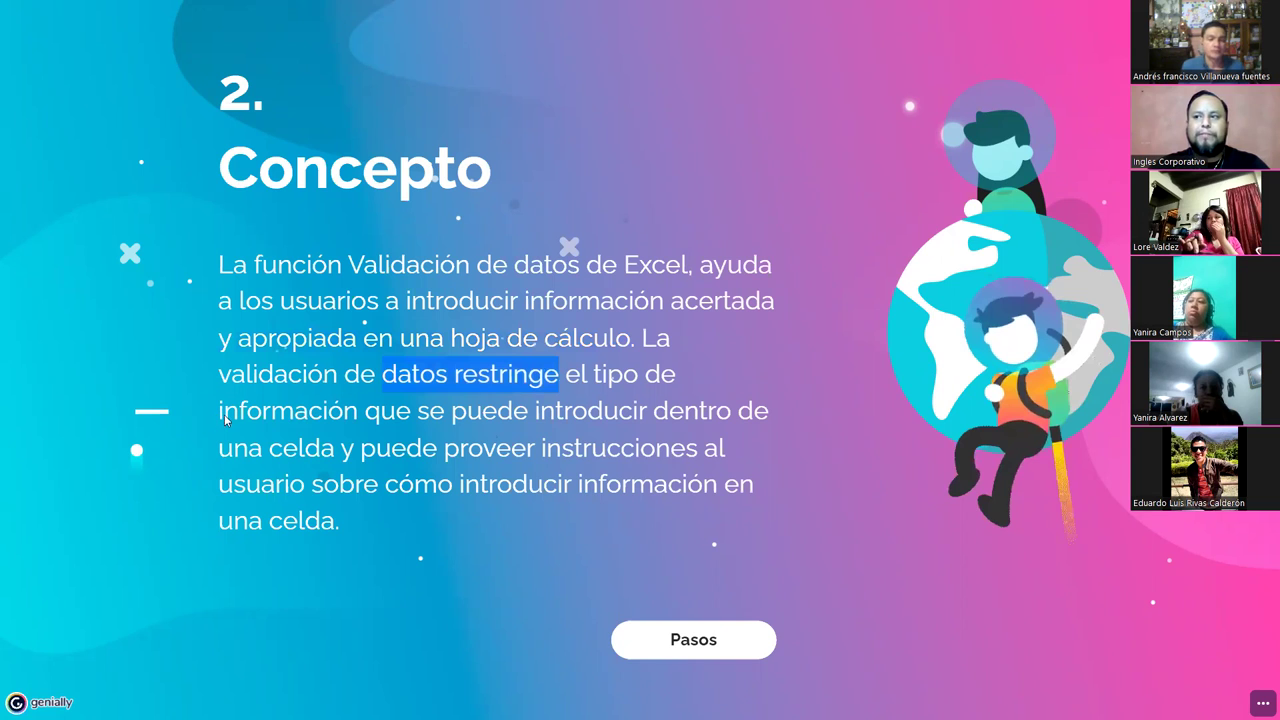
left_click(547, 432)
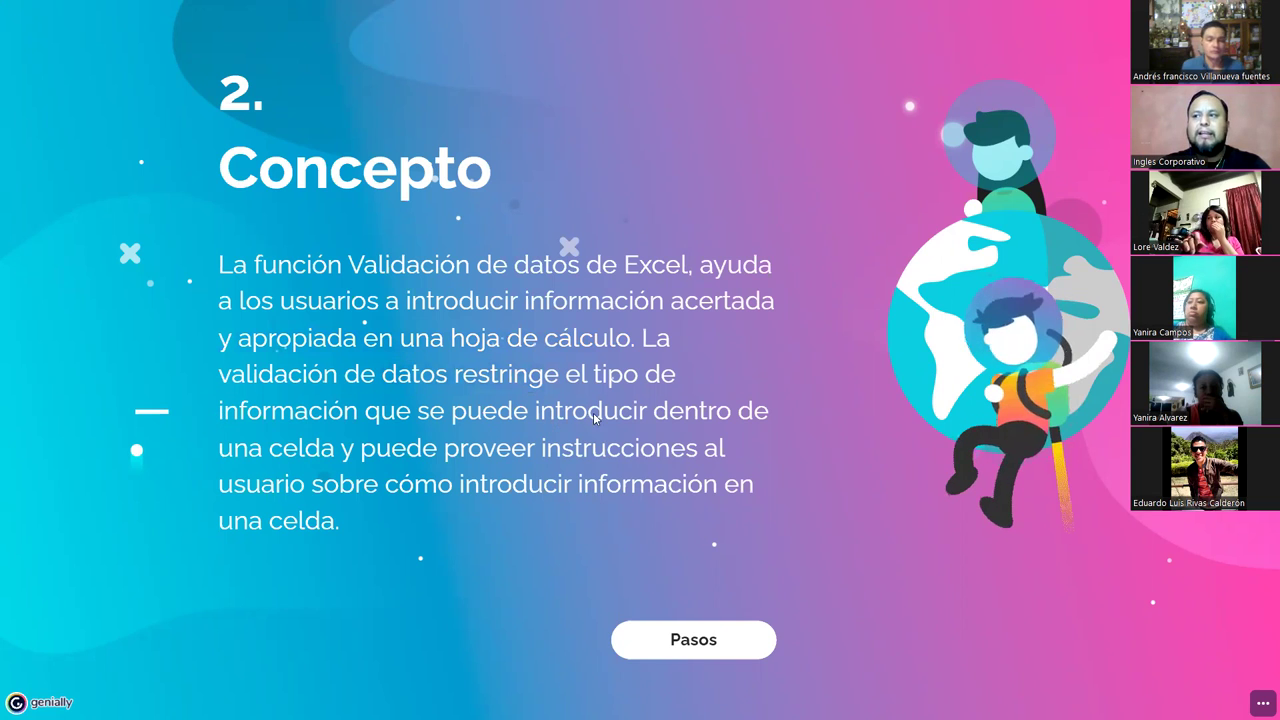
double_click(593, 414)
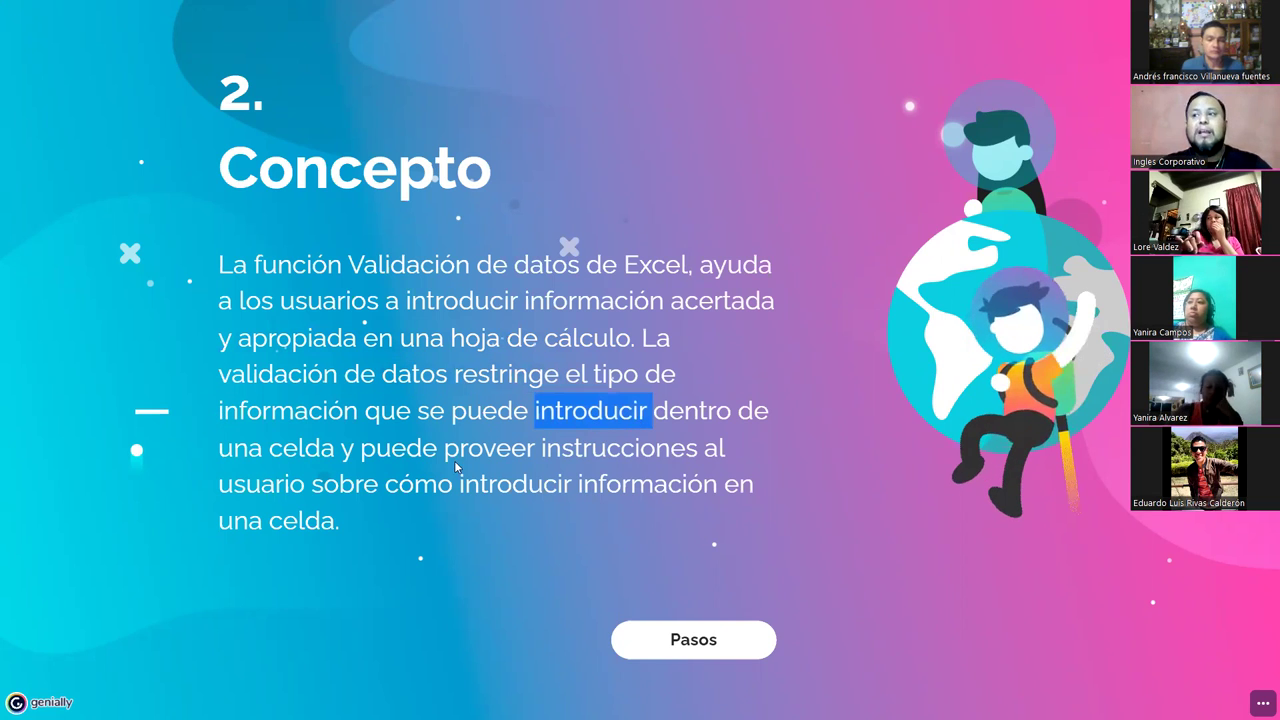
double_click(530, 450)
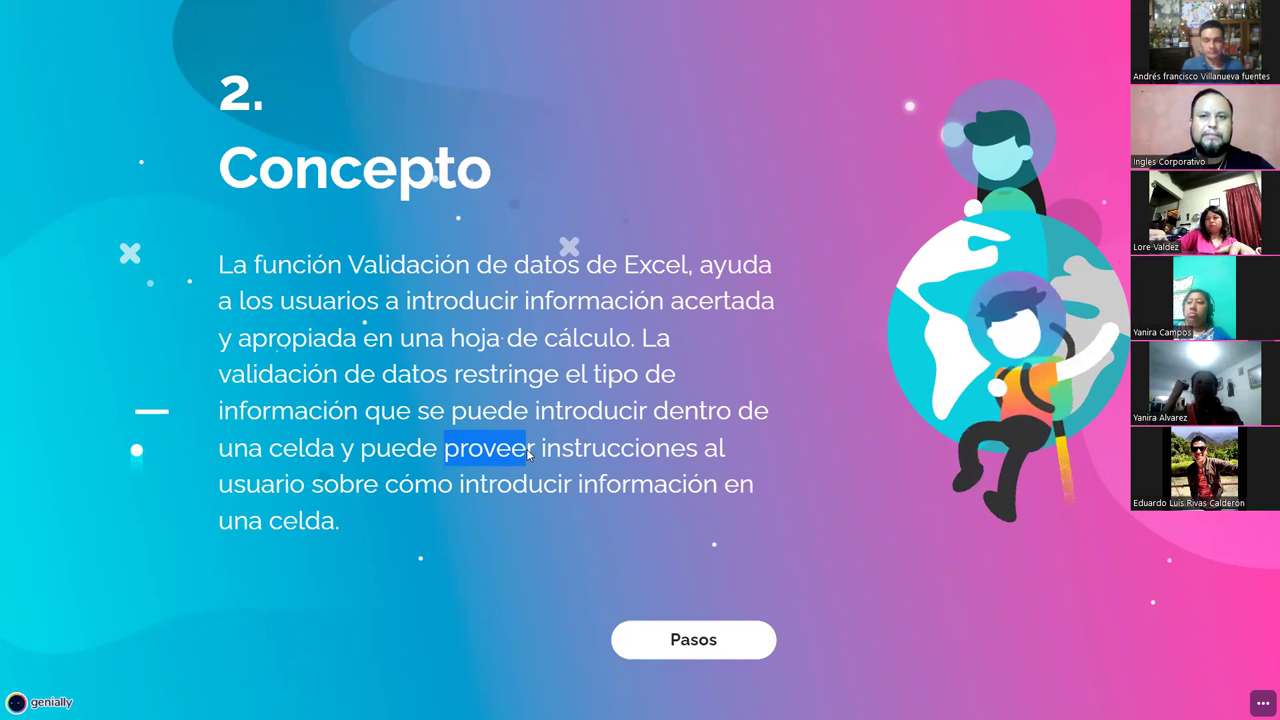
left_click(624, 572)
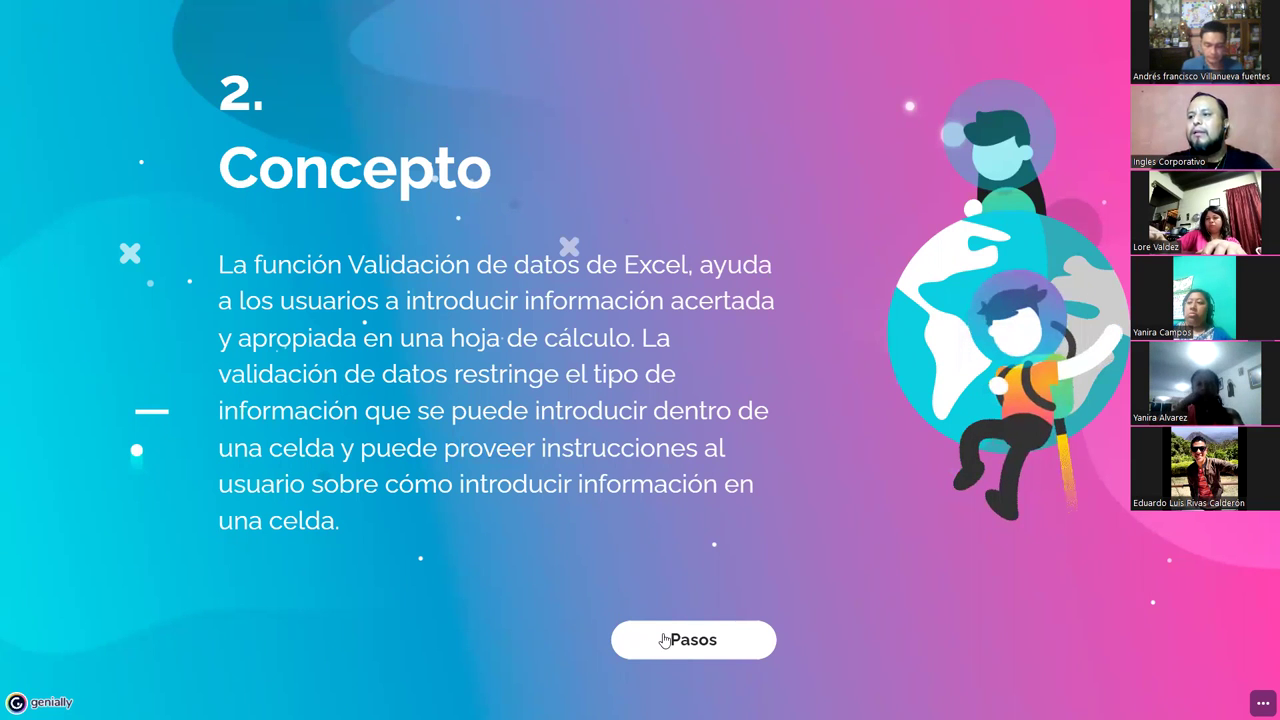
Open step 1's '+ Ver' instruction, select all its text, and close the popup
scroll(664, 639, "down", 1)
scroll(663, 634, "down", 5)
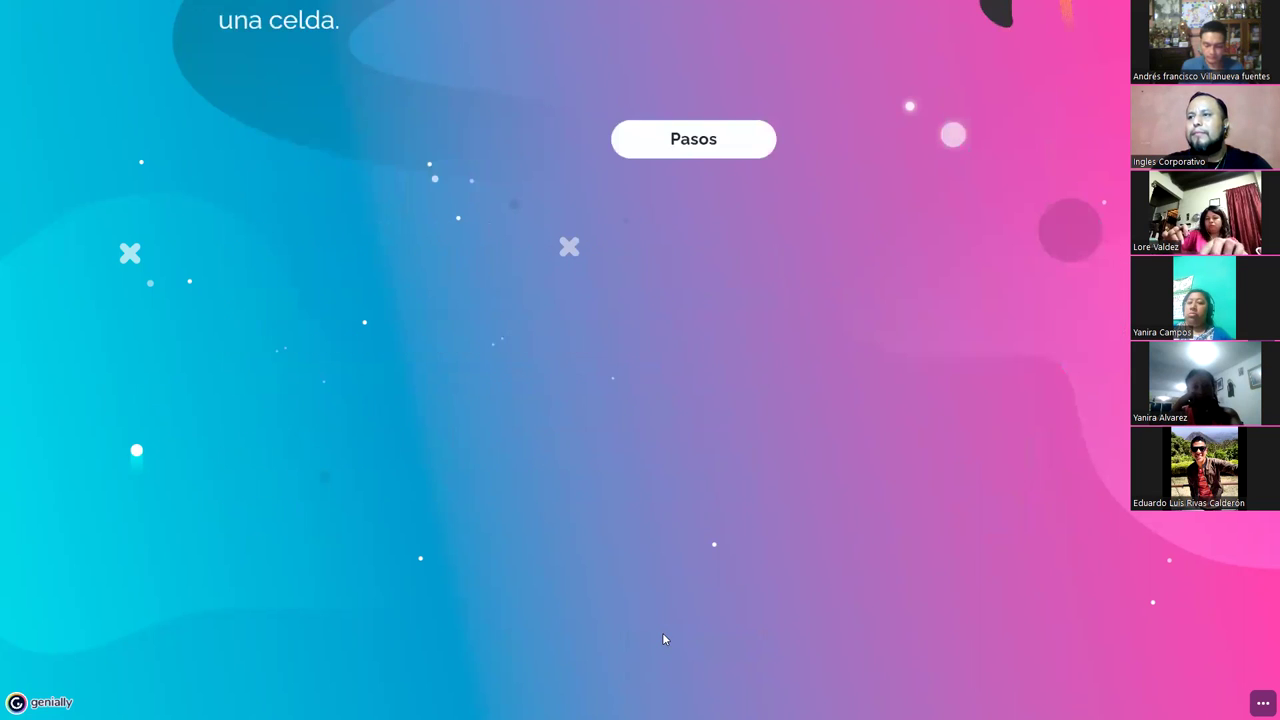
scroll(662, 633, "down", 5)
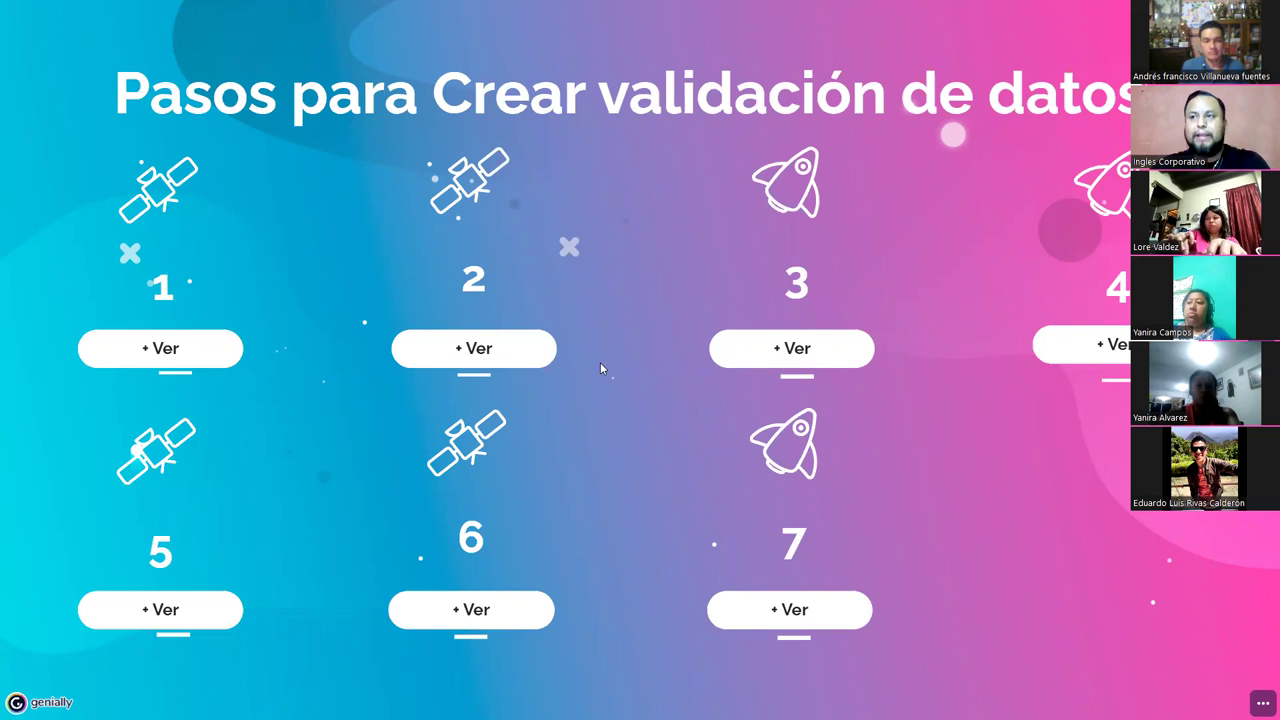
left_click(166, 352)
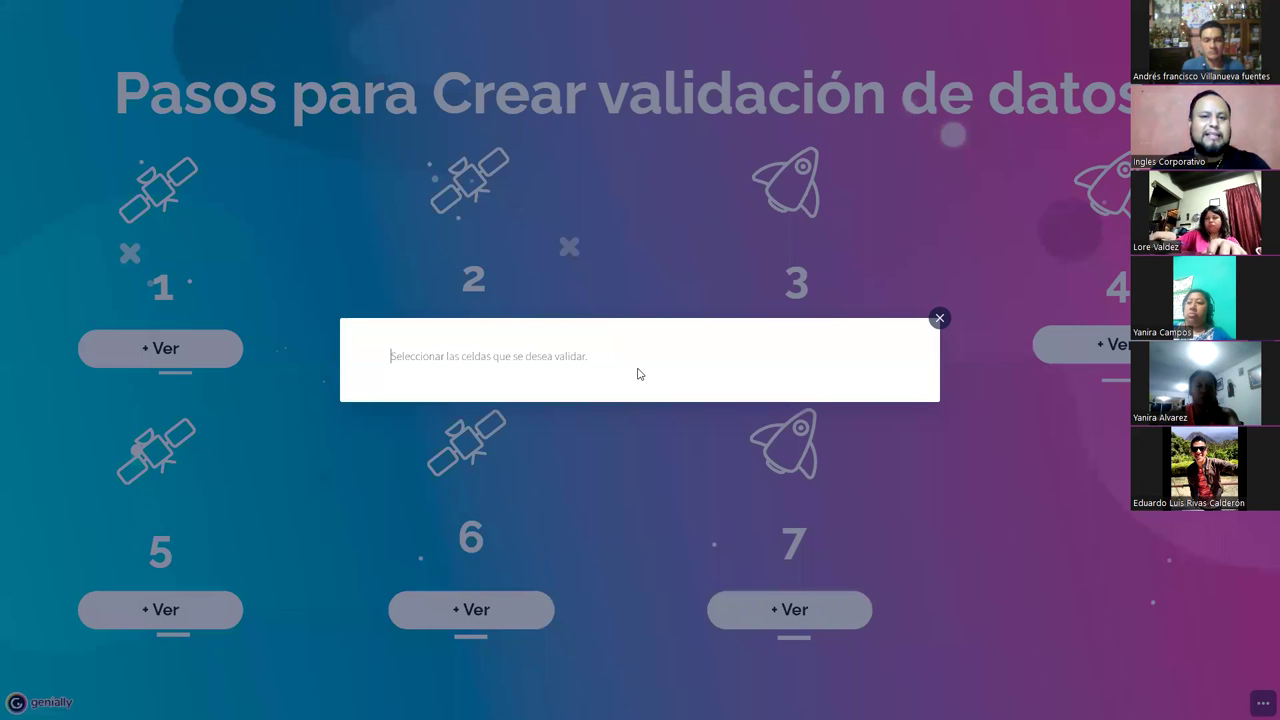
key("ctrl+a")
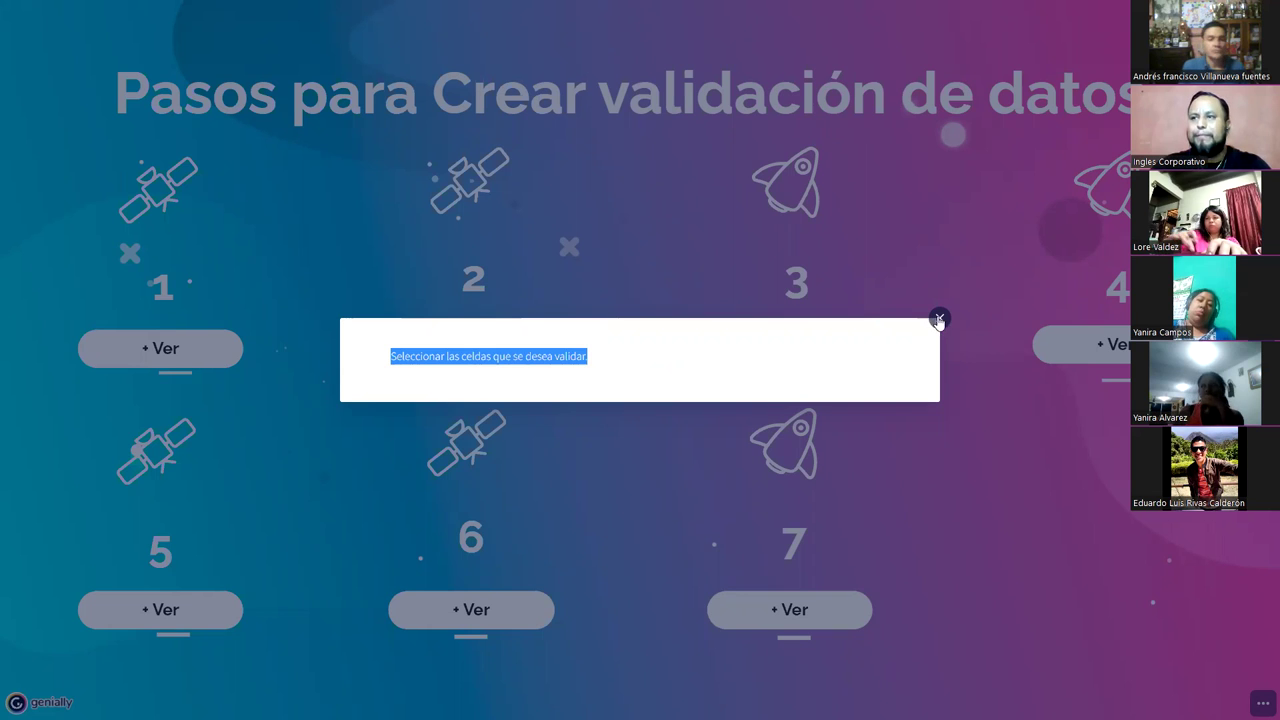
key("Escape")
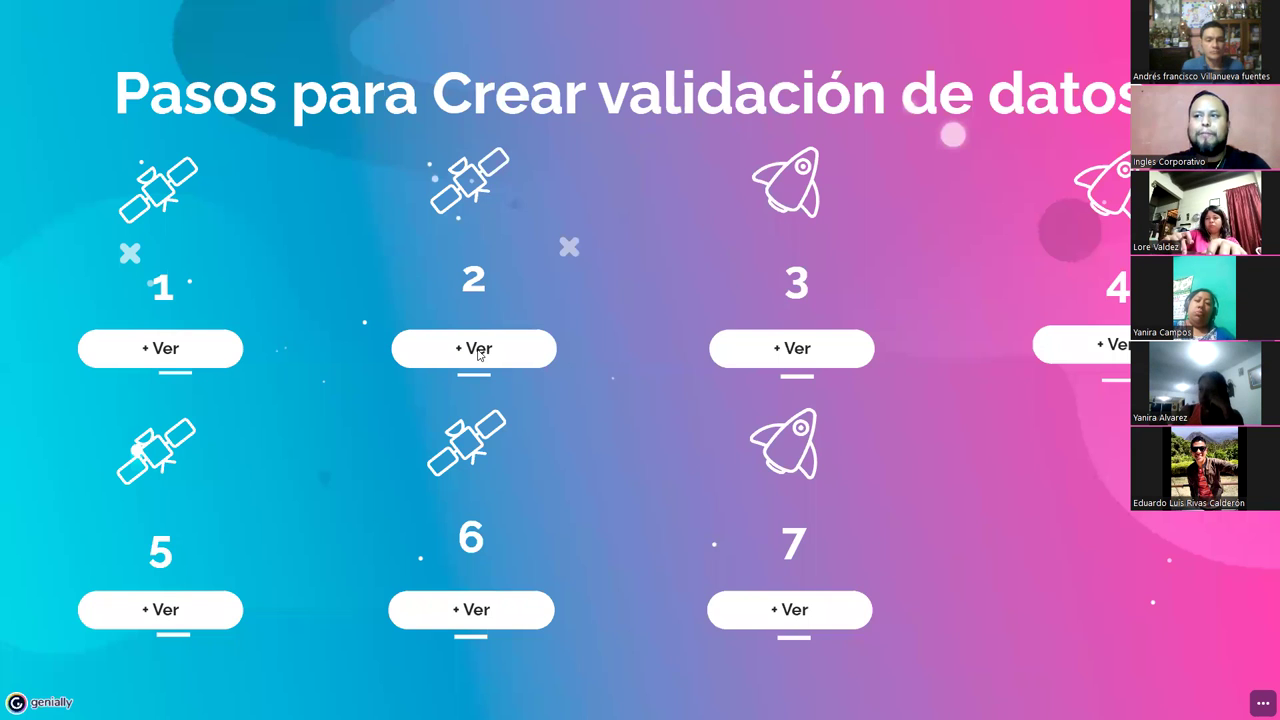
Open step 2's instruction, highlight it and the word 'Datos', then close the popup
left_click(478, 350)
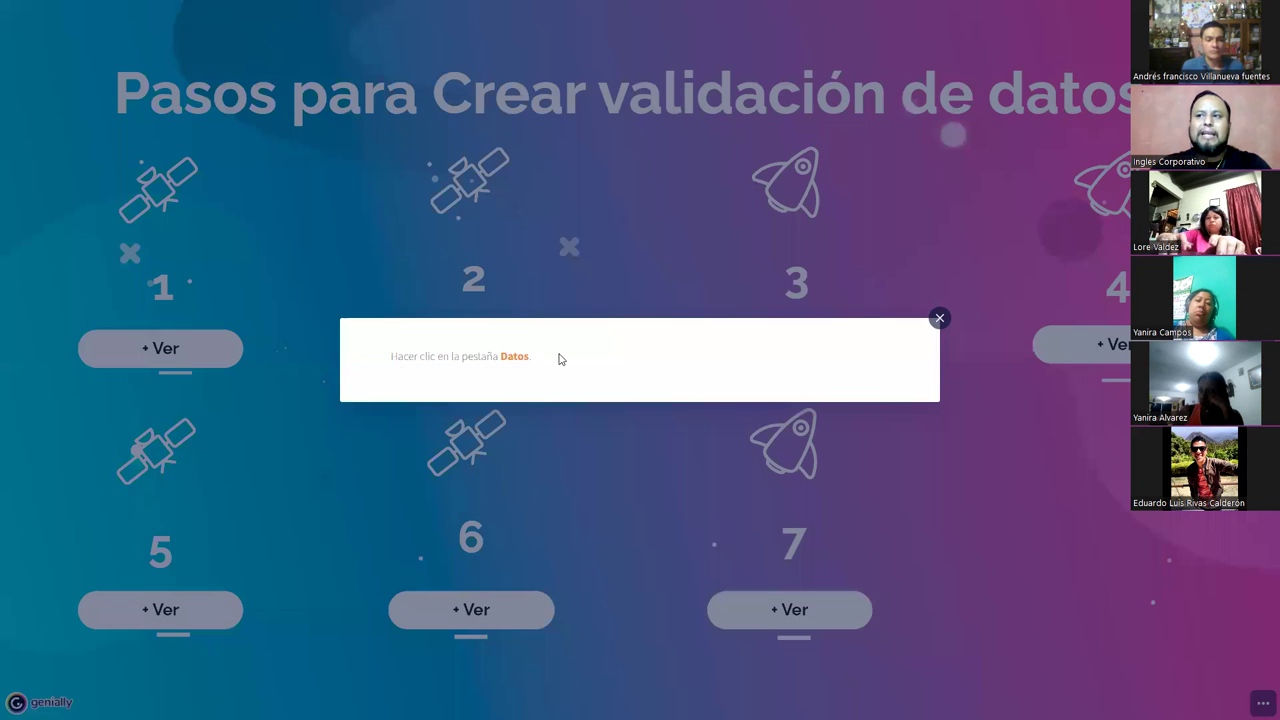
triple_click(560, 359)
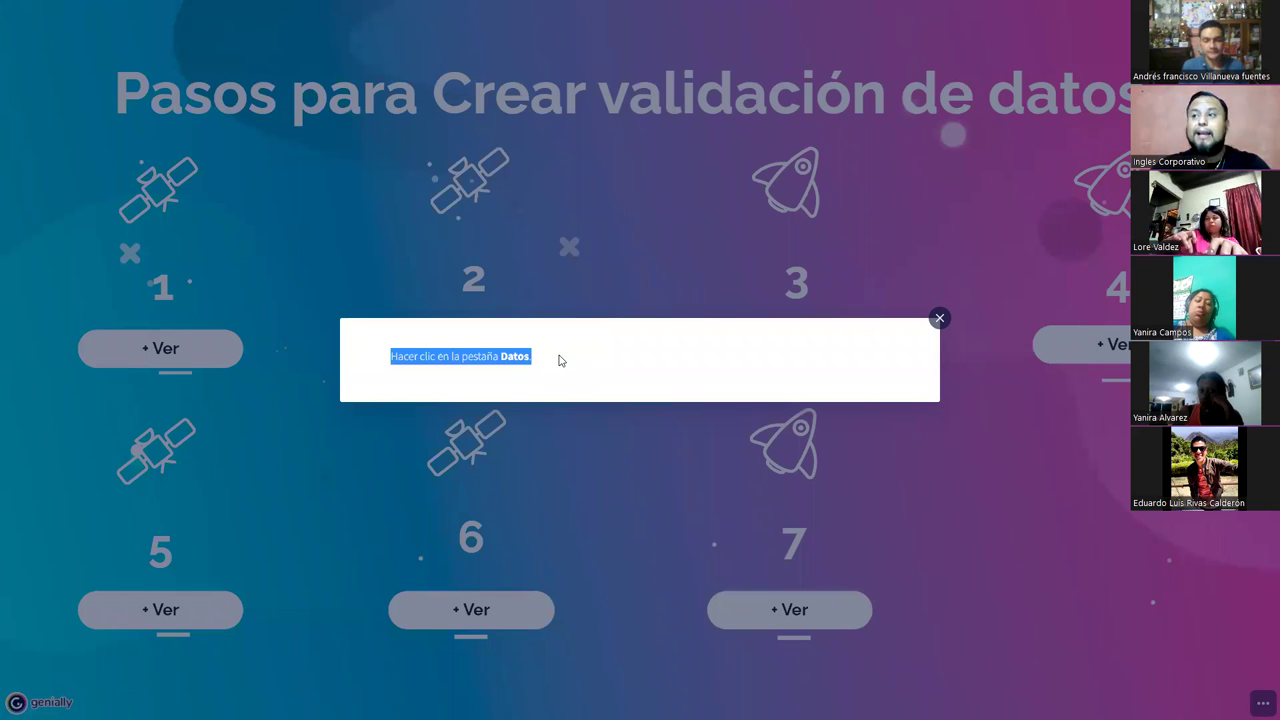
left_click(563, 371)
double_click(514, 356)
left_click(808, 394)
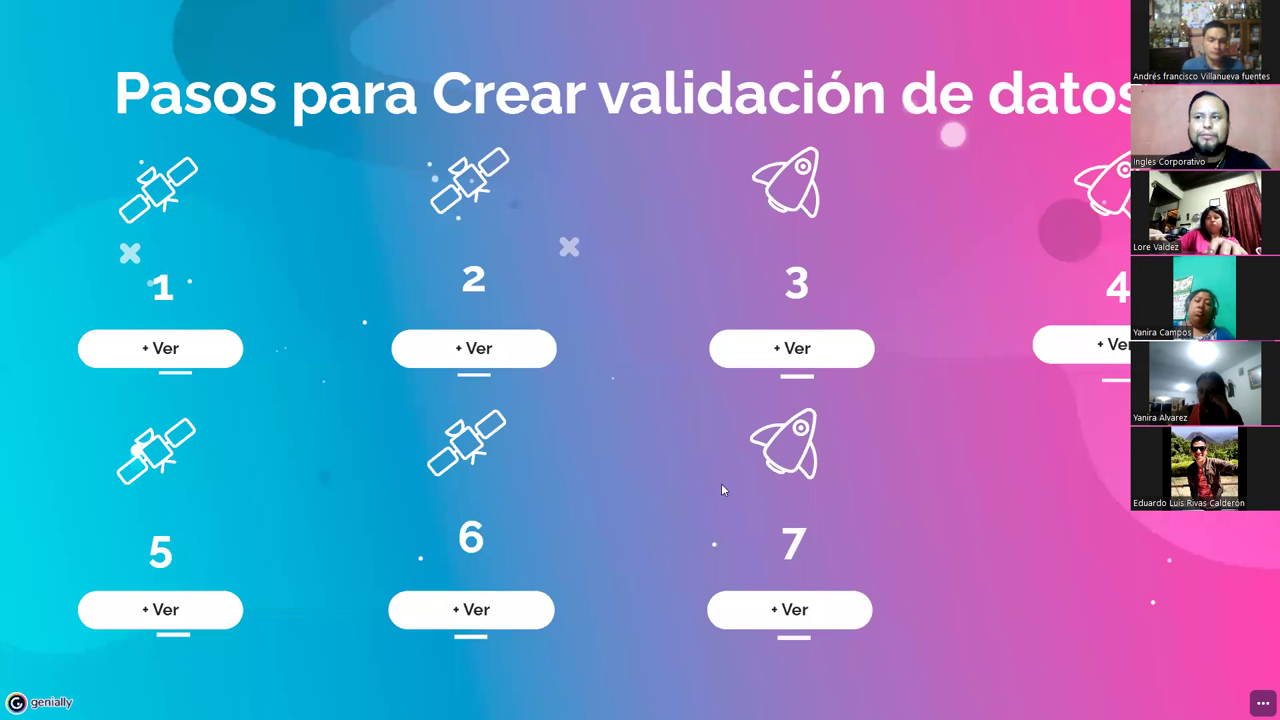
left_click(792, 349)
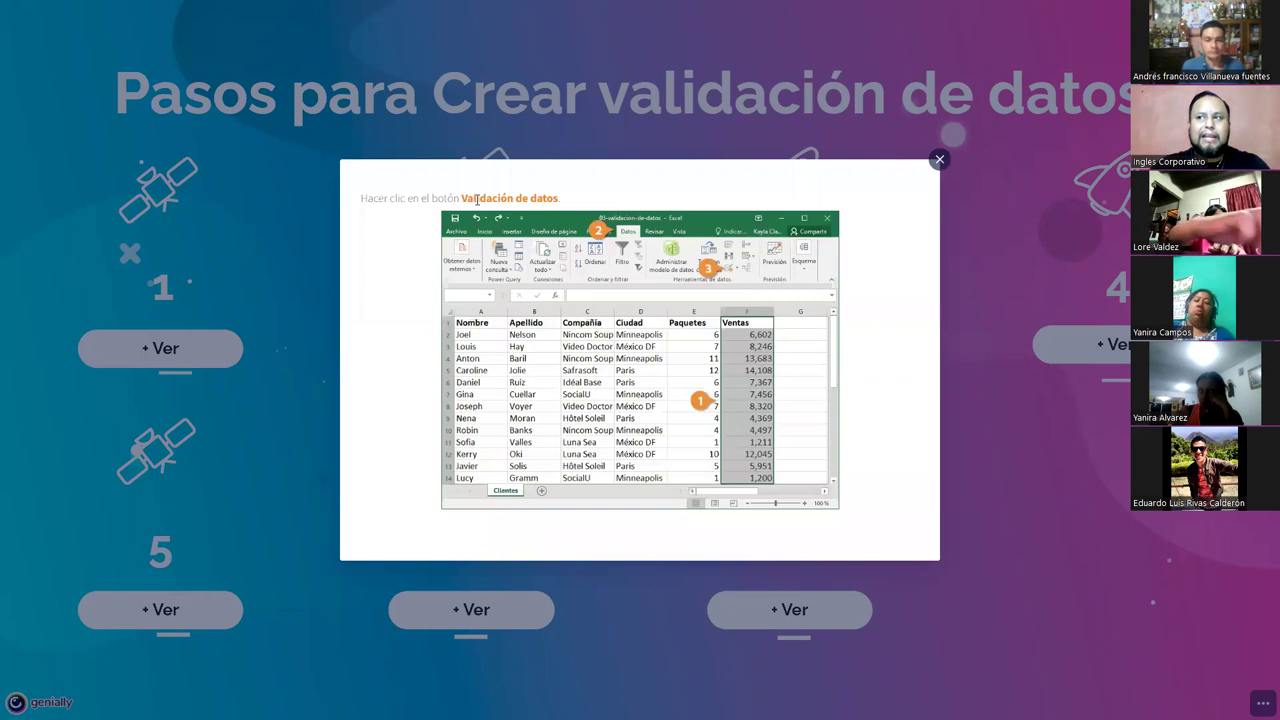
triple_click(391, 205)
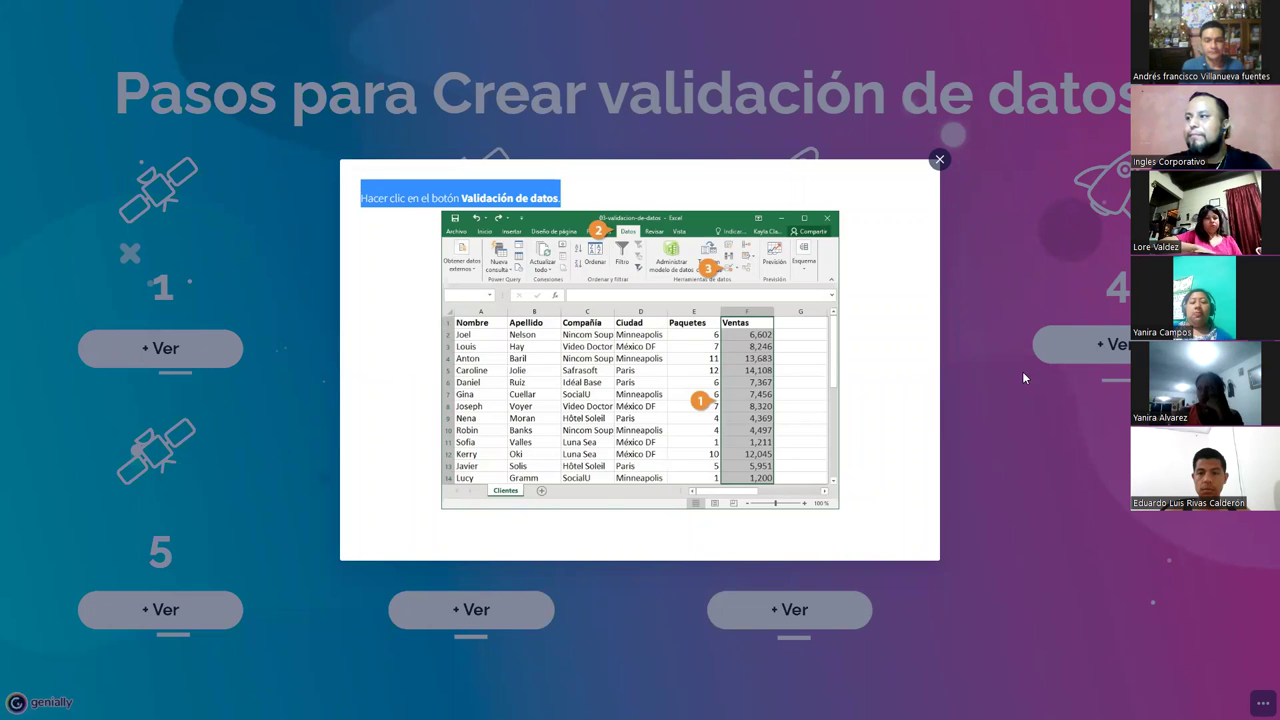
left_click(1079, 343)
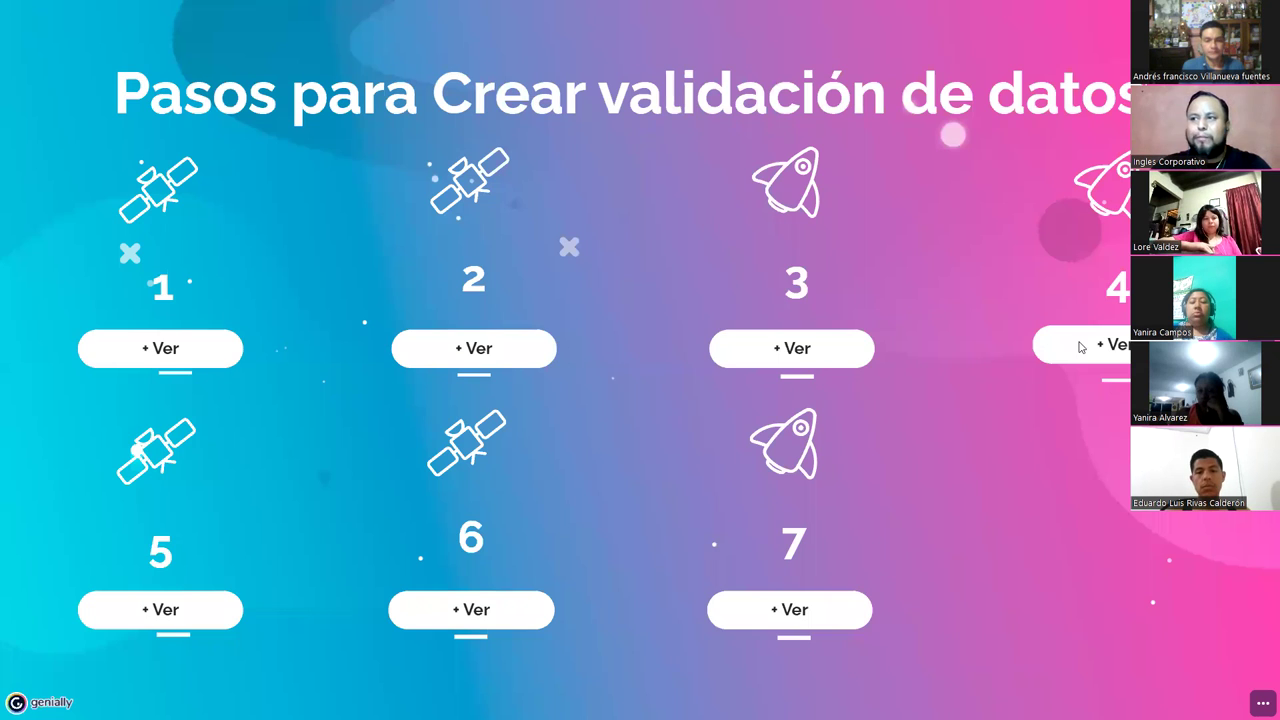
Show step 4's instruction 'Hacer clic en la flecha de la lista Permitir' and highlight it
left_click(1079, 347)
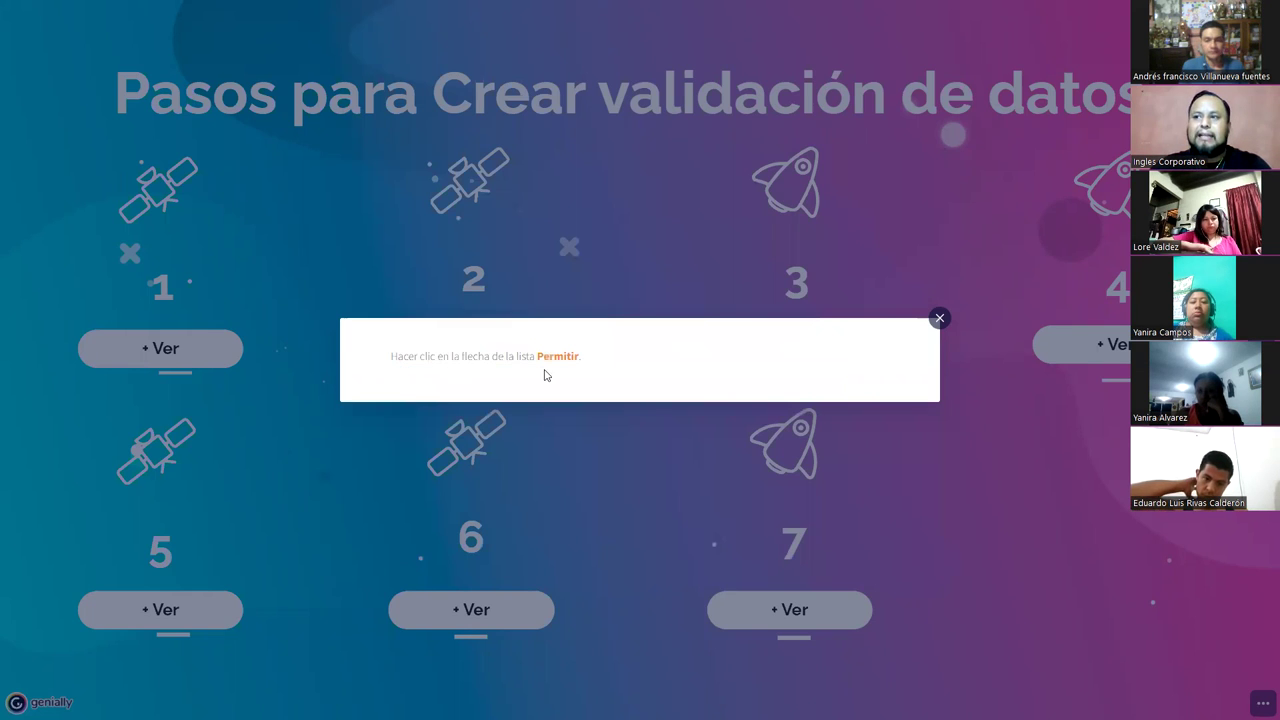
left_click_drag(545, 375, 574, 373)
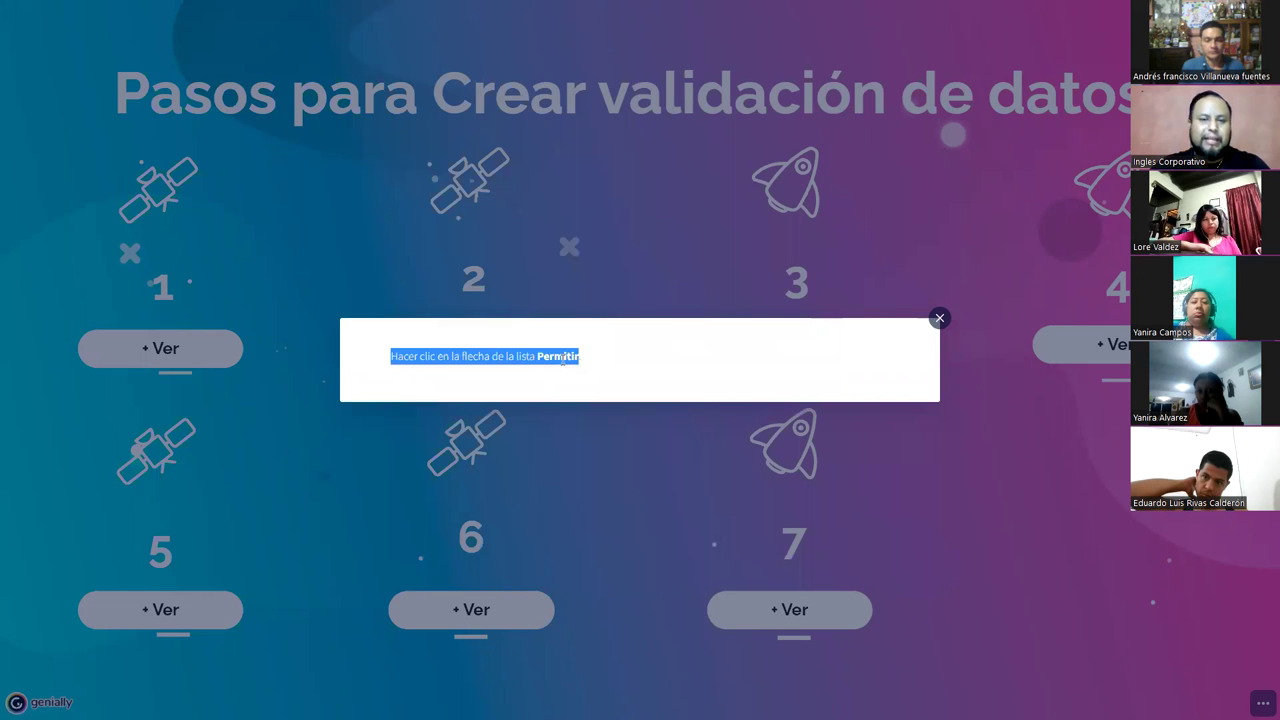
left_click(545, 395)
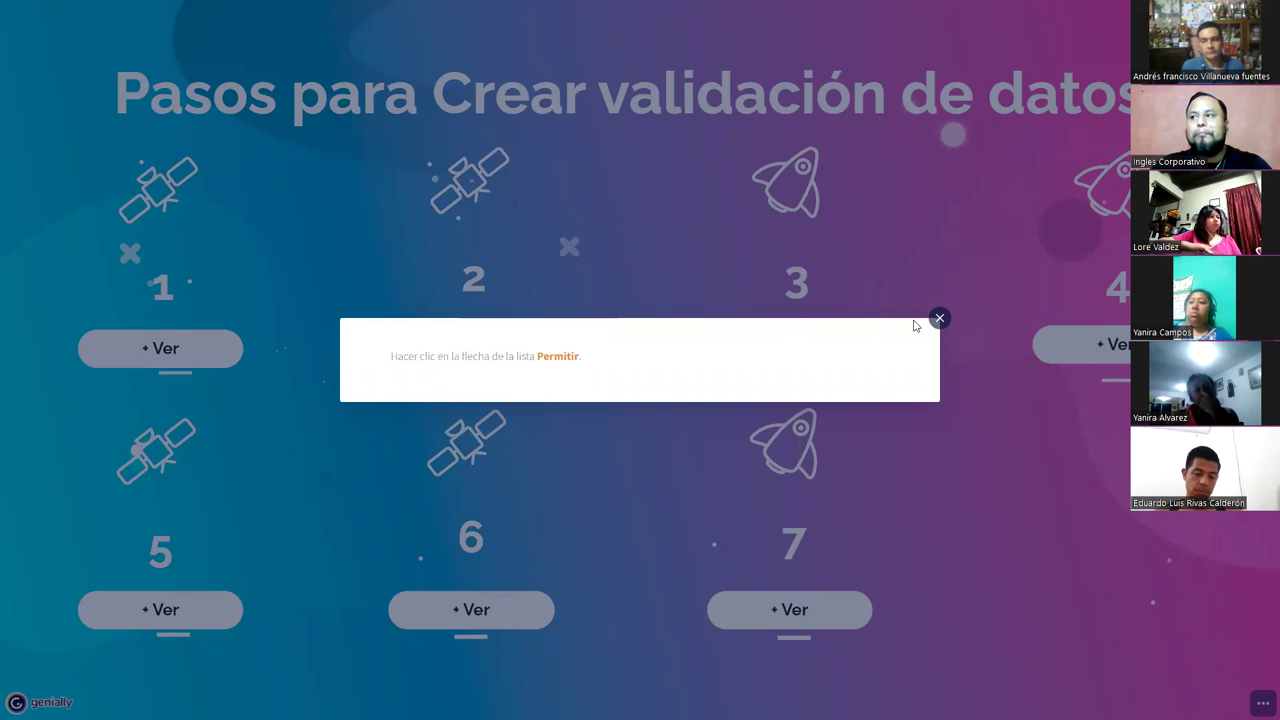
left_click(200, 621)
Open step 5's data-type list and highlight its opening line, 'Cualquier valor' and 'Número entero' bullets
left_click(200, 614)
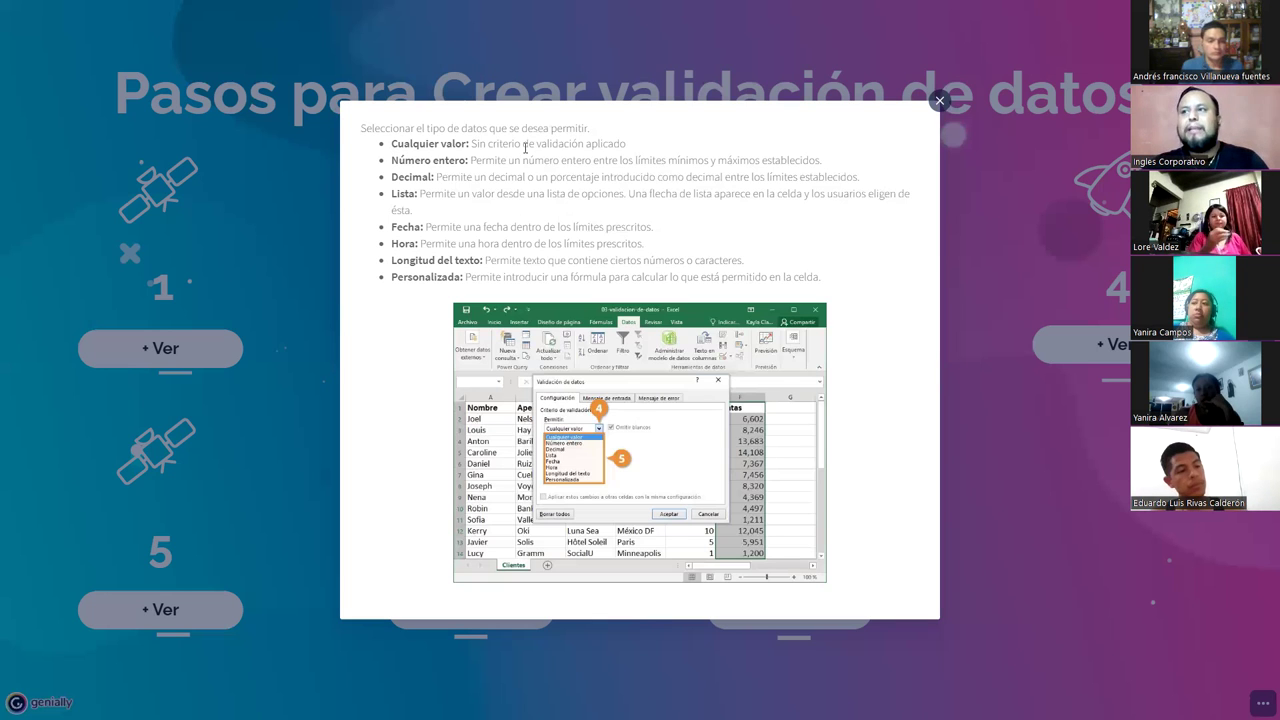
triple_click(475, 128)
left_click(408, 142)
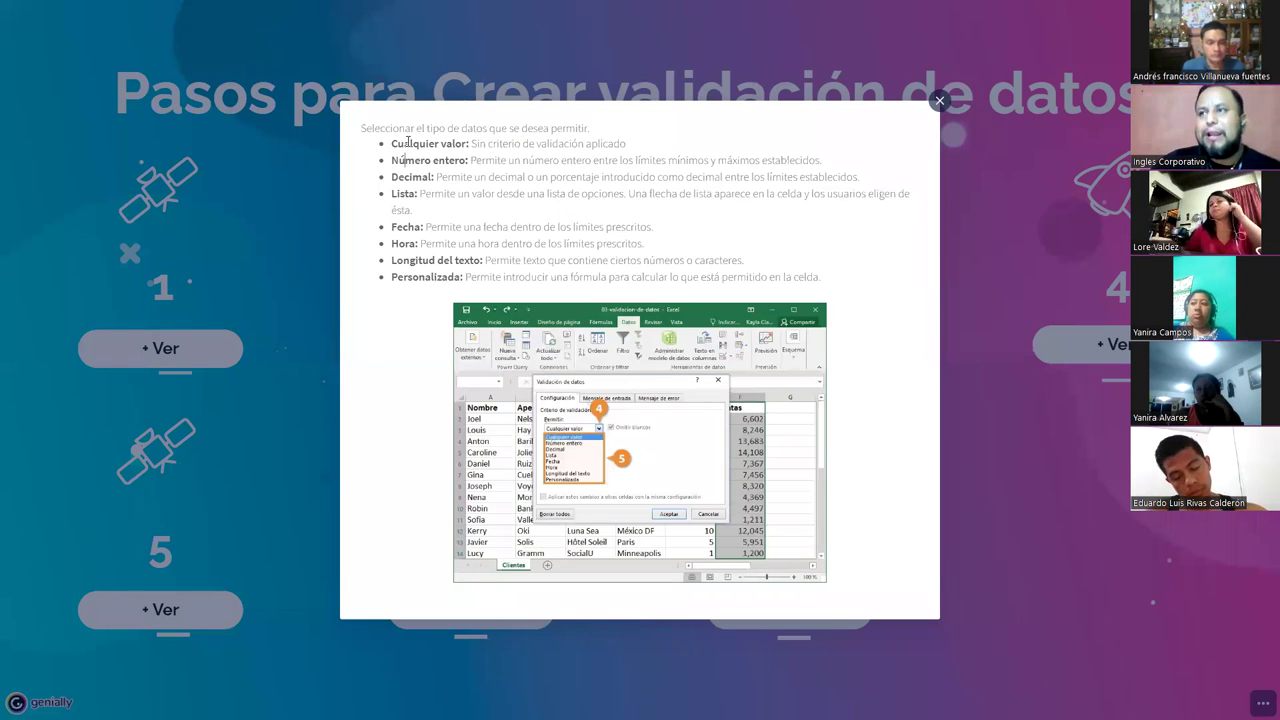
triple_click(408, 142)
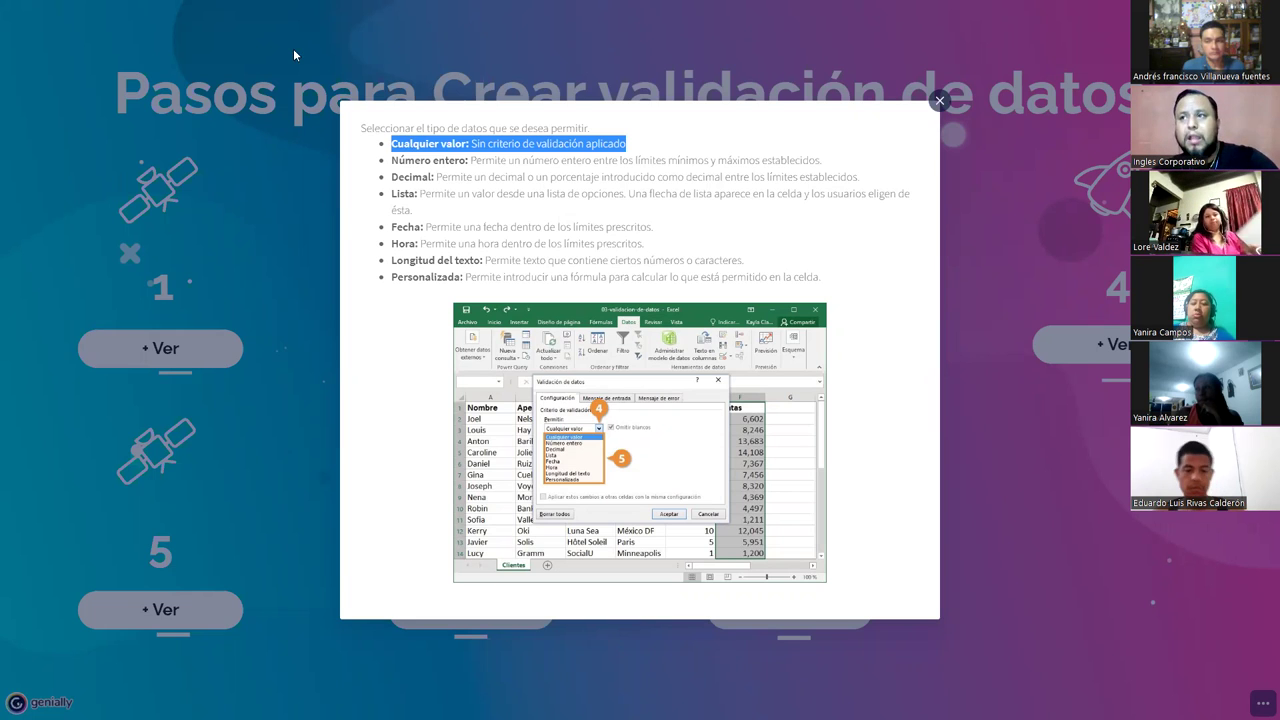
triple_click(460, 160)
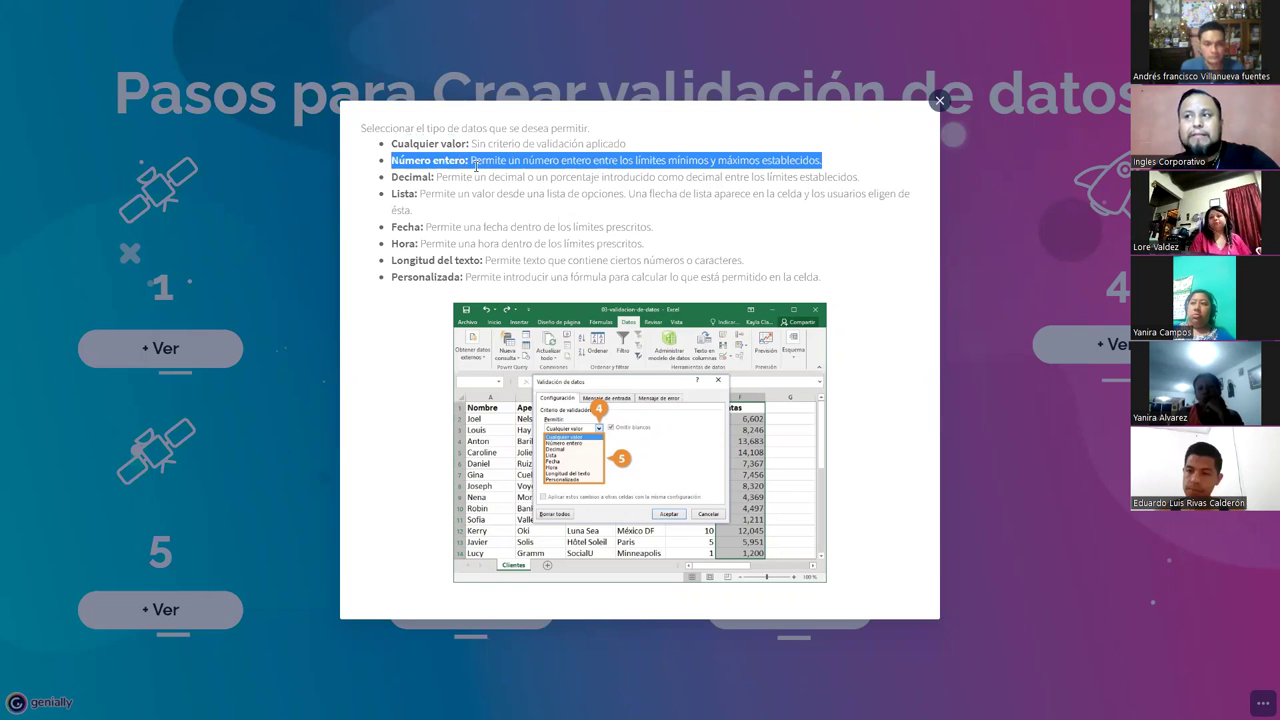
left_click(476, 167)
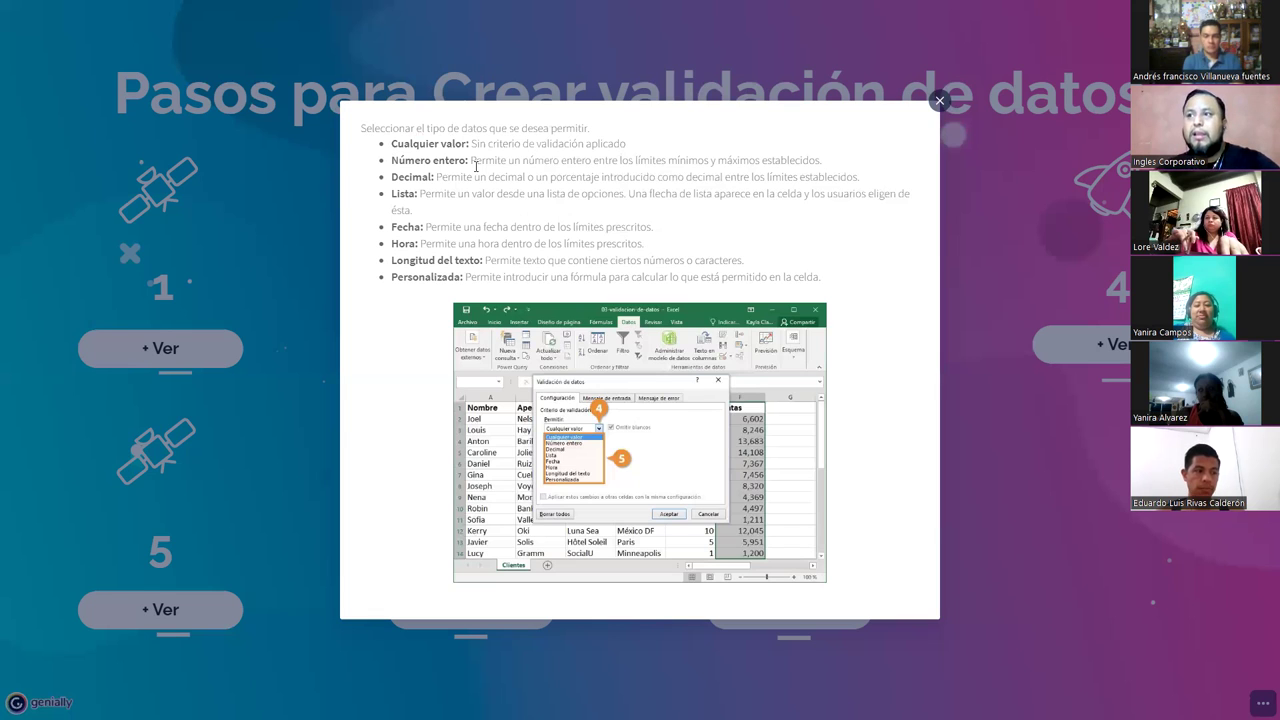
double_click(417, 176)
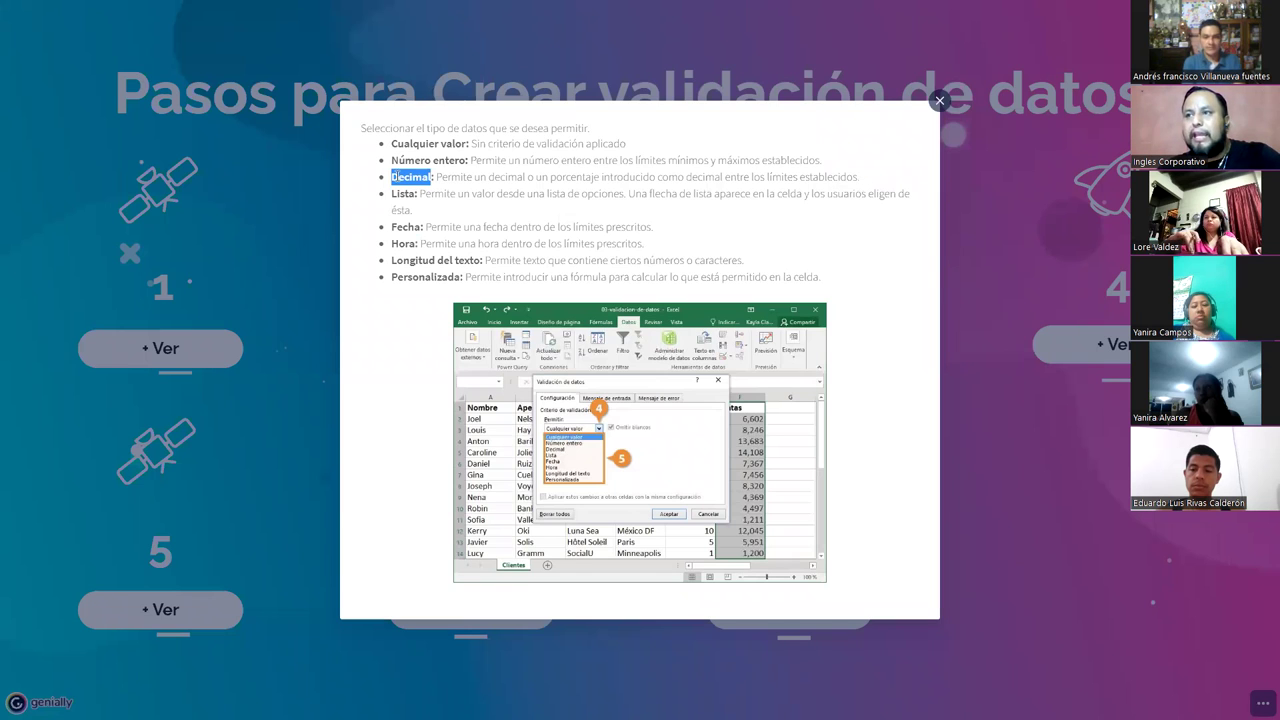
triple_click(398, 177)
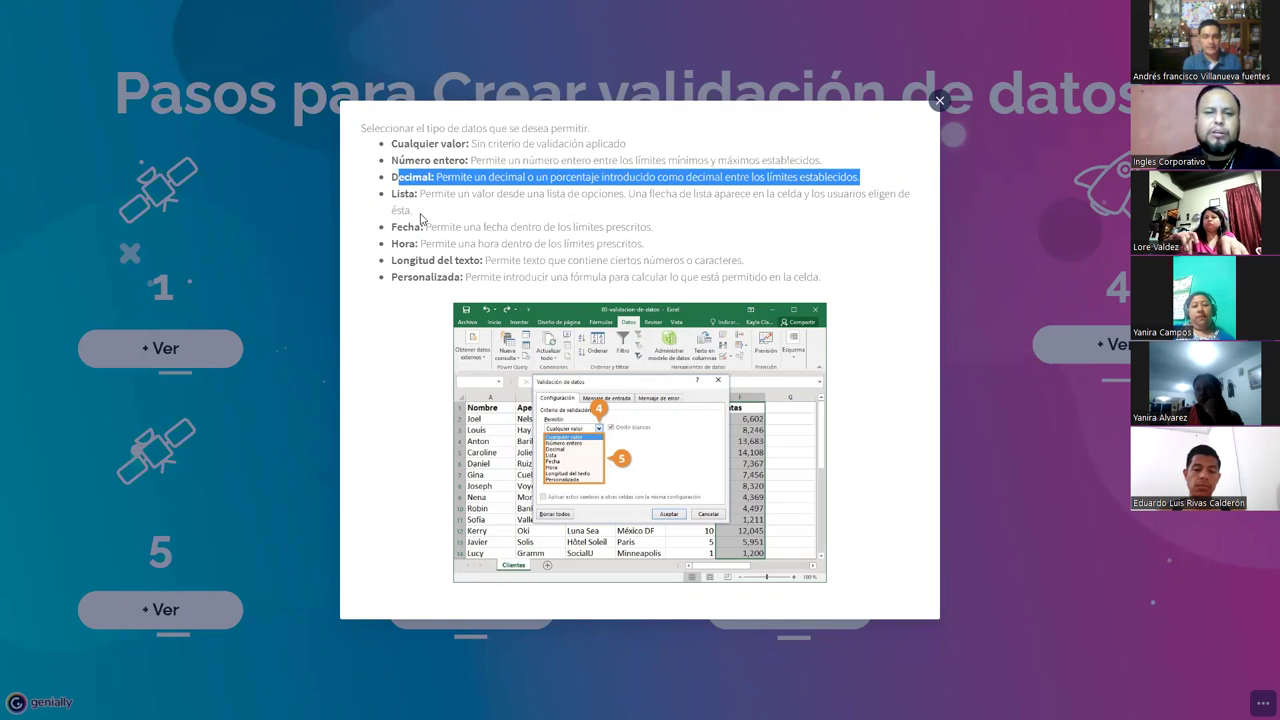
triple_click(420, 216)
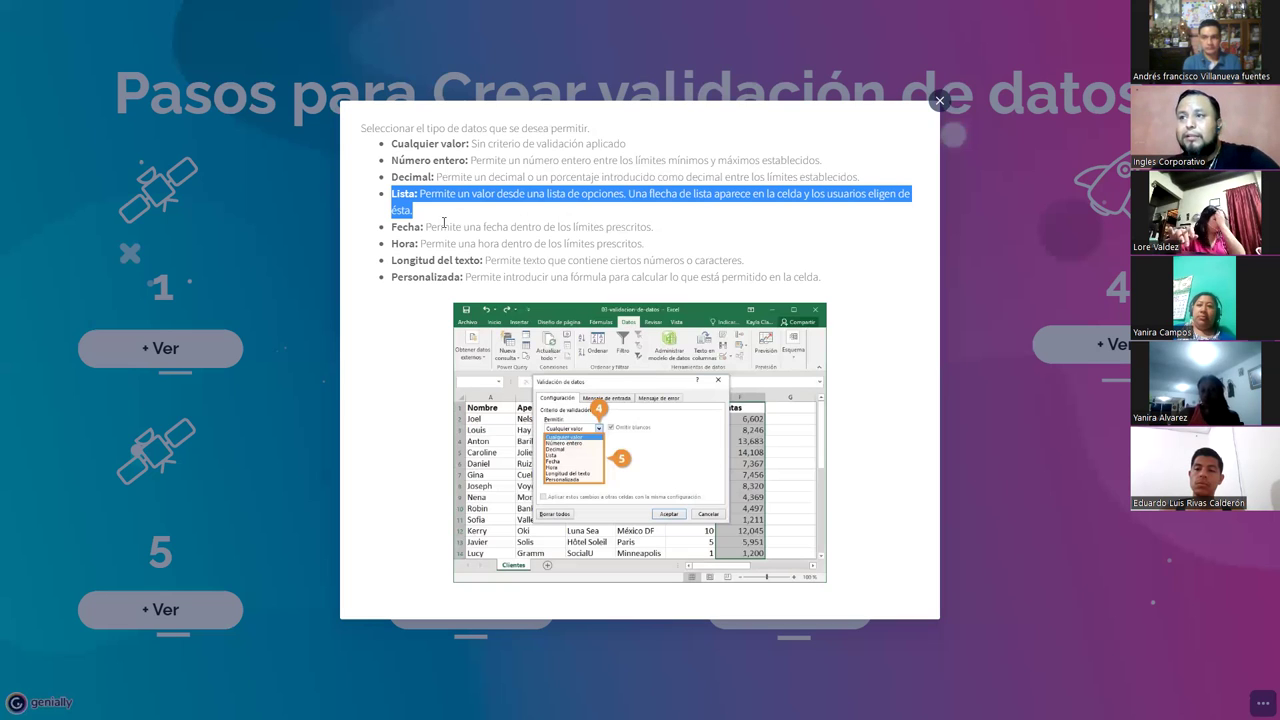
left_click(650, 226)
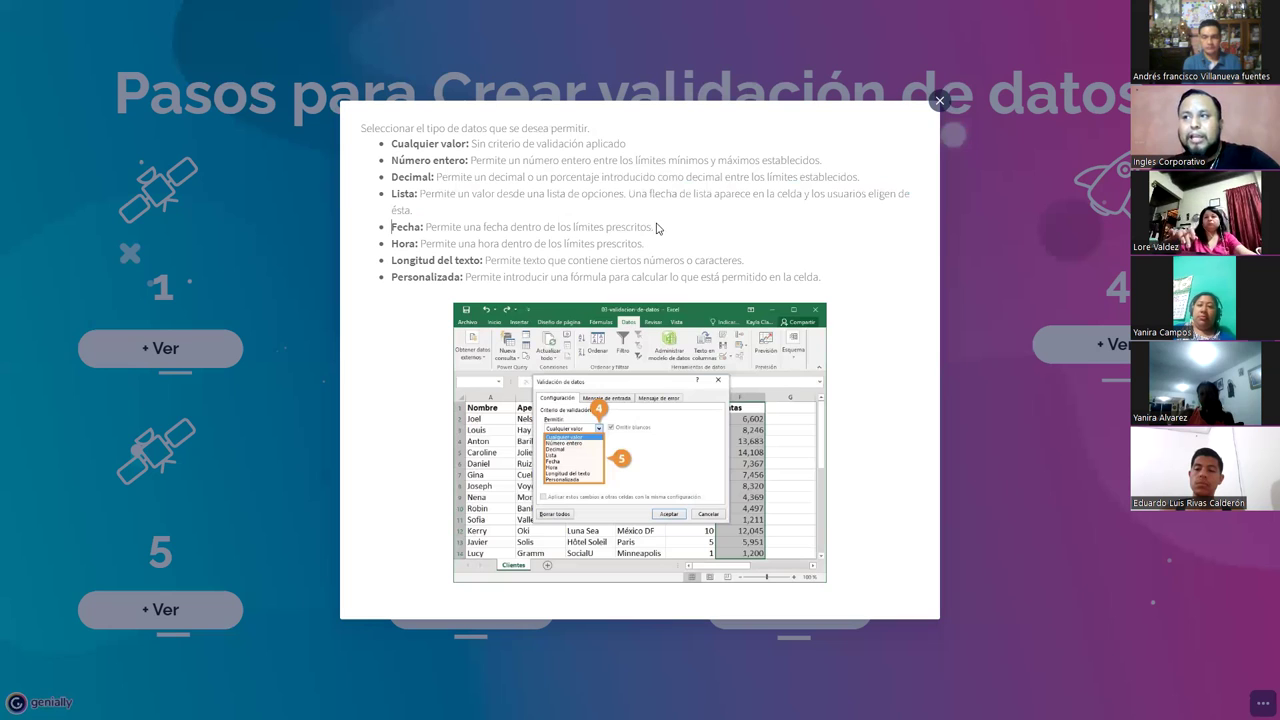
triple_click(646, 227)
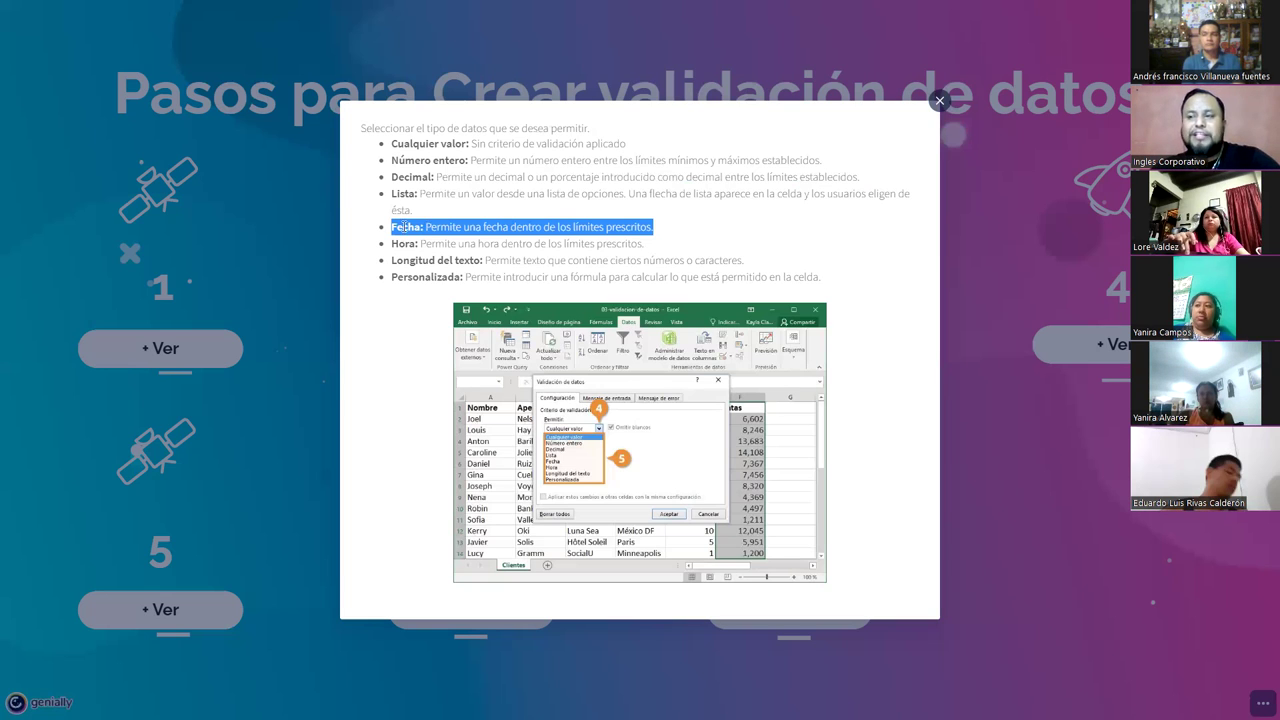
Highlight the 'Fecha' bullet with its description and the 'Longitud del texto' label
double_click(410, 226)
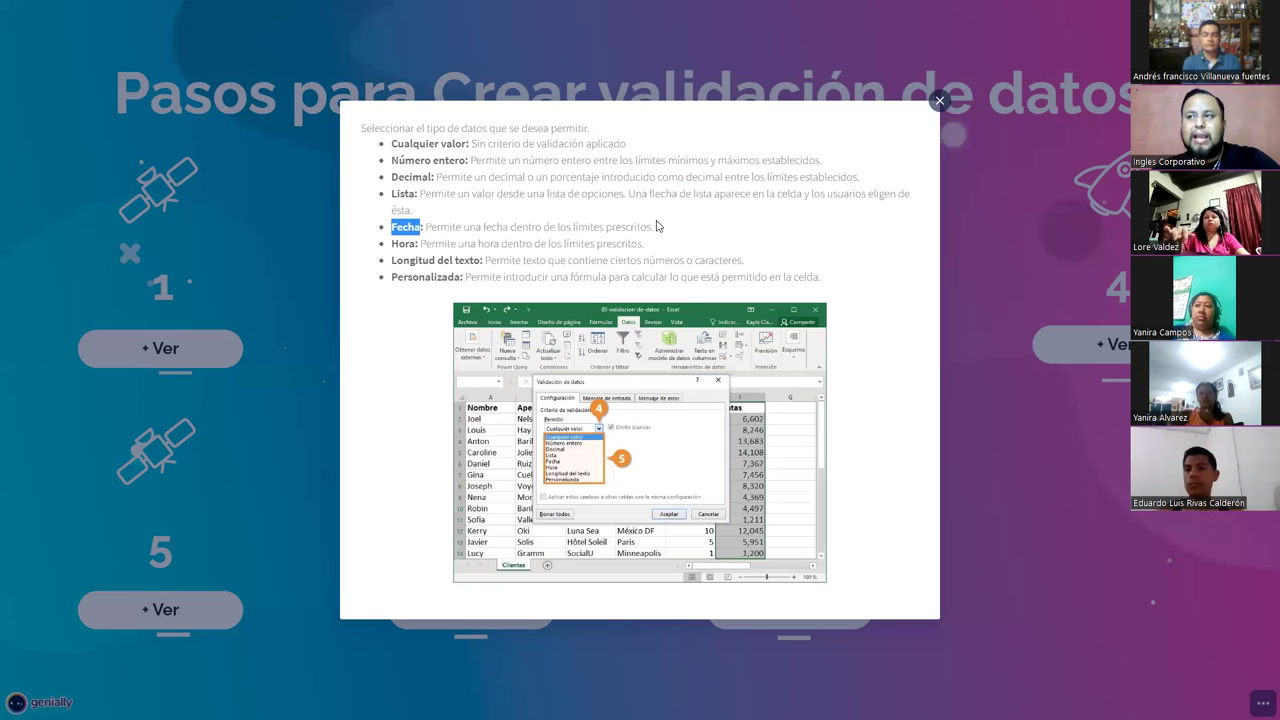
left_click_drag(426, 227, 655, 227)
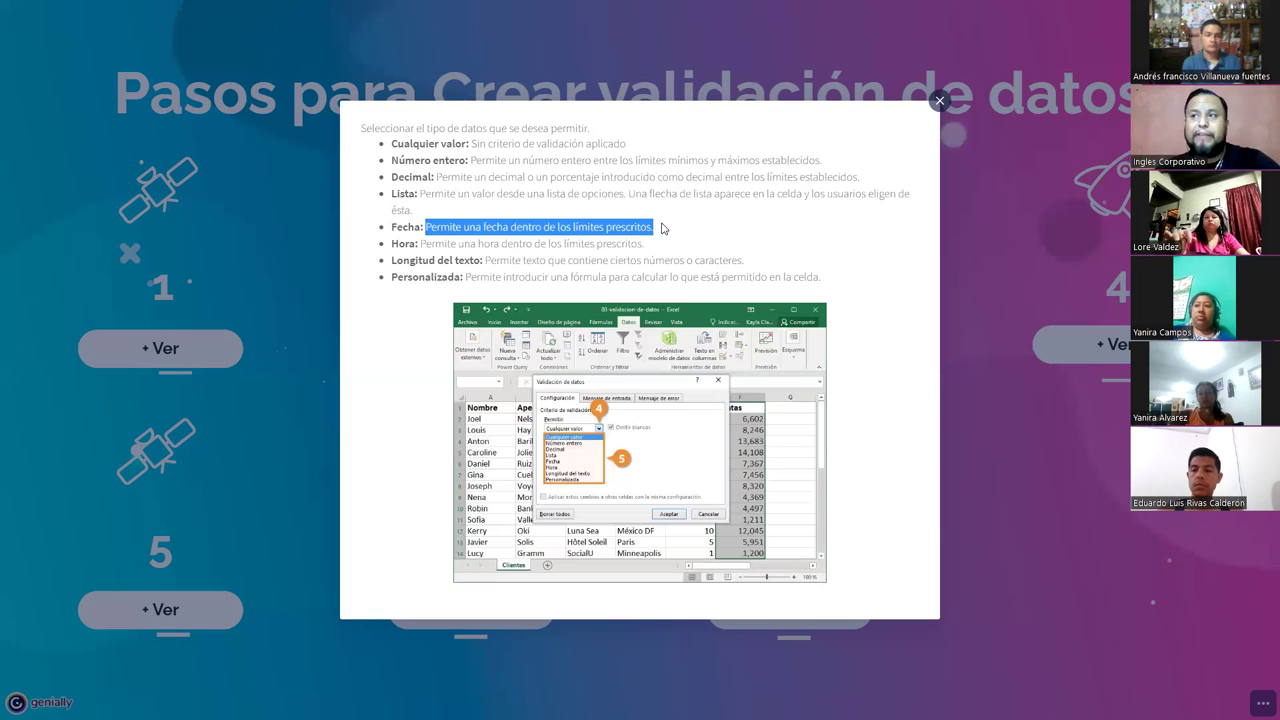
left_click(404, 247)
left_click_drag(396, 260, 488, 262)
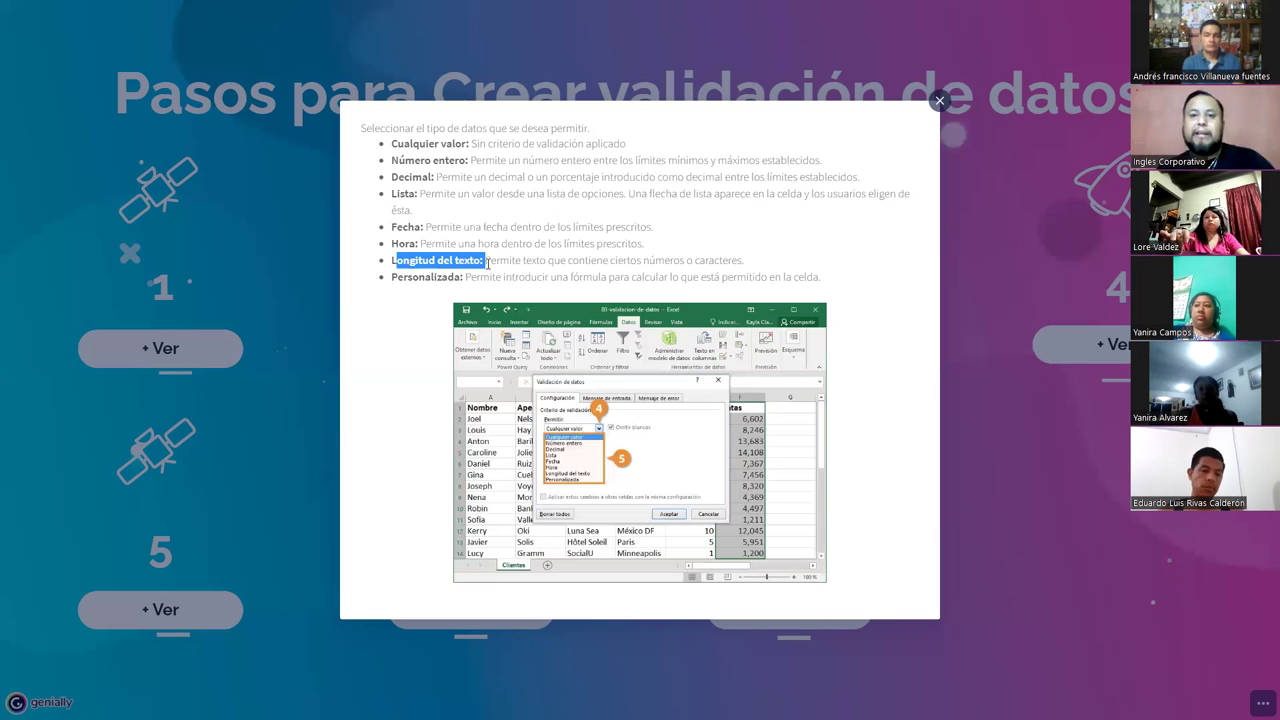
Highlight the 'Personalizada' bullet and its description, then close the data-type popup
double_click(425, 277)
left_click_drag(465, 277, 828, 282)
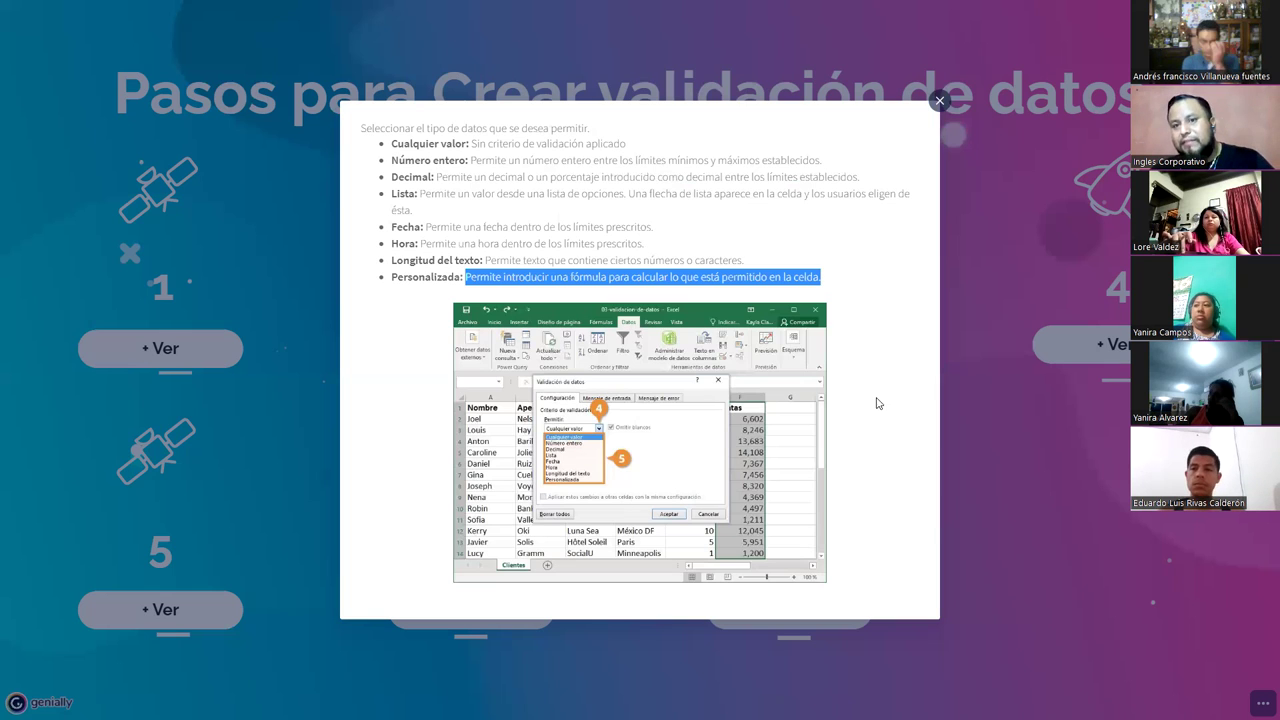
left_click(966, 410)
left_click(1069, 356)
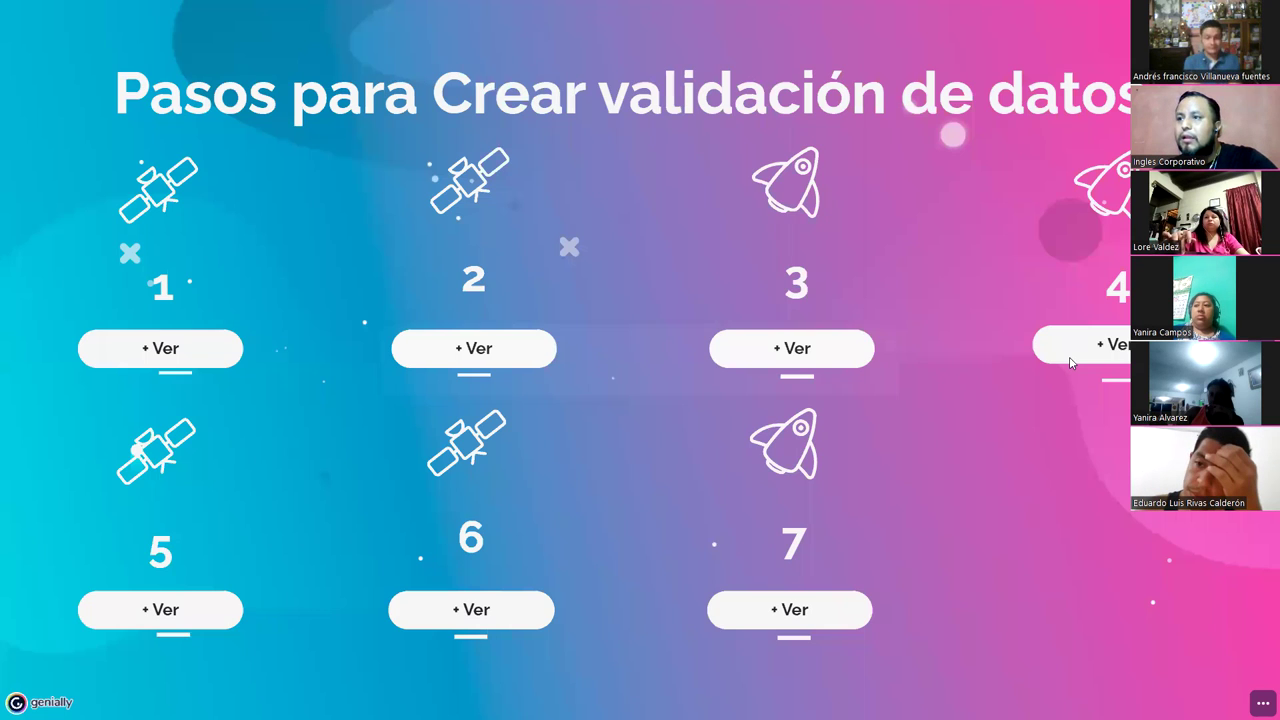
View and close the instruction popups for step 4 and step 5's data-type explanation
left_click(1069, 358)
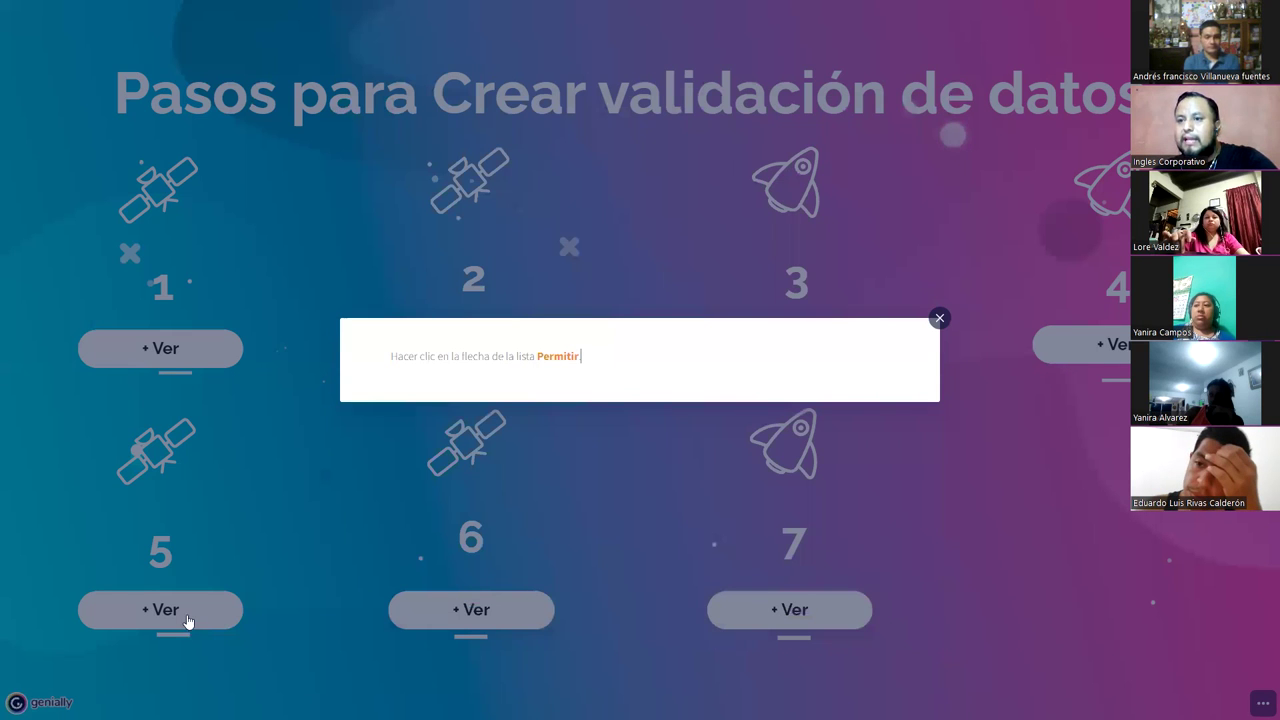
left_click(187, 621)
left_click(225, 612)
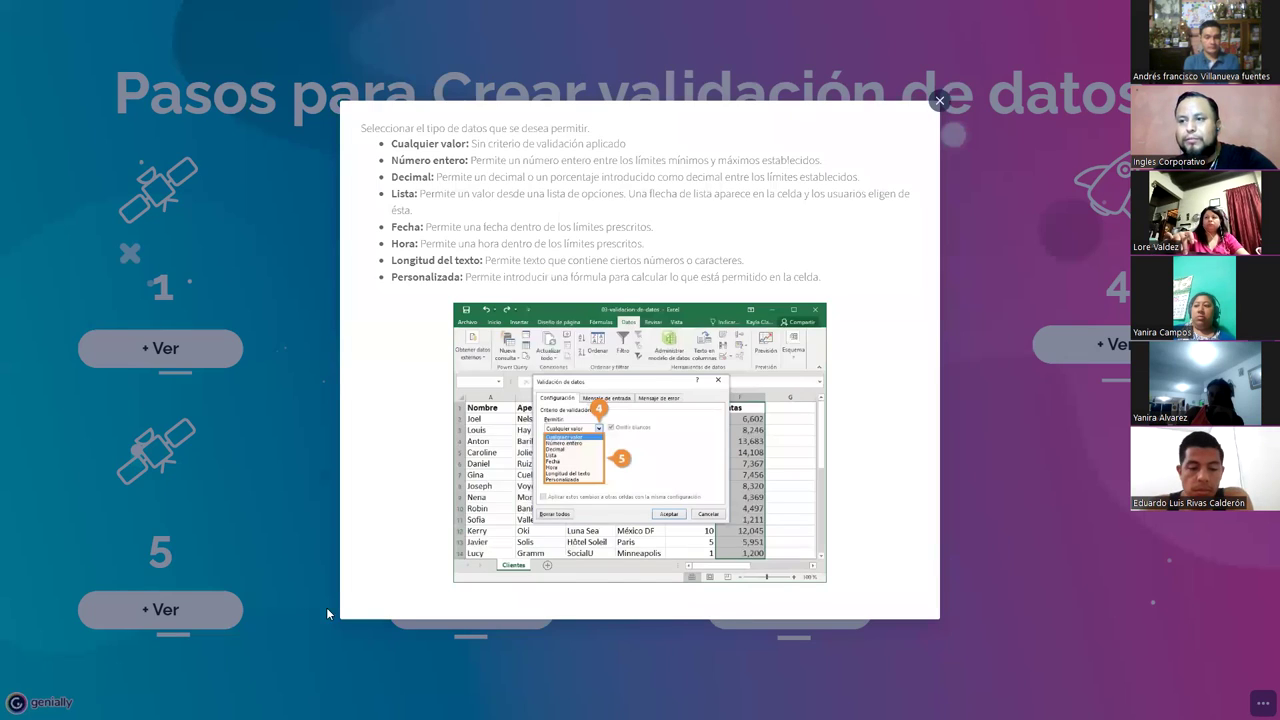
left_click(327, 613)
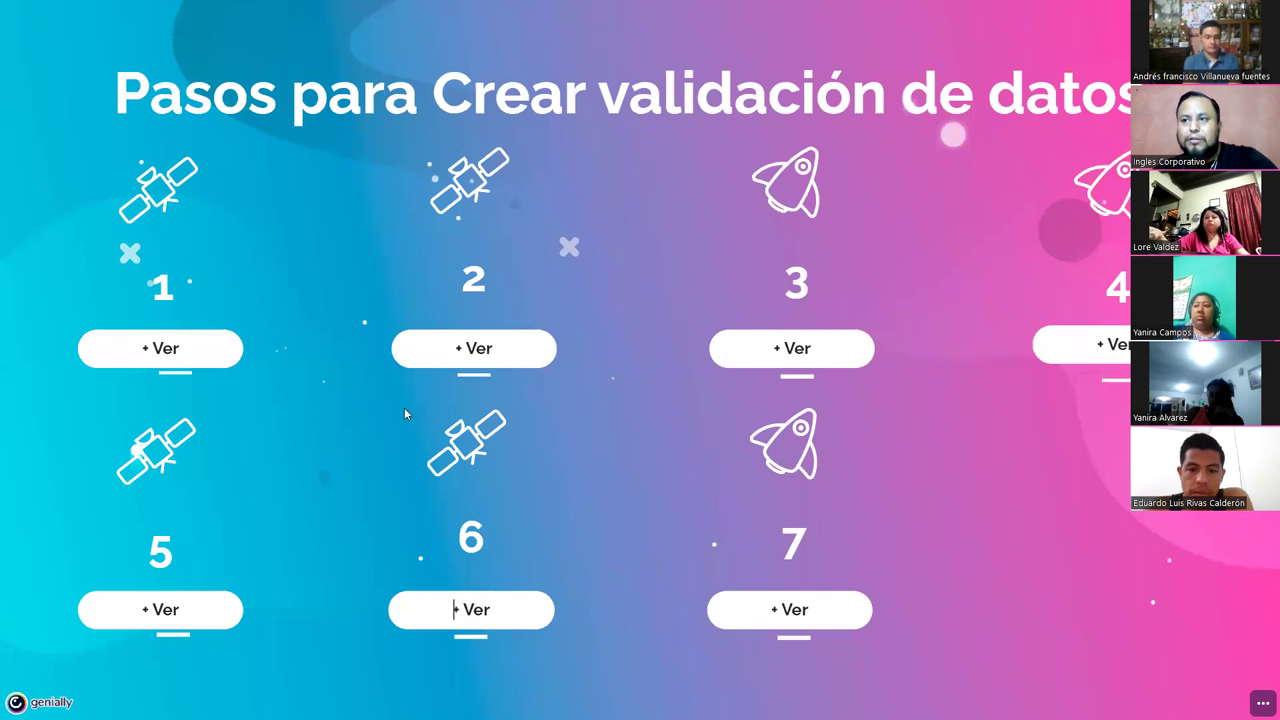
View step 6's instruction on specifying validation rules, then revisit step 5's explanation
left_click(466, 613)
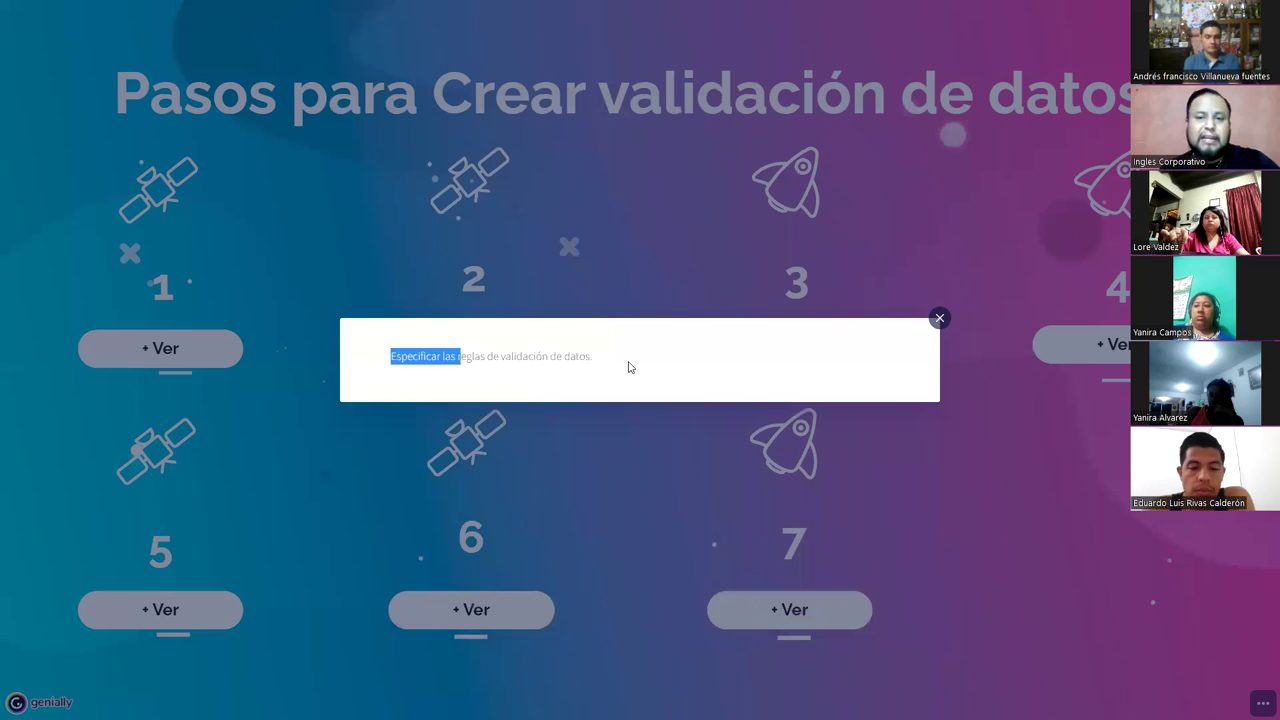
left_click_drag(629, 367, 629, 367)
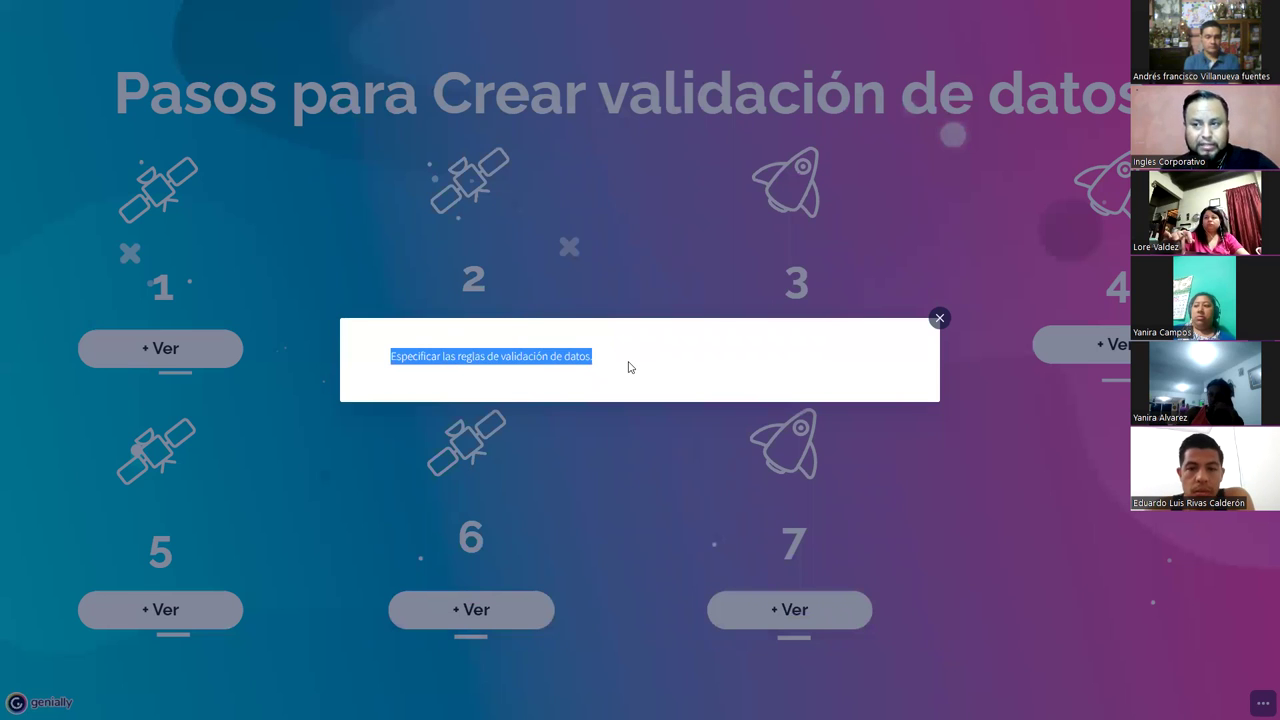
left_click(147, 609)
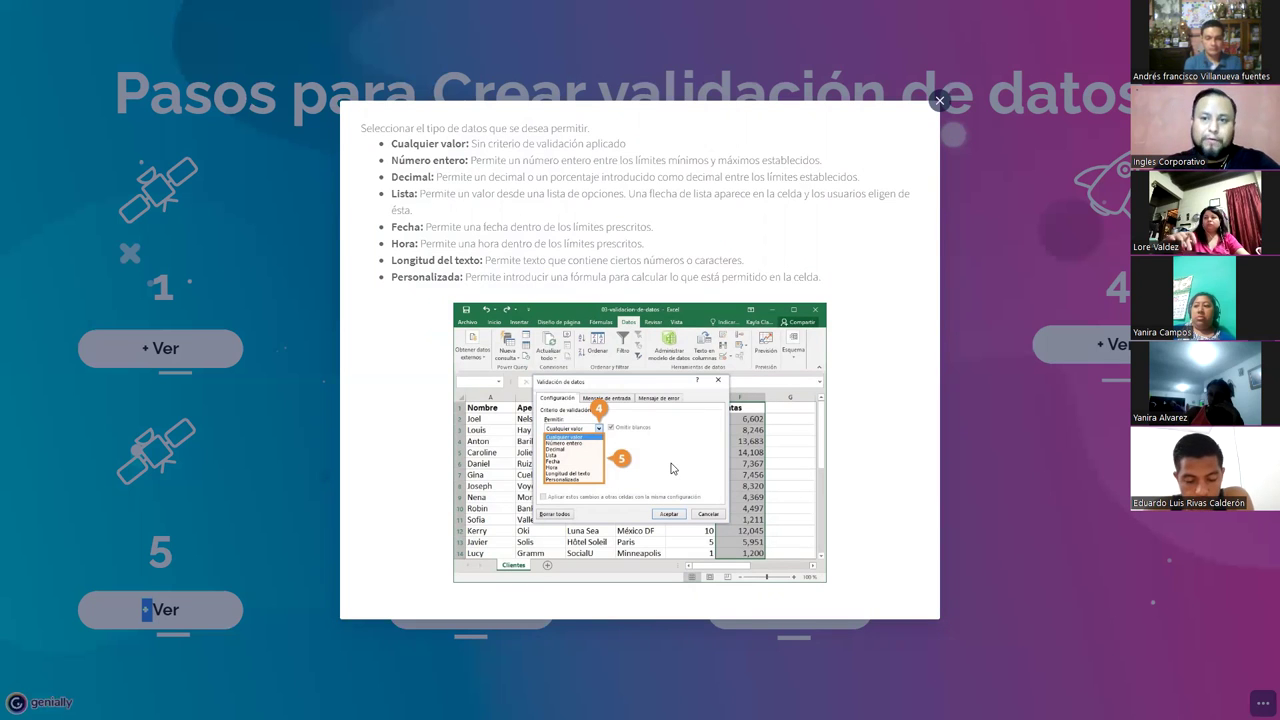
left_click(796, 628)
Open step 7's 'Hacer clic en Aceptar' popup and highlight its lines on Excel blocking invalid entries
left_click(772, 609)
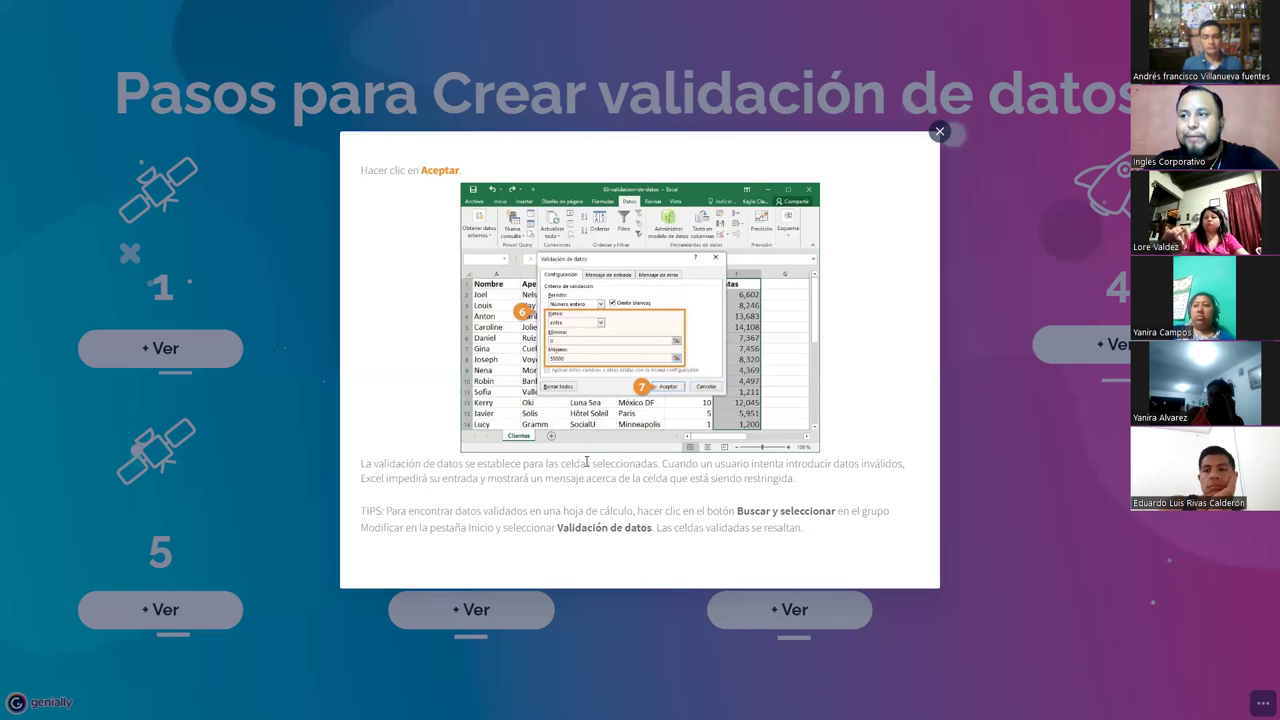
left_click_drag(468, 464, 660, 464)
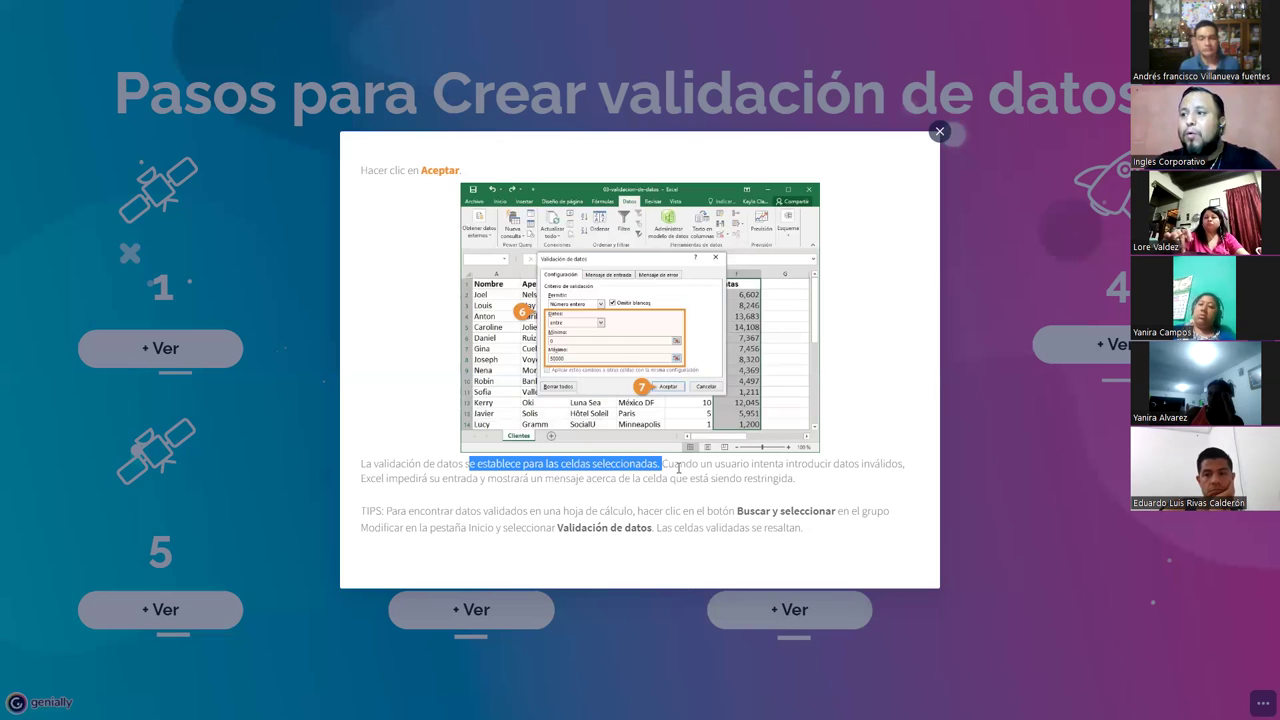
key("Right")
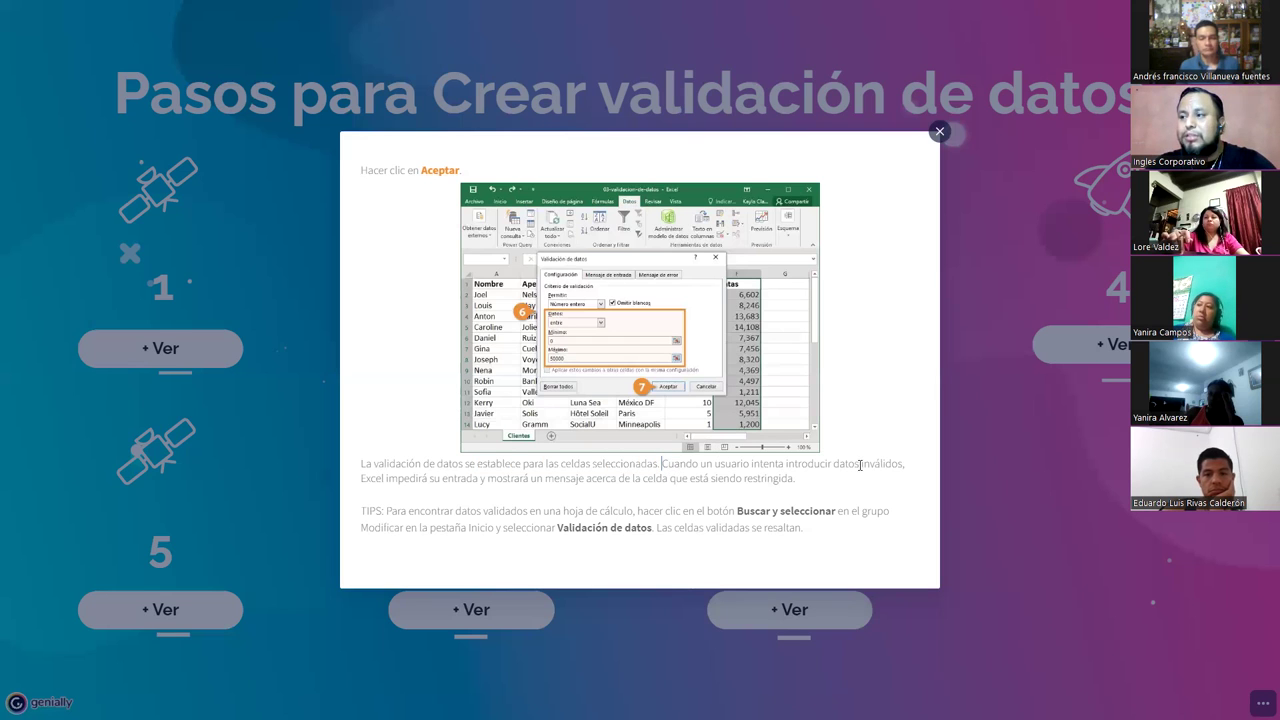
left_click(860, 465, "shift")
key("shift+Down")
mouse_move(368, 485)
left_mouse_down()
mouse_move(440, 508)
mouse_move(488, 481)
left_mouse_up()
left_click(610, 481)
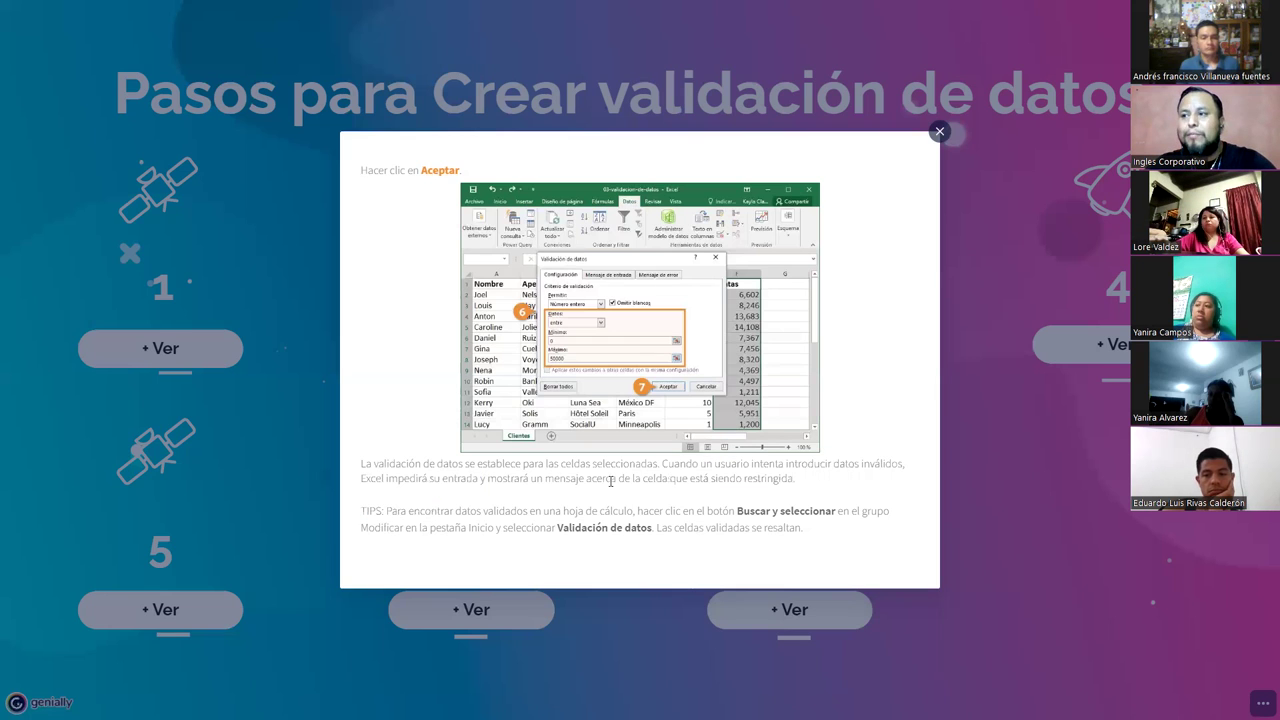
left_click_drag(670, 481, 481, 481)
left_click(788, 476, "shift")
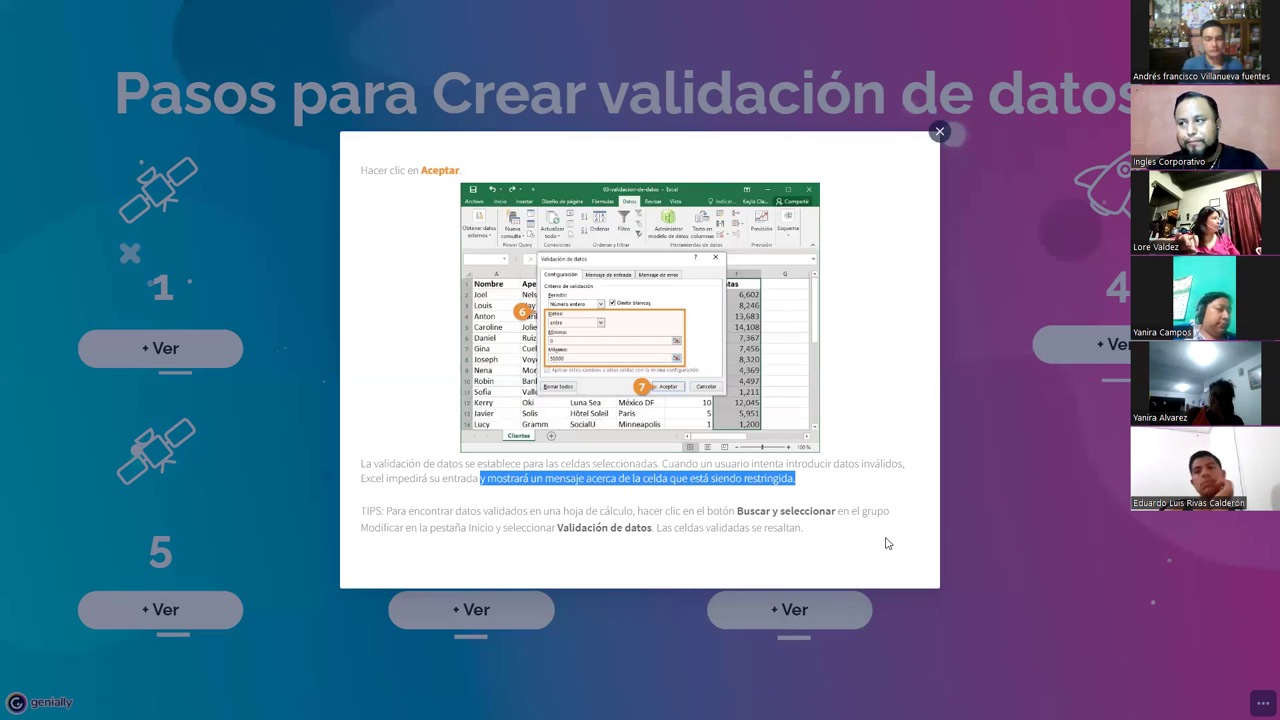
left_click_drag(363, 512, 803, 530)
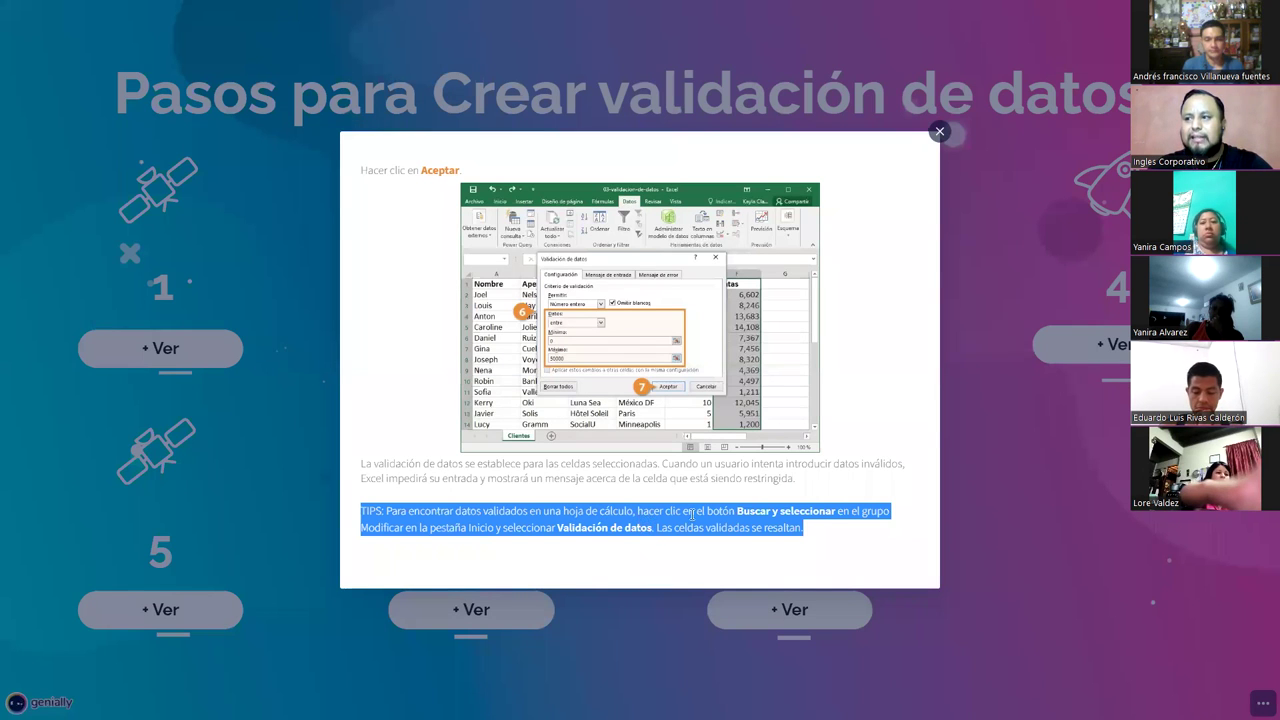
left_click(692, 515)
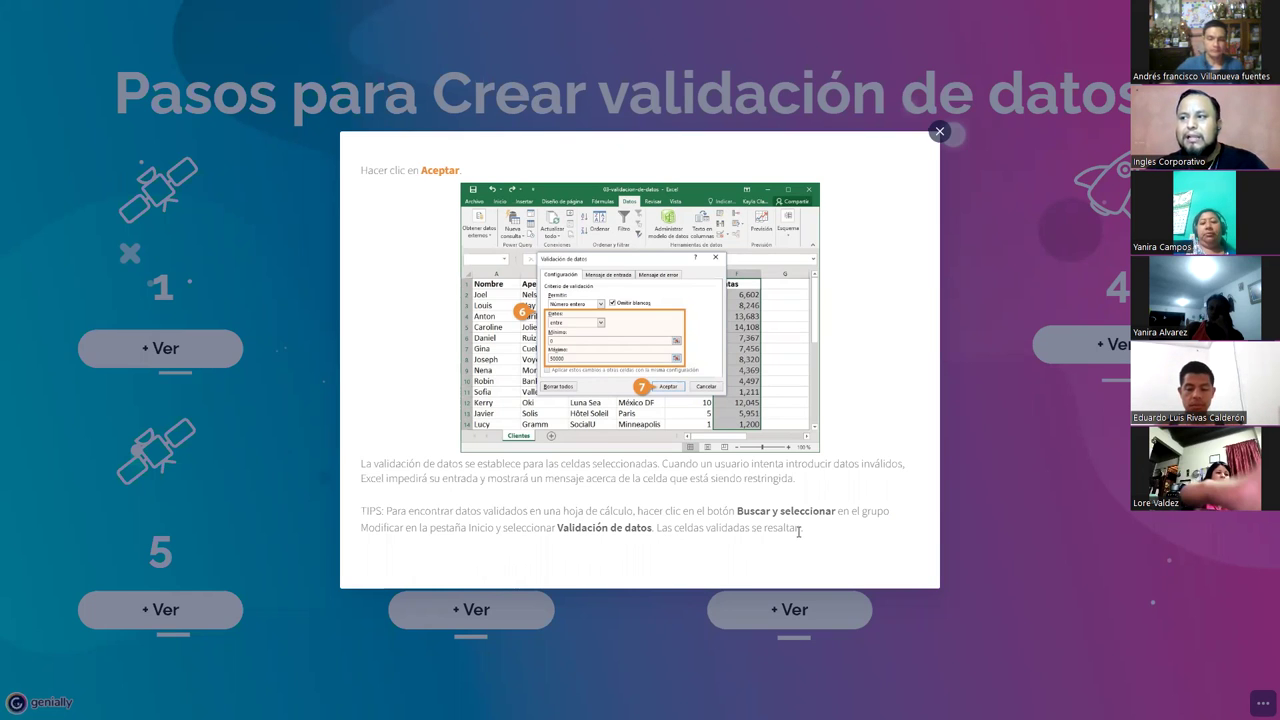
left_click_drag(799, 531, 660, 527)
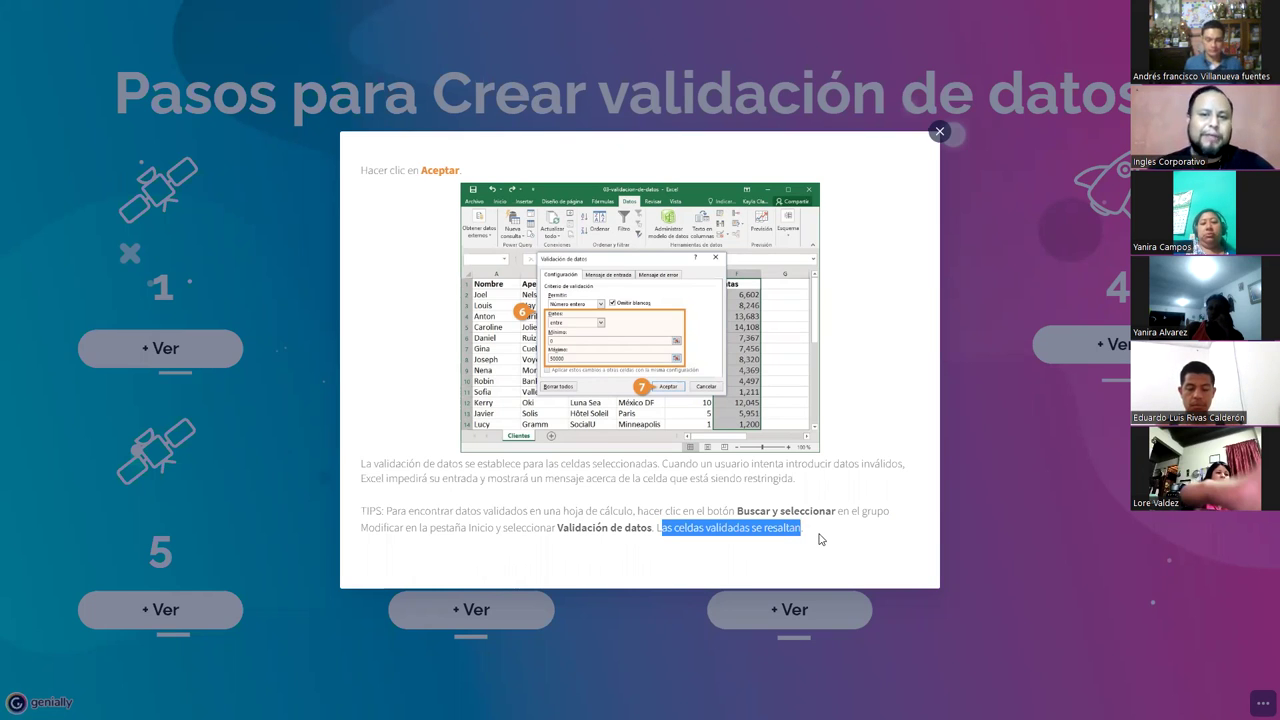
left_click(818, 539)
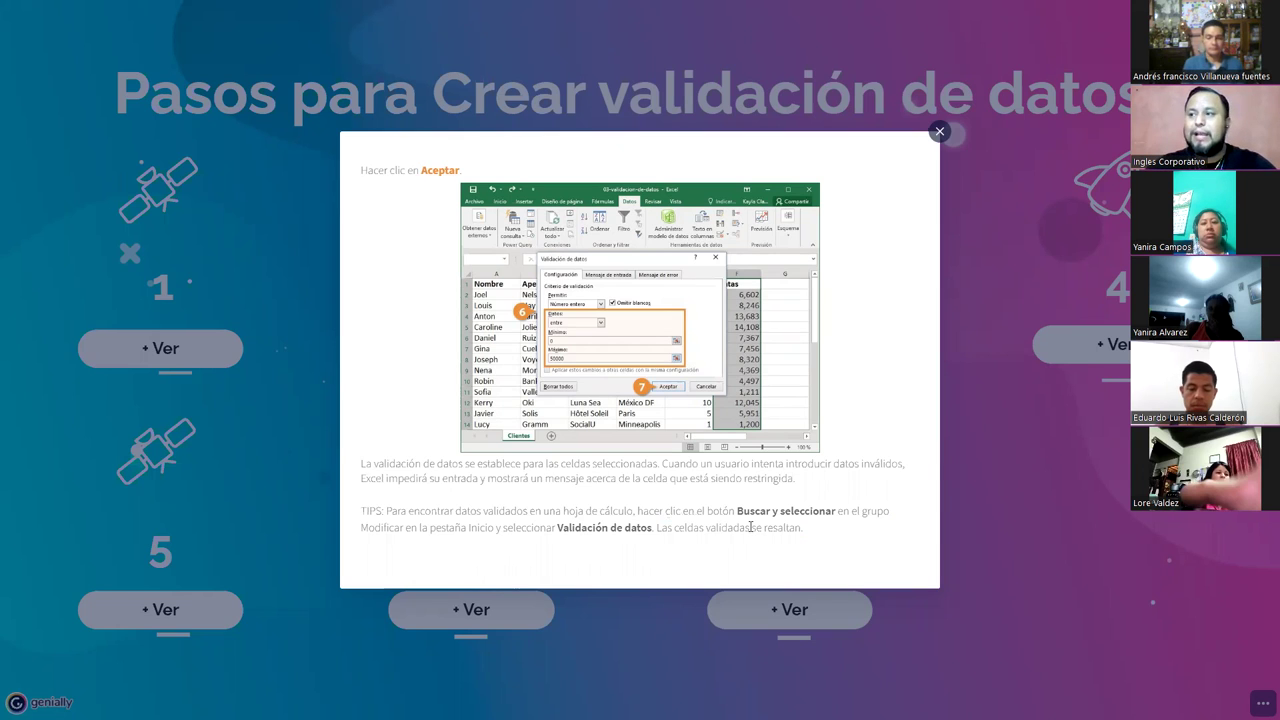
Close the step 7 'Hacer clic en Aceptar' popup
left_click(966, 463)
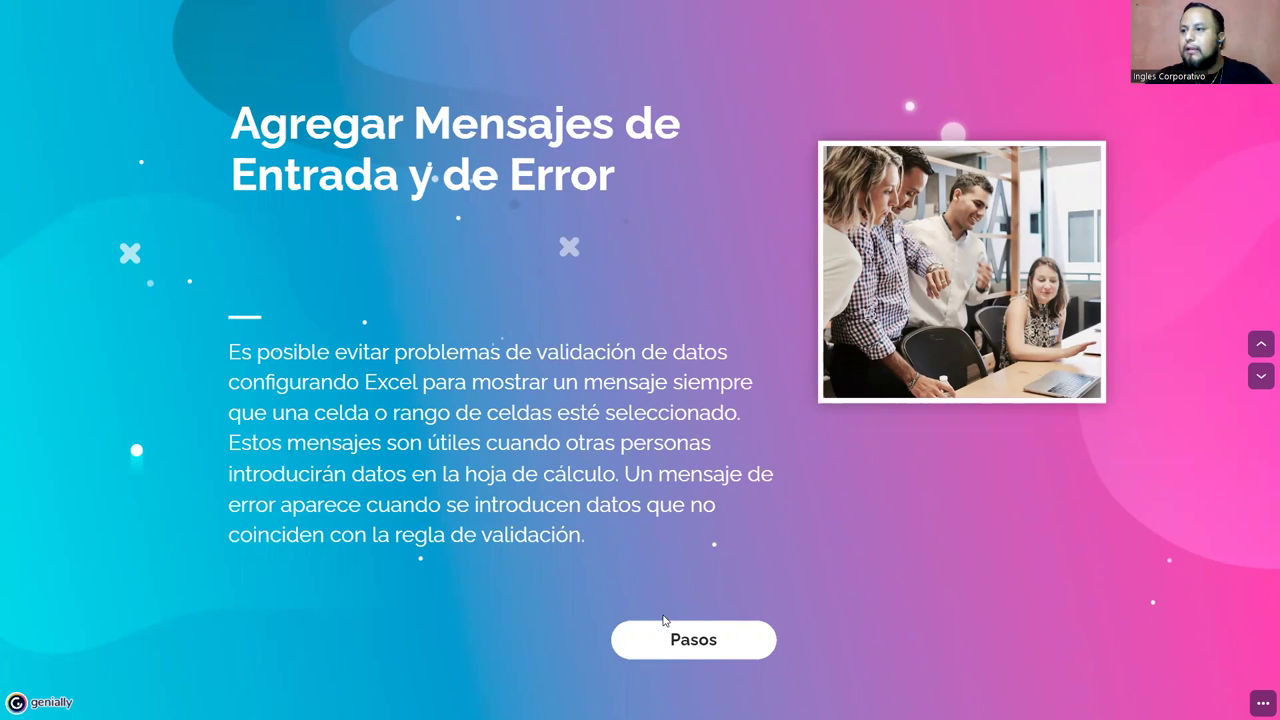
Go to the message setup steps slide and reveal step 1: 'Seleccionar las celdas donde se desea que aparezca un mensaje.'
left_click(687, 648)
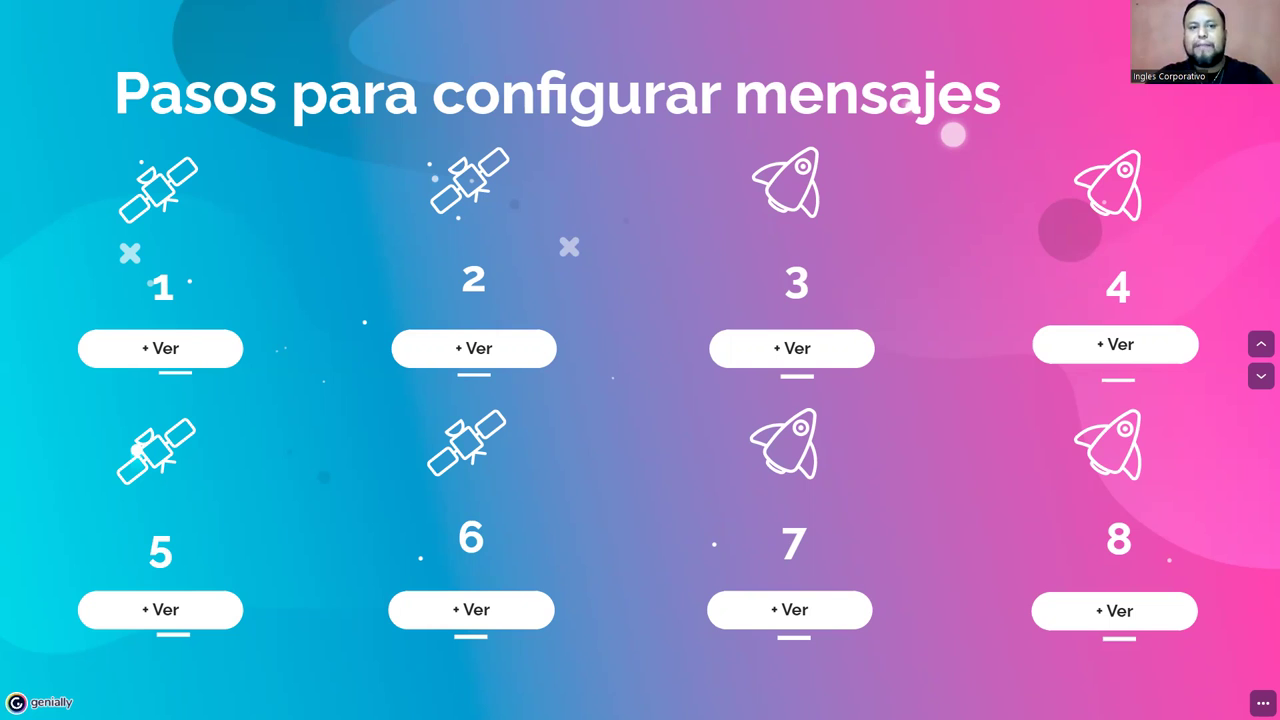
left_click(176, 352)
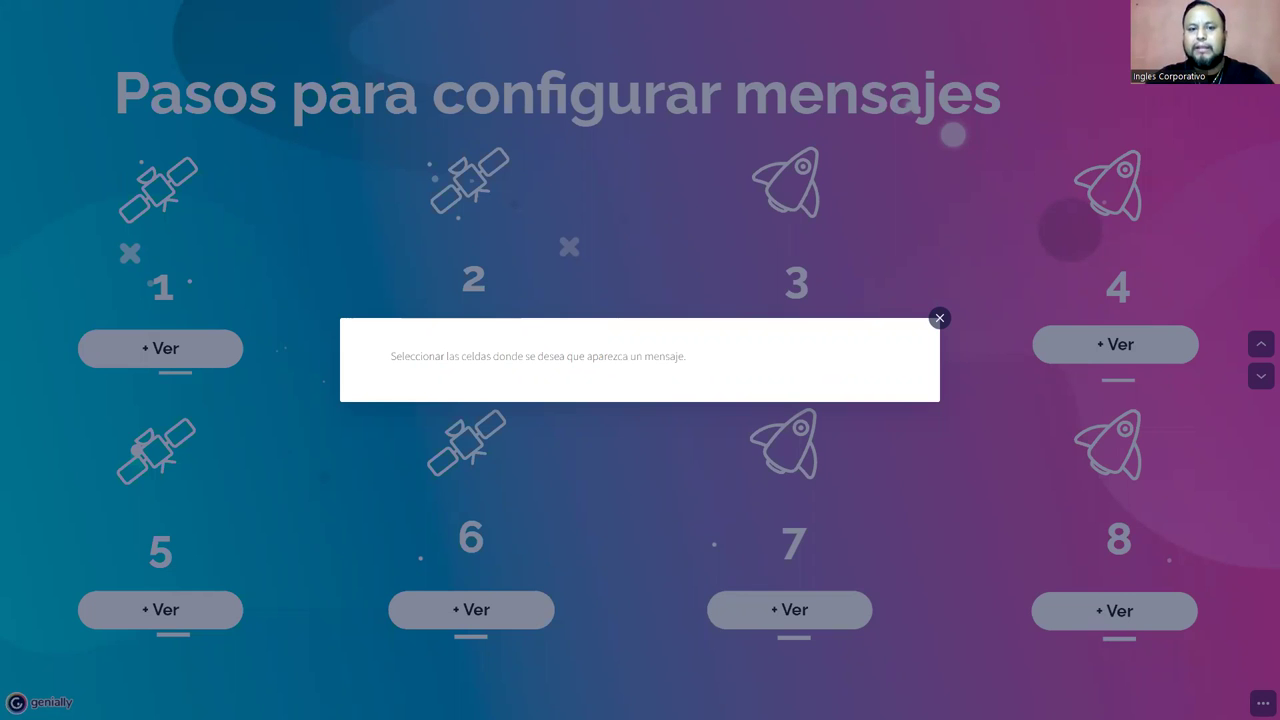
Close step 1's popup, then show and highlight step 2's instruction text
left_click(475, 344)
left_click(475, 350)
mouse_move(378, 356)
left_mouse_down()
mouse_move(597, 377)
mouse_move(842, 316)
left_mouse_up()
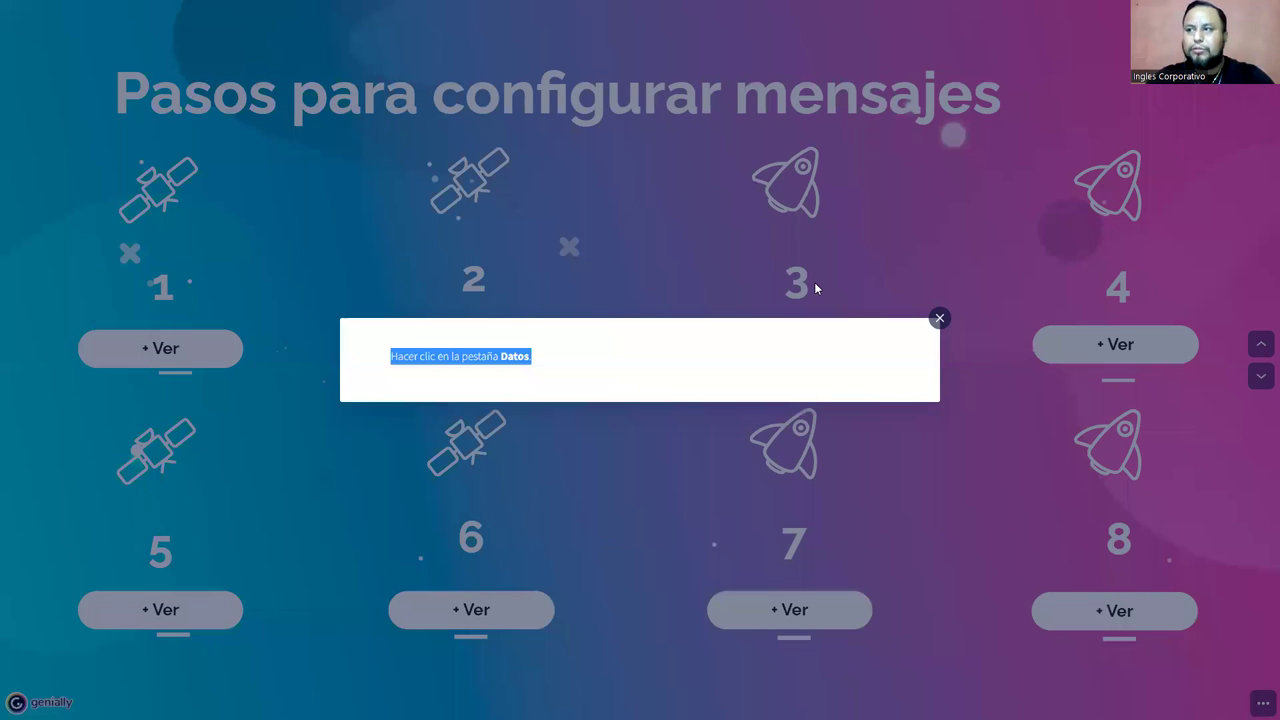
left_click(795, 352)
Close step 2's popup, then show and select step 3's instruction text
left_click(797, 353)
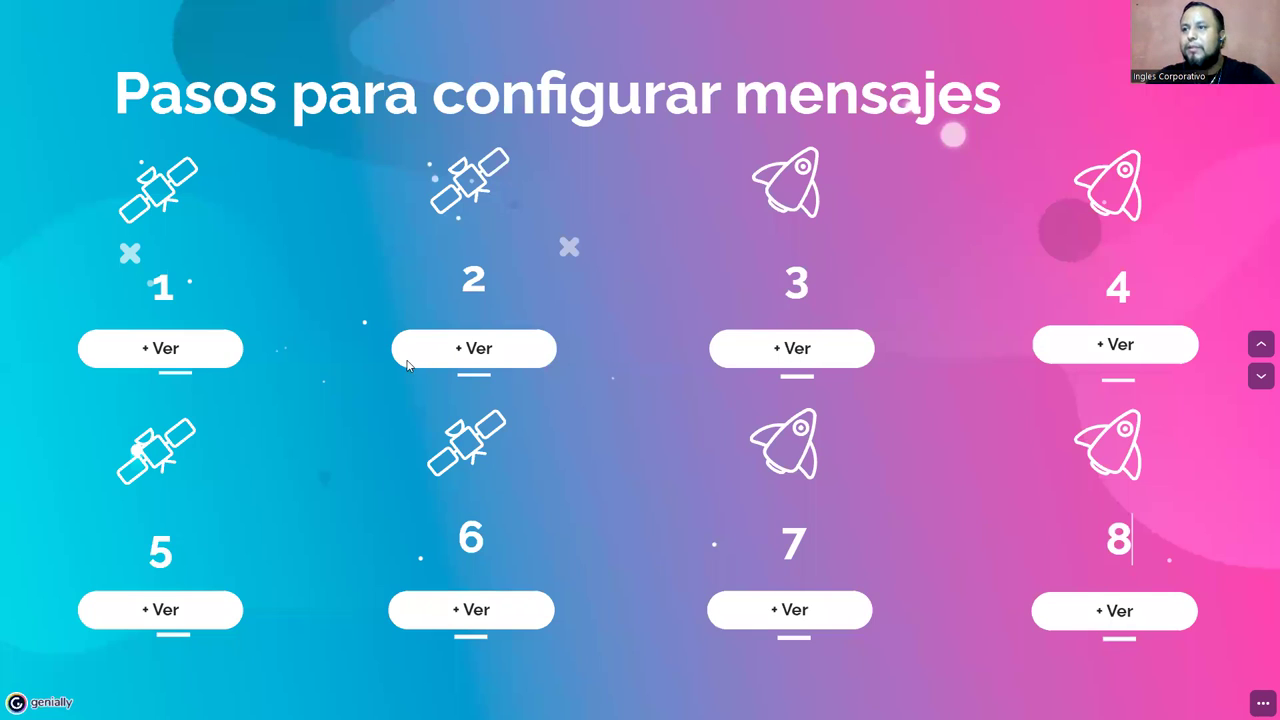
triple_click(643, 353)
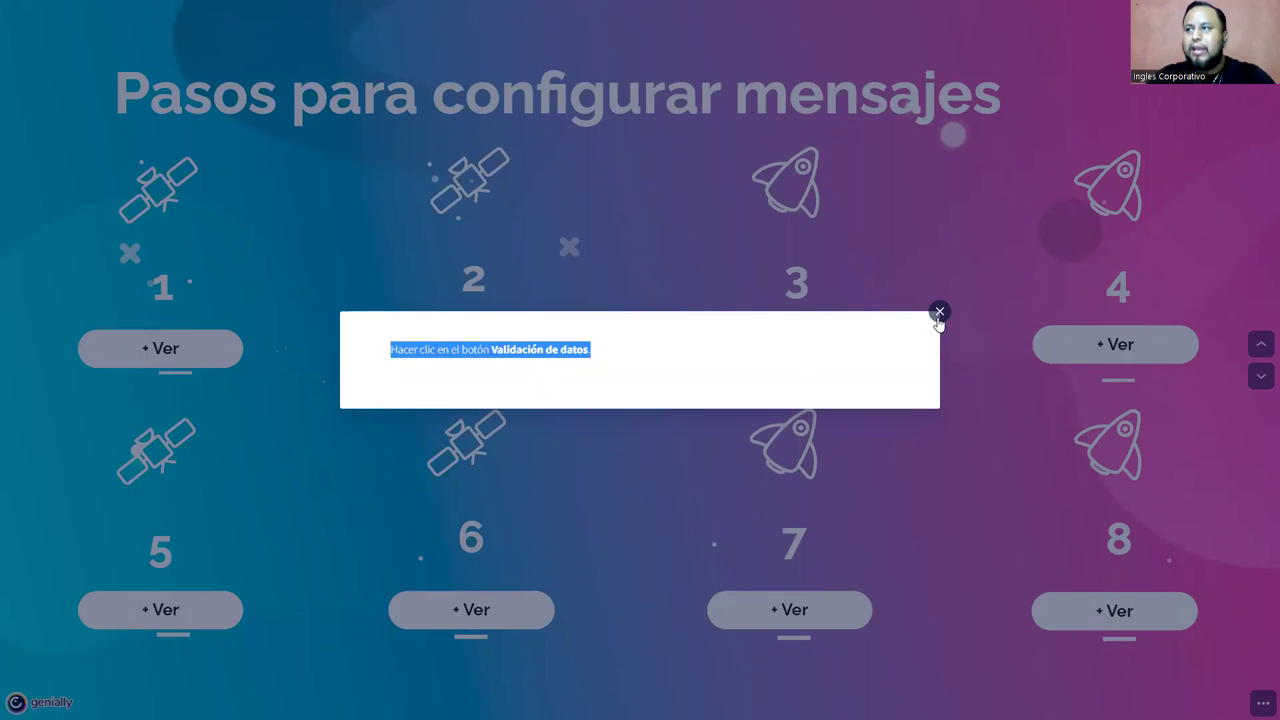
left_click(894, 349)
left_click(965, 343)
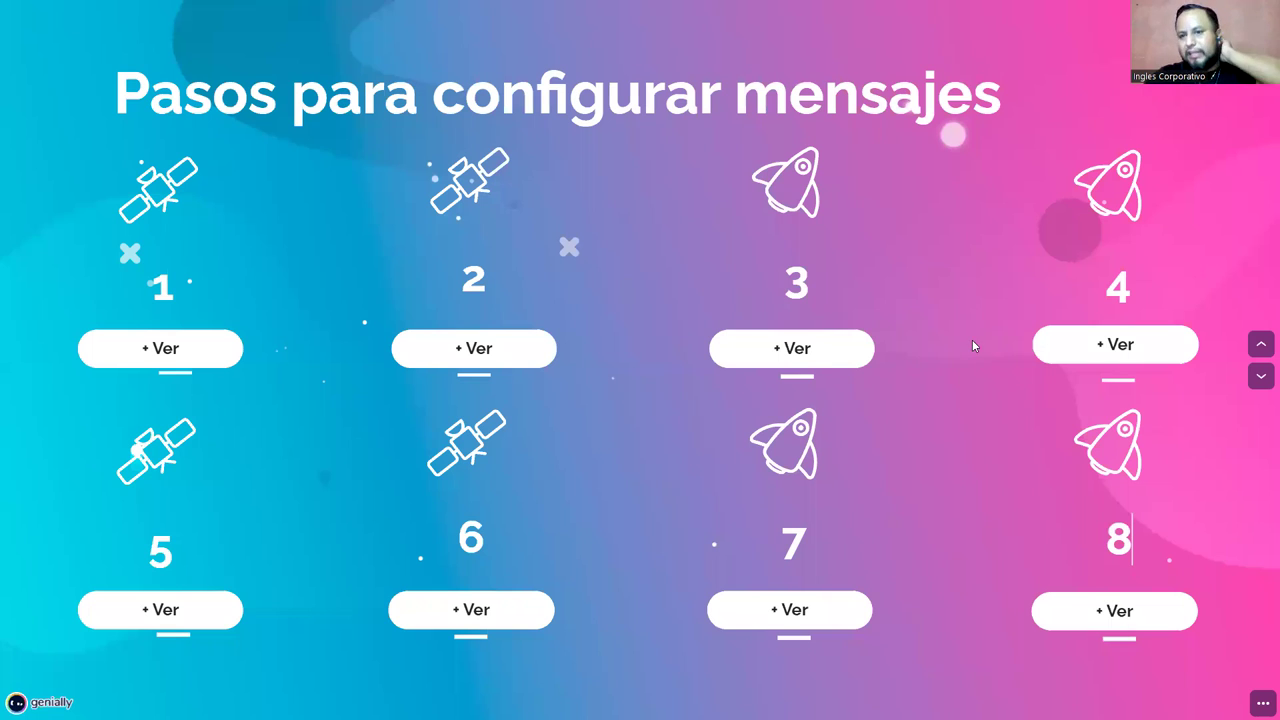
Close step 3's popup, then show and select step 4's 'Mensaje de entrada' instruction before closing it
left_click(1084, 346)
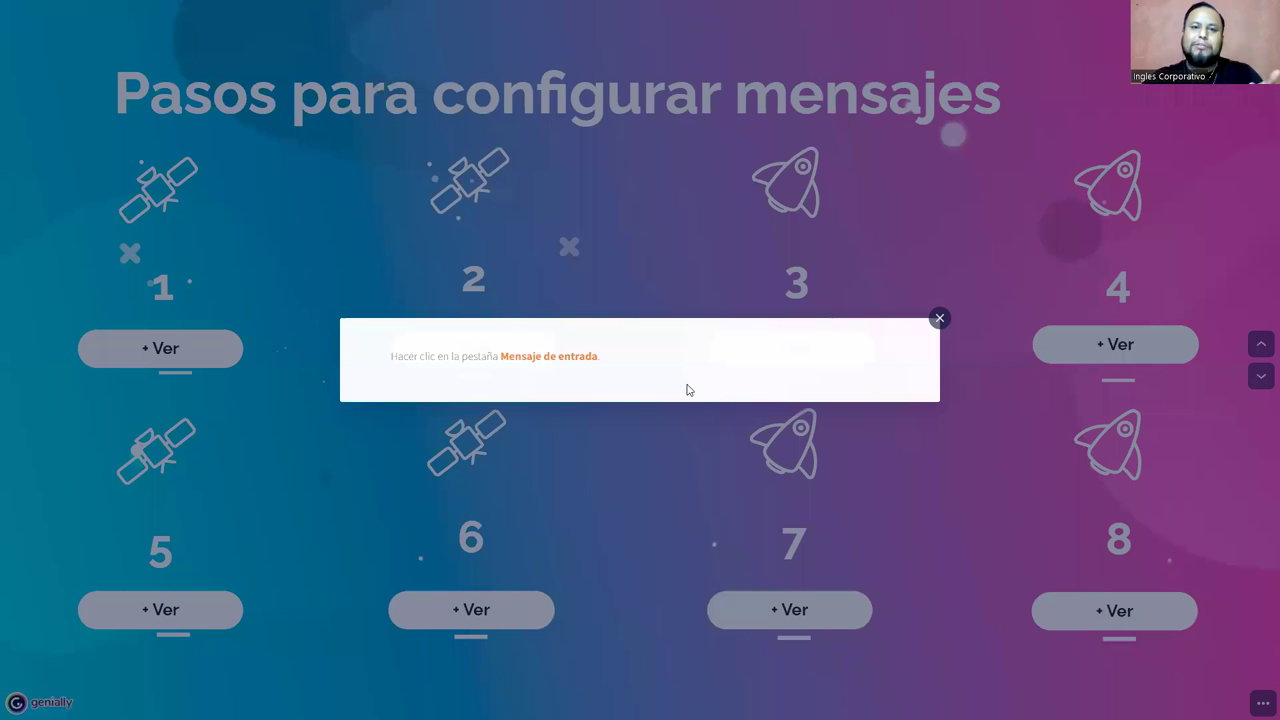
left_click_drag(392, 360, 570, 372)
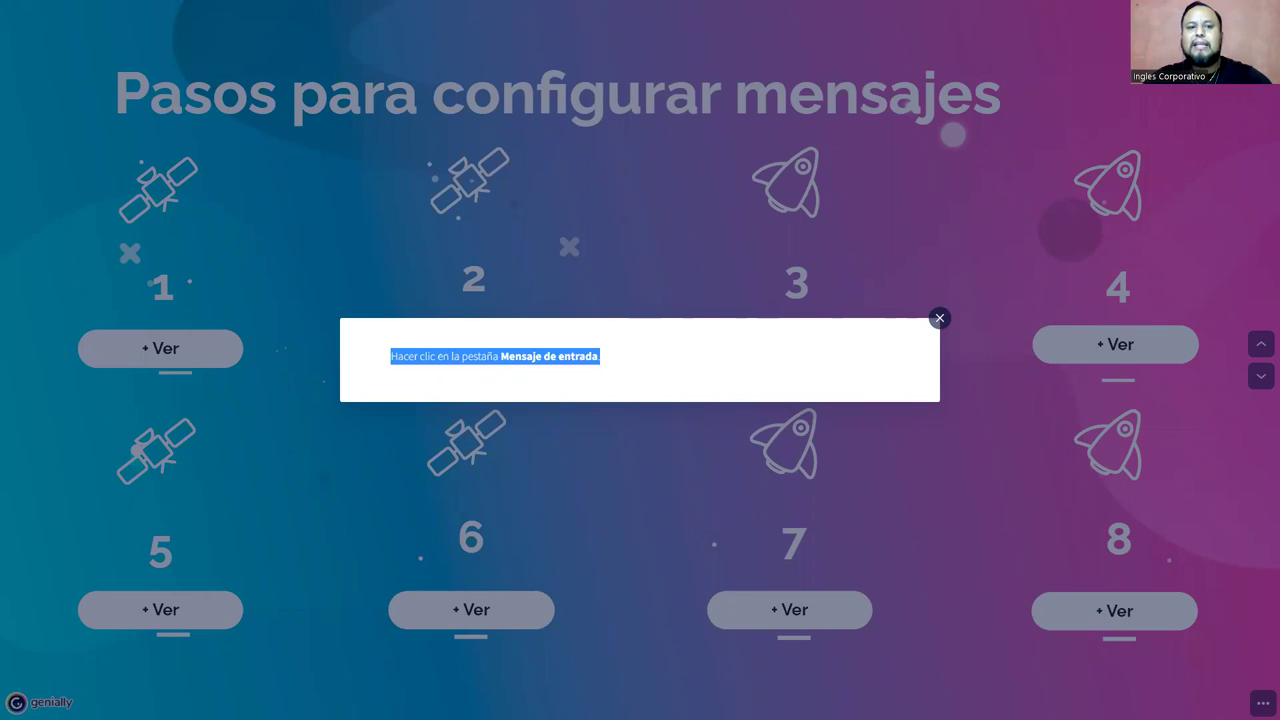
key("alt+Tab")
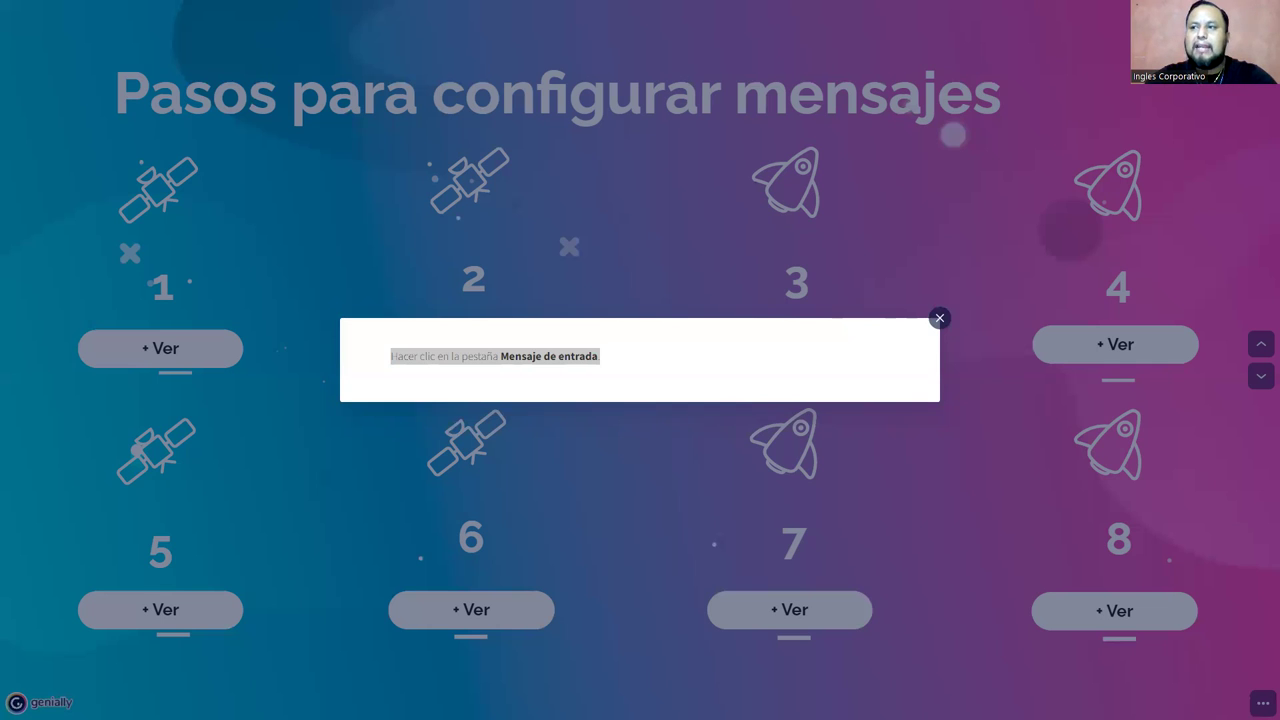
left_click(494, 614)
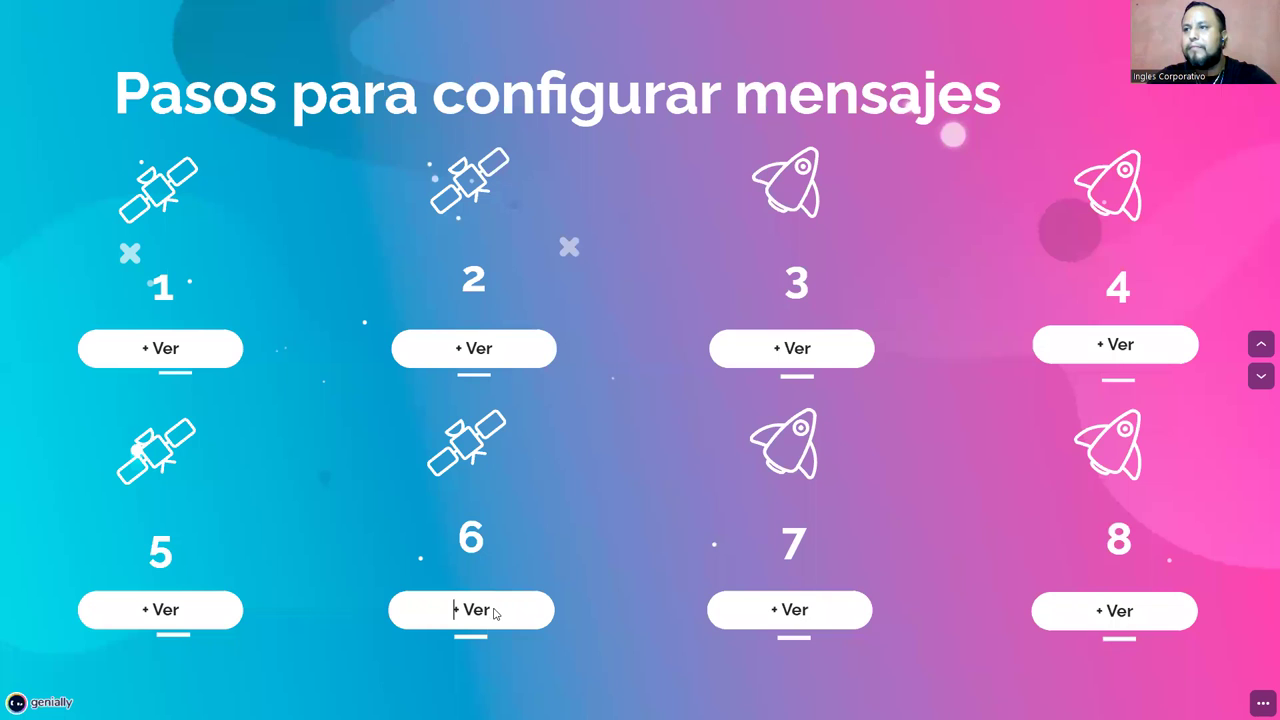
left_click(494, 612)
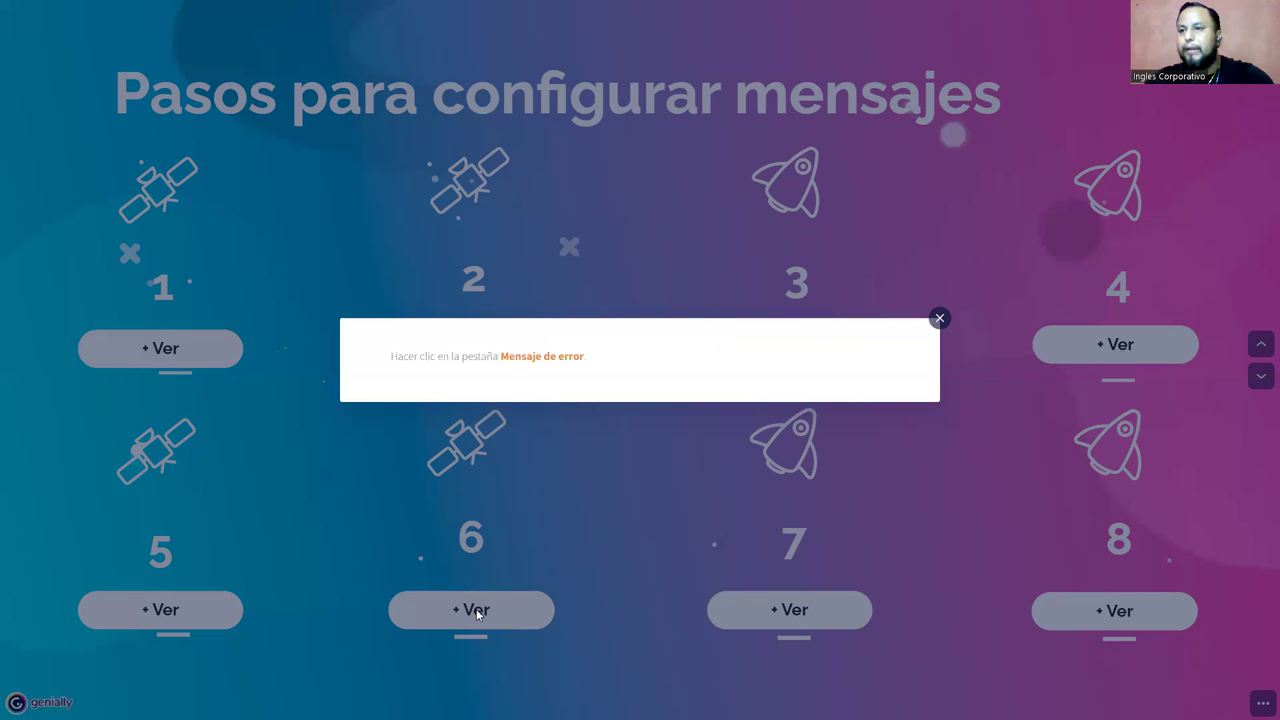
key("Escape")
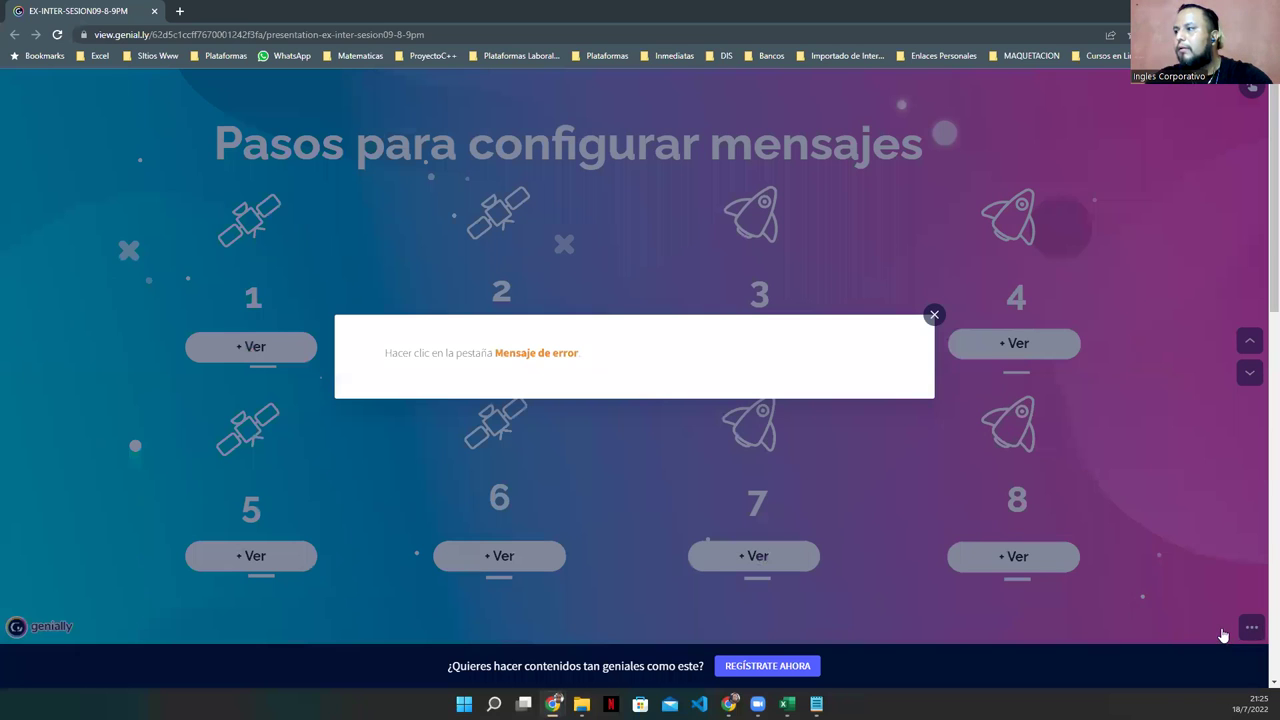
left_click(1232, 635)
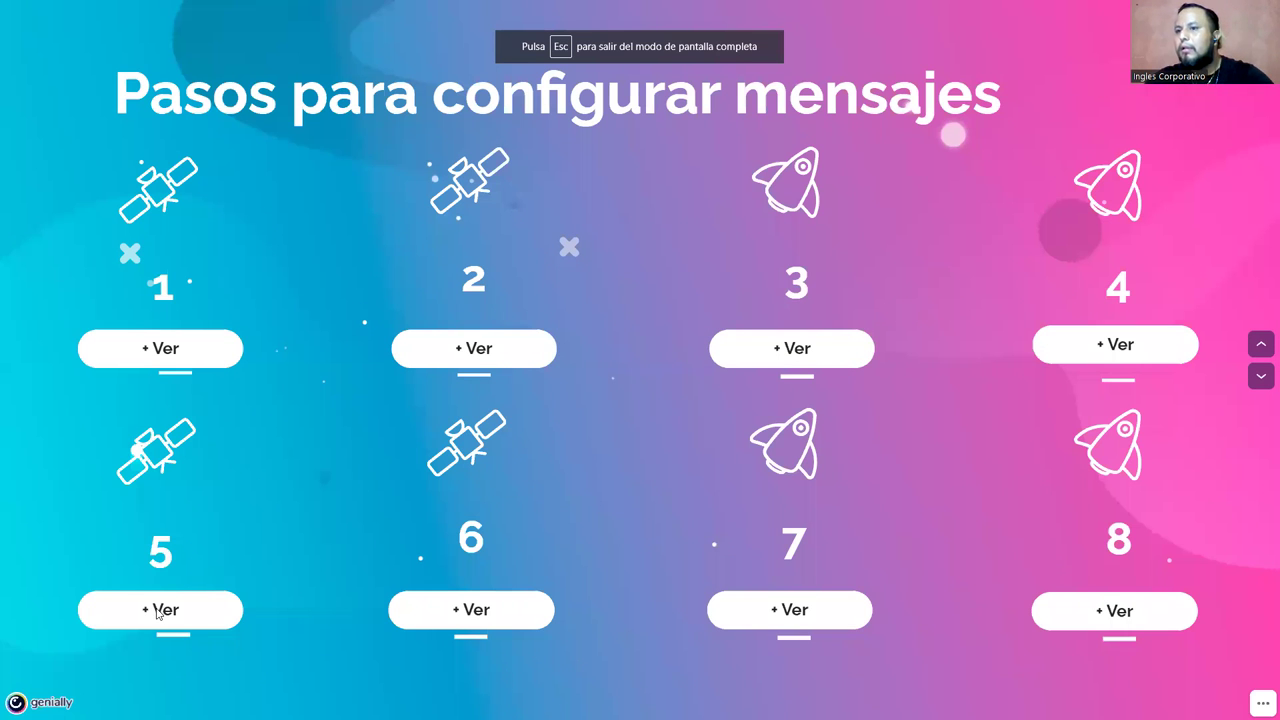
left_click(157, 612)
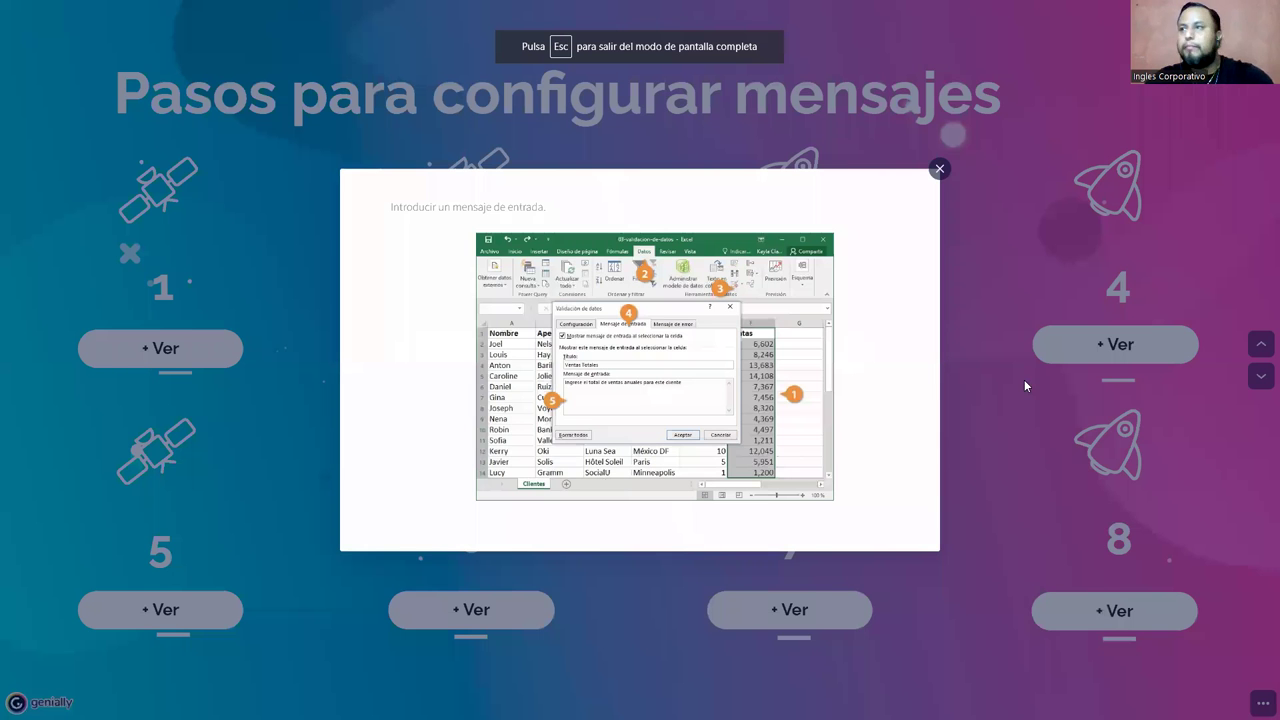
key("Escape")
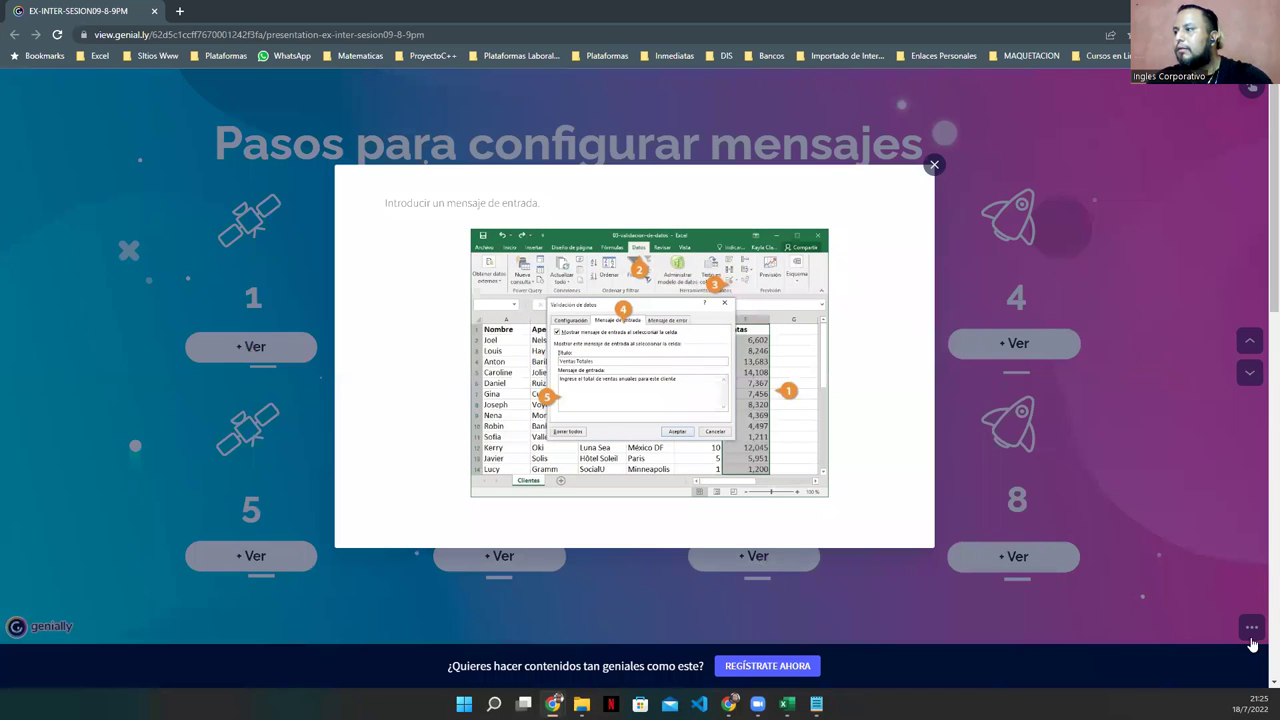
left_click(1253, 641)
mouse_move(1251, 627)
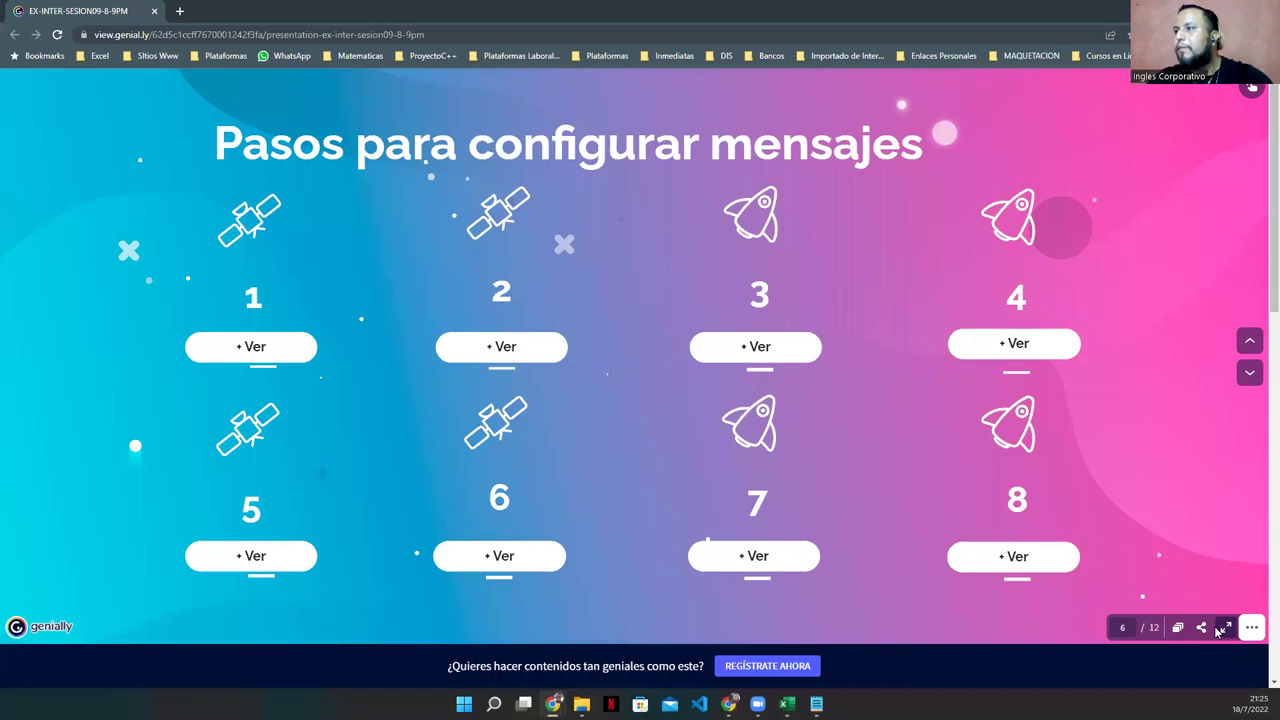
key("F11")
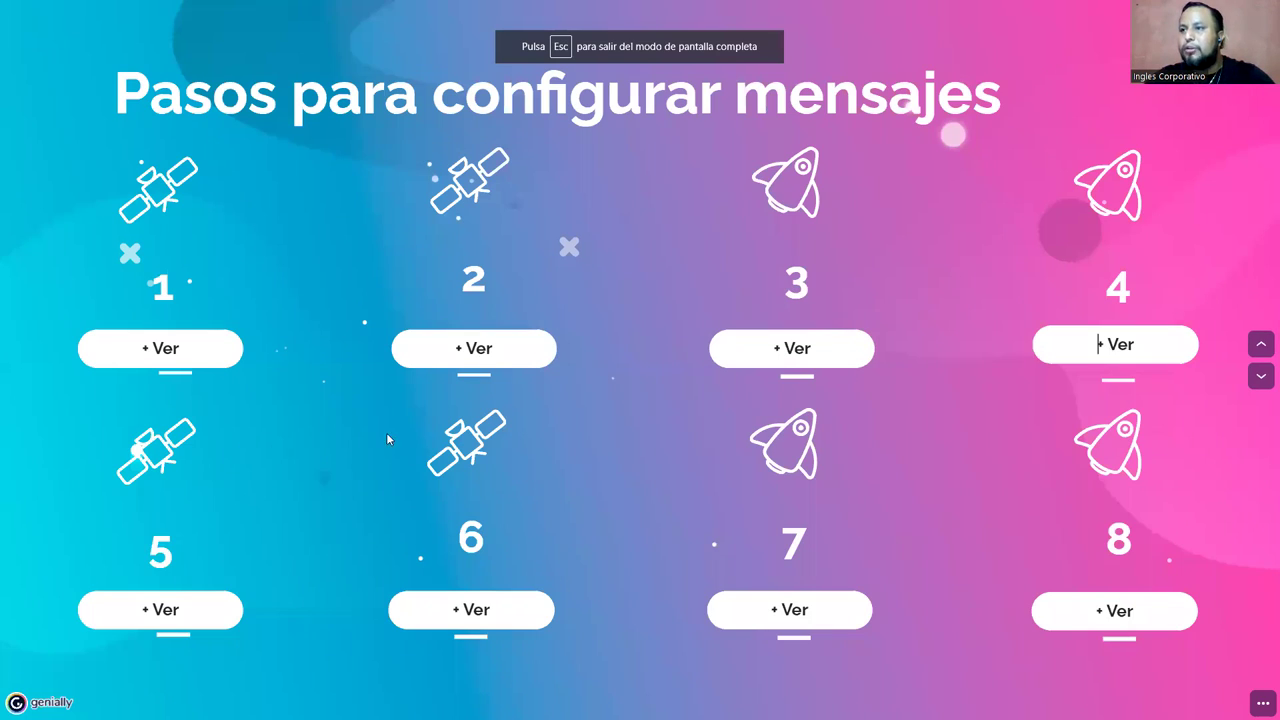
Reopen and close step 4's 'Mensaje de entrada' popup, then show step 5's 'Introducir un mensaje de entrada.'
left_click(474, 348)
left_click_drag(390, 356, 610, 363)
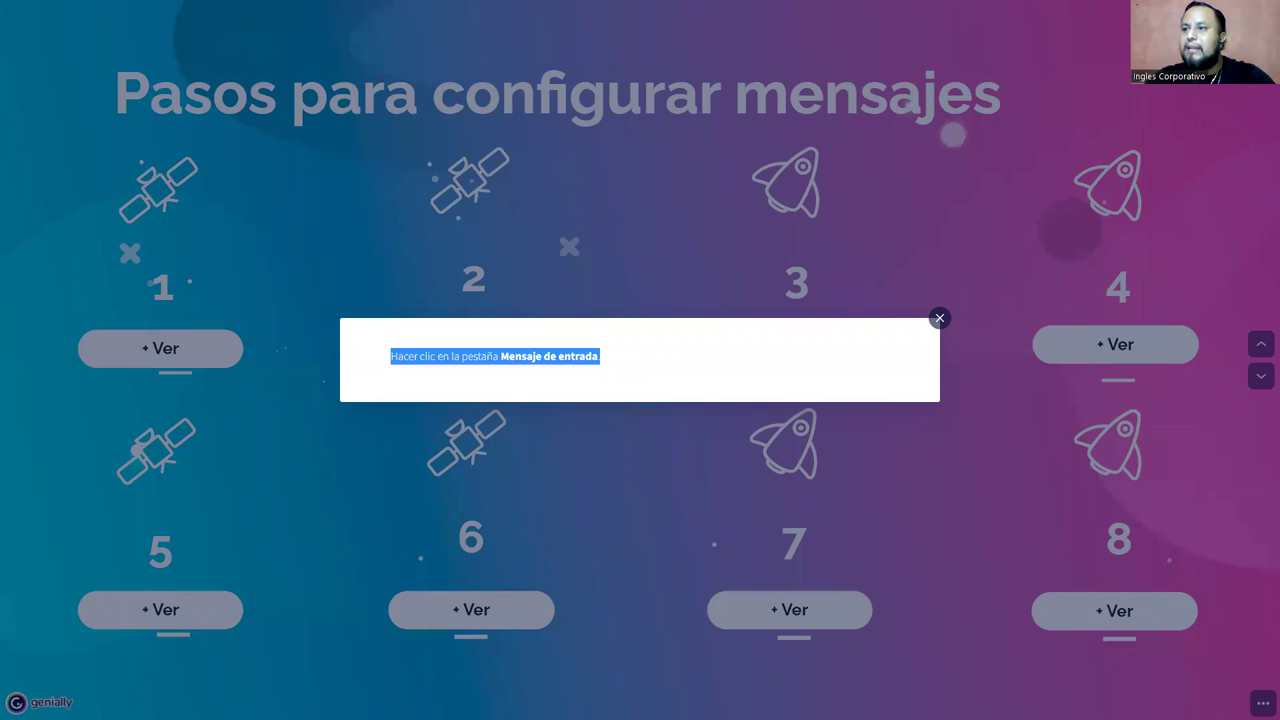
key("alt+Tab")
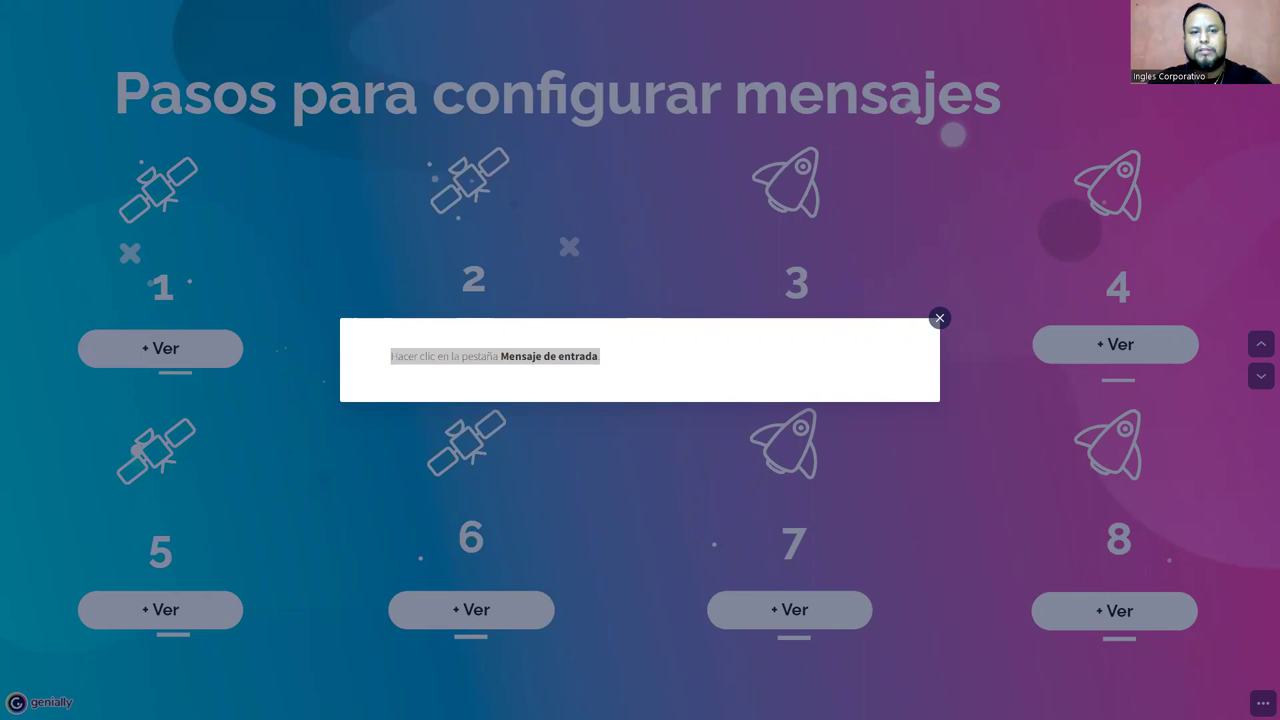
left_click(194, 602)
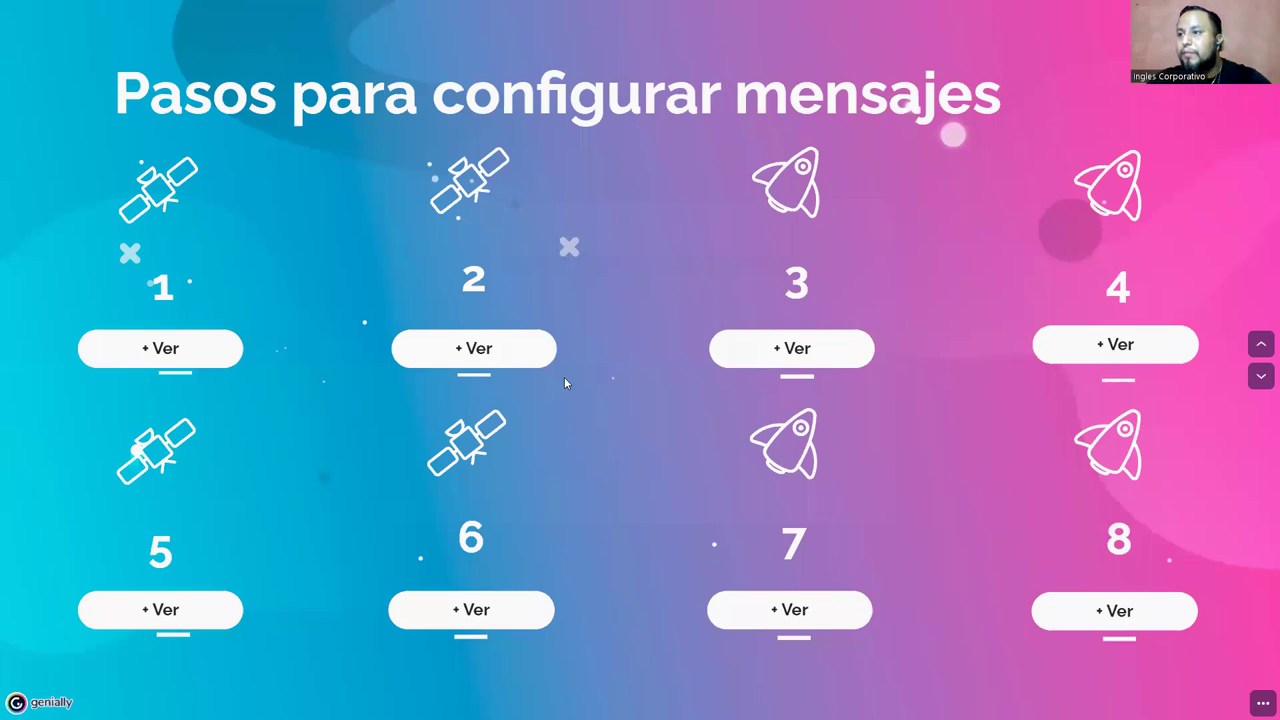
left_click(548, 362)
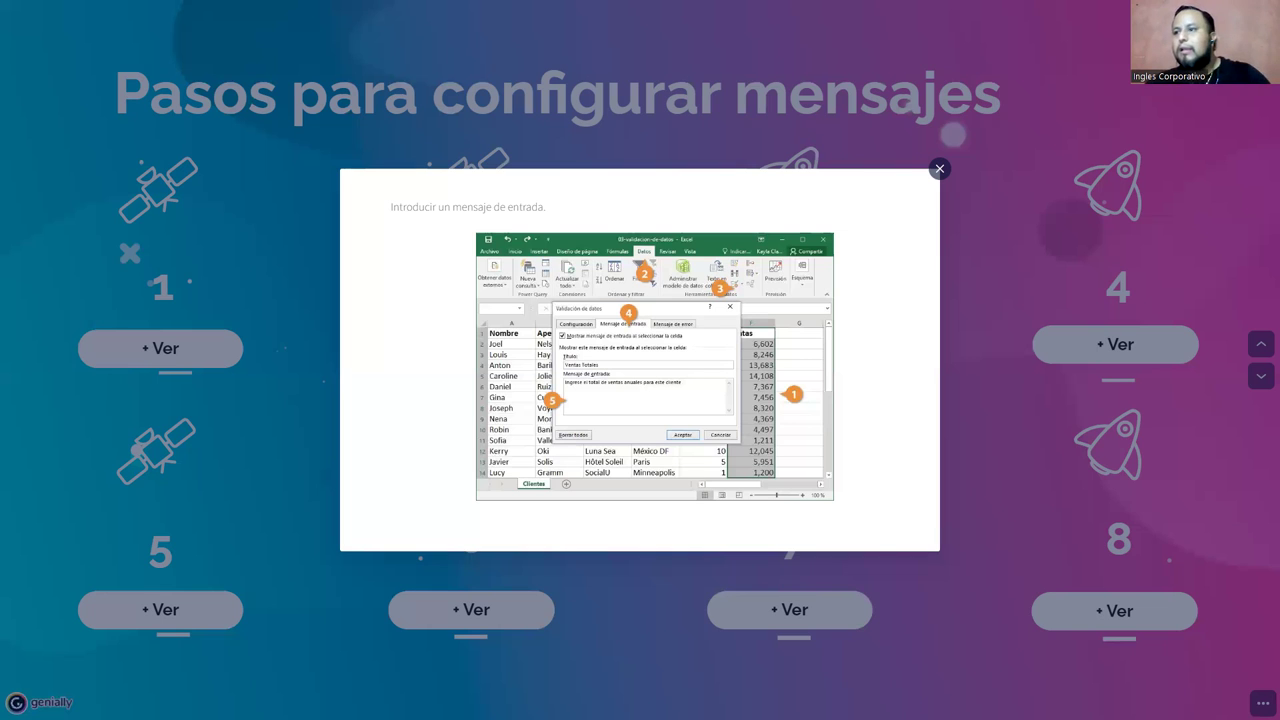
Close step 5, view step 6's 'Mensaje de error' popup, then show step 7's Detener/Advertencia/Información styles
left_click(476, 612)
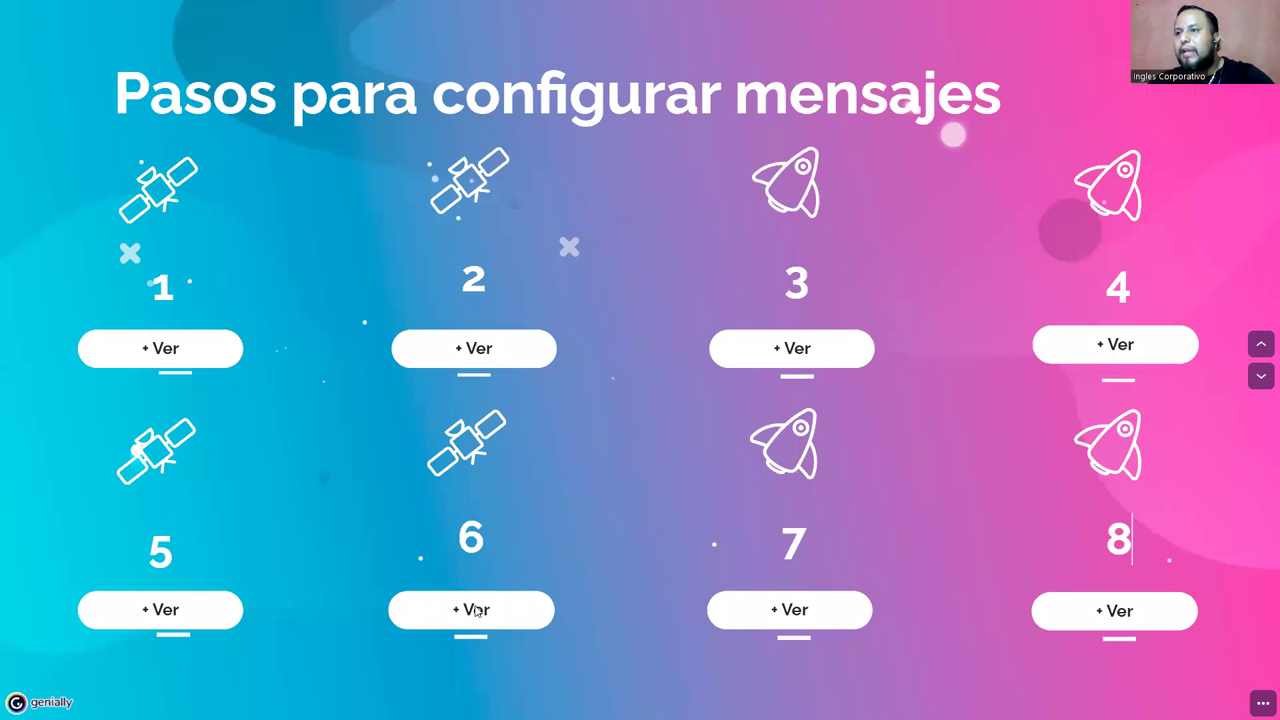
left_click(414, 614)
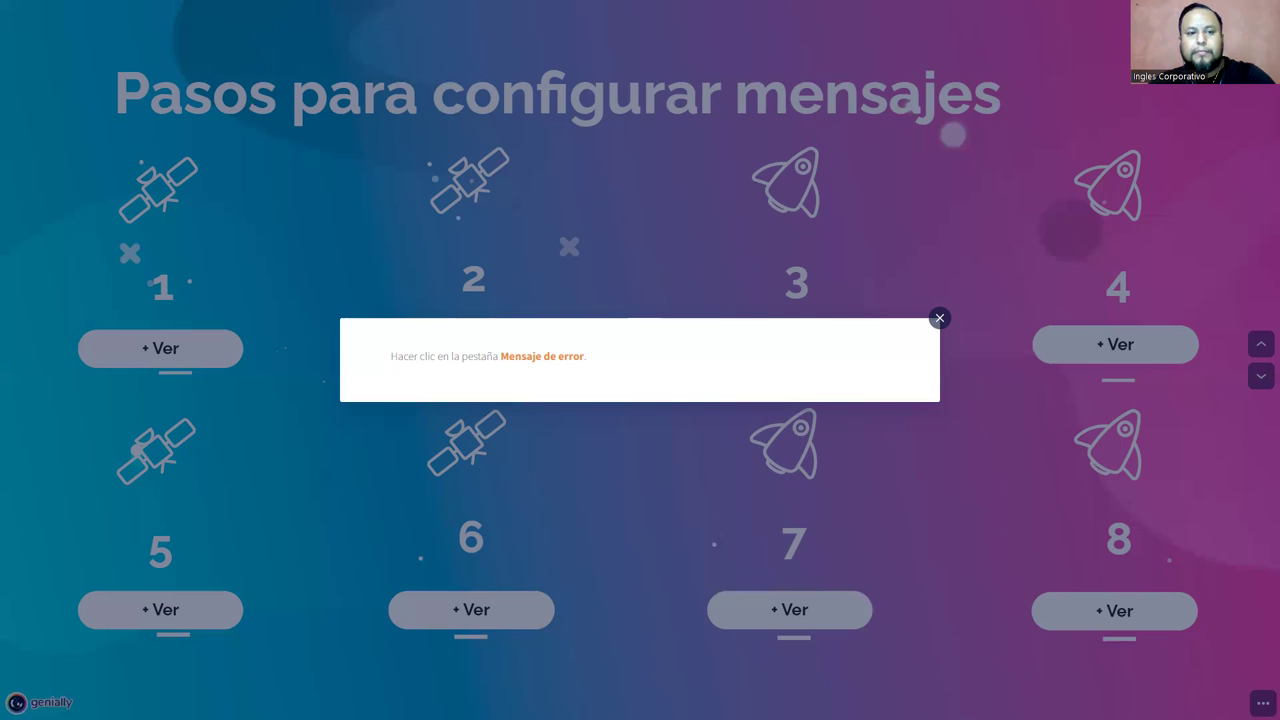
left_click(781, 613)
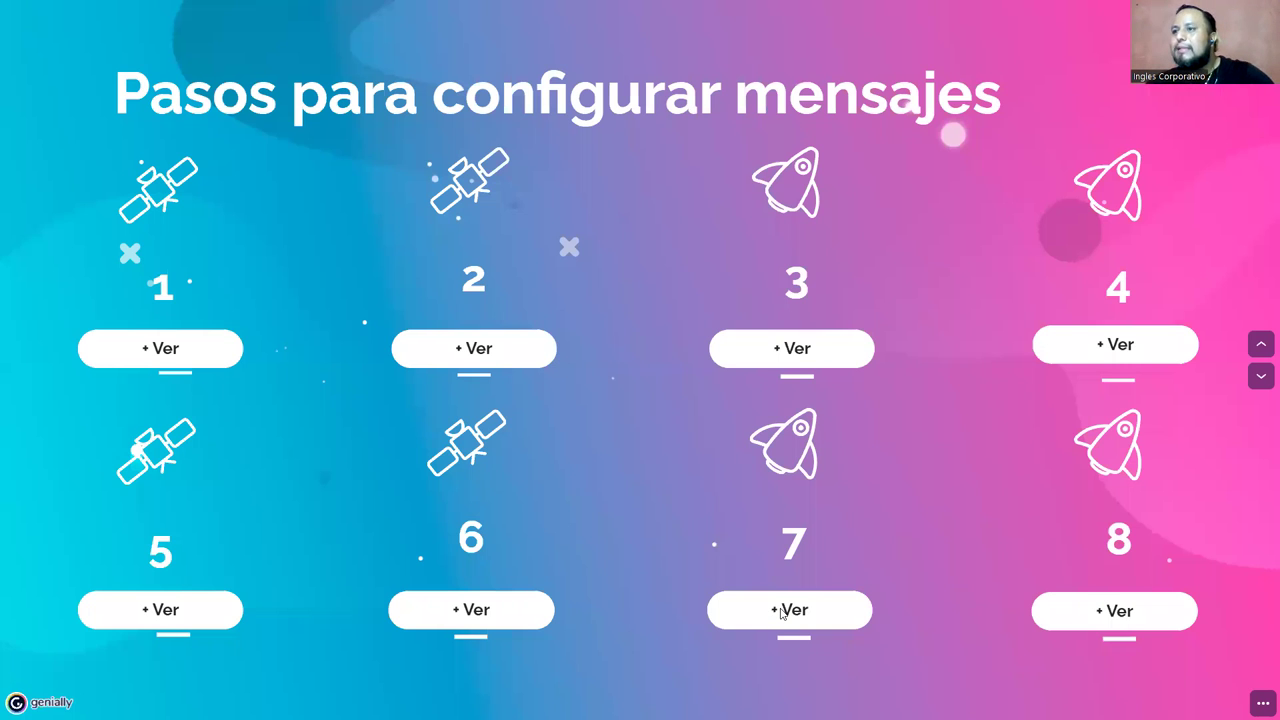
left_click(781, 613)
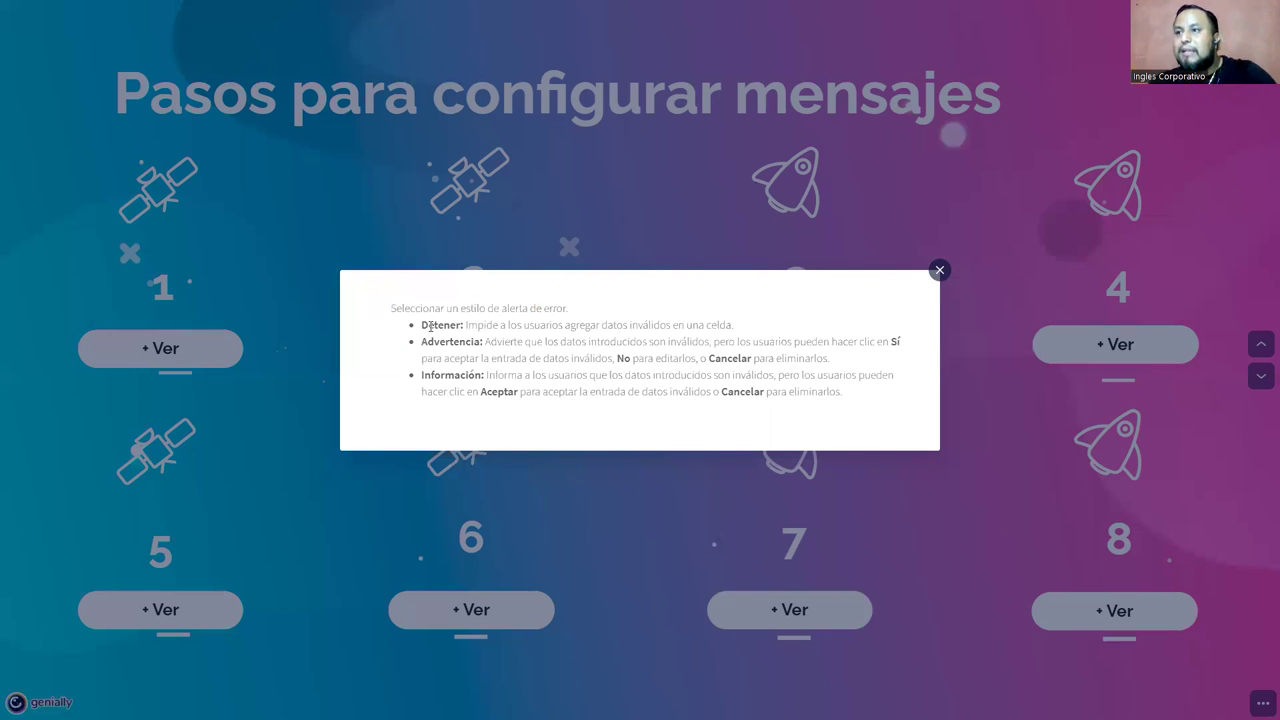
double_click(462, 327)
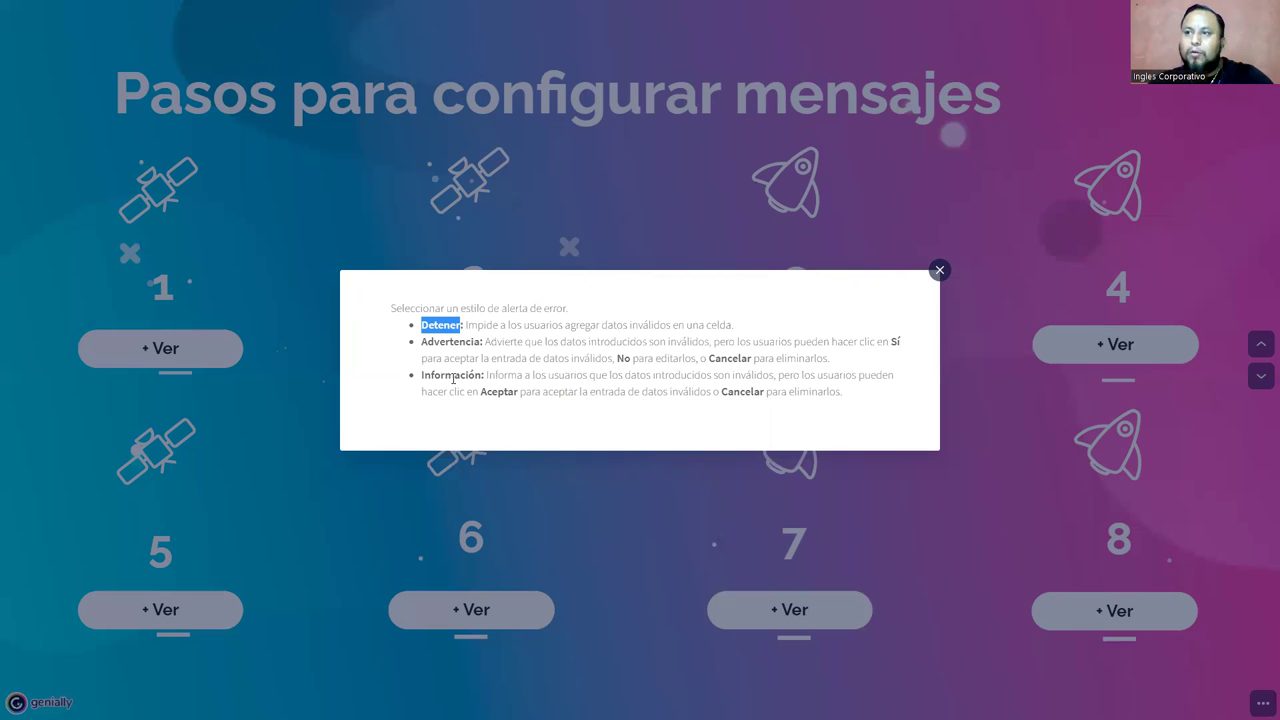
double_click(450, 341)
double_click(453, 376)
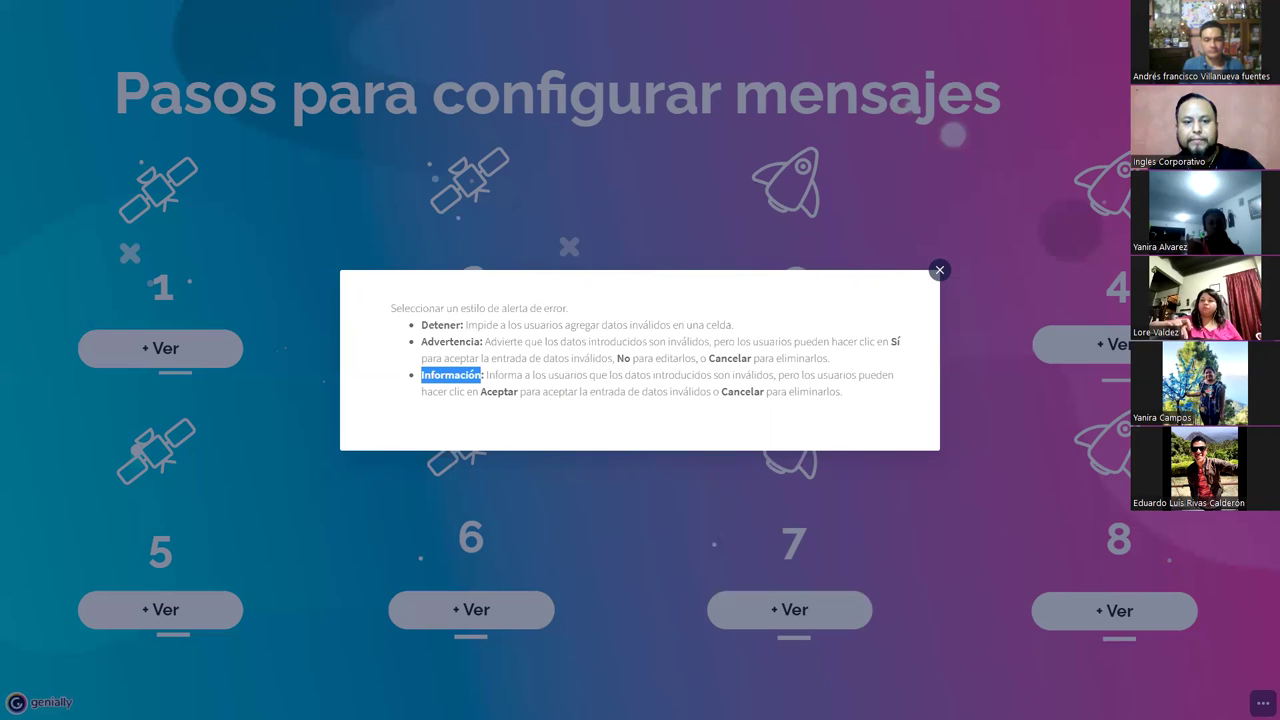
key("alt+Tab")
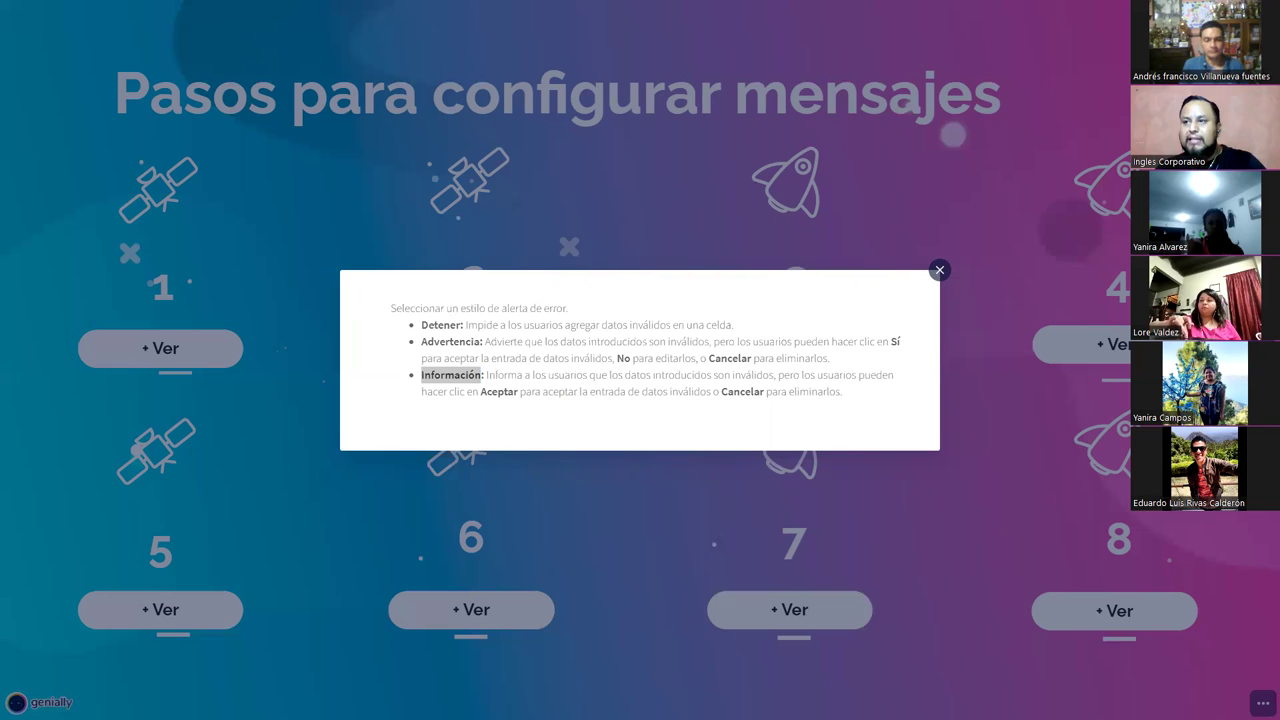
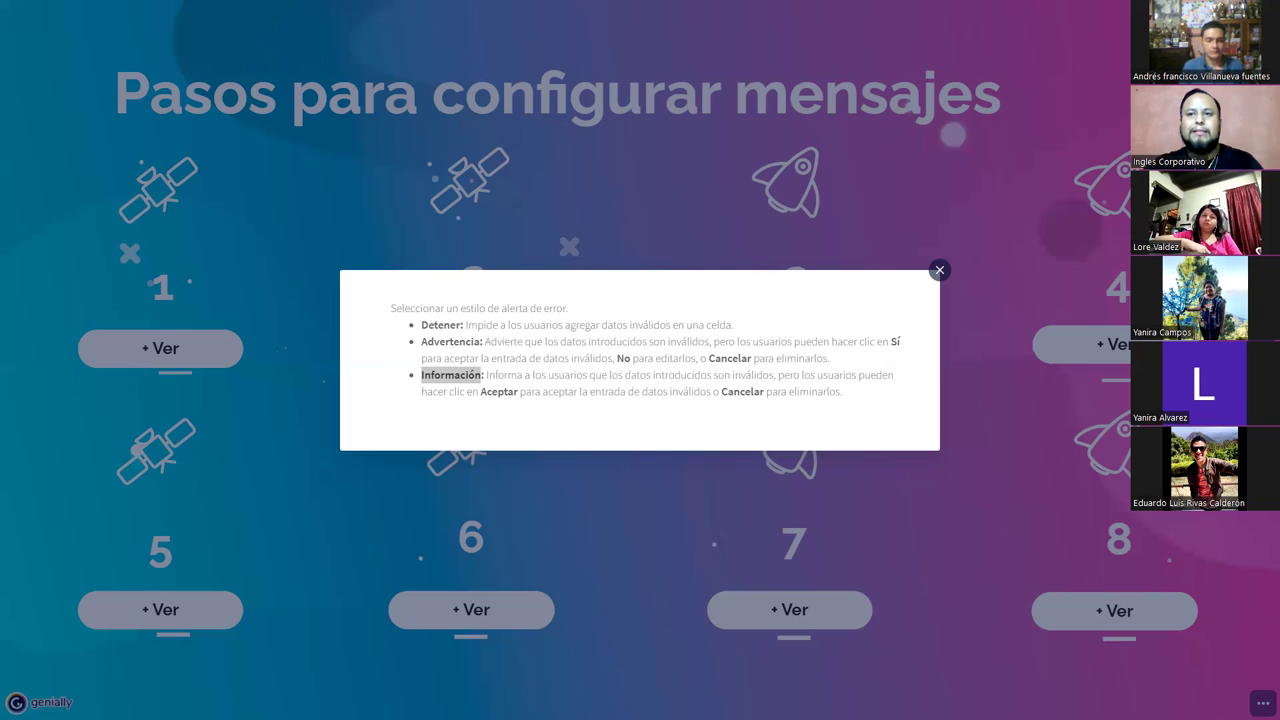
Highlight the Información alert style description, then close the error alert styles popup
double_click(450, 375)
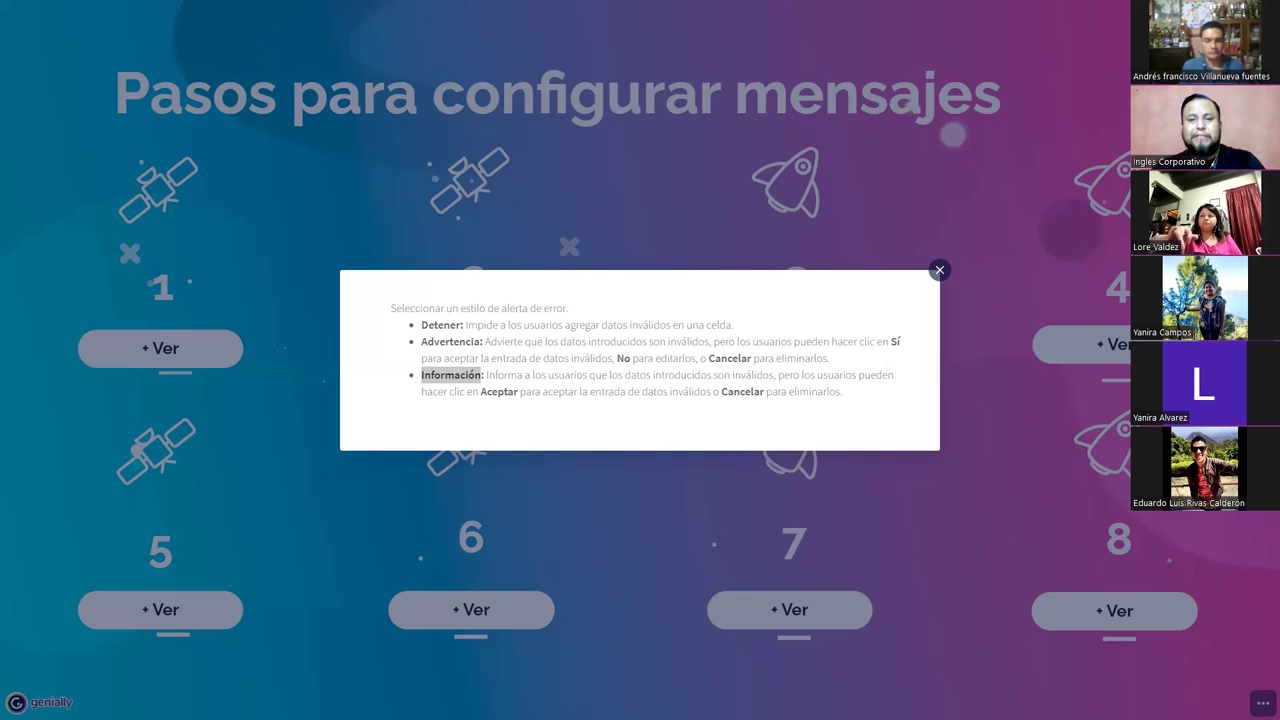
left_click(698, 507)
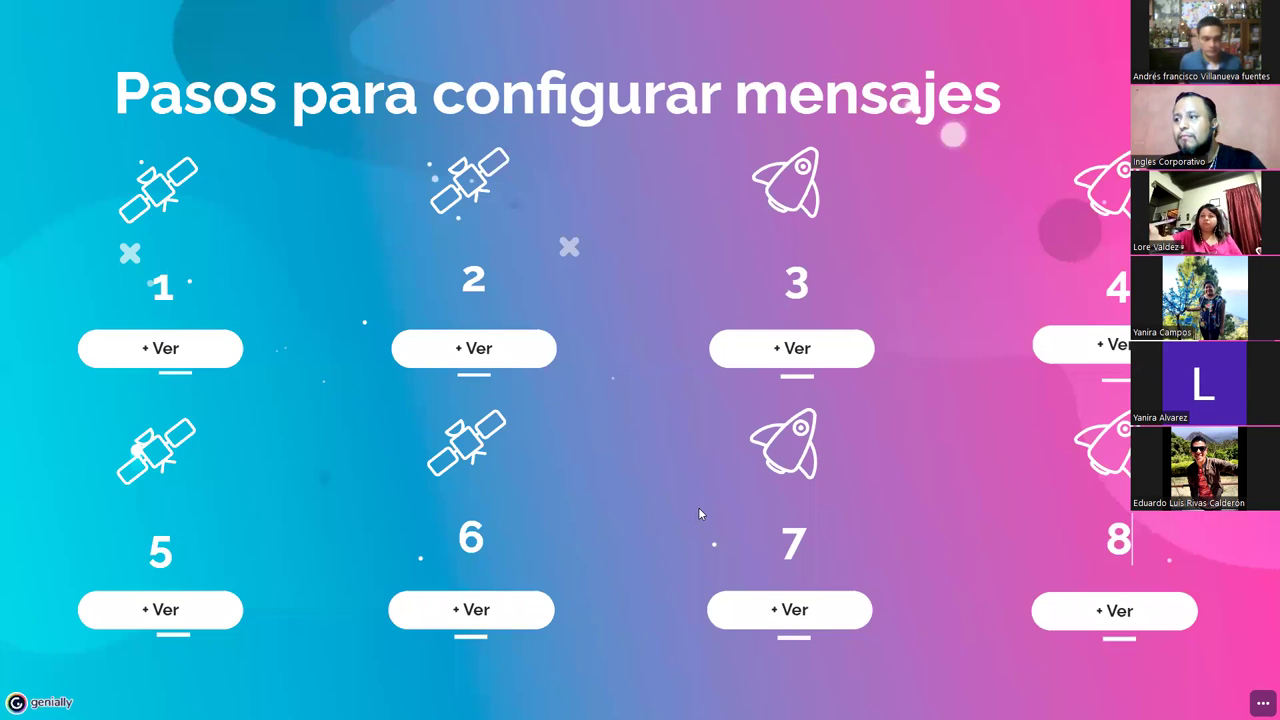
Review step 8's error-message screenshots, advance to the Ejercicio slide, and switch to Excel
left_click(1050, 609)
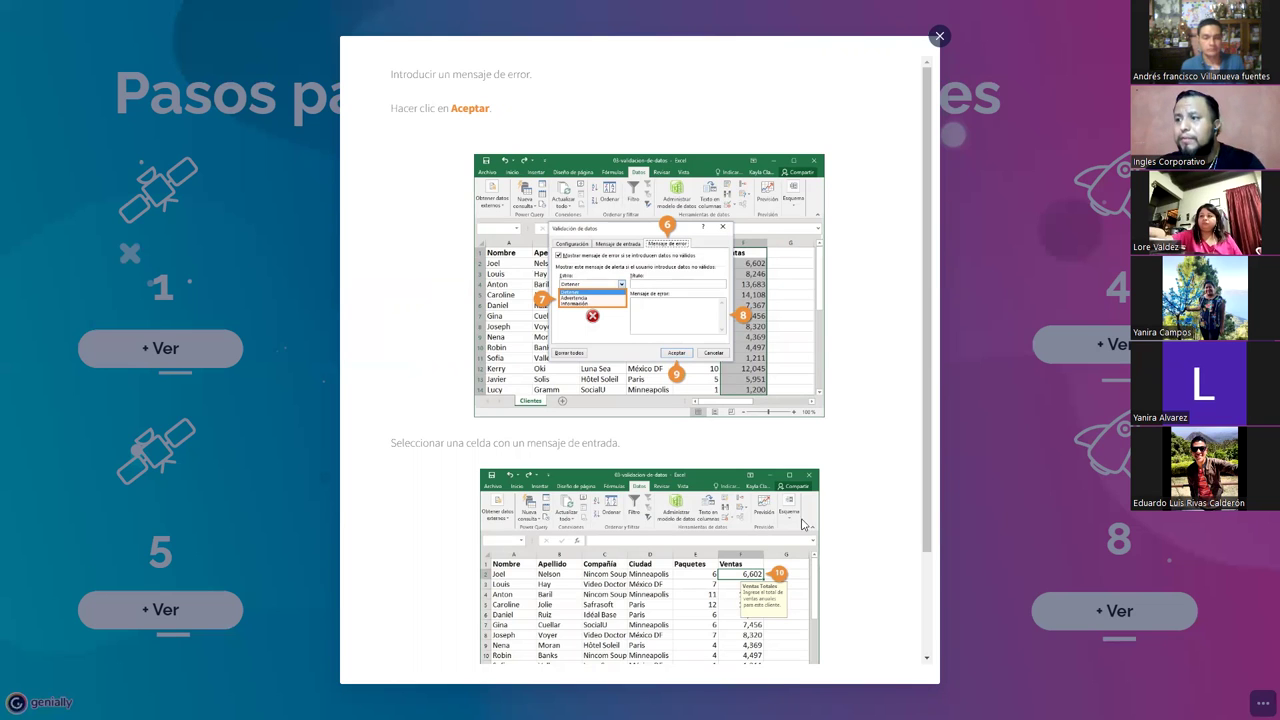
scroll(508, 487, "down", 2)
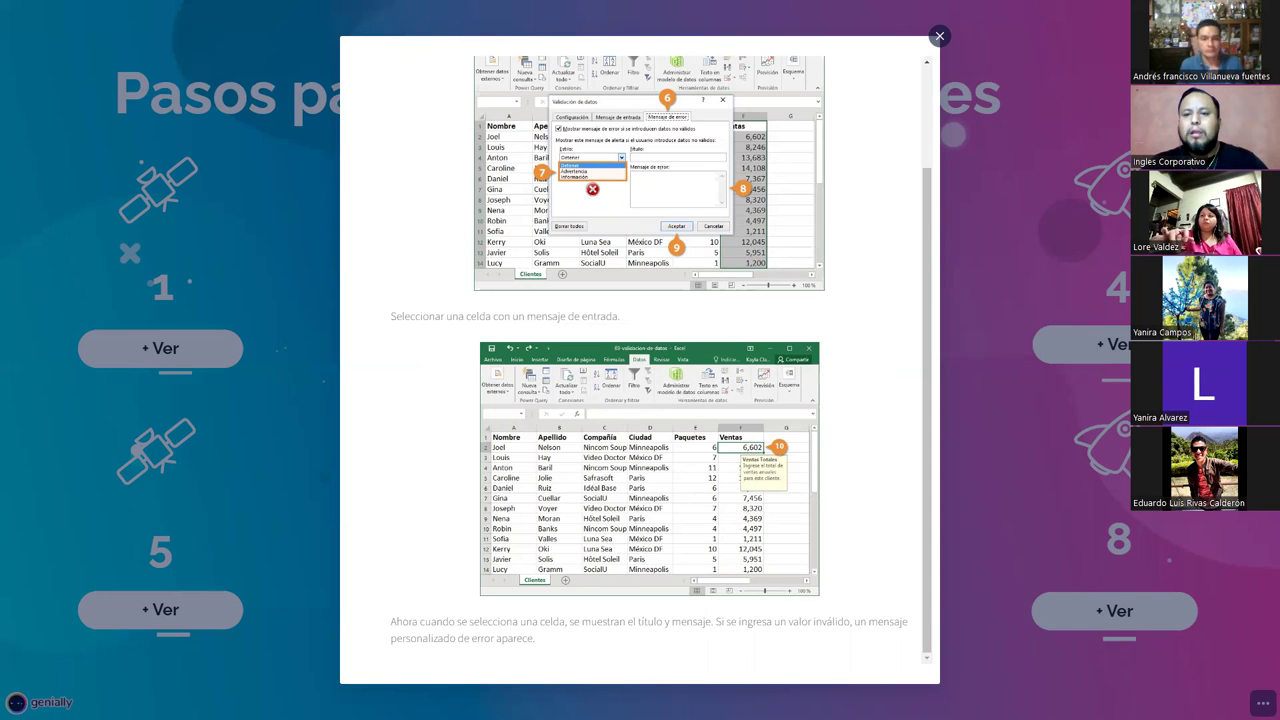
left_click(1061, 511)
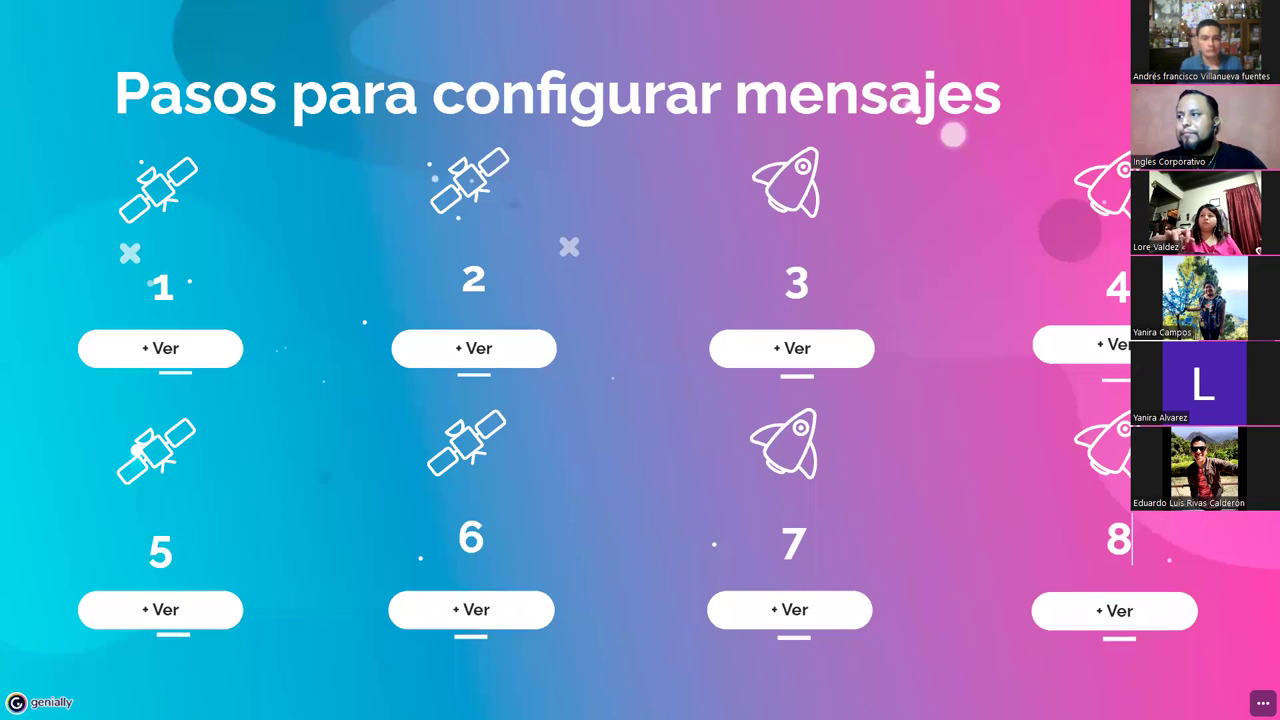
key("Right")
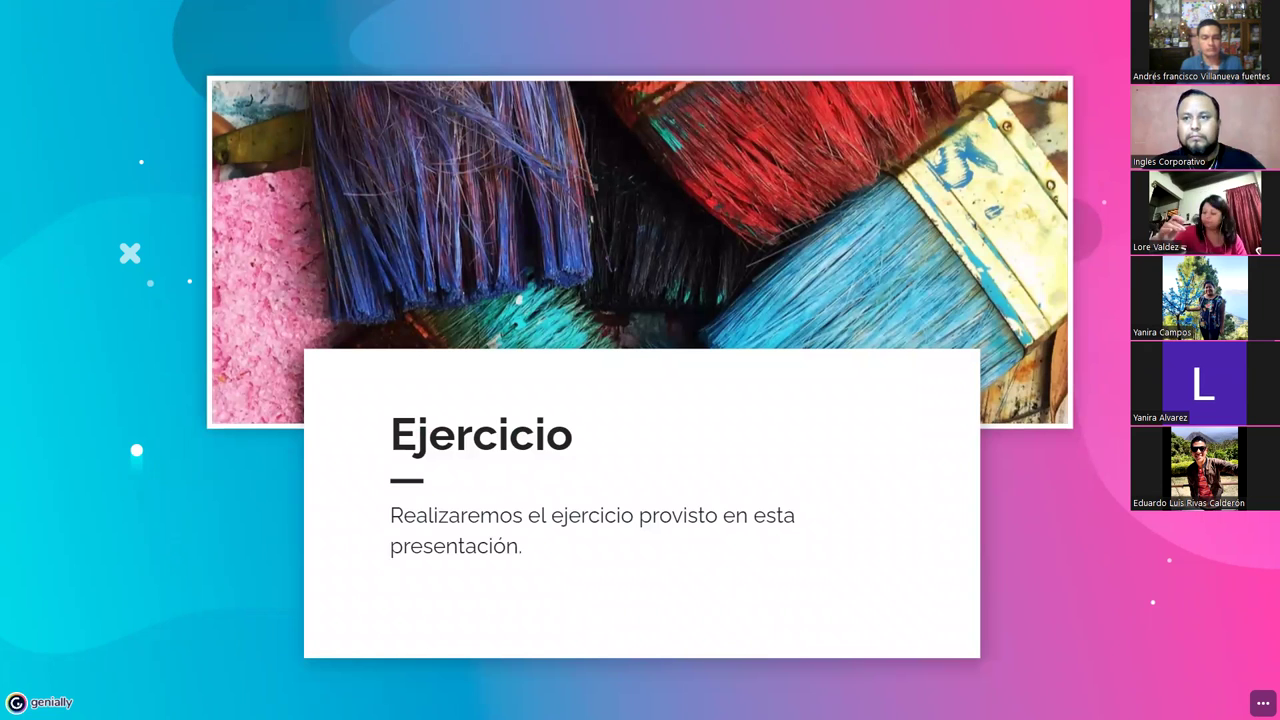
key("alt+Tab")
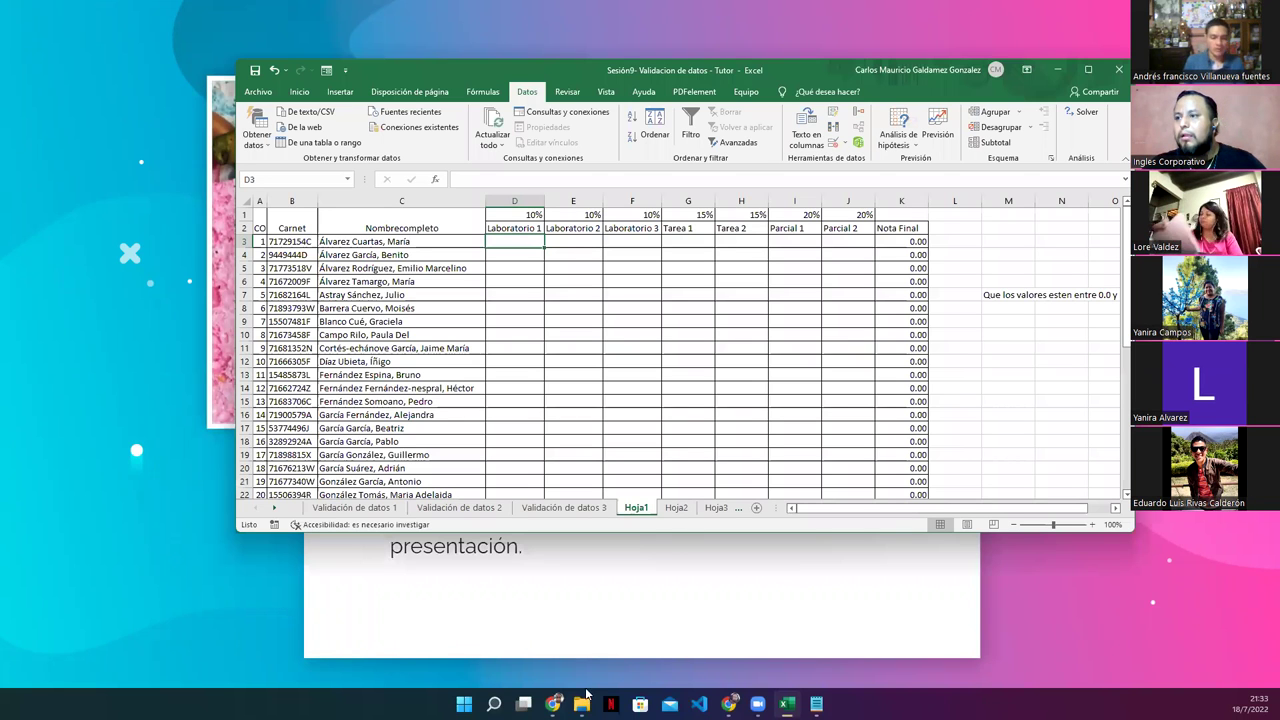
On Hoja2, select B6 and B3 to see the 'Introduzca Fechas Válidas' input message
key("ctrl+Page_Down")
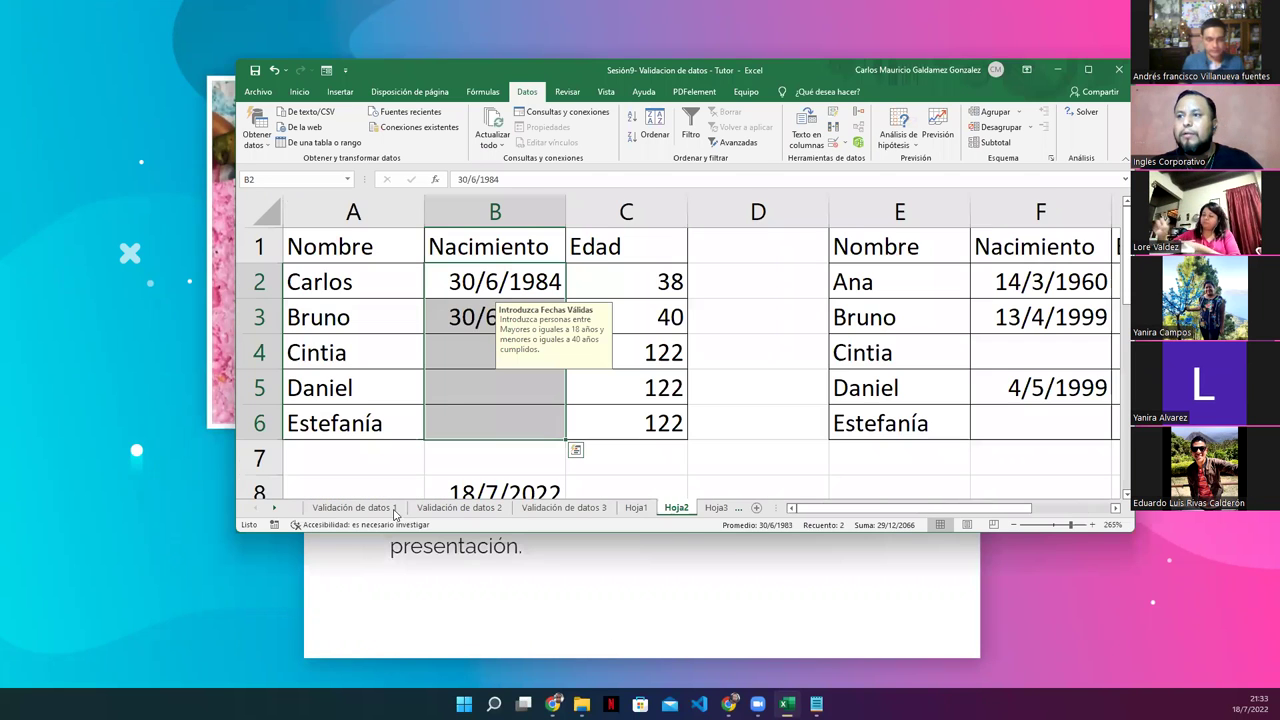
left_click(495, 423)
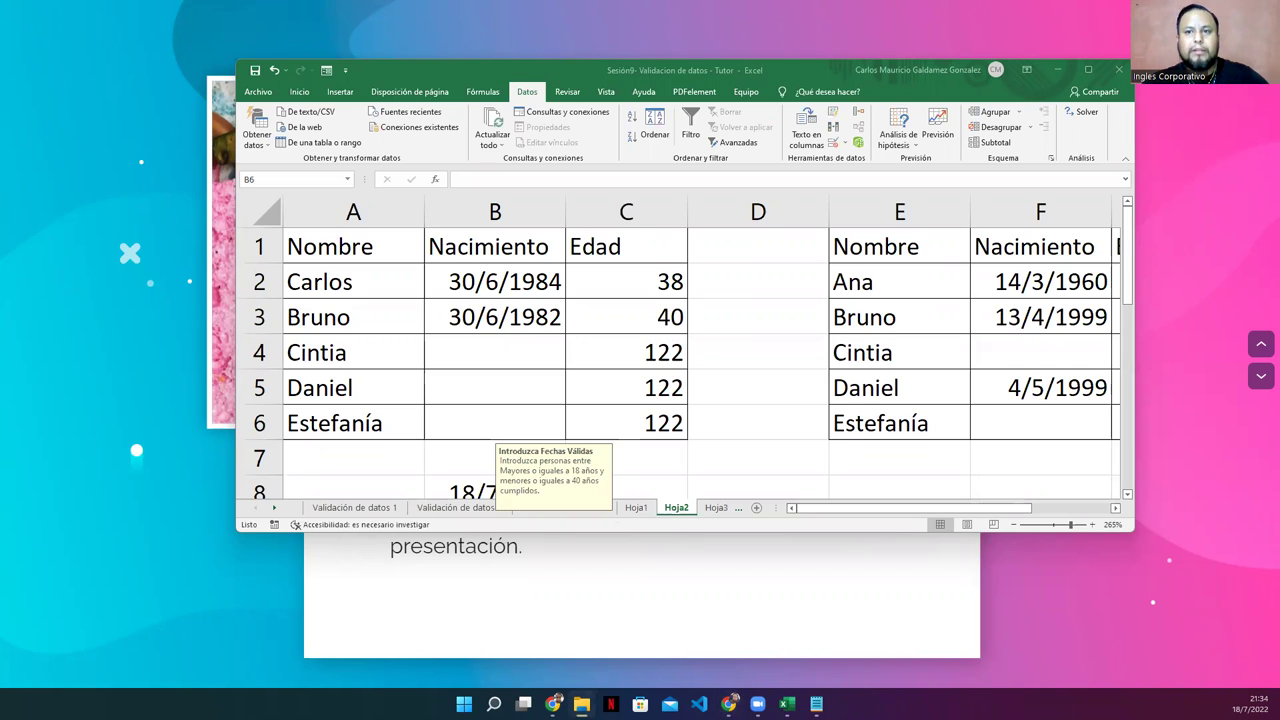
left_click(495, 423)
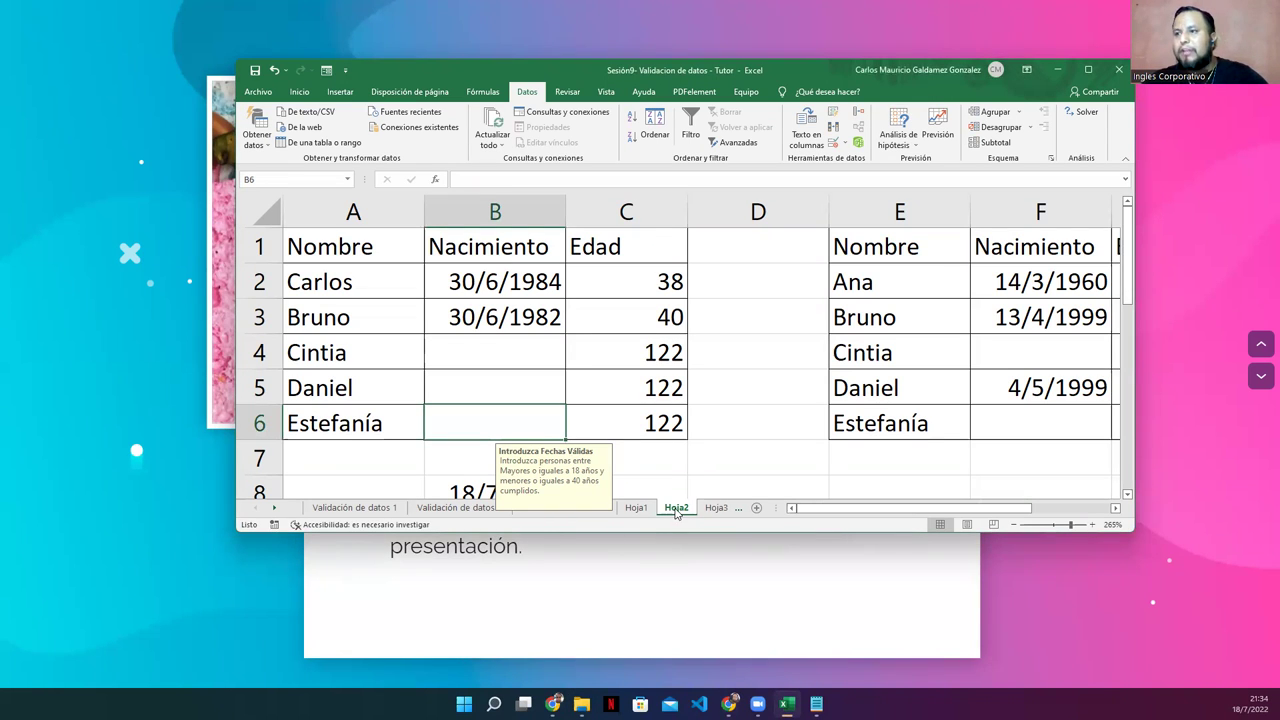
left_click(524, 300)
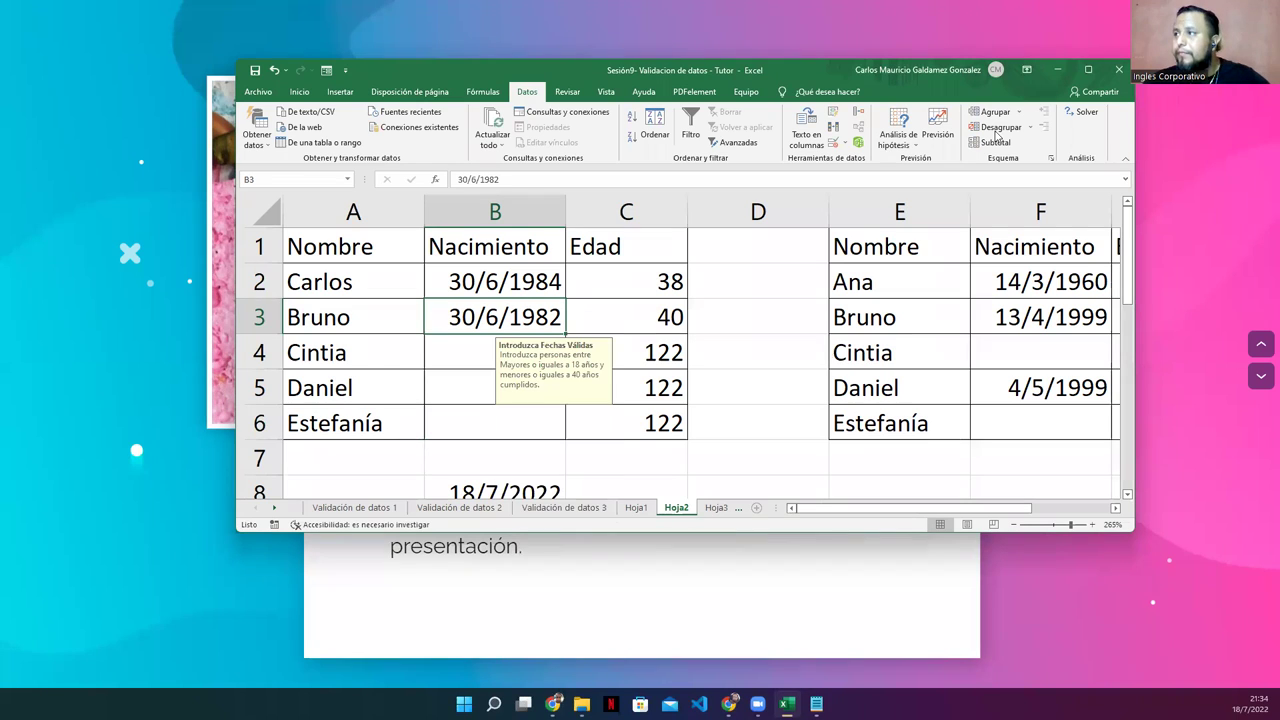
Move and enlarge the Excel window to show rows 1–12 and the Edad column
left_click_drag(767, 64, 746, 34)
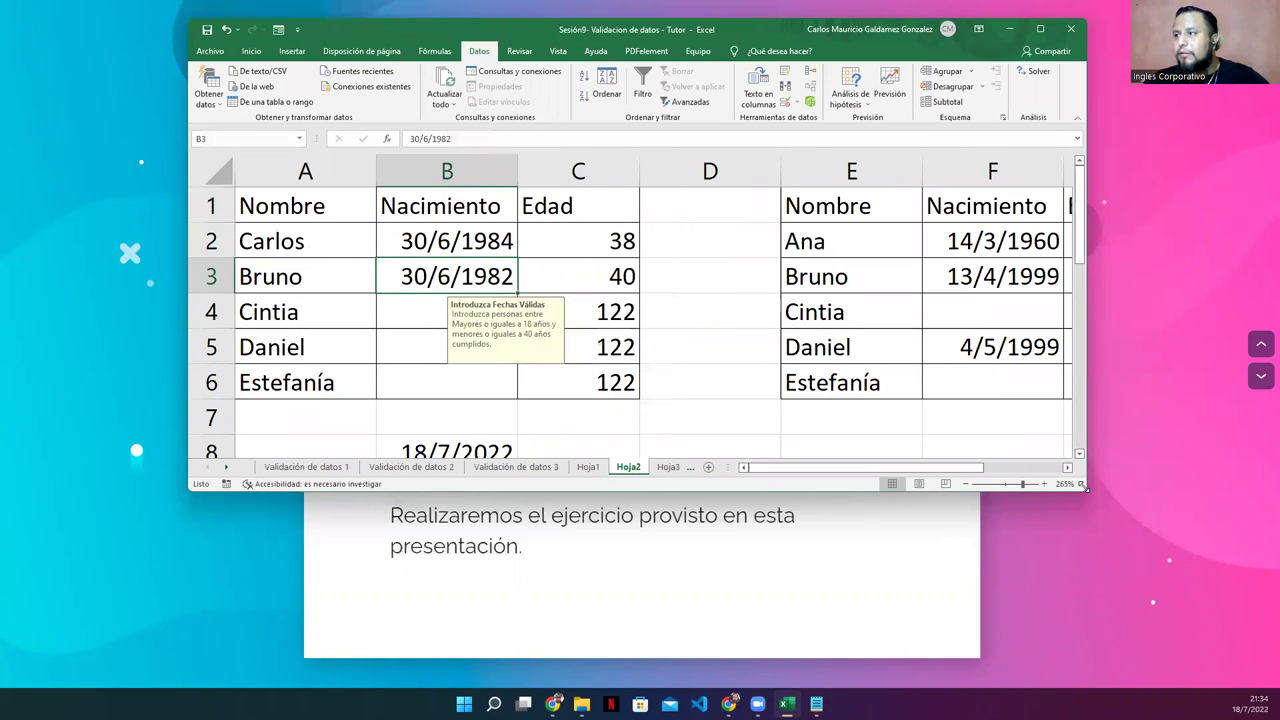
left_click_drag(1084, 487, 1194, 640)
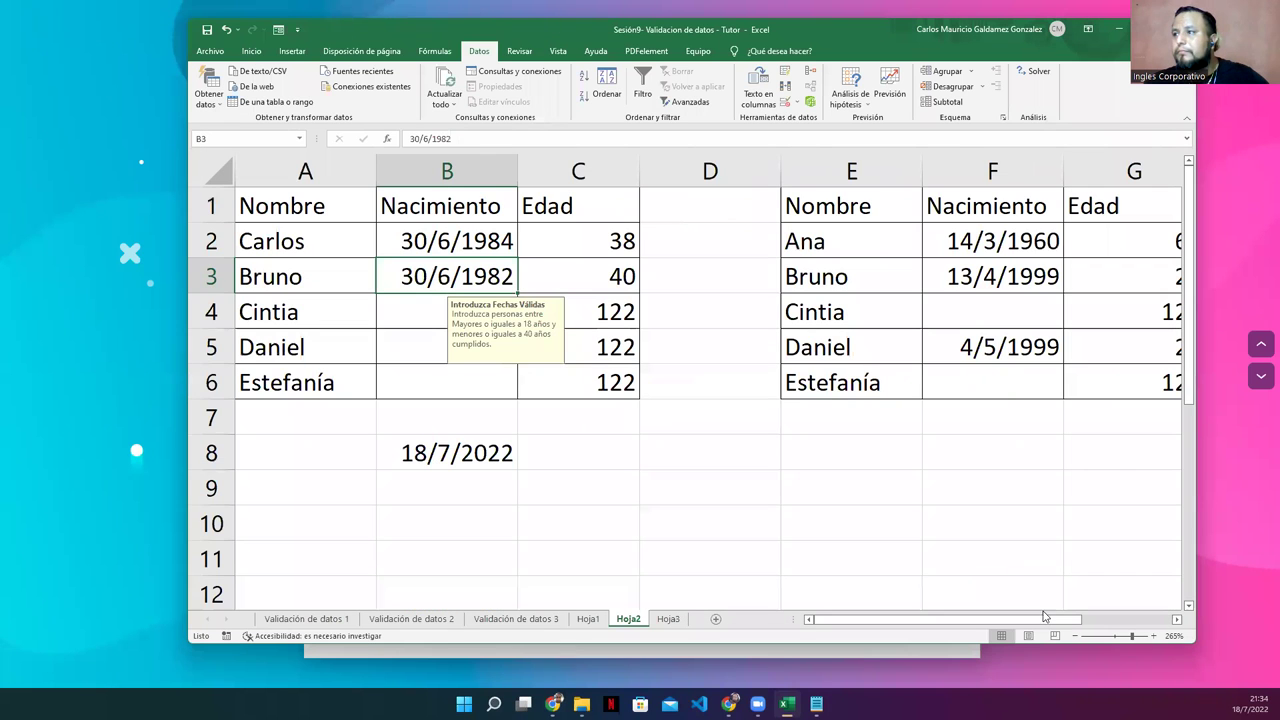
left_click_drag(890, 628, 838, 620)
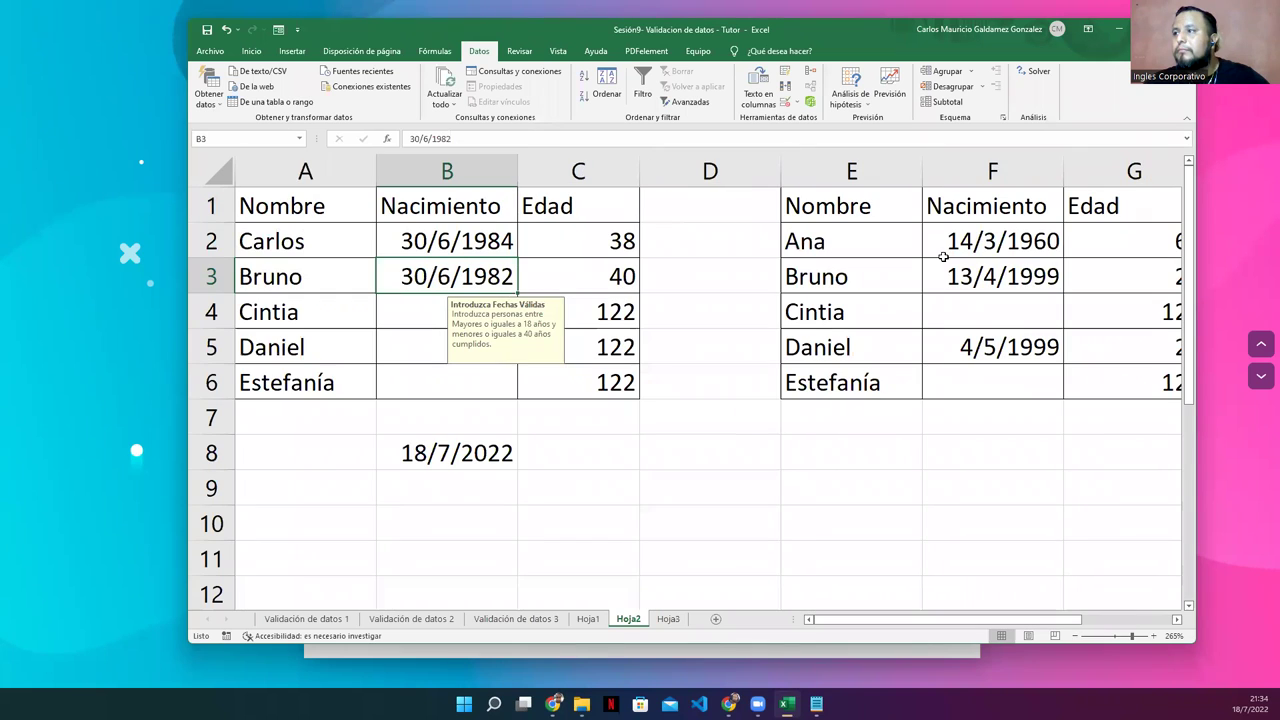
Compare the input messages on F2 and B2, then select the empty birth date B6
left_click(942, 258)
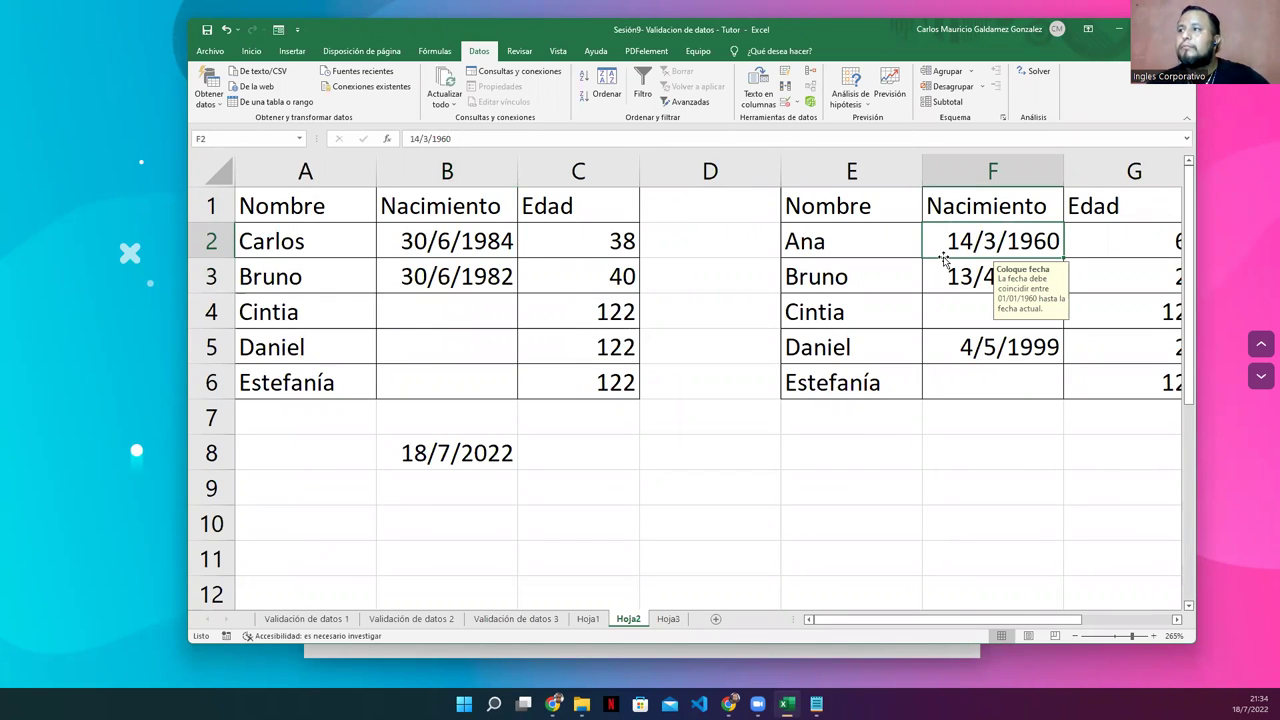
left_click(420, 239)
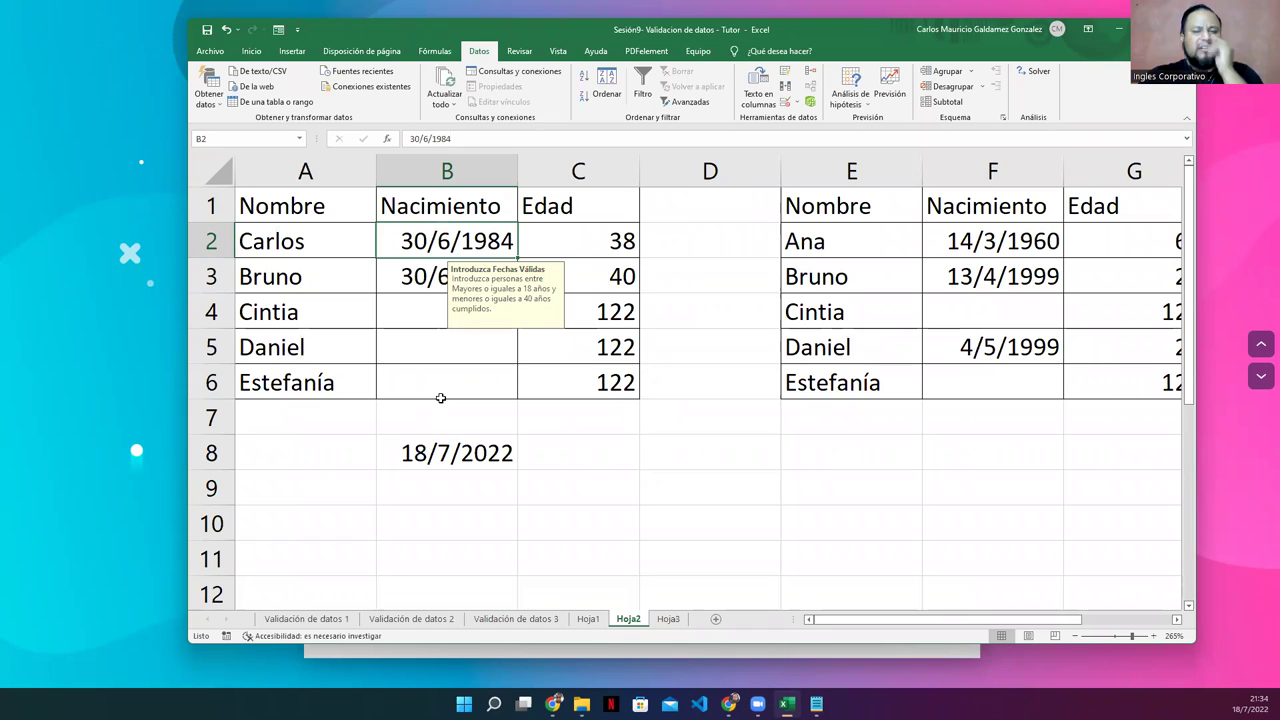
key("alt+Tab")
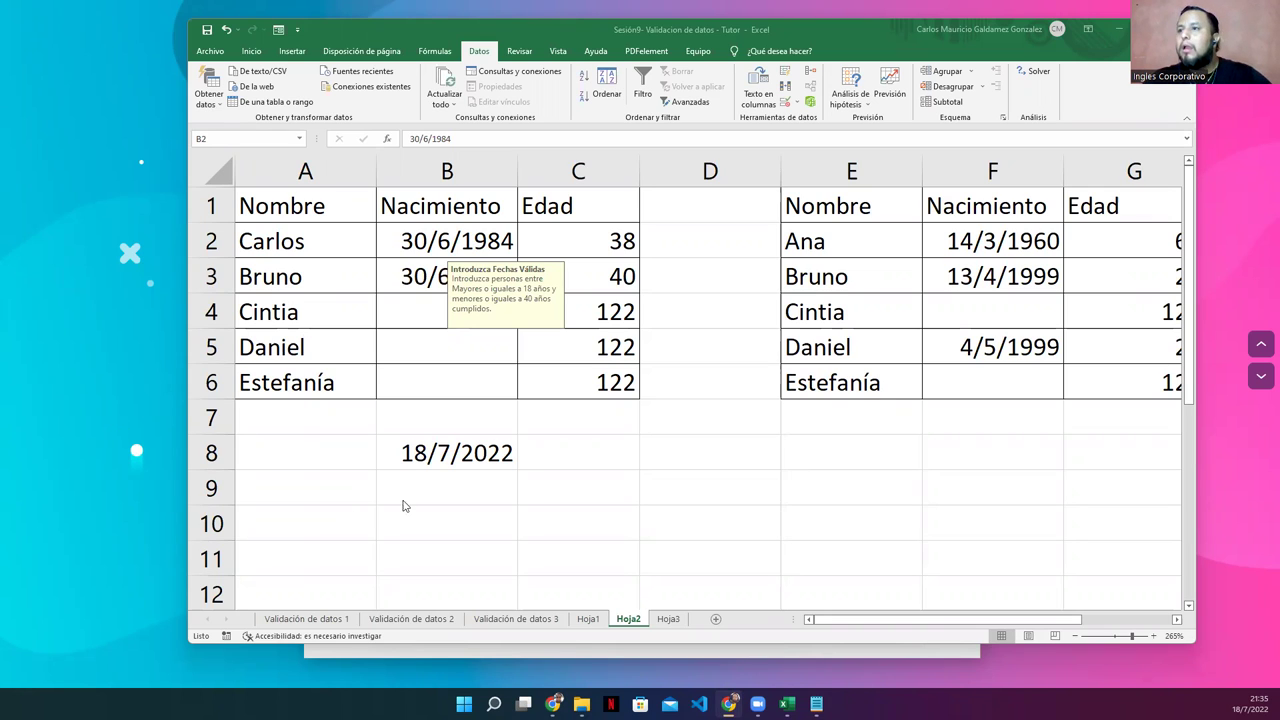
left_click(480, 386)
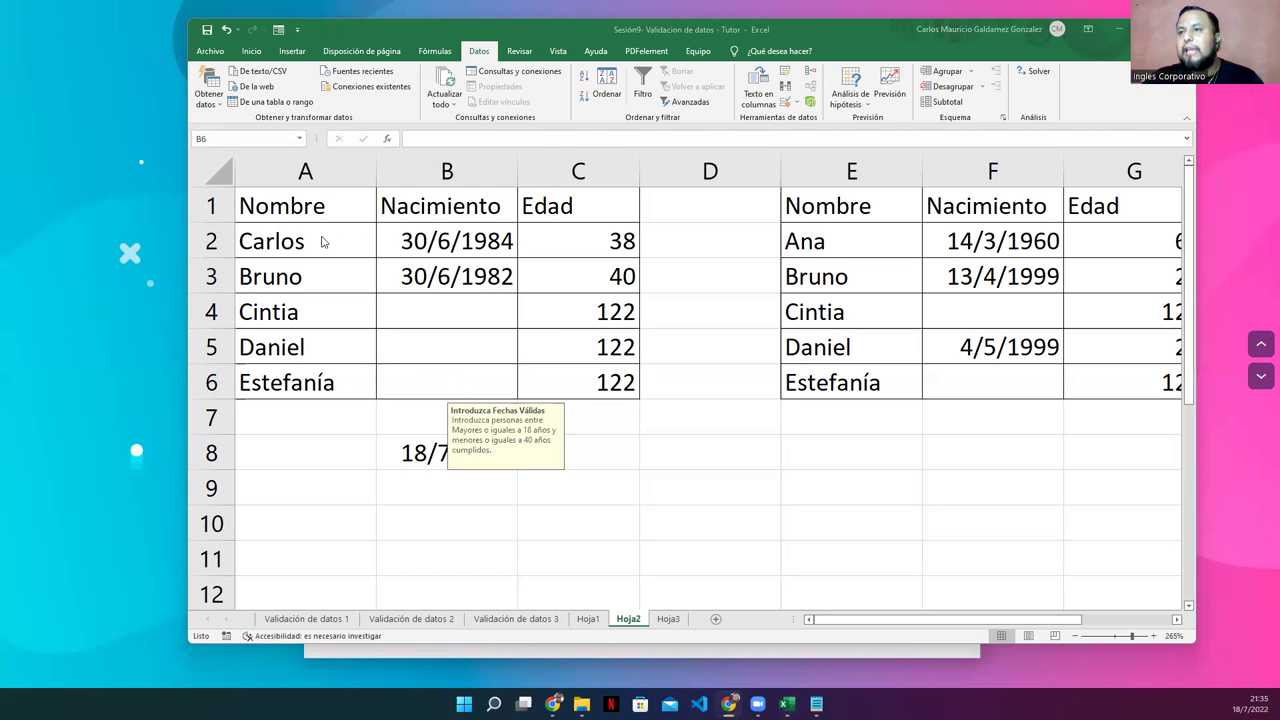
Remove all data validation from the birth dates B2:B6 using Borrar todos
left_click_drag(318, 236, 395, 368)
left_click_drag(447, 241, 447, 312)
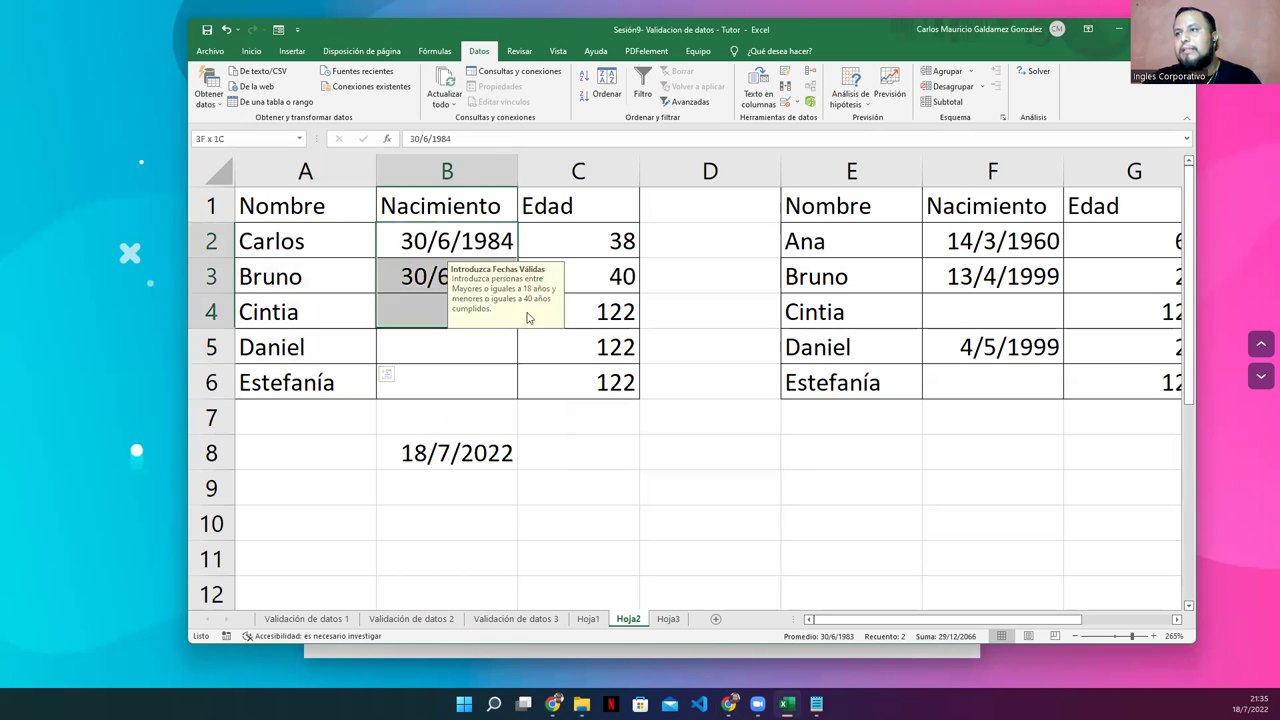
left_click(578, 206)
left_click_drag(598, 344, 598, 385)
left_click_drag(447, 241, 460, 388)
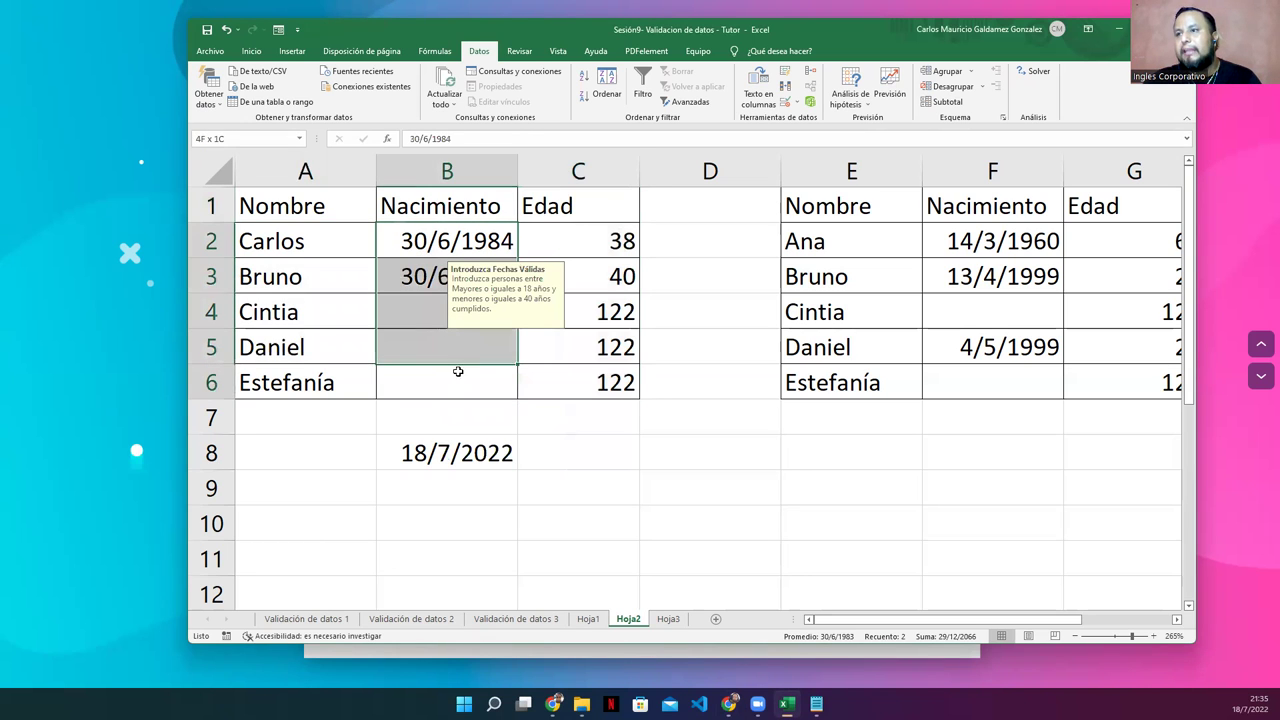
left_click(785, 102)
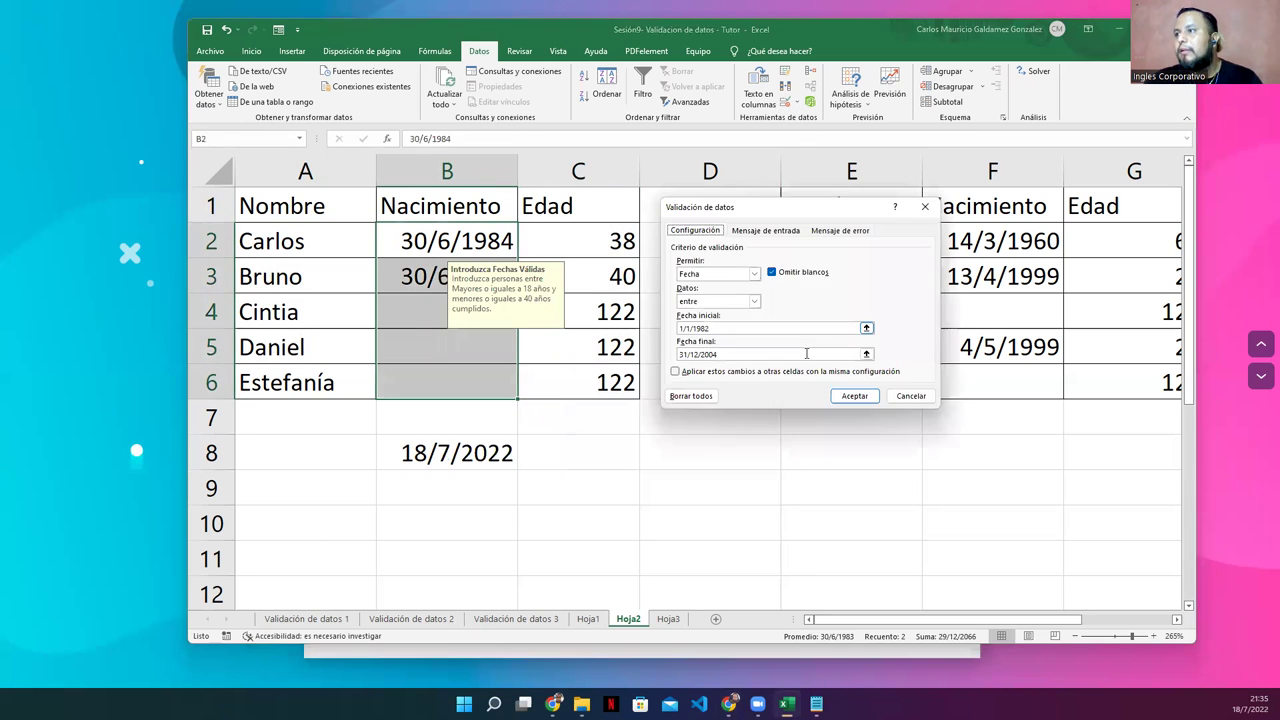
left_click(691, 396)
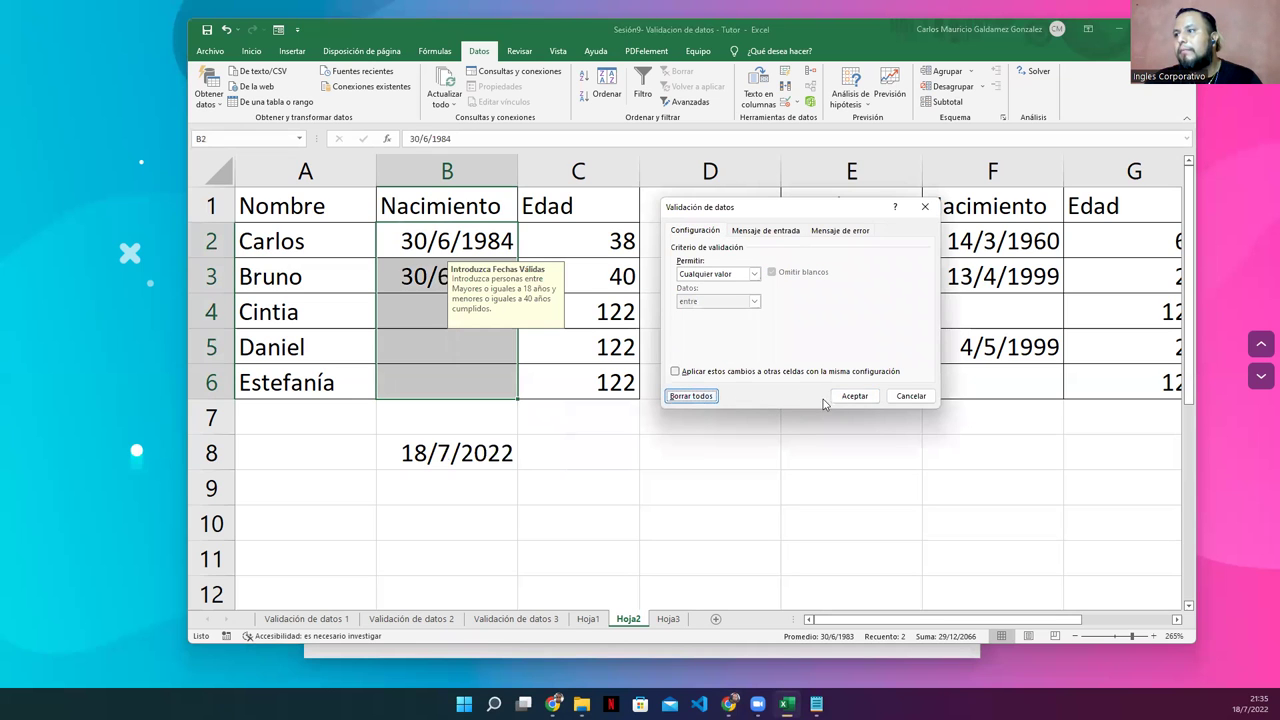
left_click(854, 396)
Delete Bruno's birth date in B3 and open C2's age formula for editing
left_click(500, 380)
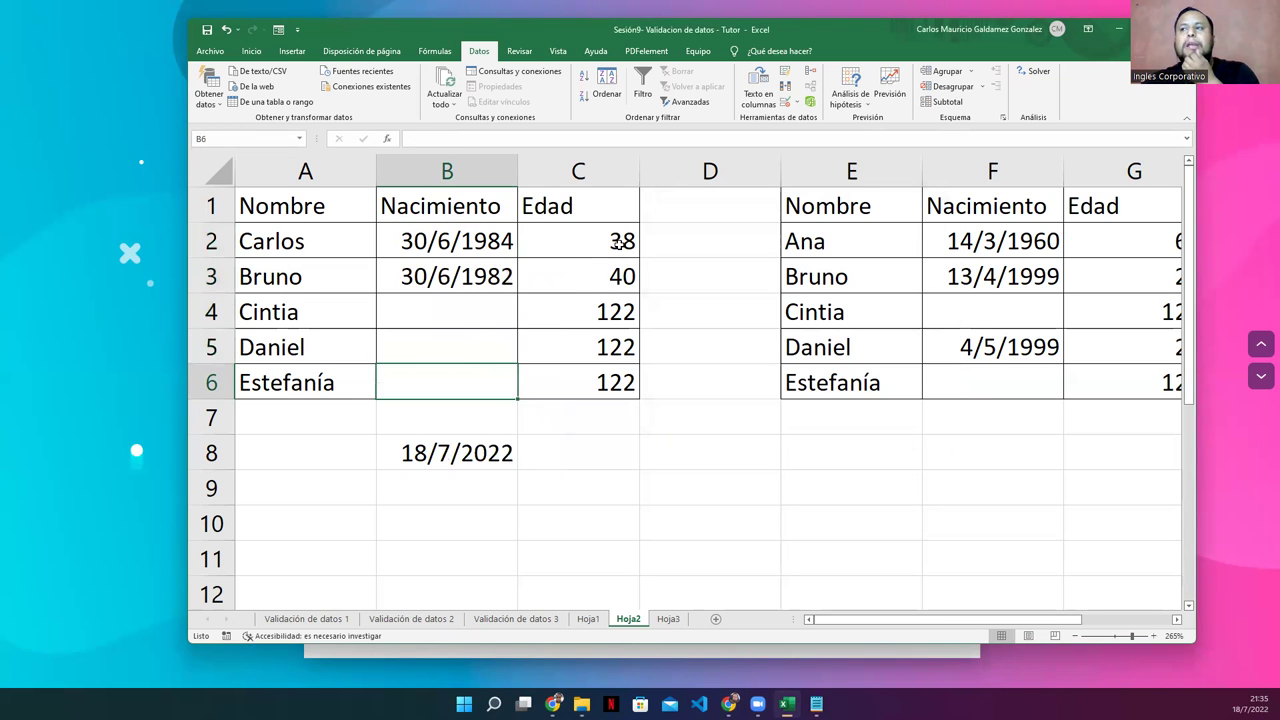
left_click(477, 274)
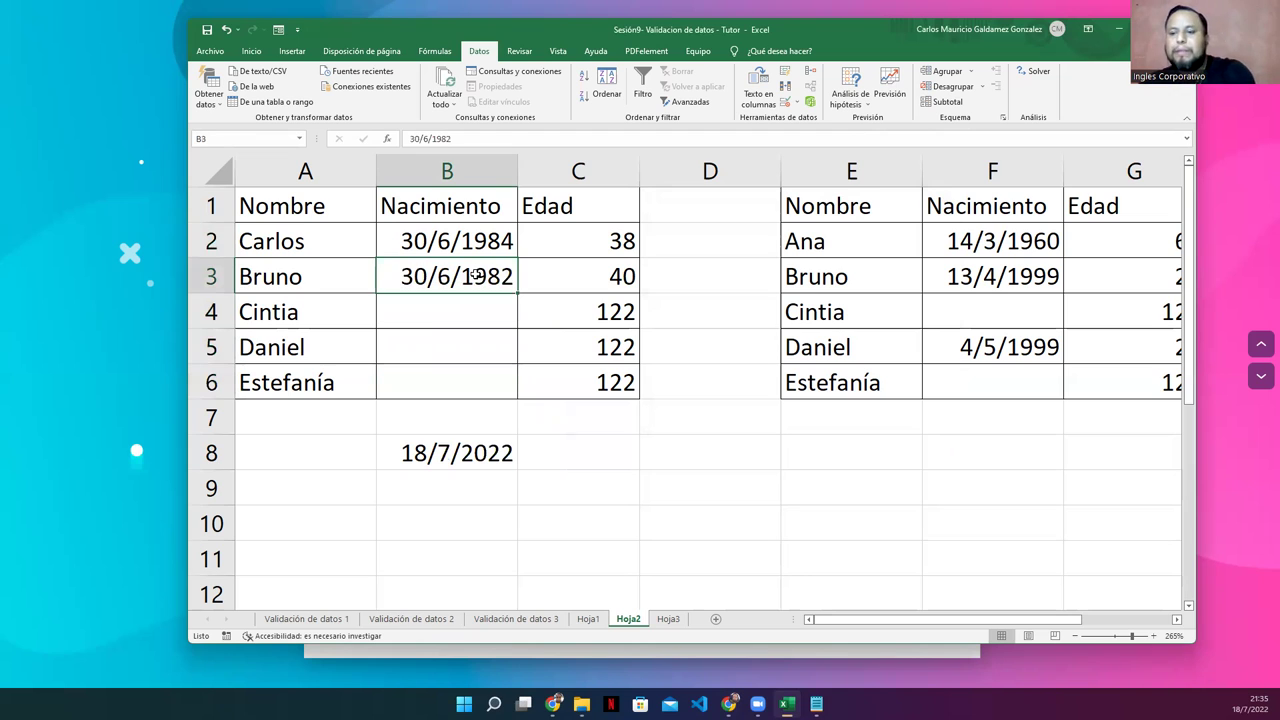
key("Delete")
left_click(588, 247)
double_click(588, 247)
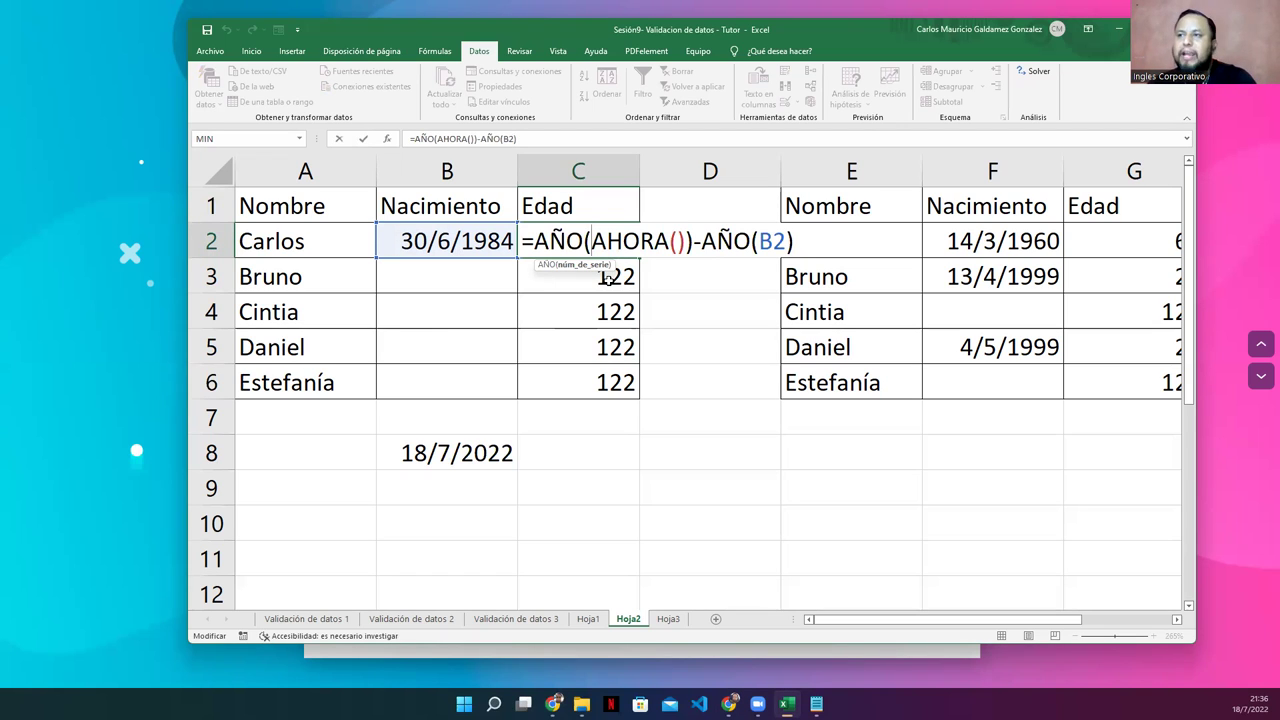
Walk through the AÑO, AHORA() and B2 parts of C2's formula, then commit it
double_click(561, 241)
left_click(588, 242)
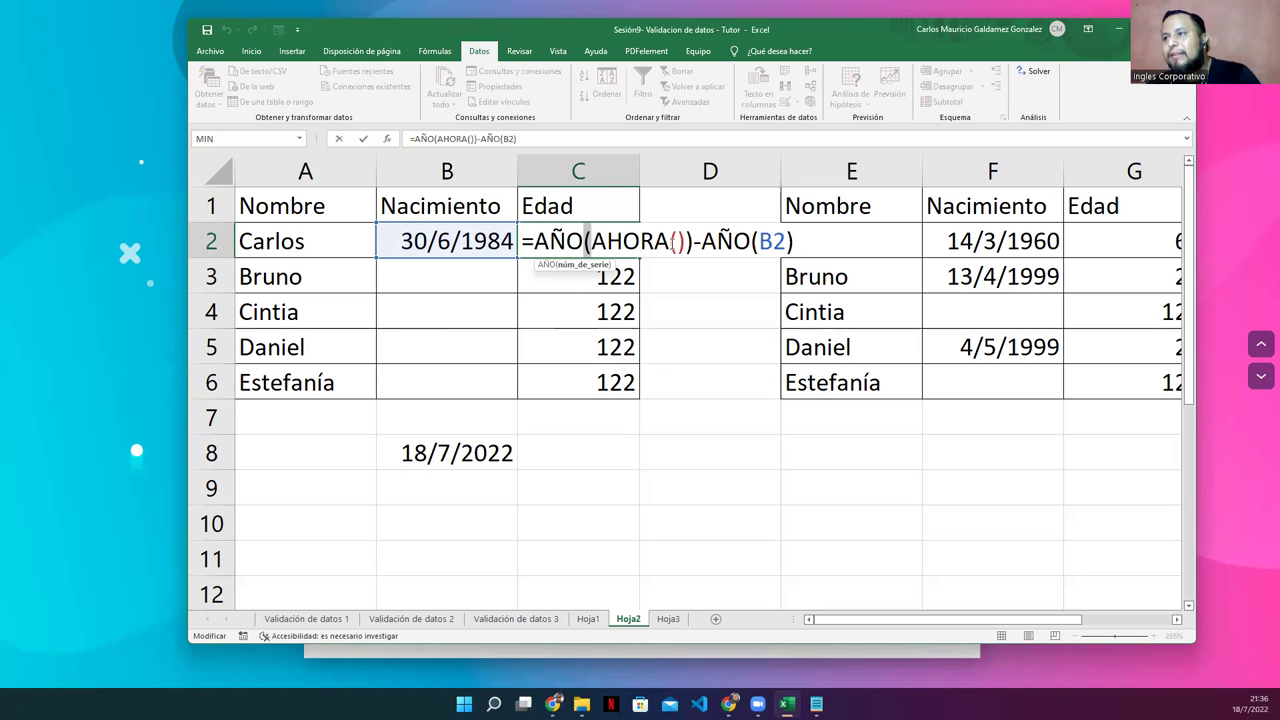
left_click_drag(693, 243, 583, 243)
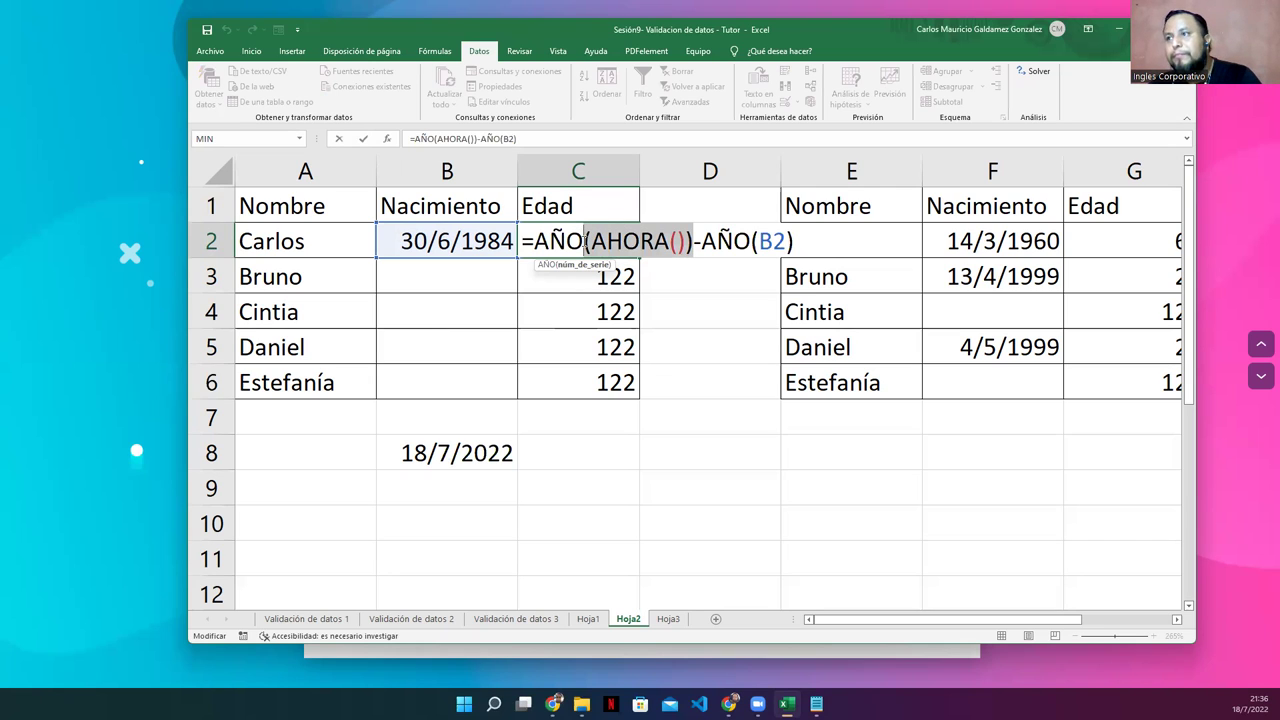
left_click(695, 244)
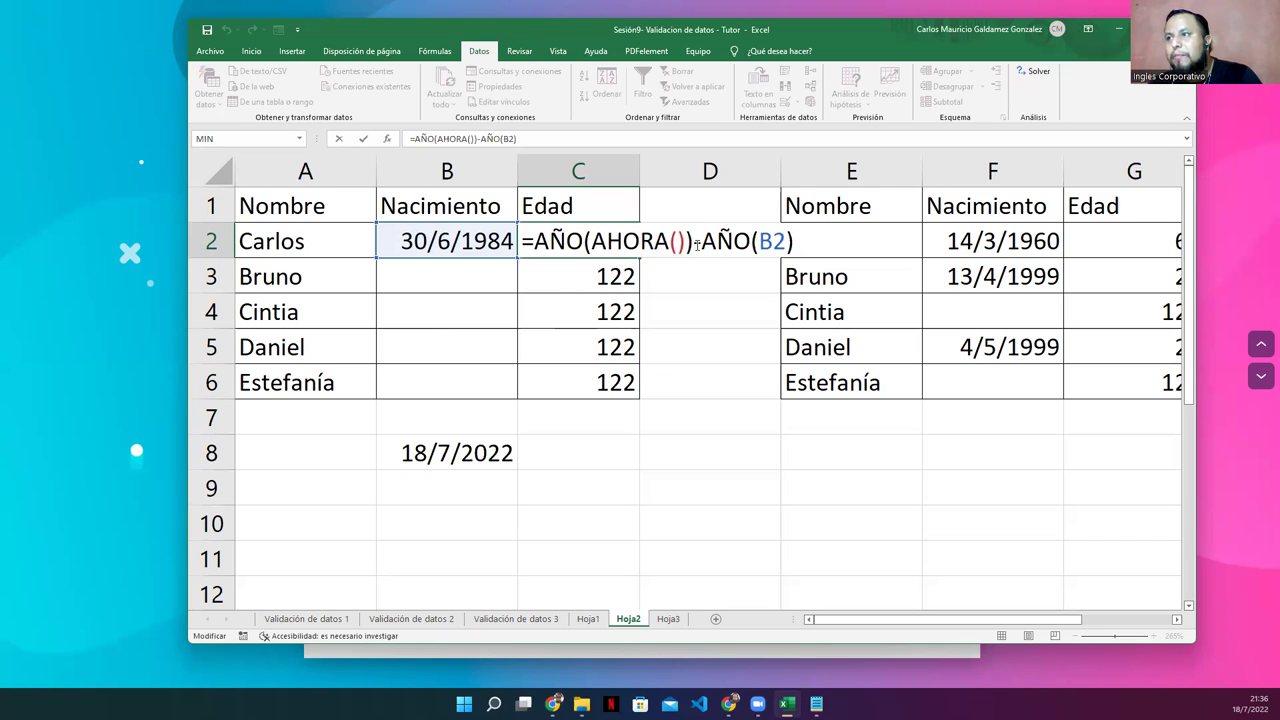
left_click(699, 243)
left_click(734, 243)
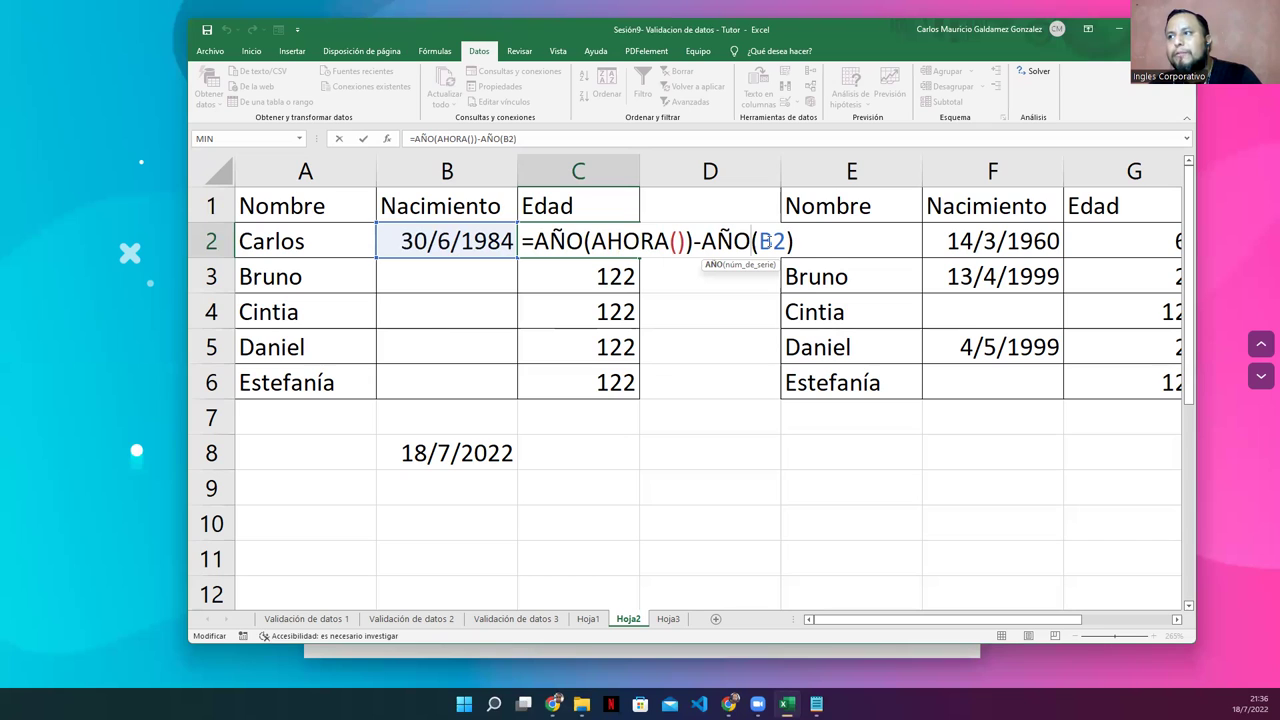
left_click_drag(759, 241, 787, 241)
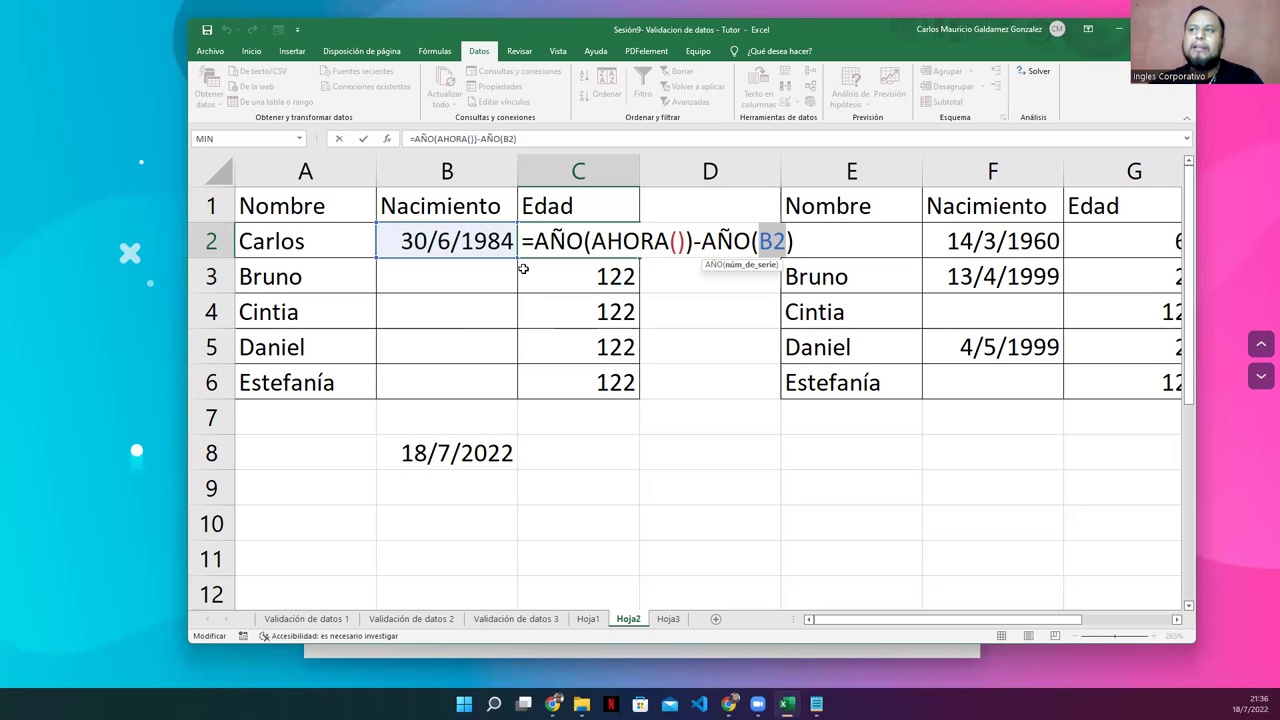
key("ctrl+Return")
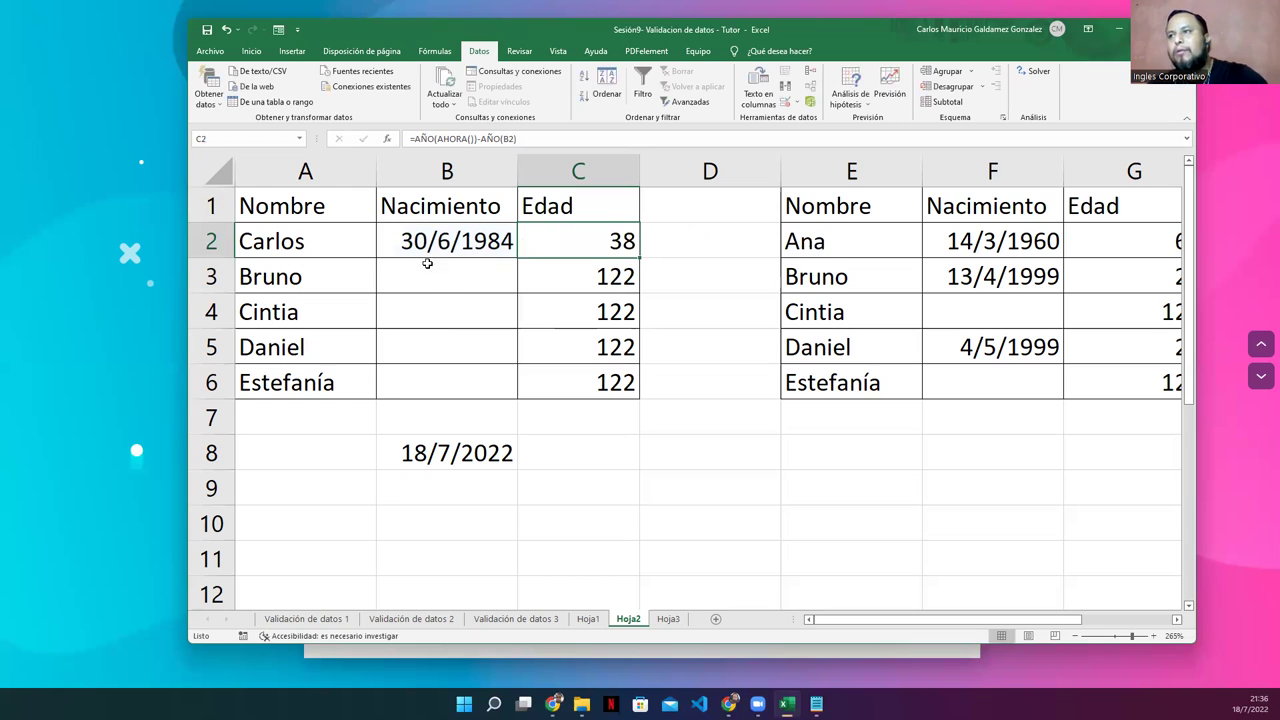
Reopen C2's formula, highlight the current-year part, and discard the accidental edits
left_click(432, 240)
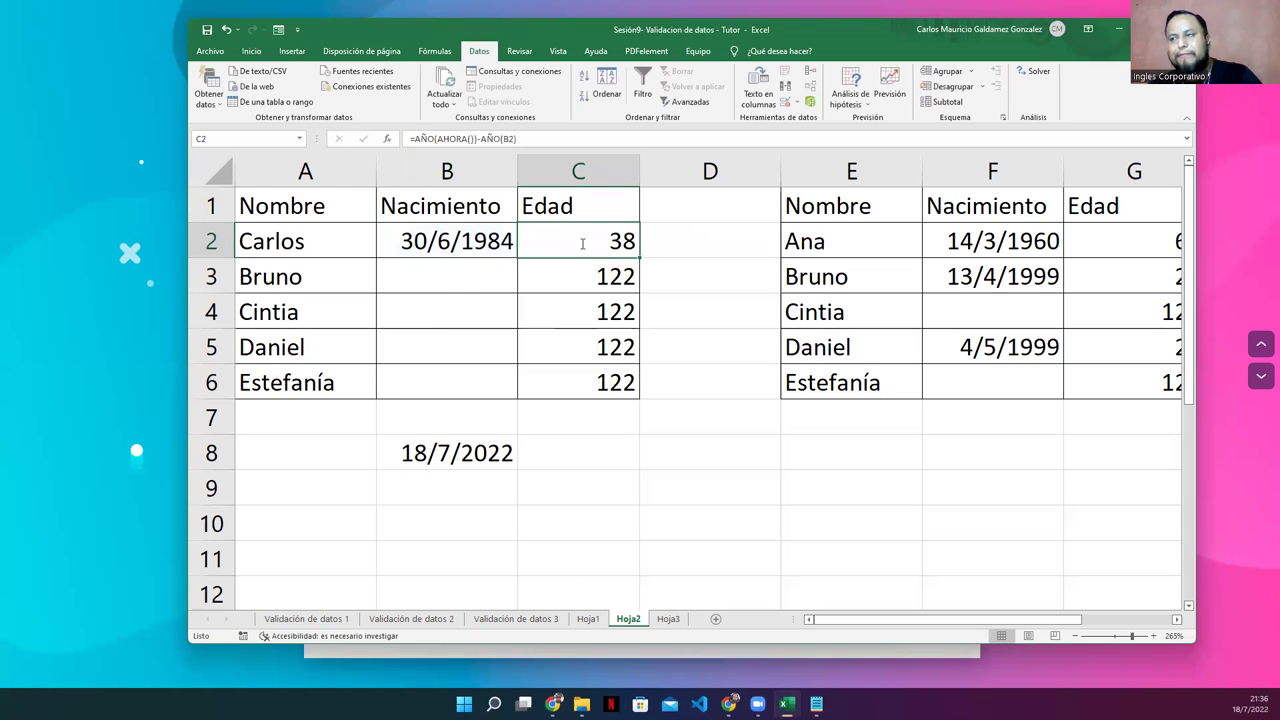
double_click(583, 243)
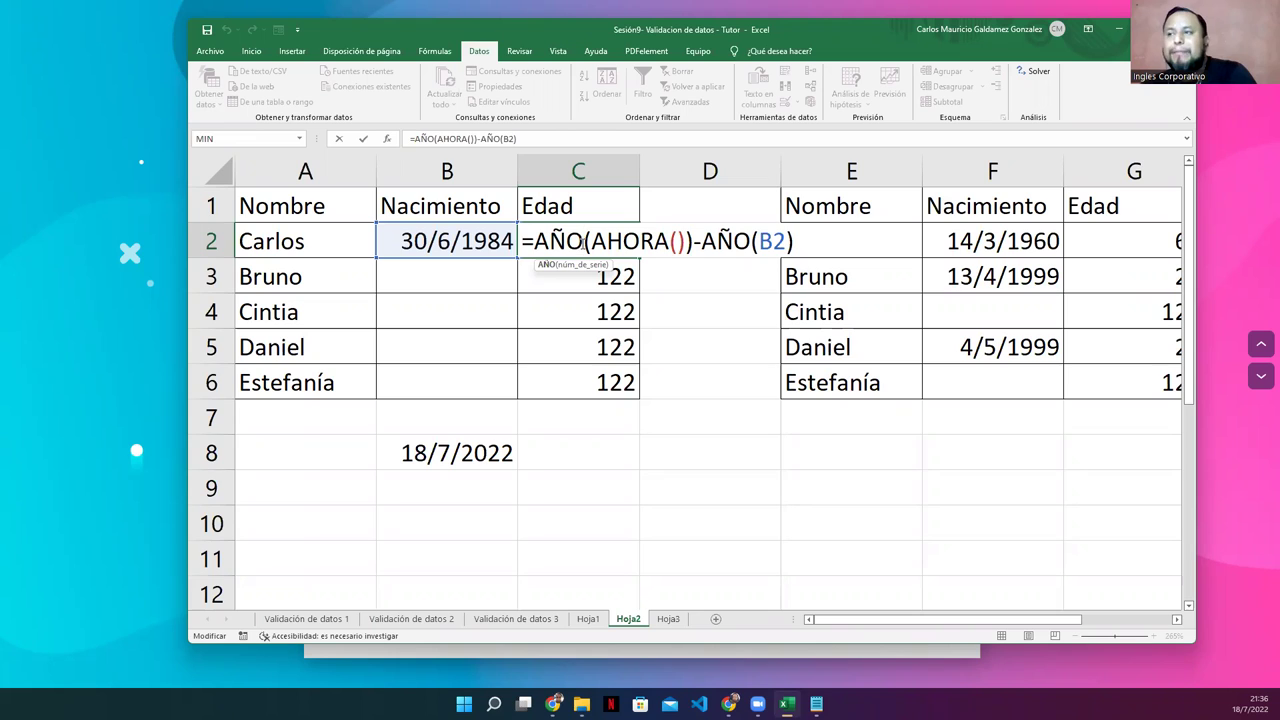
left_click_drag(524, 242, 693, 242)
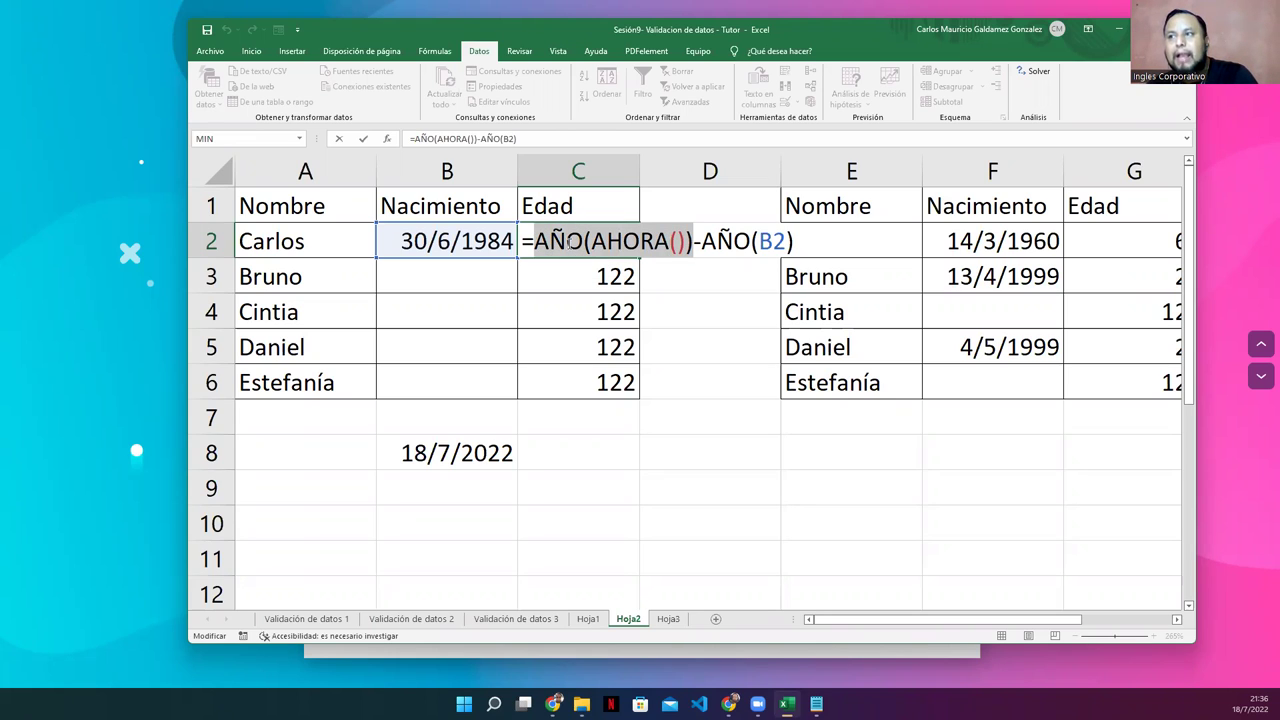
left_click(416, 497)
key("Escape")
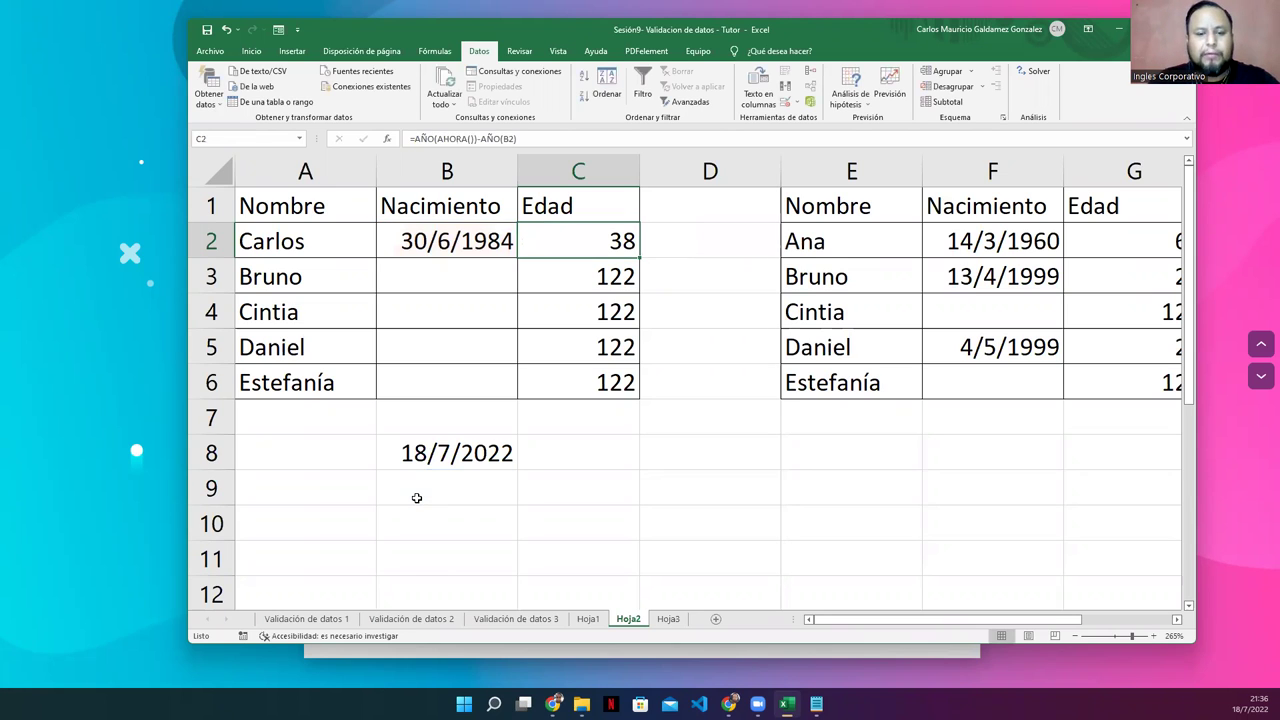
type("=ahora()")
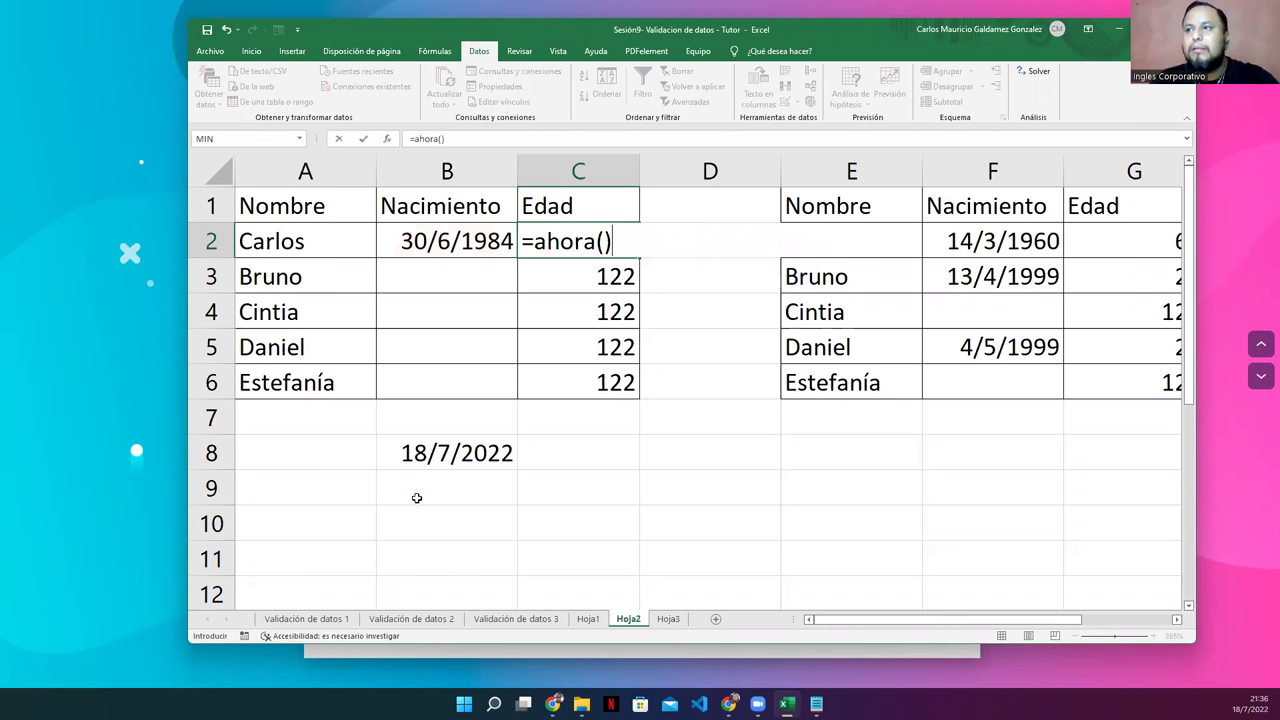
key("Escape")
key("Down")
Clear B8 and enter =+AHORA() to show today's date
key("Down")
key("Down")
key("Down")
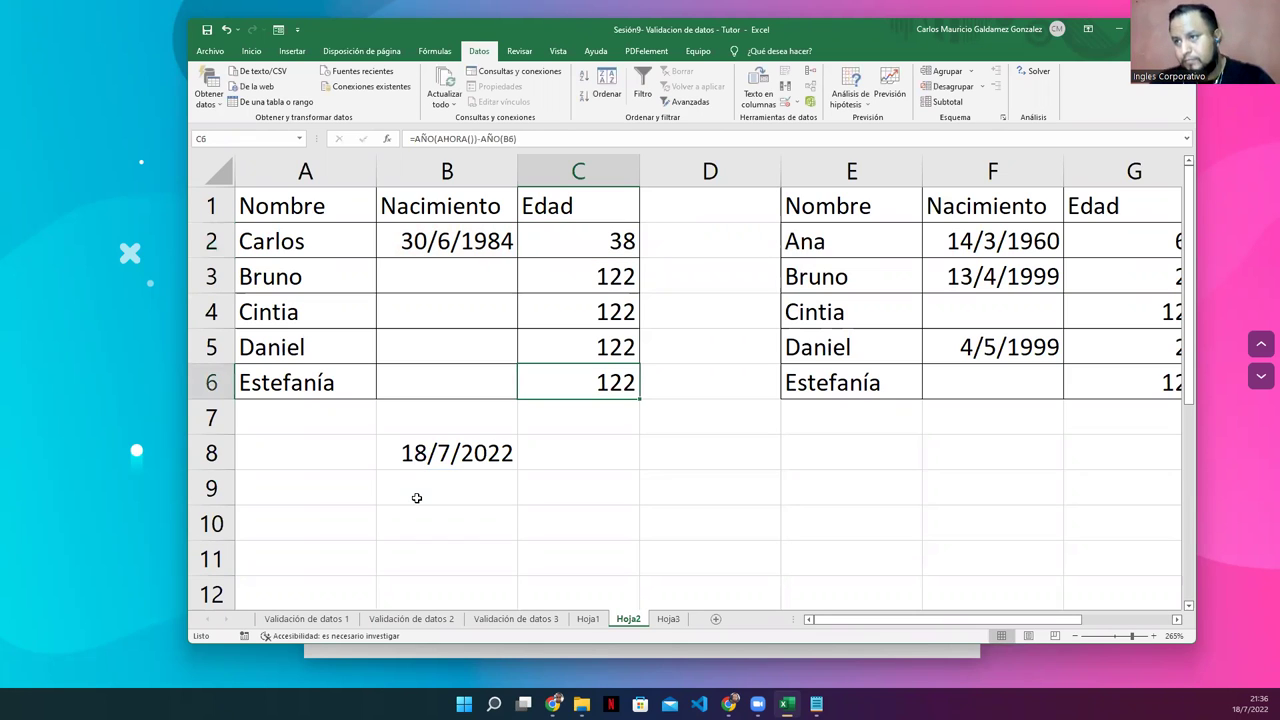
key("Down")
key("Down")
key("Left")
key("Delete")
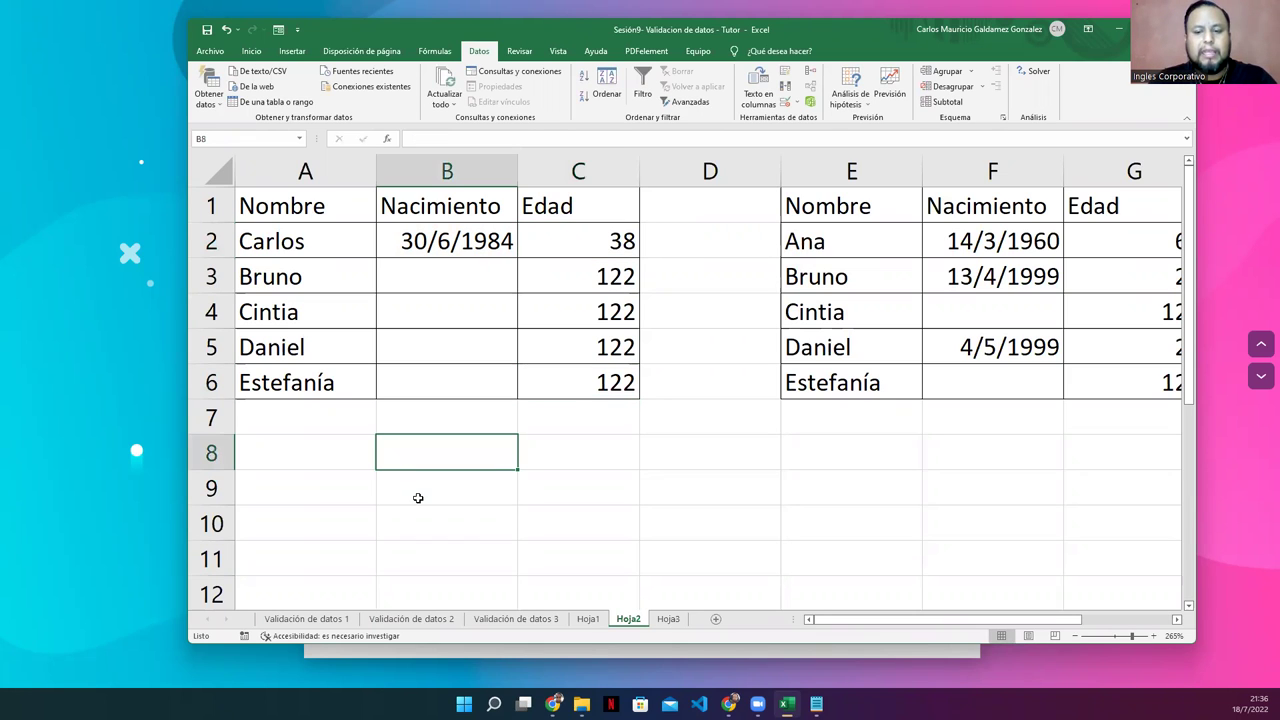
type("+")
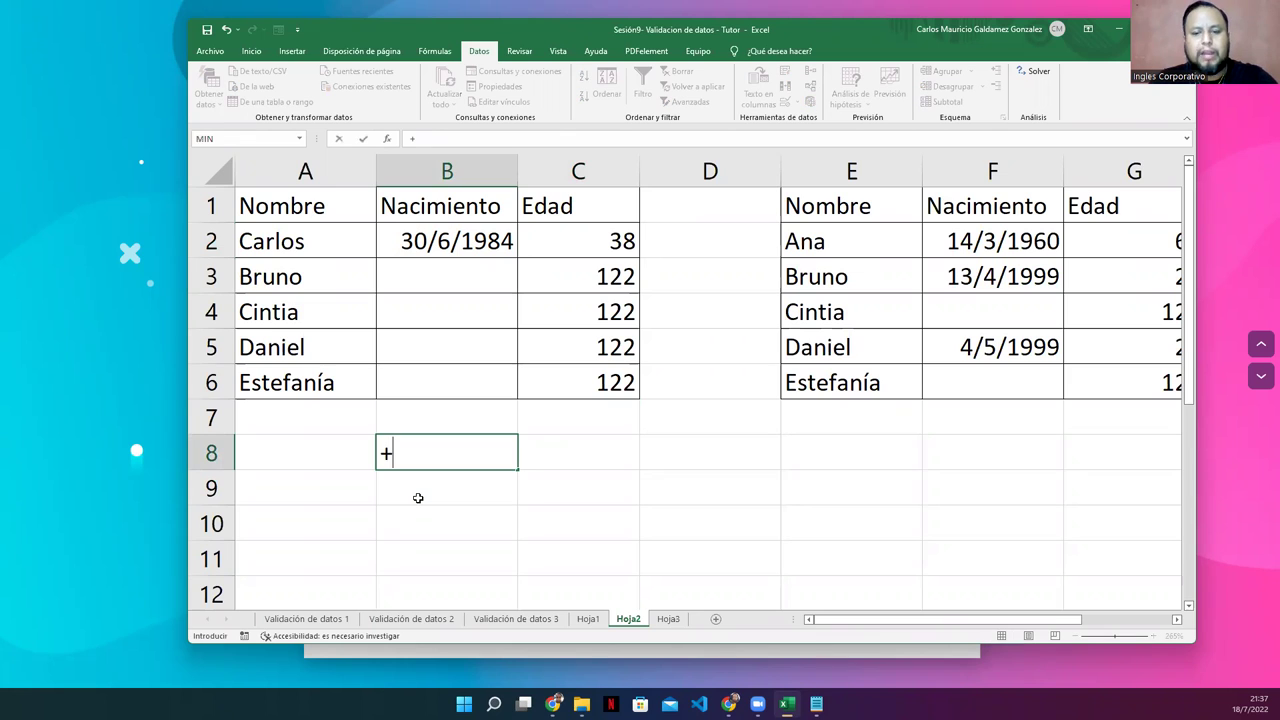
type("ahora()")
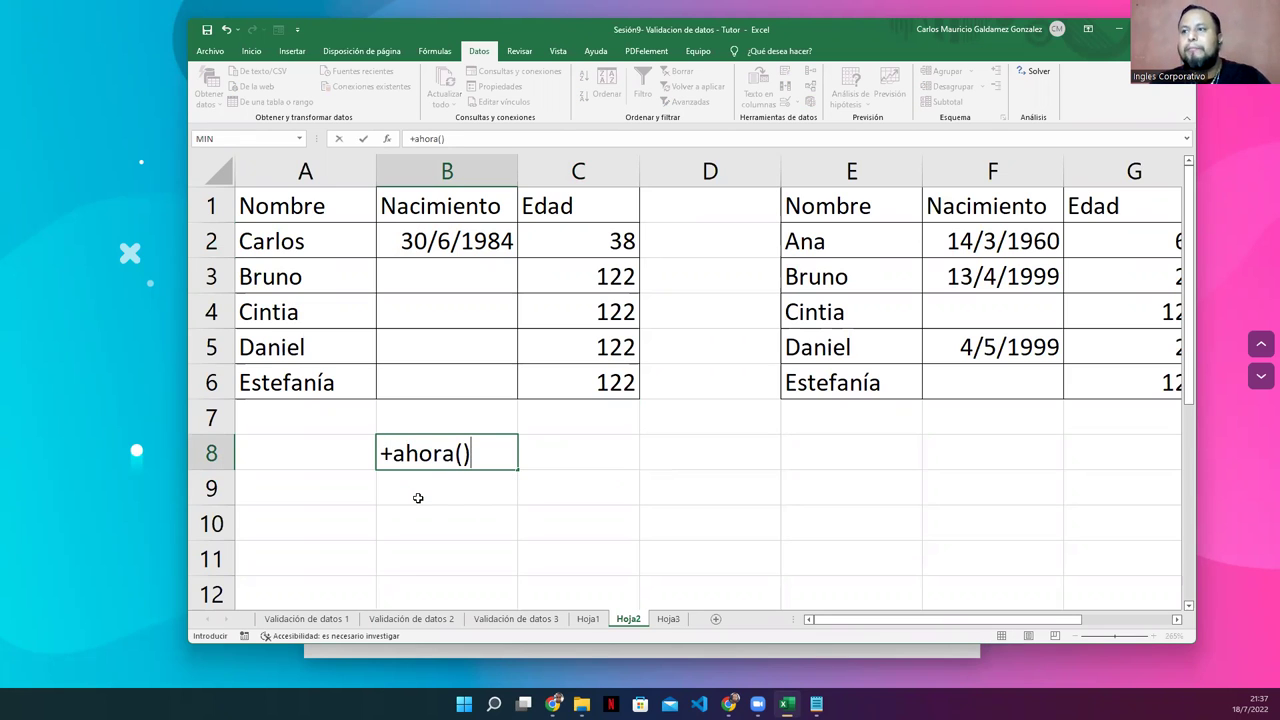
key("ctrl+Return")
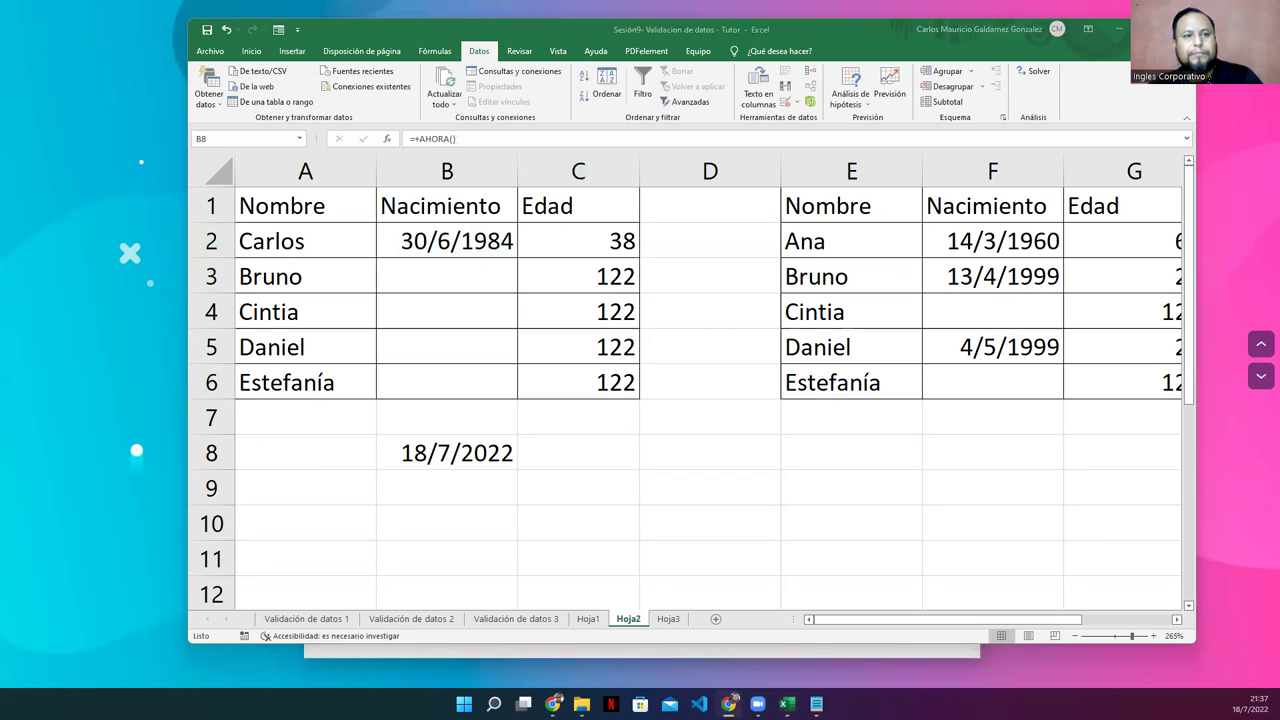
Wrap B8's formula as =AÑO(+AHORA()), which displays 14/7/1905
left_click(475, 462)
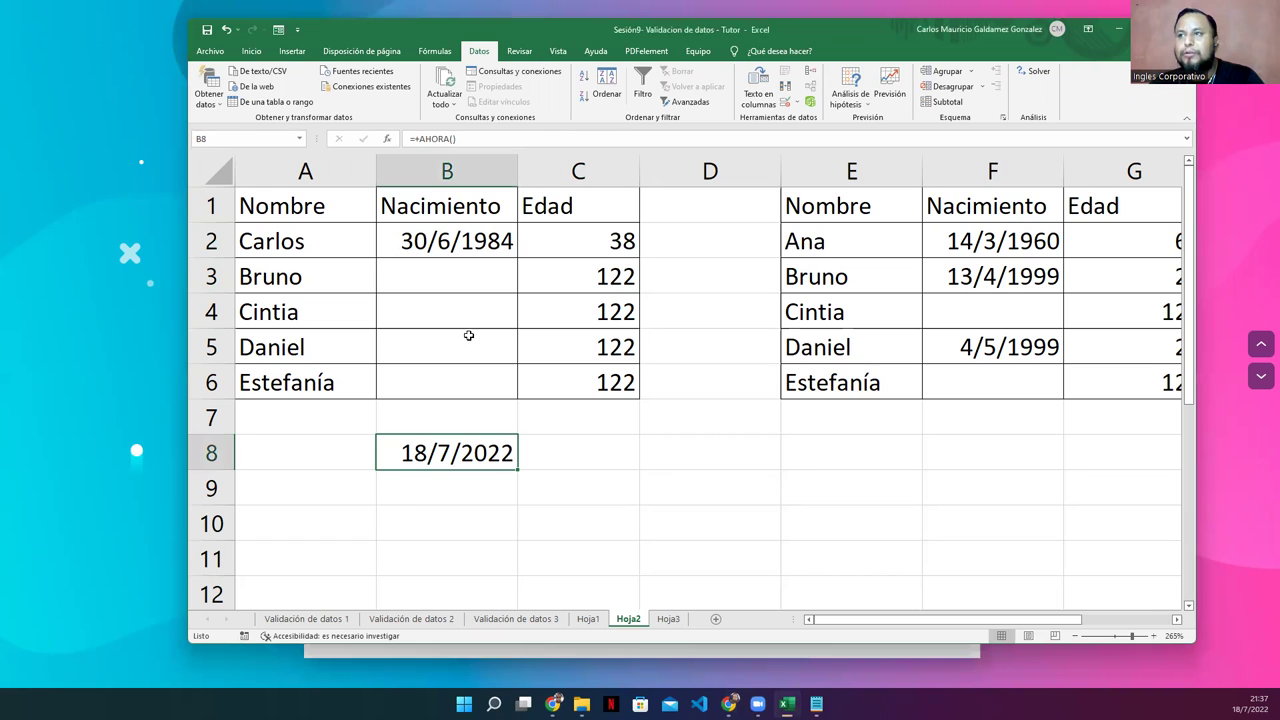
left_click(447, 142)
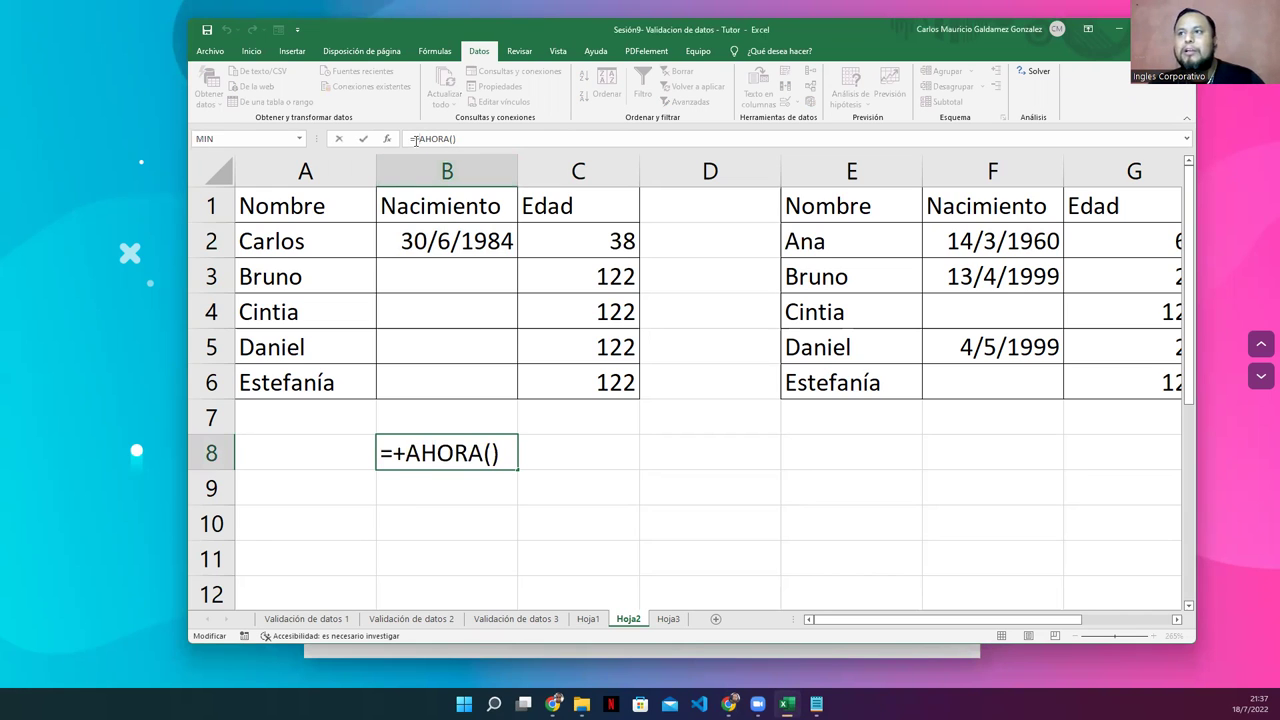
type("a")
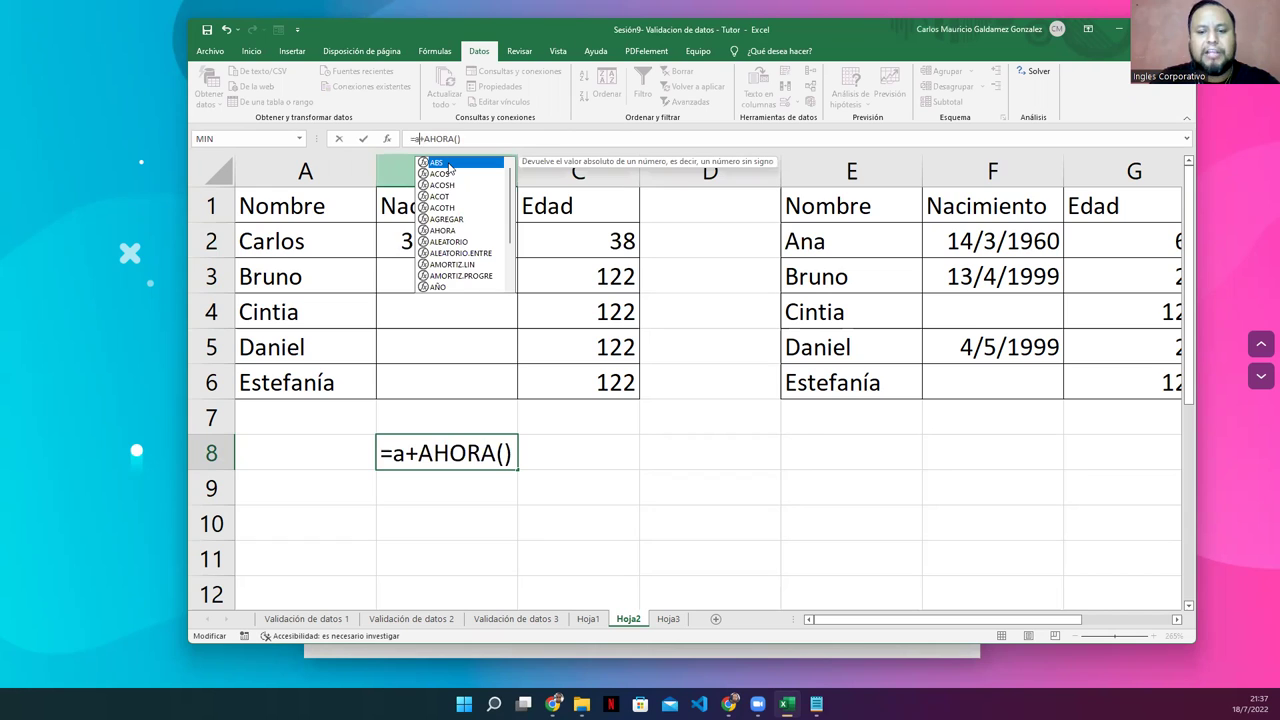
type("ño(")
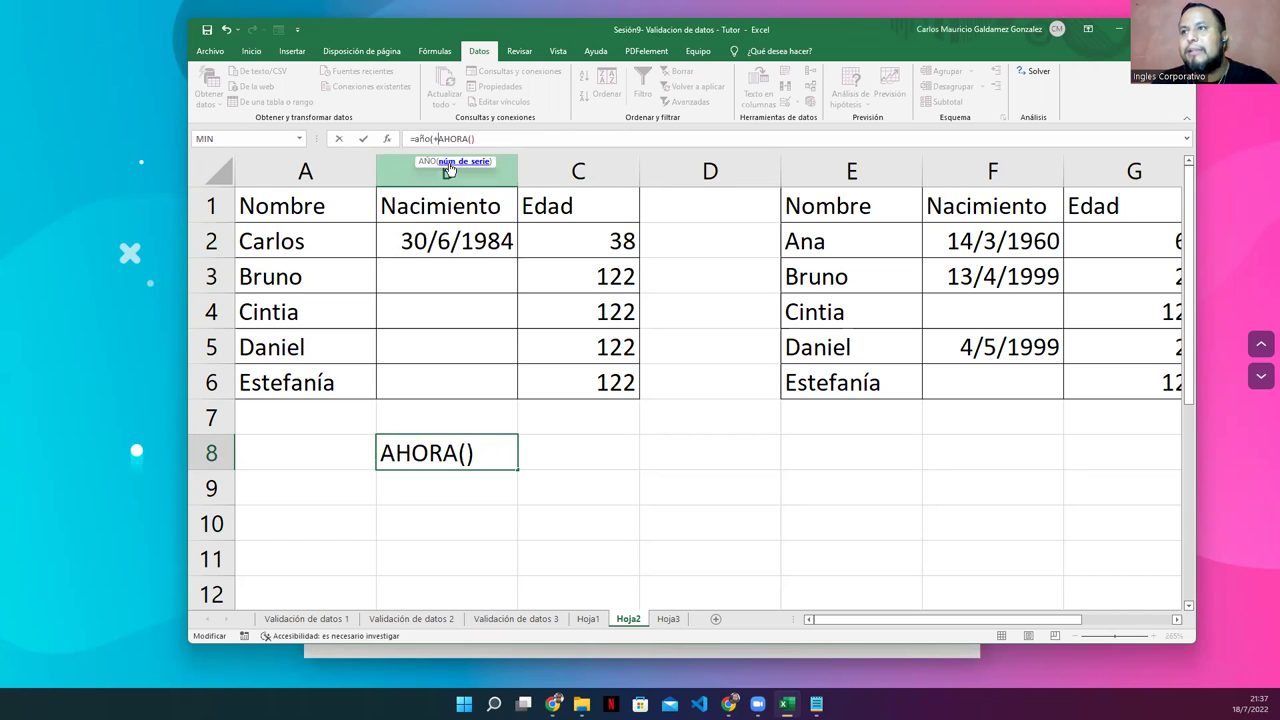
type(")")
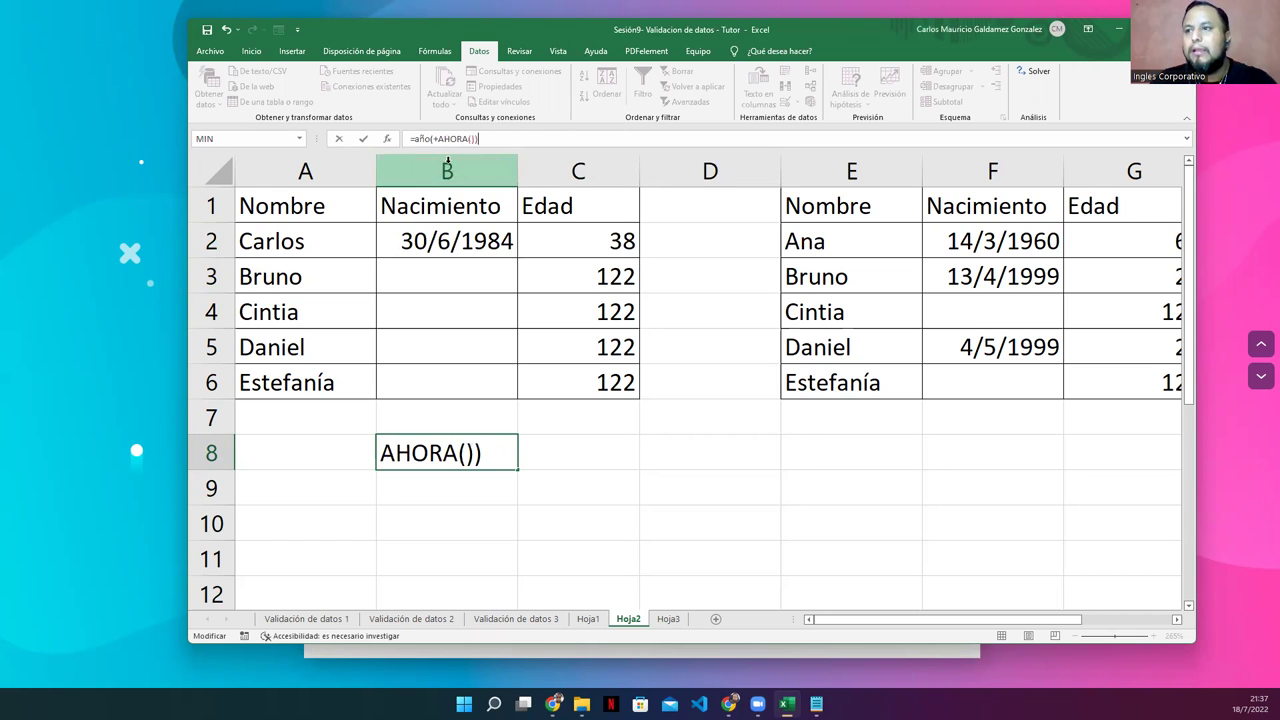
key("Return")
key("Up")
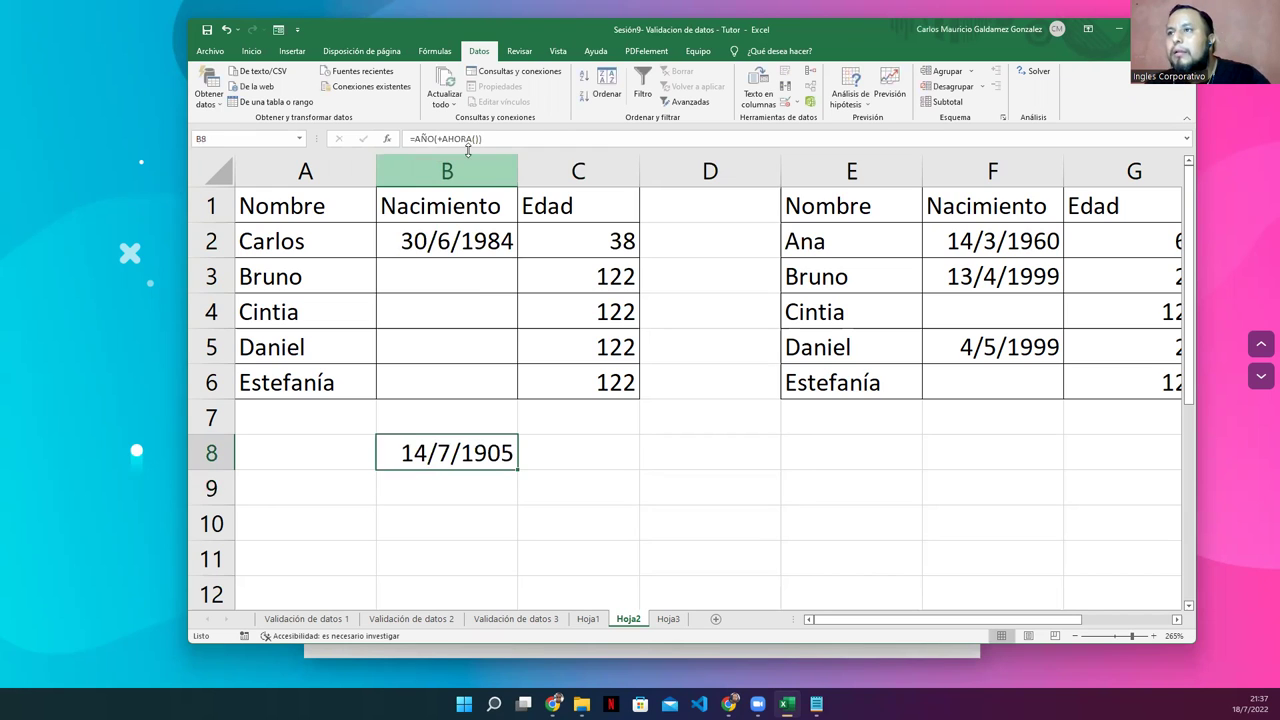
key("F2")
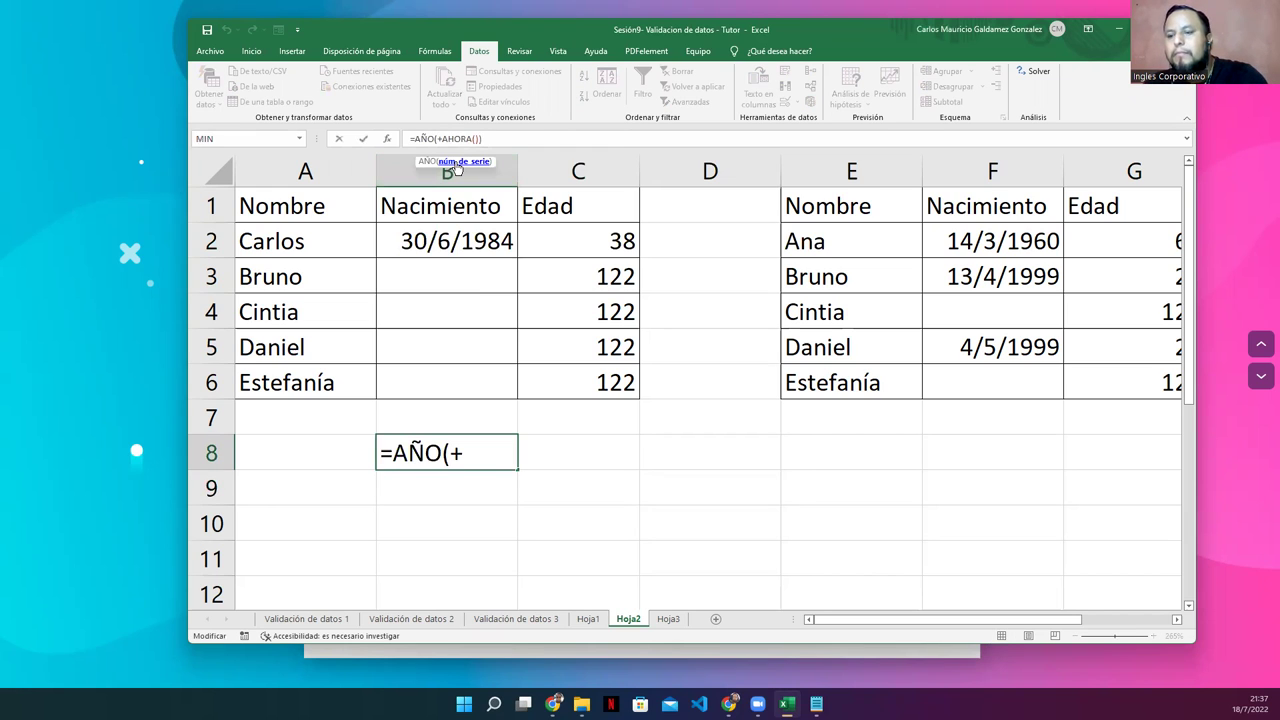
key("Return")
Reopen the C2 and B8 formulas and recommit them unchanged
left_click(447, 458)
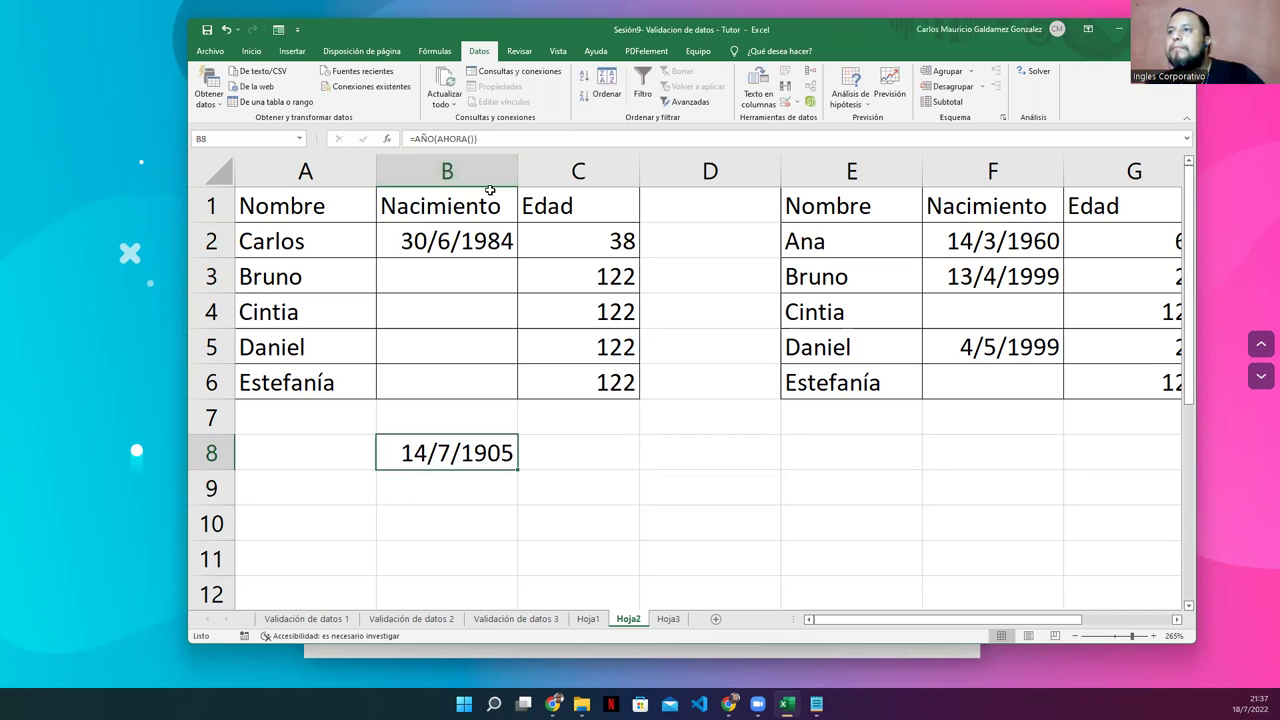
left_click(561, 239)
key("F2")
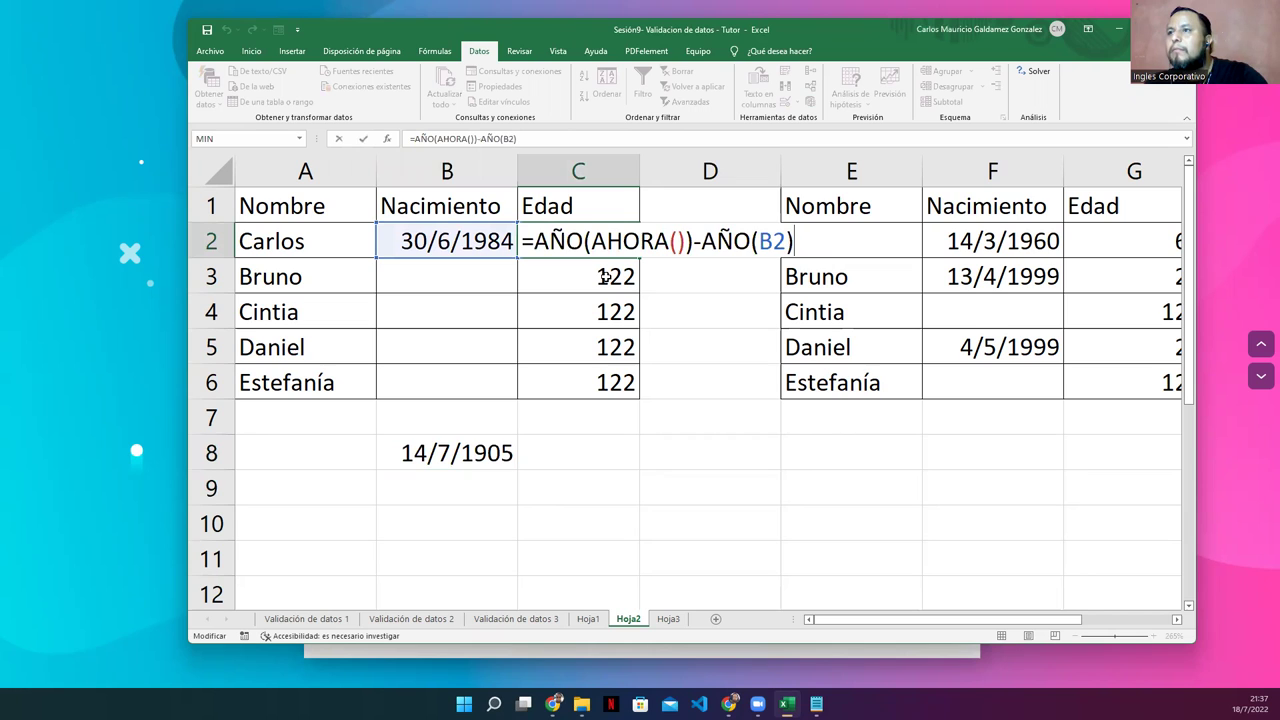
key("Return")
left_click(428, 455)
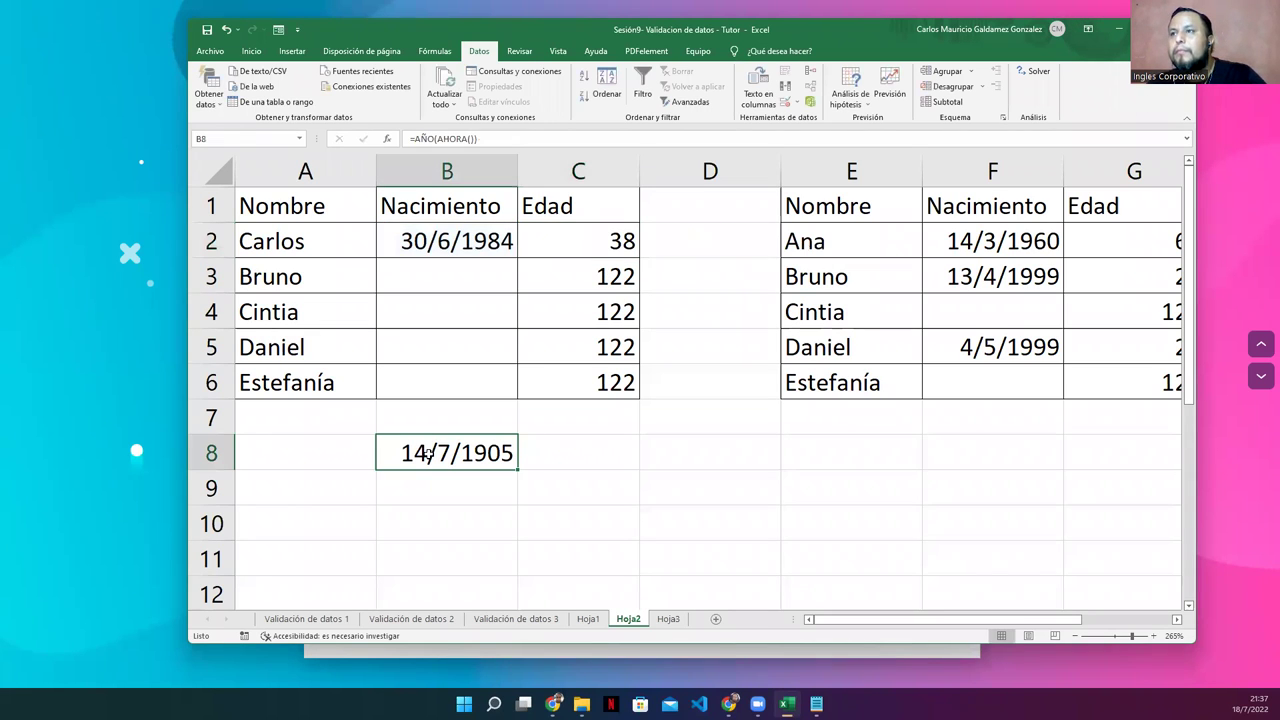
left_click(457, 487)
left_click(448, 457)
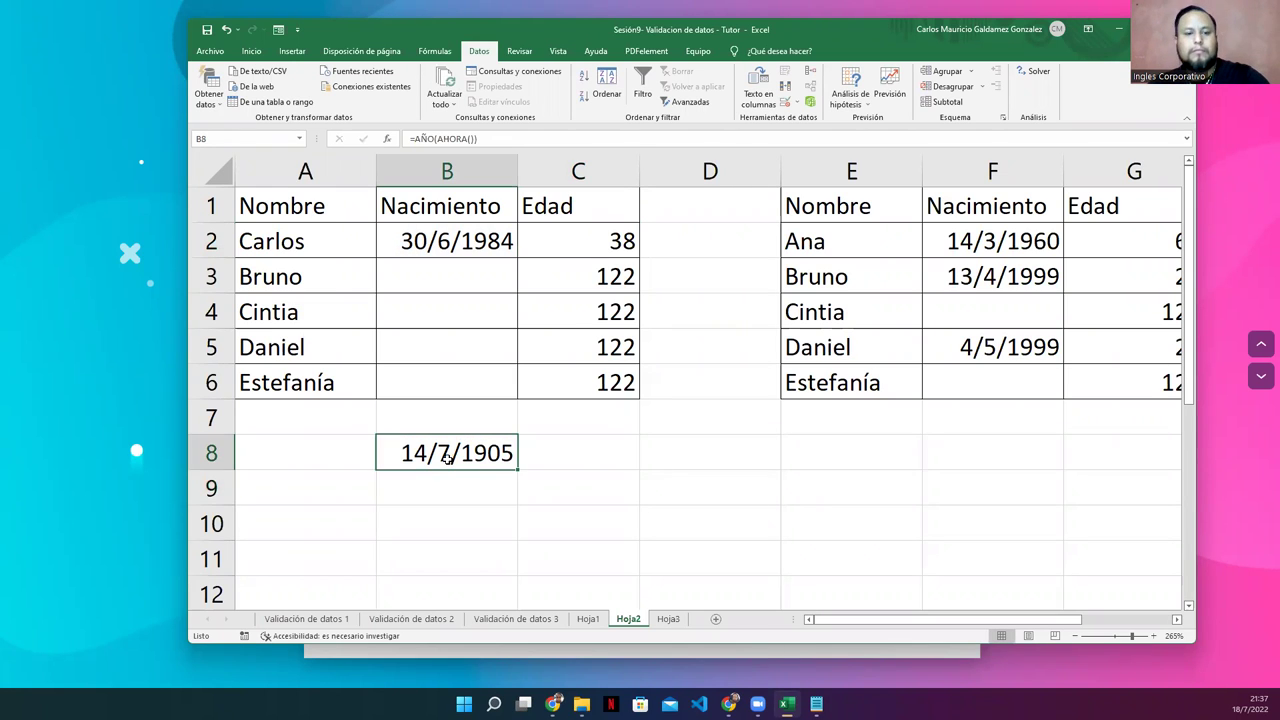
double_click(448, 457)
left_click_drag(393, 455, 552, 455)
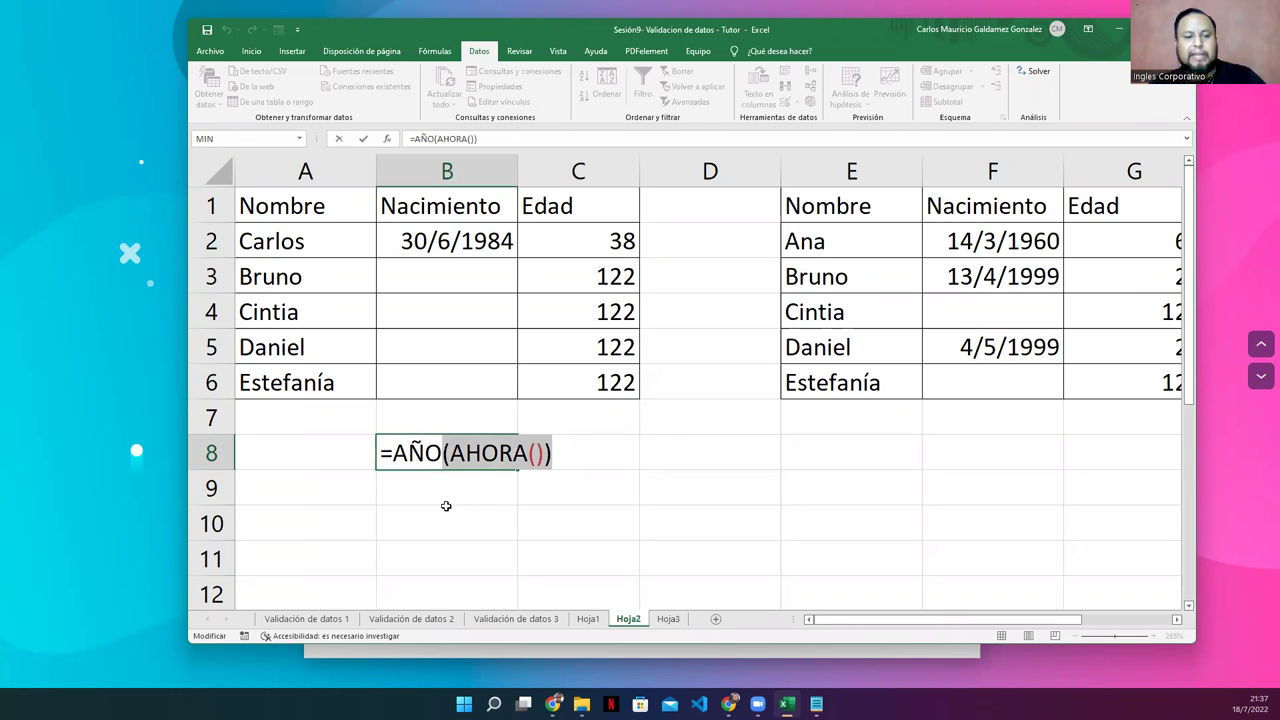
key("ctrl+Return")
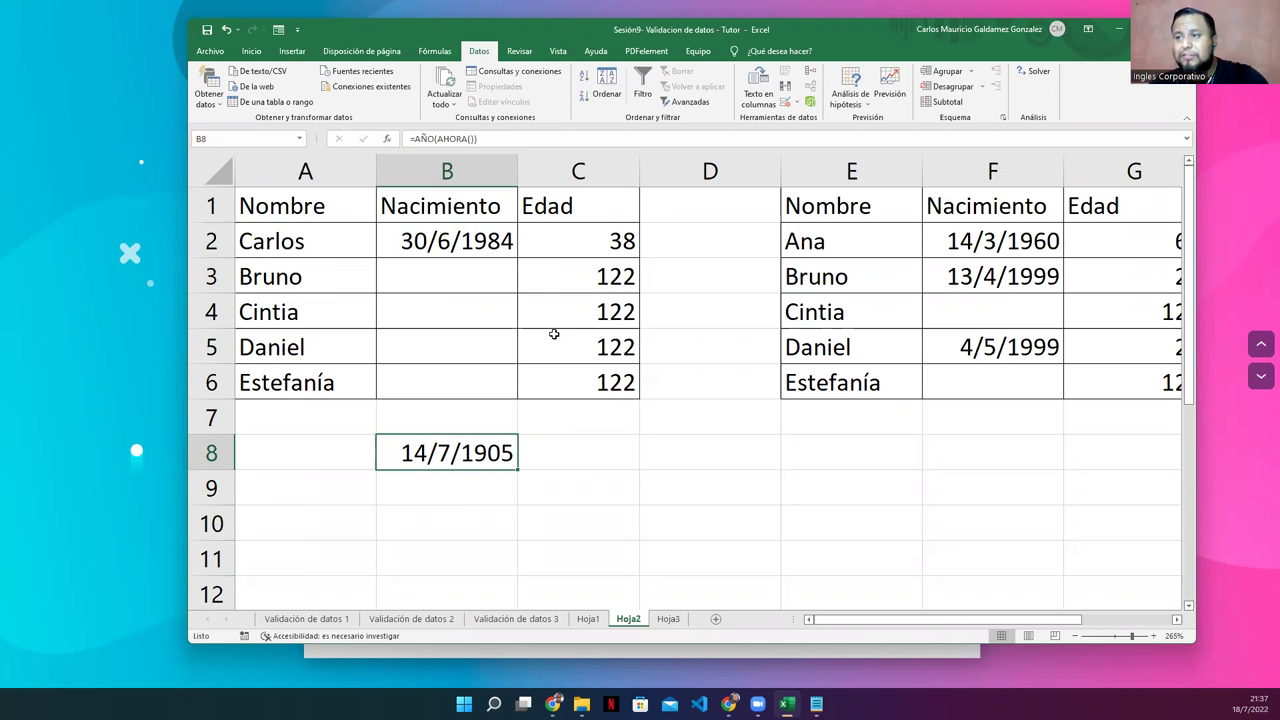
Highlight parts of C2's formula, try referencing B9, then cancel and go to B9
left_click(556, 240)
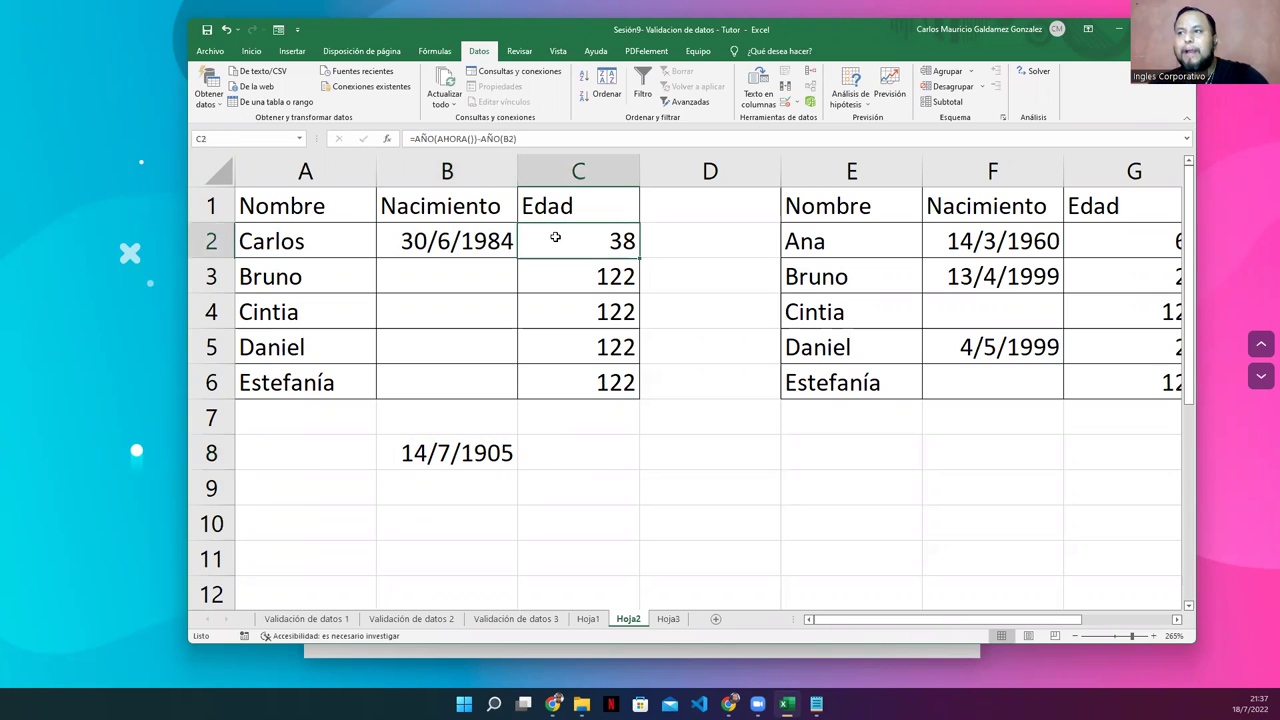
key("F2")
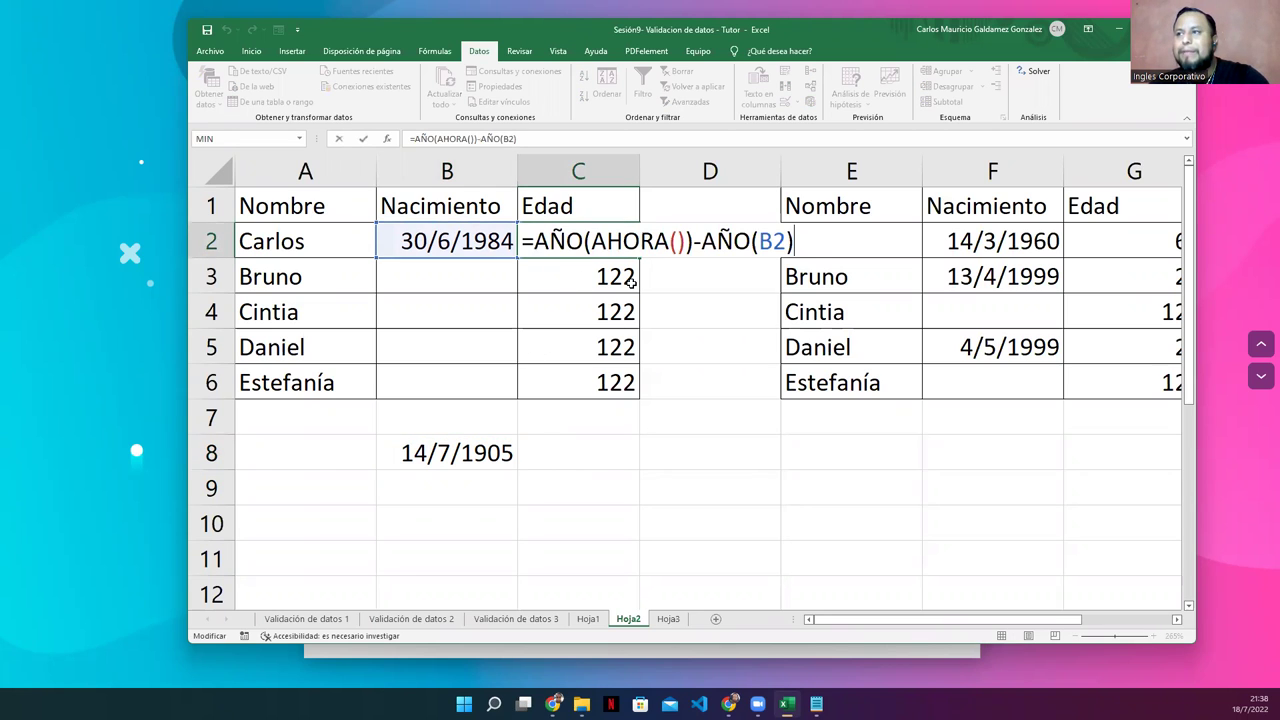
left_click_drag(694, 244, 522, 244)
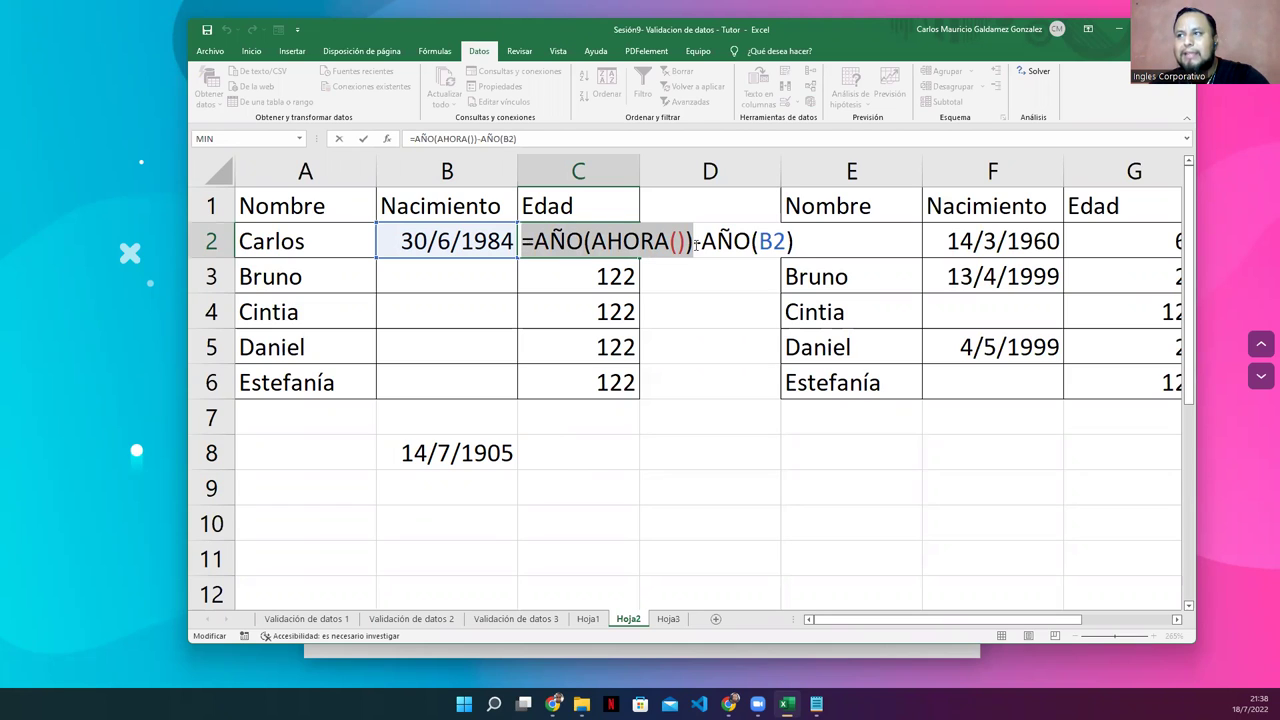
left_click_drag(702, 242, 794, 242)
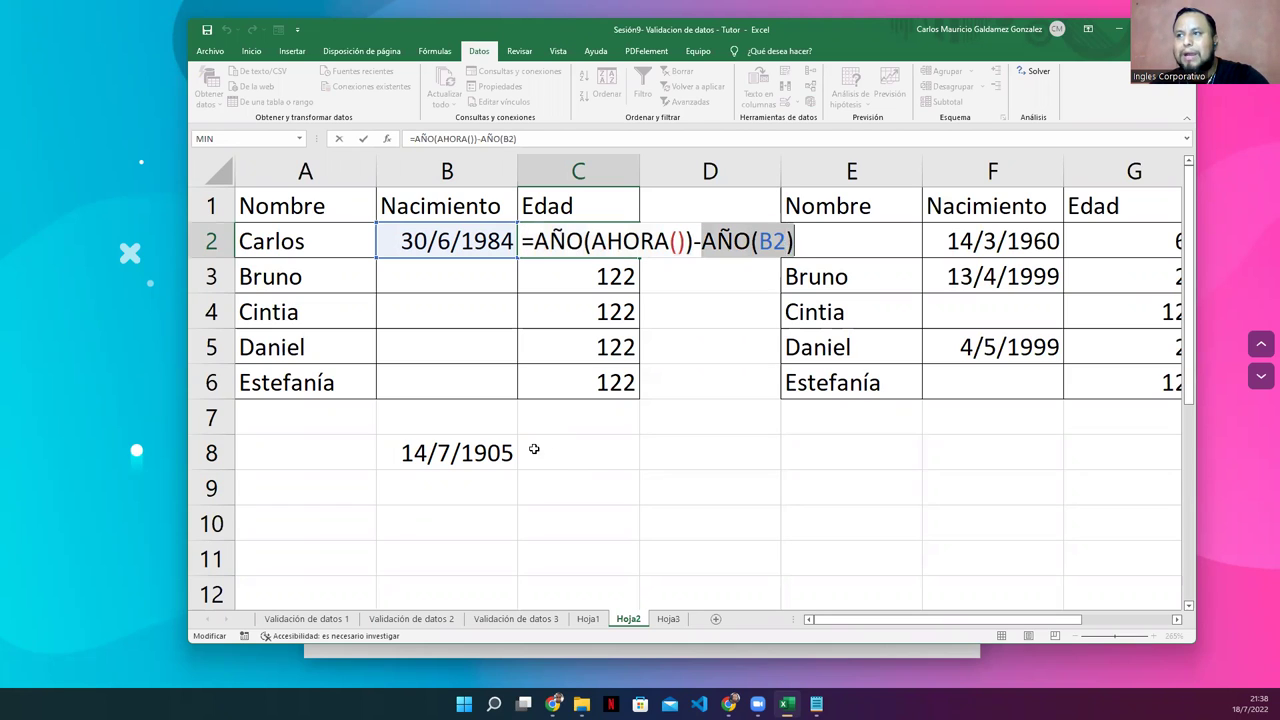
left_click(452, 489)
key("Escape")
left_click(452, 489)
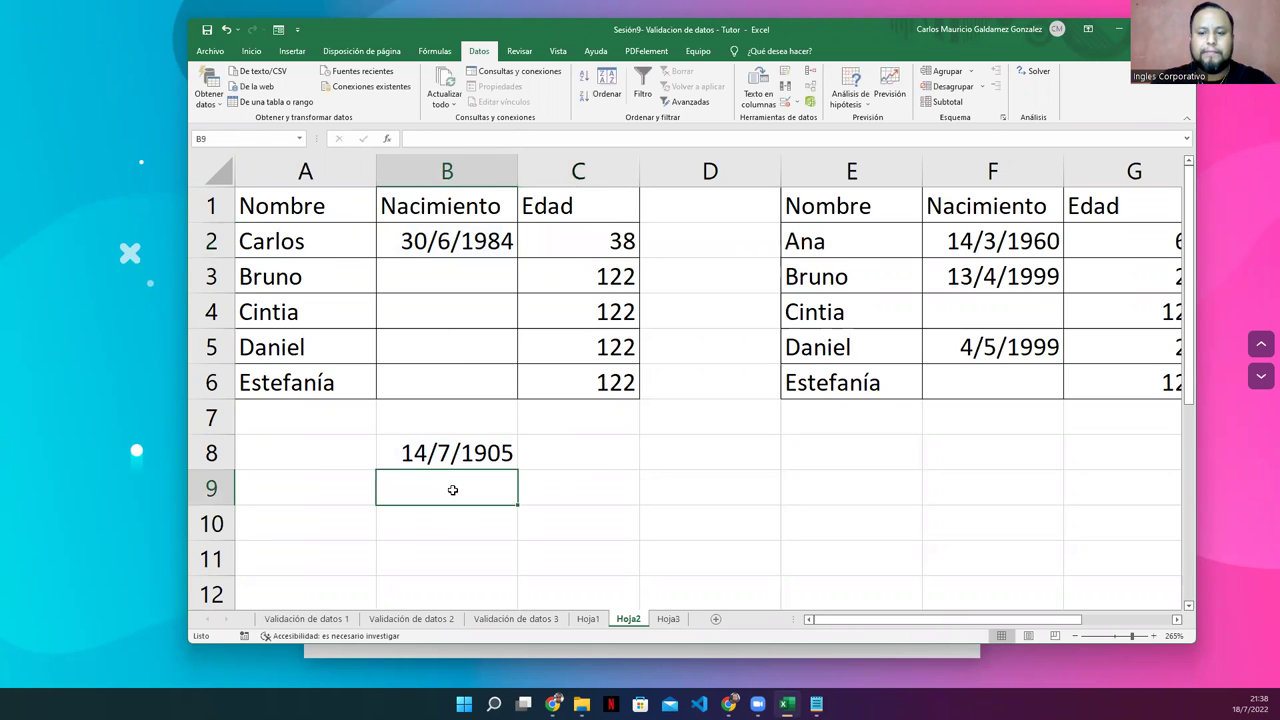
Enter =+AÑO(B2) in B9 (1984) and =B8-B9 in B10
type("+año")
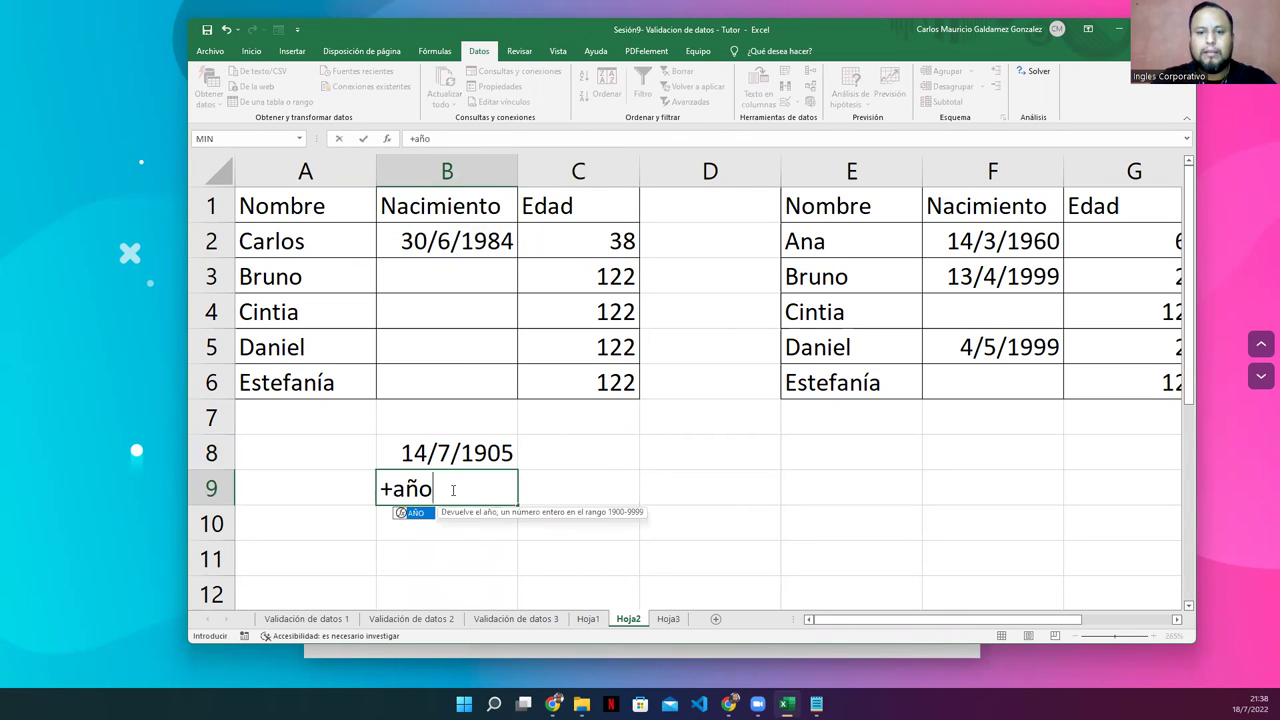
type("(")
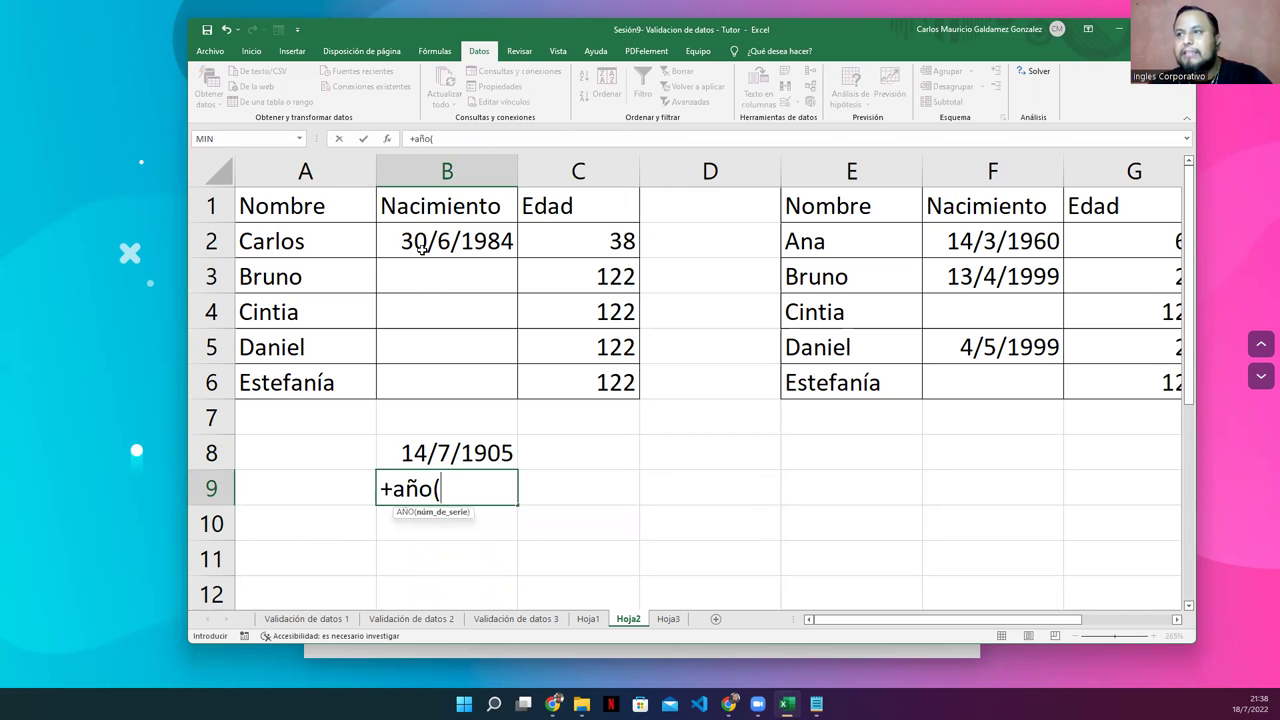
left_click(421, 250)
type(")")
key("Return")
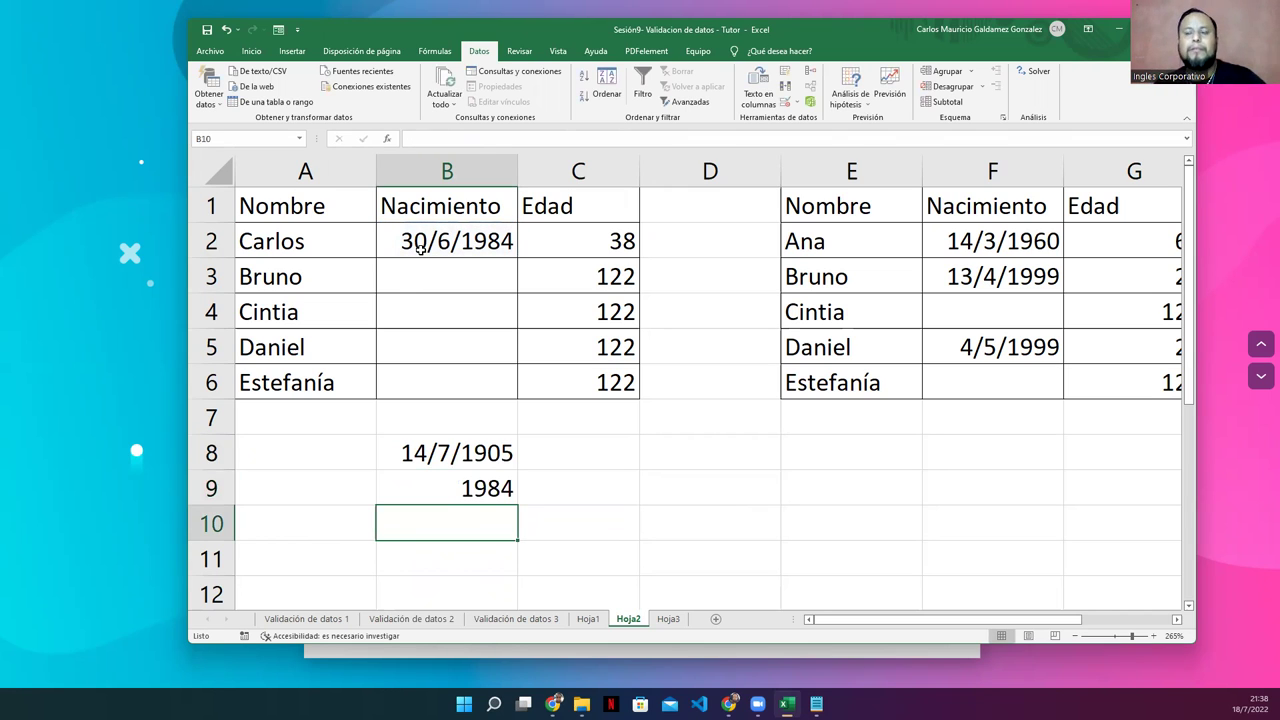
type("=")
key("Up")
key("Up")
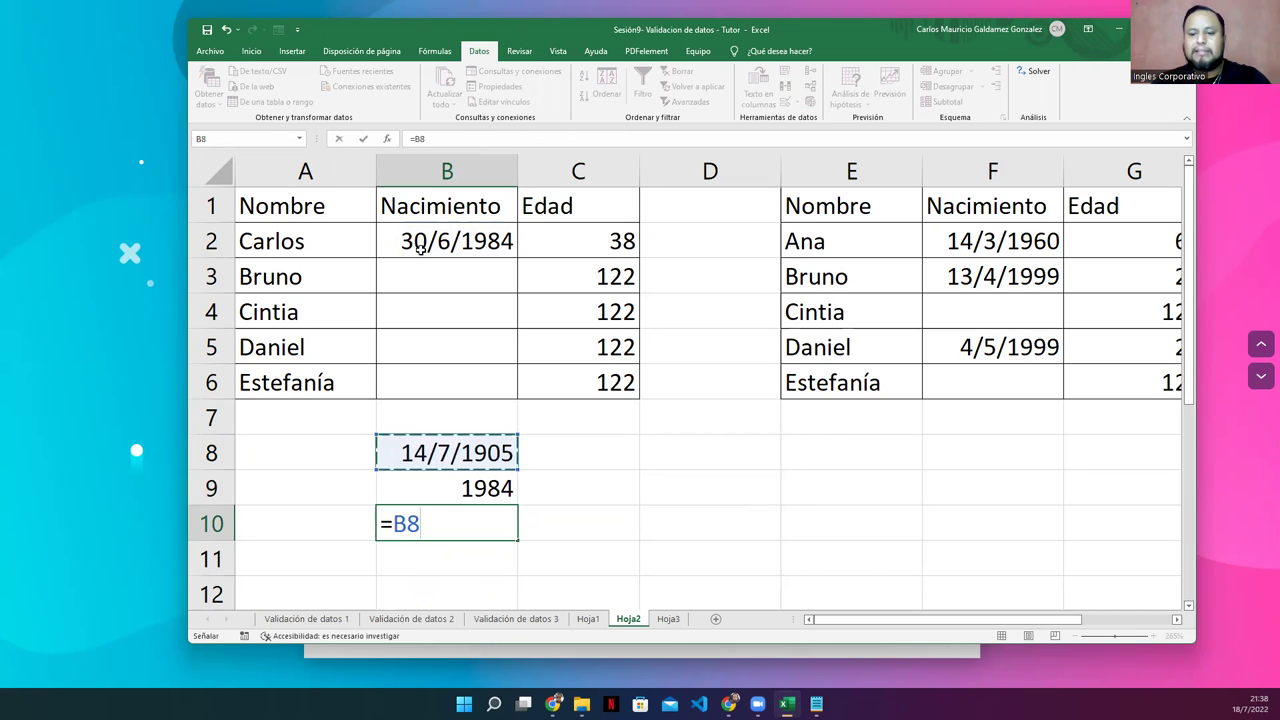
type("-")
key("Up")
key("Return")
key("Up")
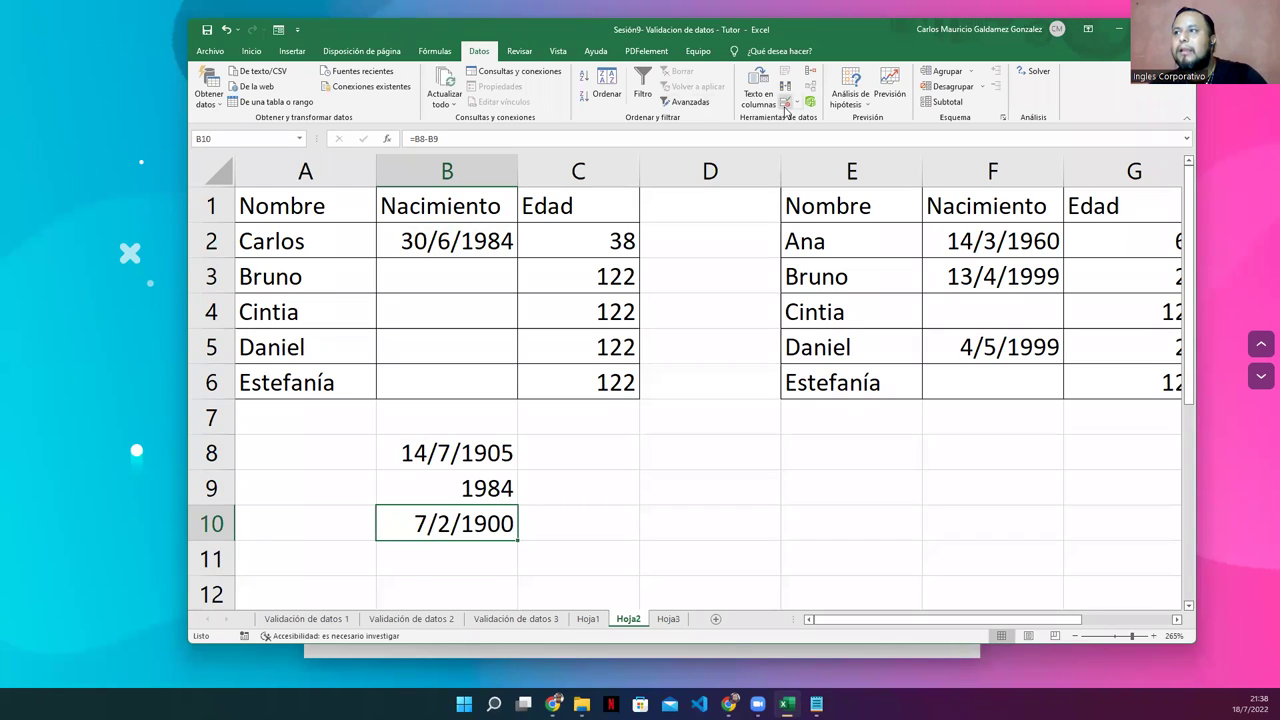
Format B10 as Número with two fewer decimals so it shows 38
left_click(251, 51)
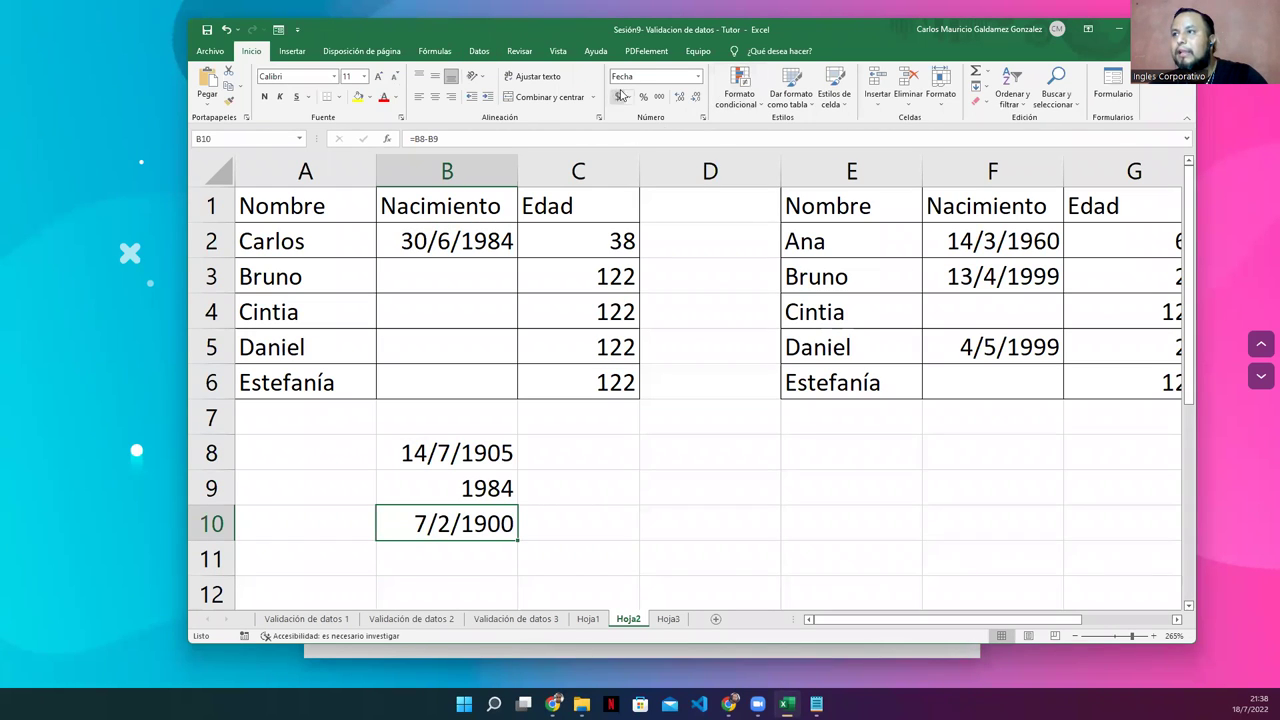
left_click(697, 77)
left_click(685, 128)
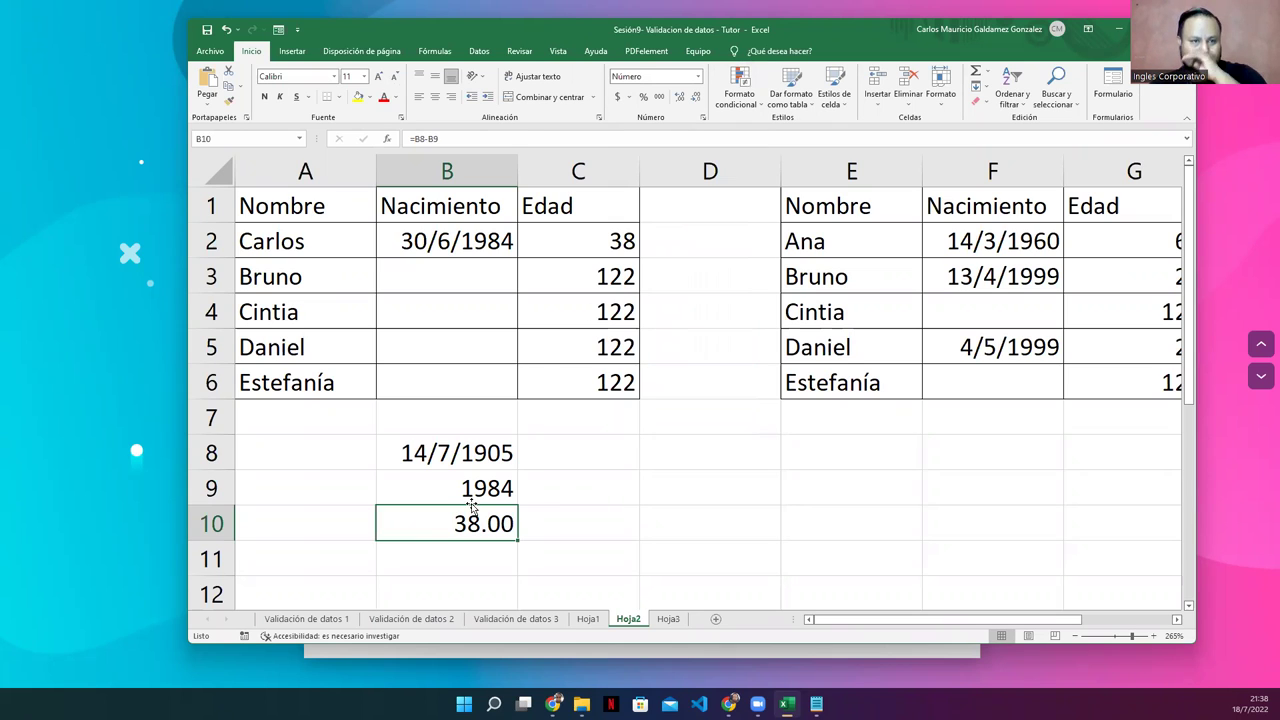
left_click(694, 97)
left_click(694, 97)
left_click(407, 458)
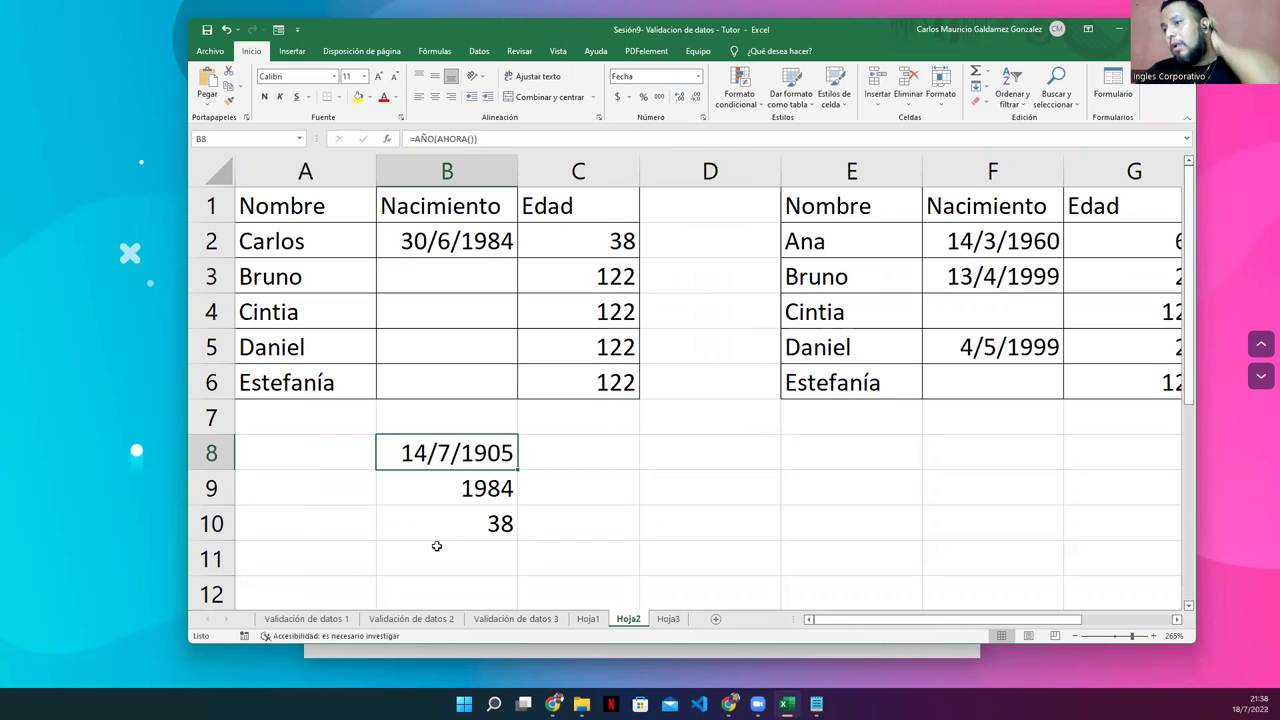
Inspect the contents of B9, B2, B8 and B10
left_click(451, 493)
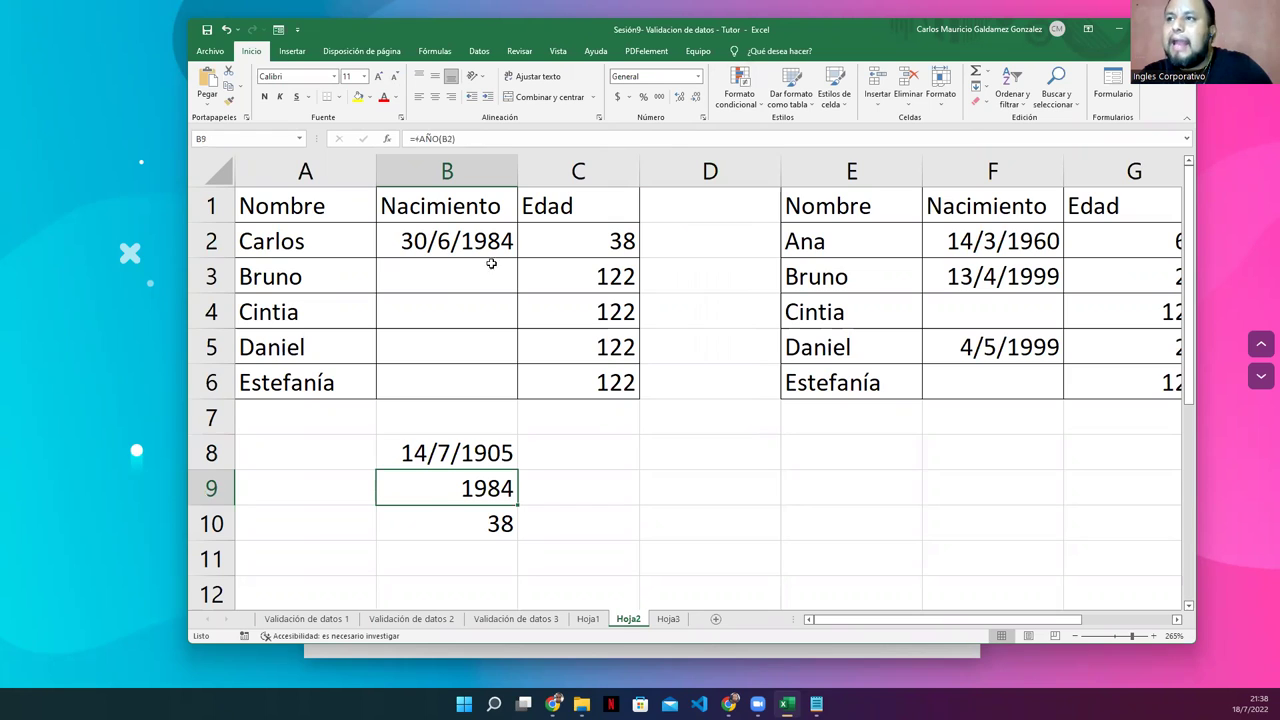
left_click(405, 242)
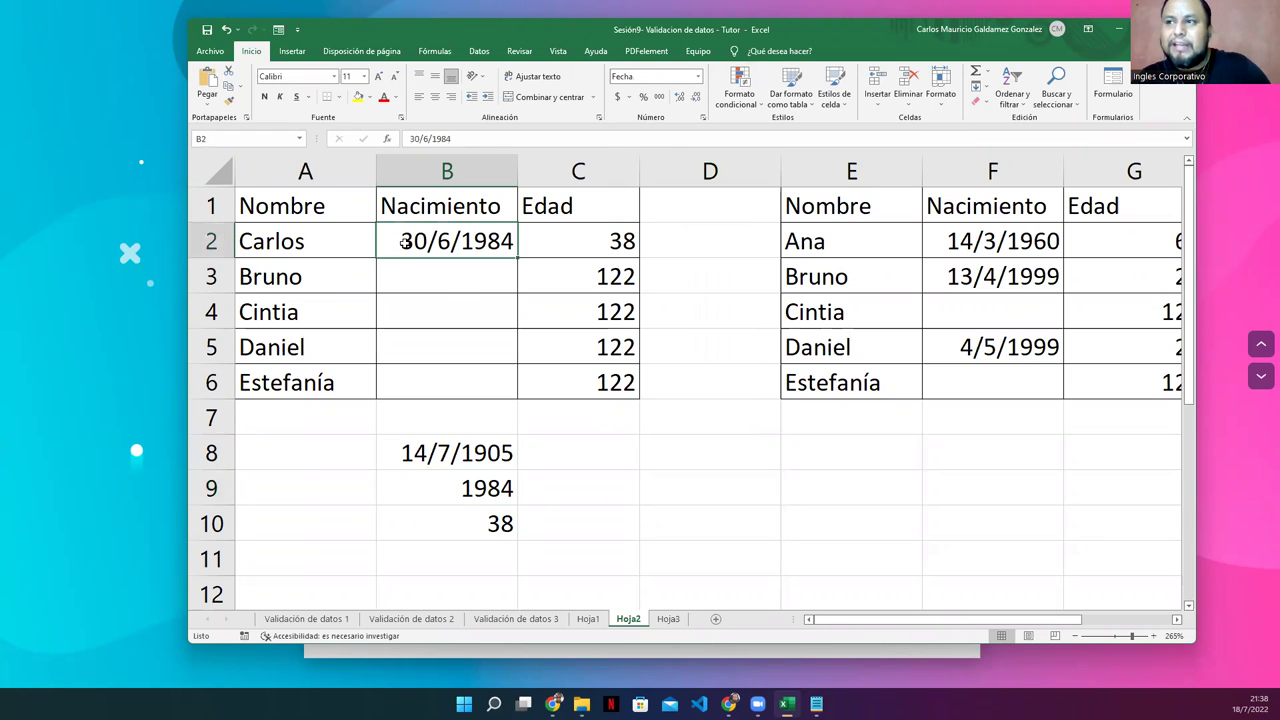
left_click(440, 459)
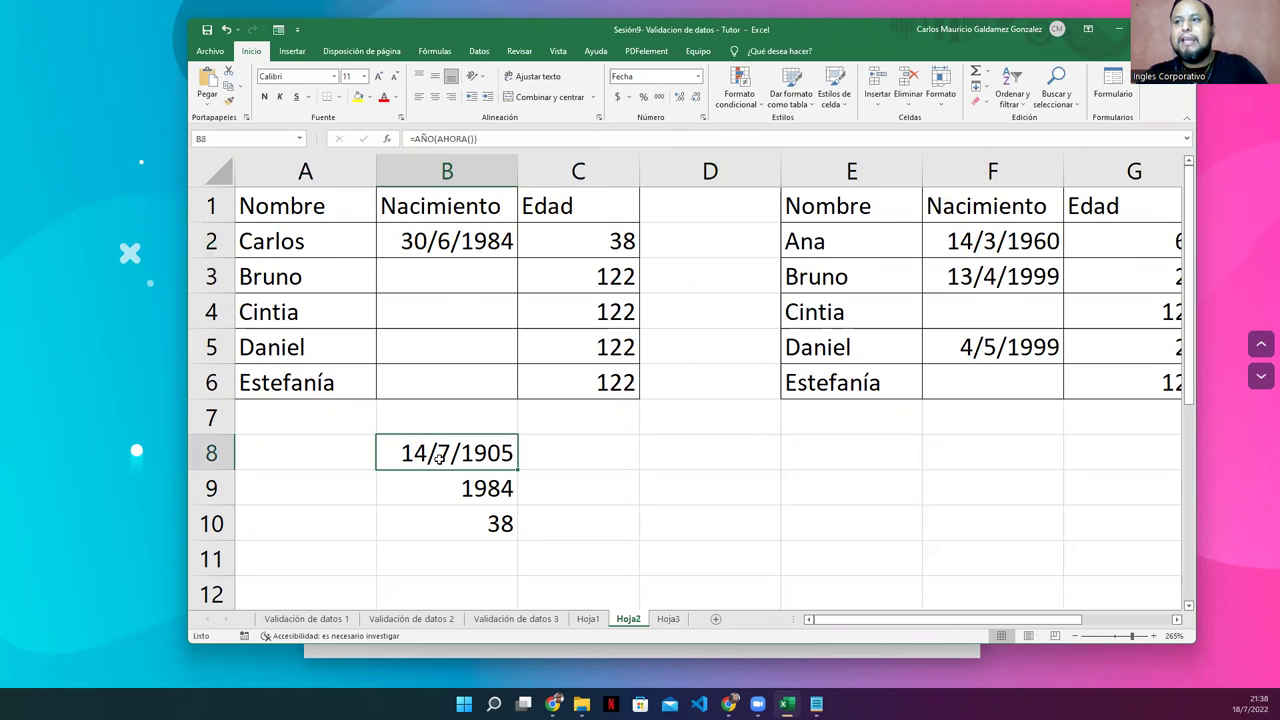
left_click(475, 526)
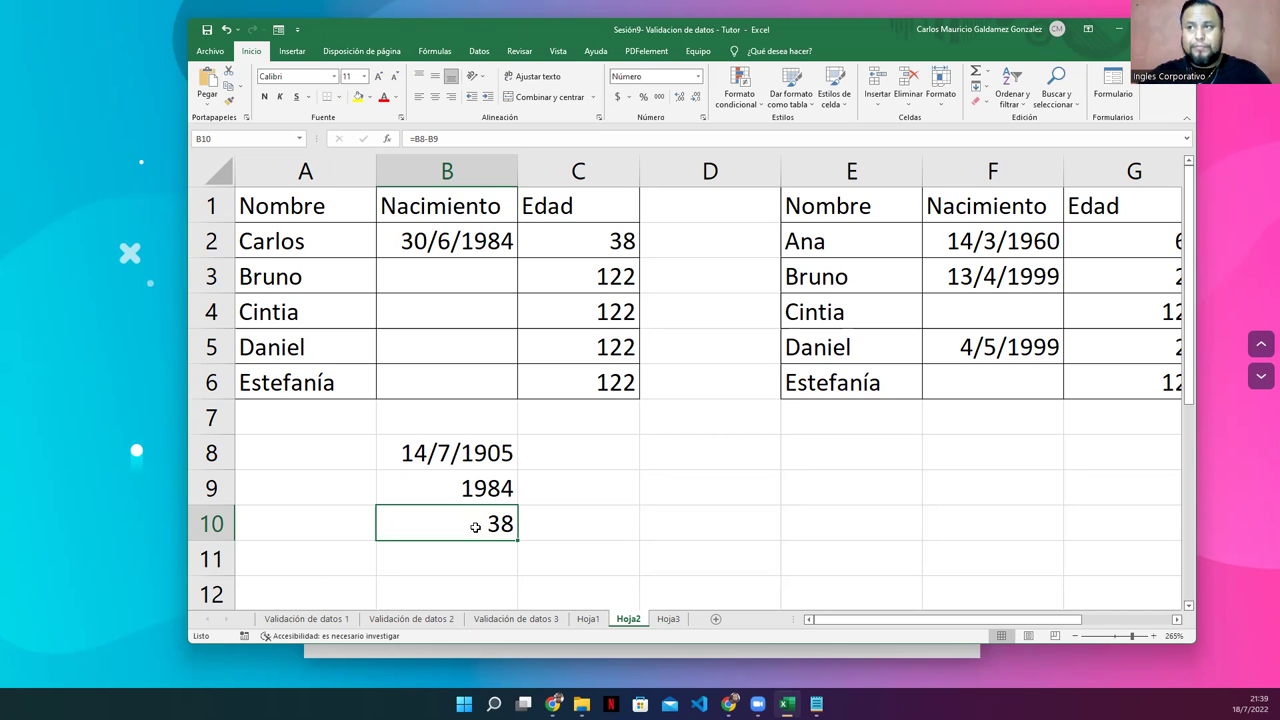
Enter the birth date 5/9/1991 in B3
left_click(404, 248)
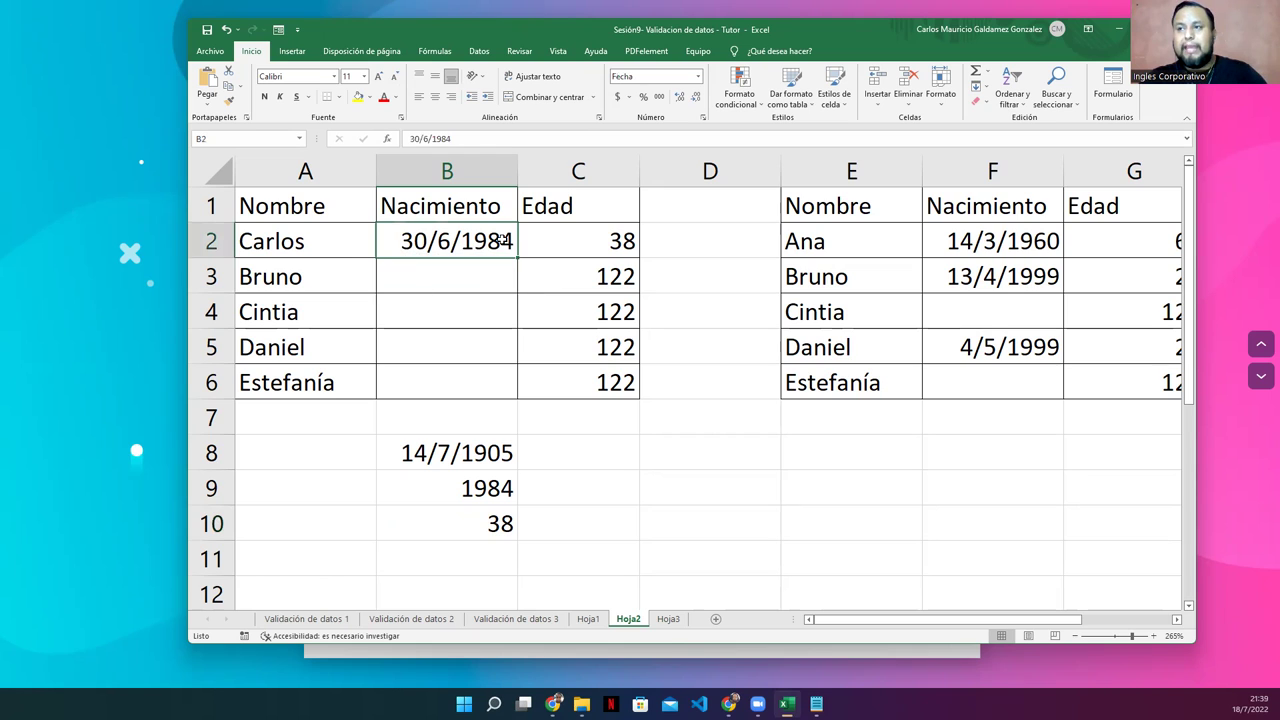
left_click(432, 290)
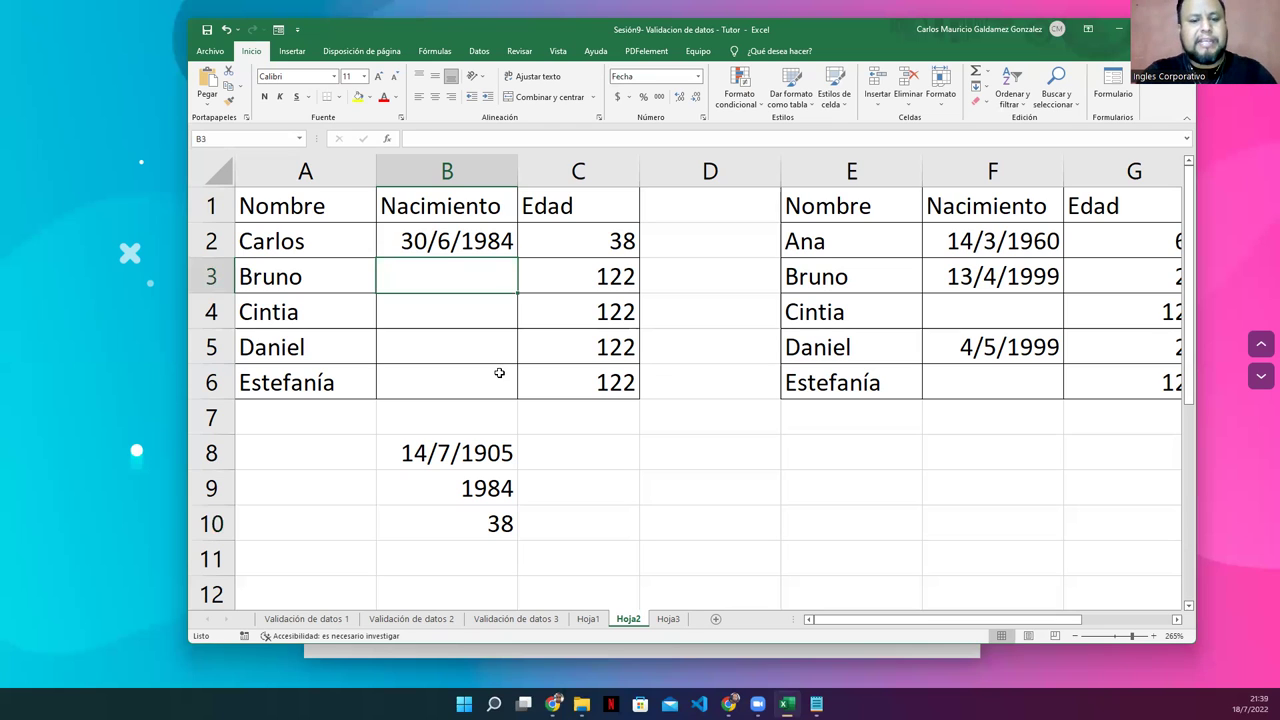
type("5/9")
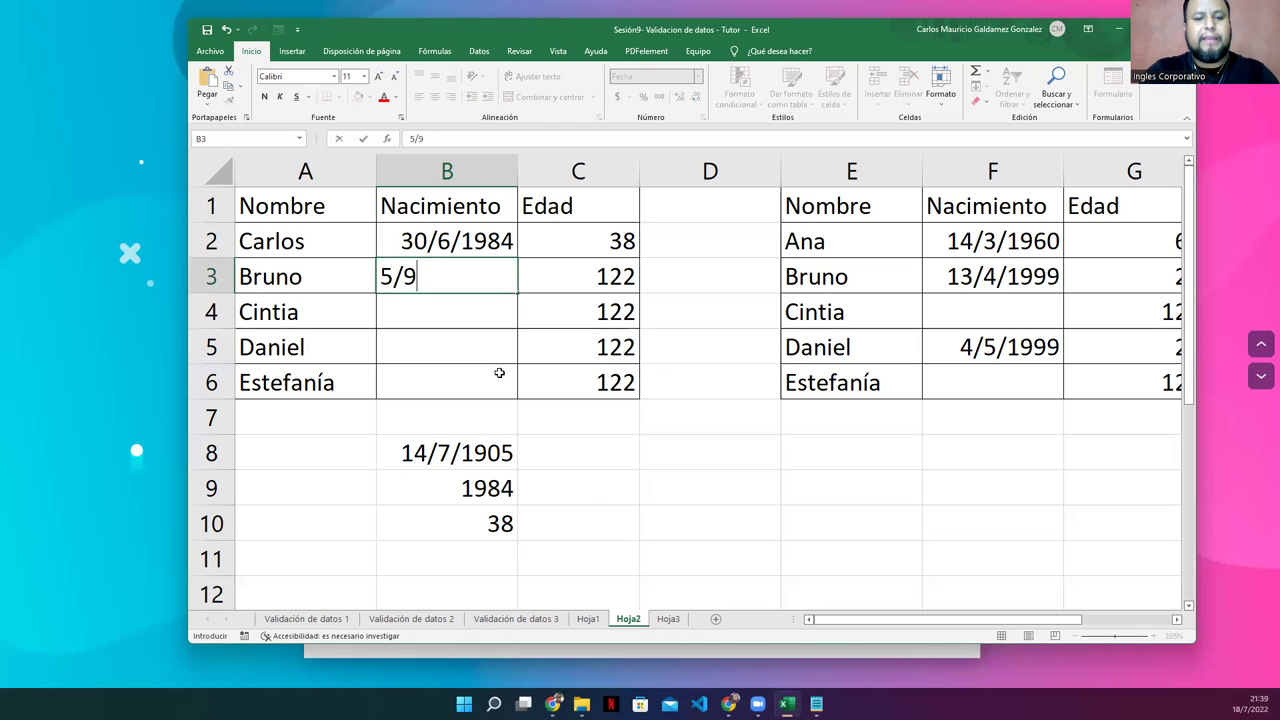
type("/1991")
key("Return")
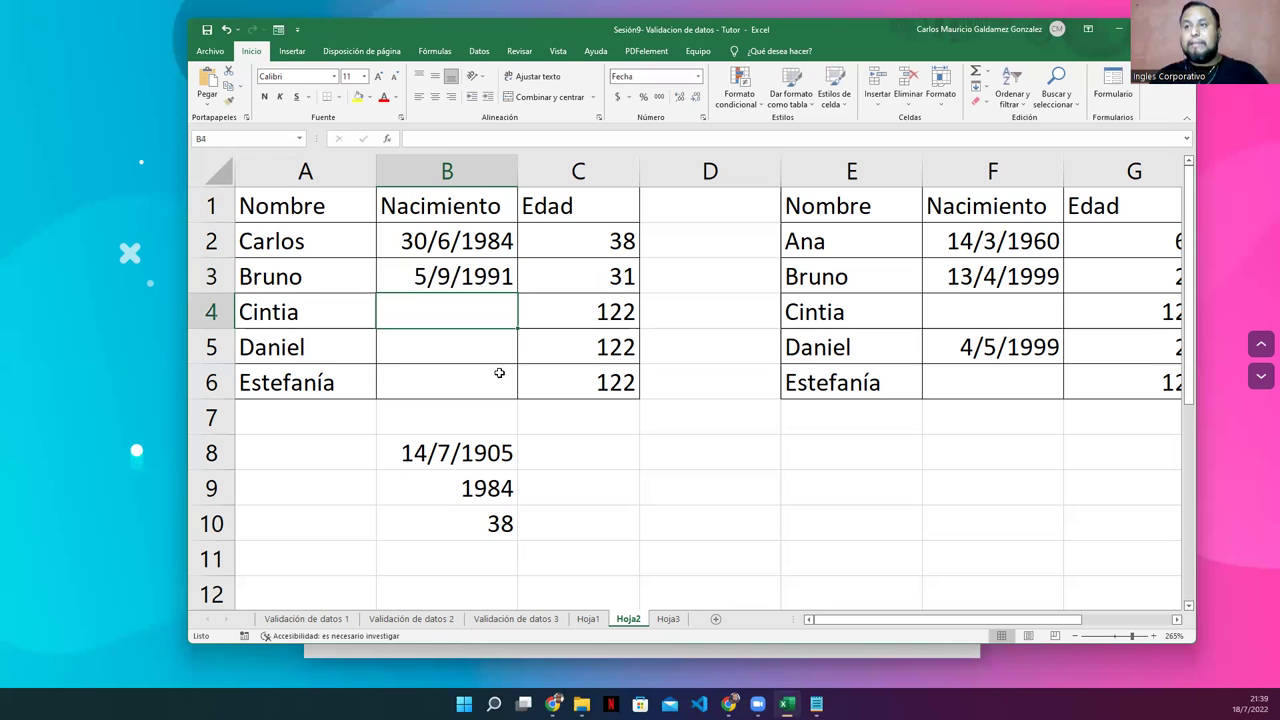
Open C4's age formula without changing it, then select the birth dates B2:B6
left_click(572, 310)
left_click(563, 141)
double_click(592, 311)
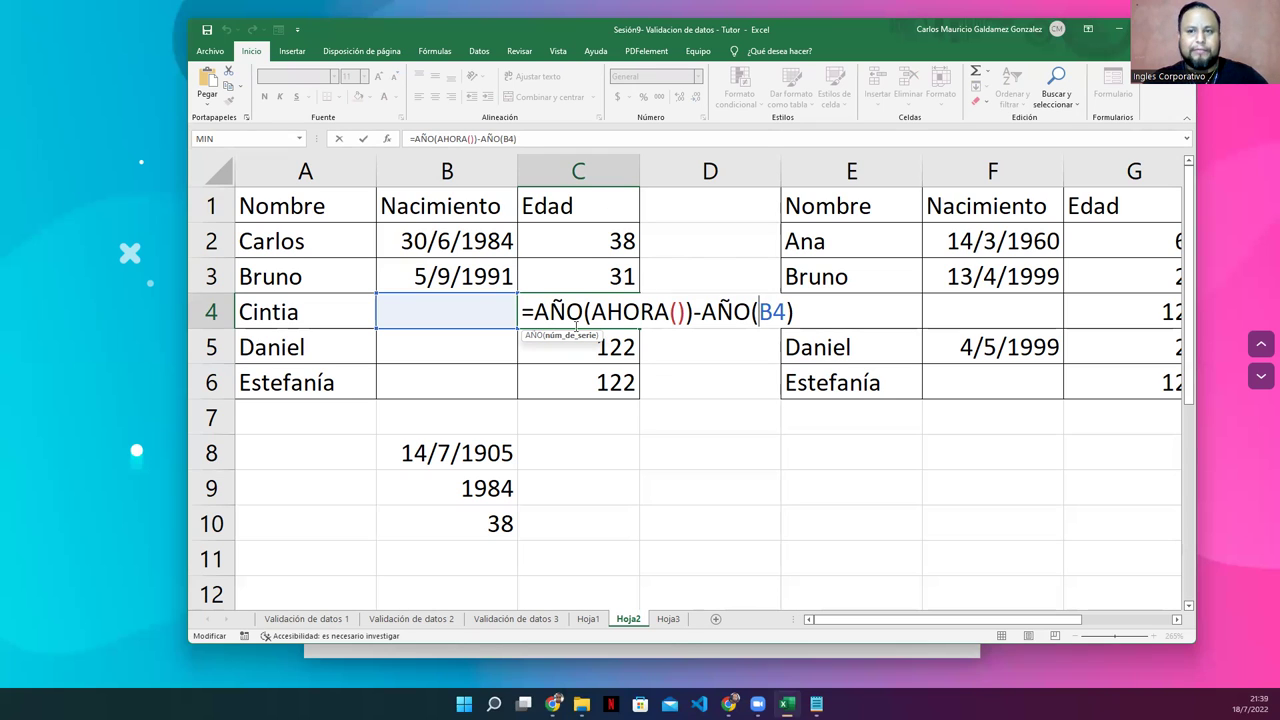
key("Escape")
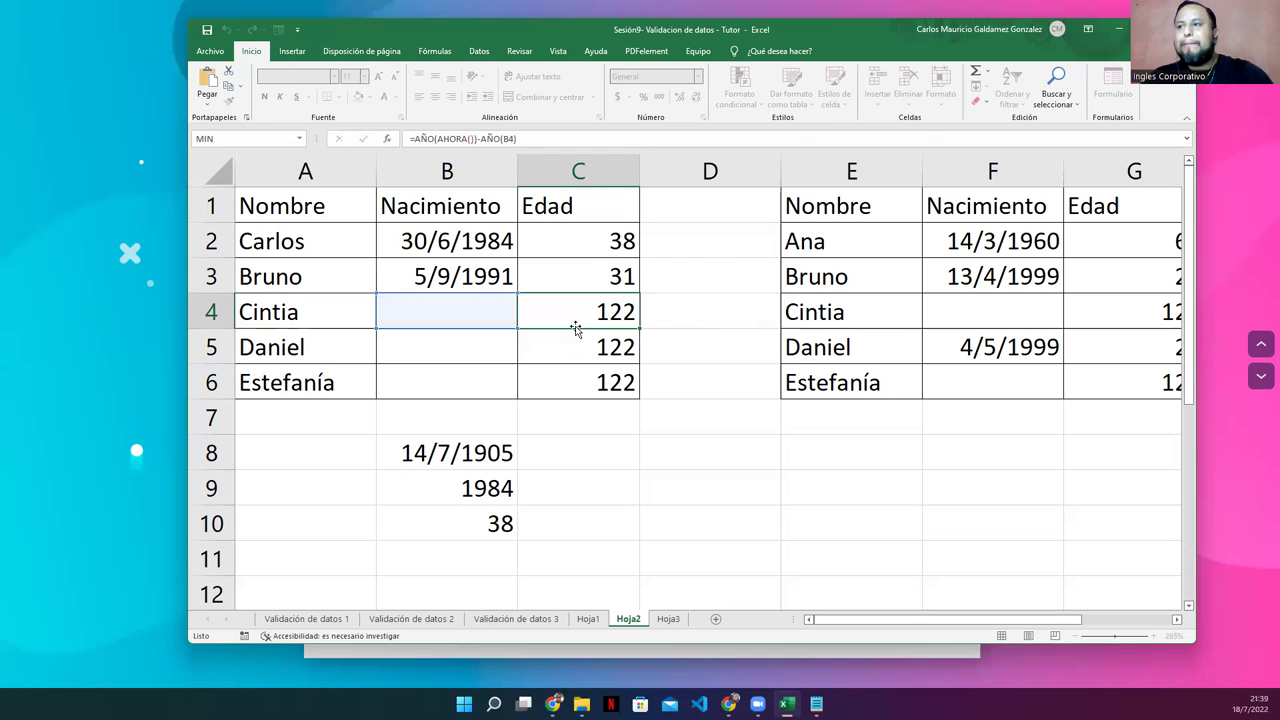
left_click(448, 314)
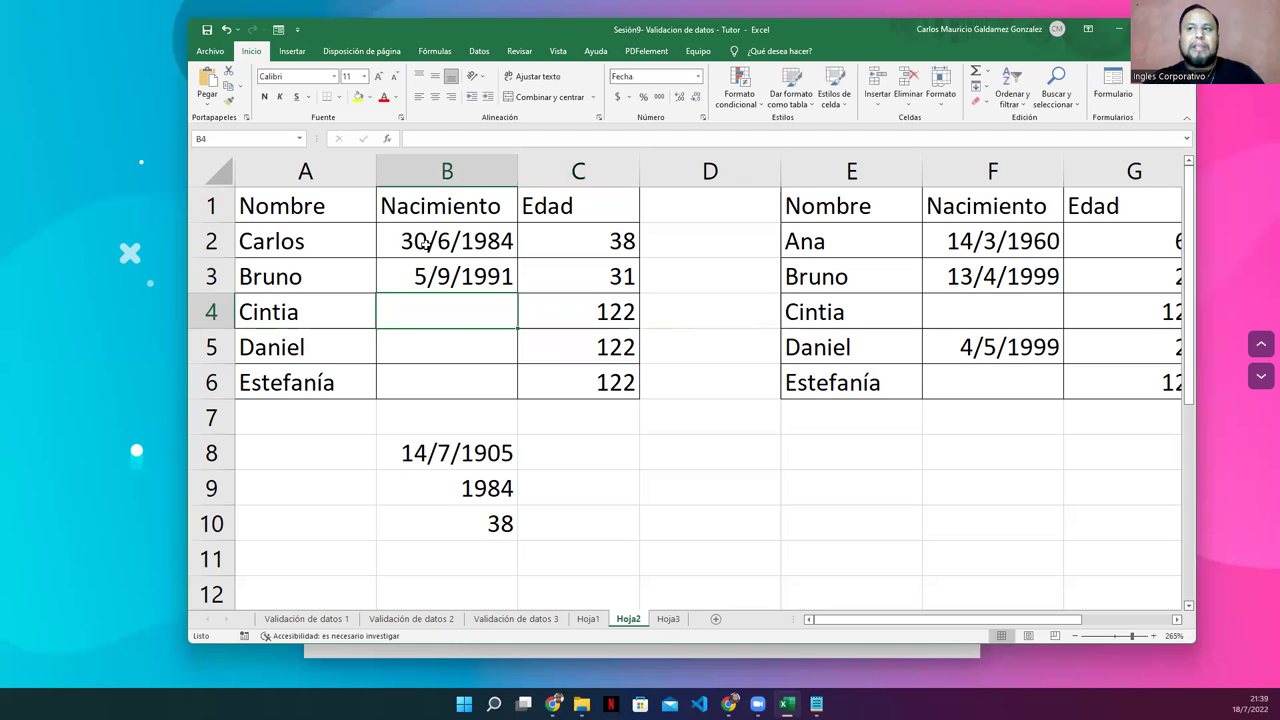
left_click_drag(427, 257, 434, 375)
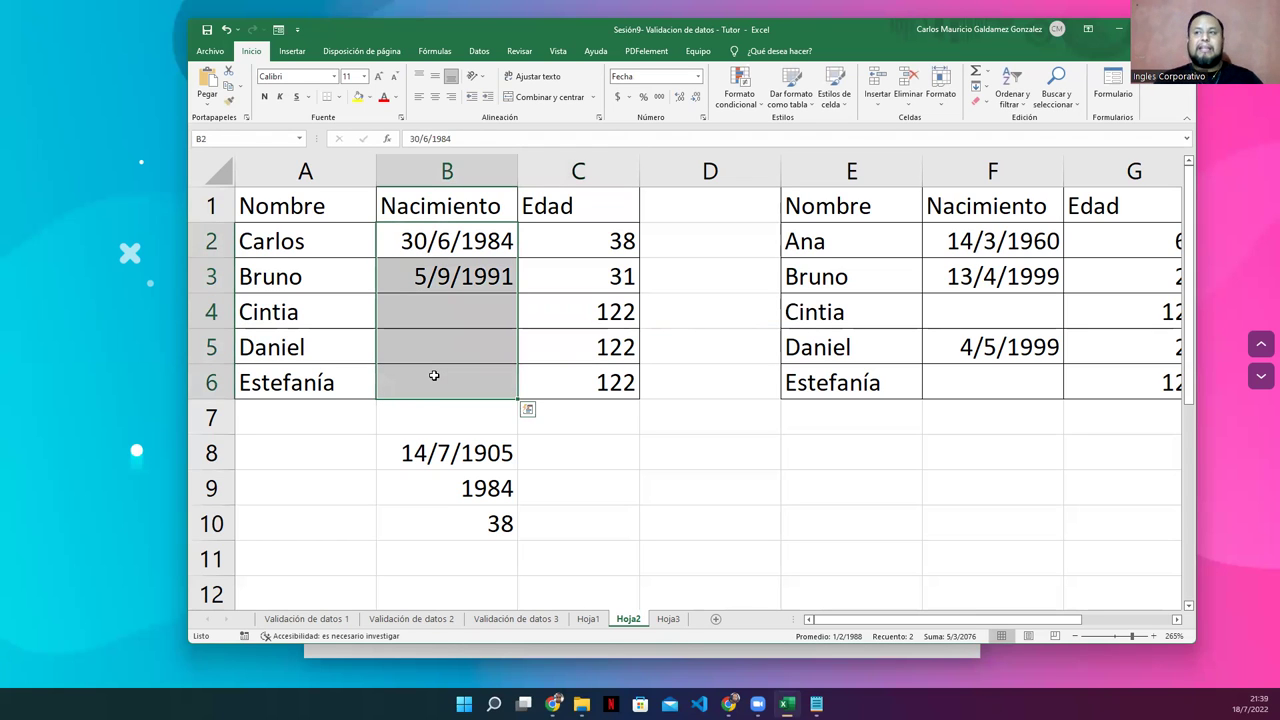
Clear the birth dates in B2:B6 and the helper values in B8:B10, so every age reads 122
key("Delete")
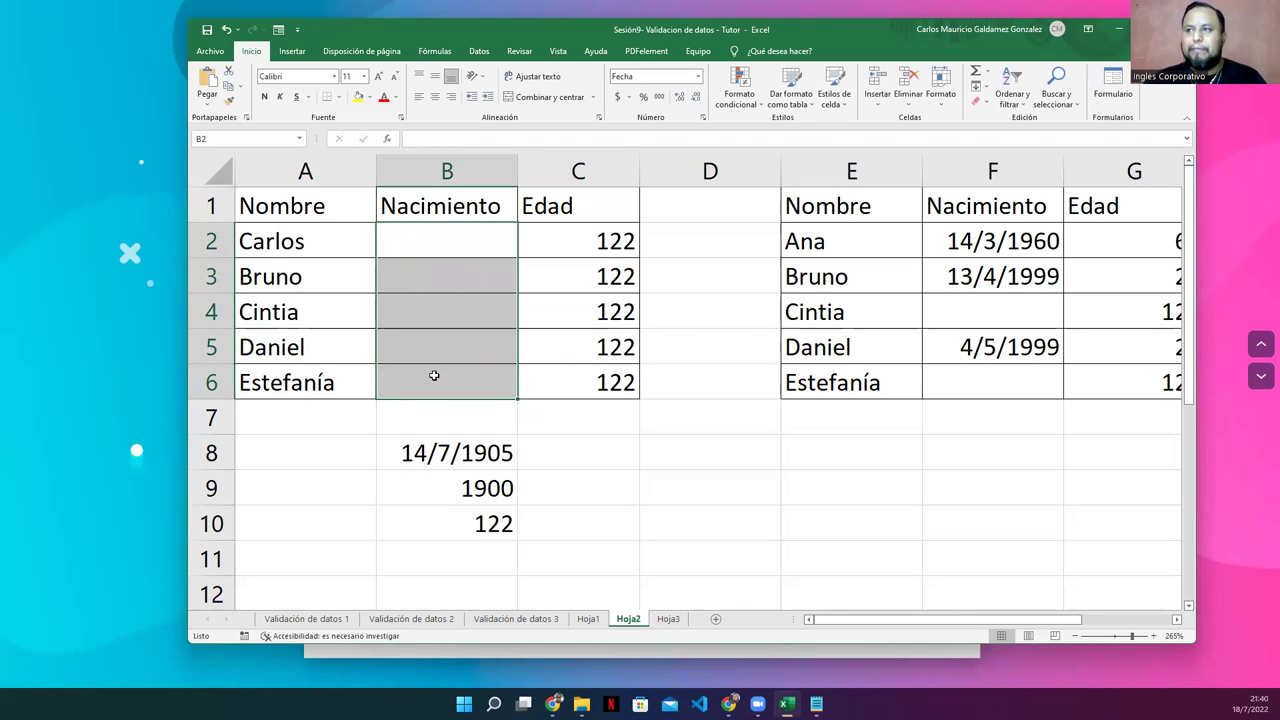
left_click_drag(440, 455, 445, 518)
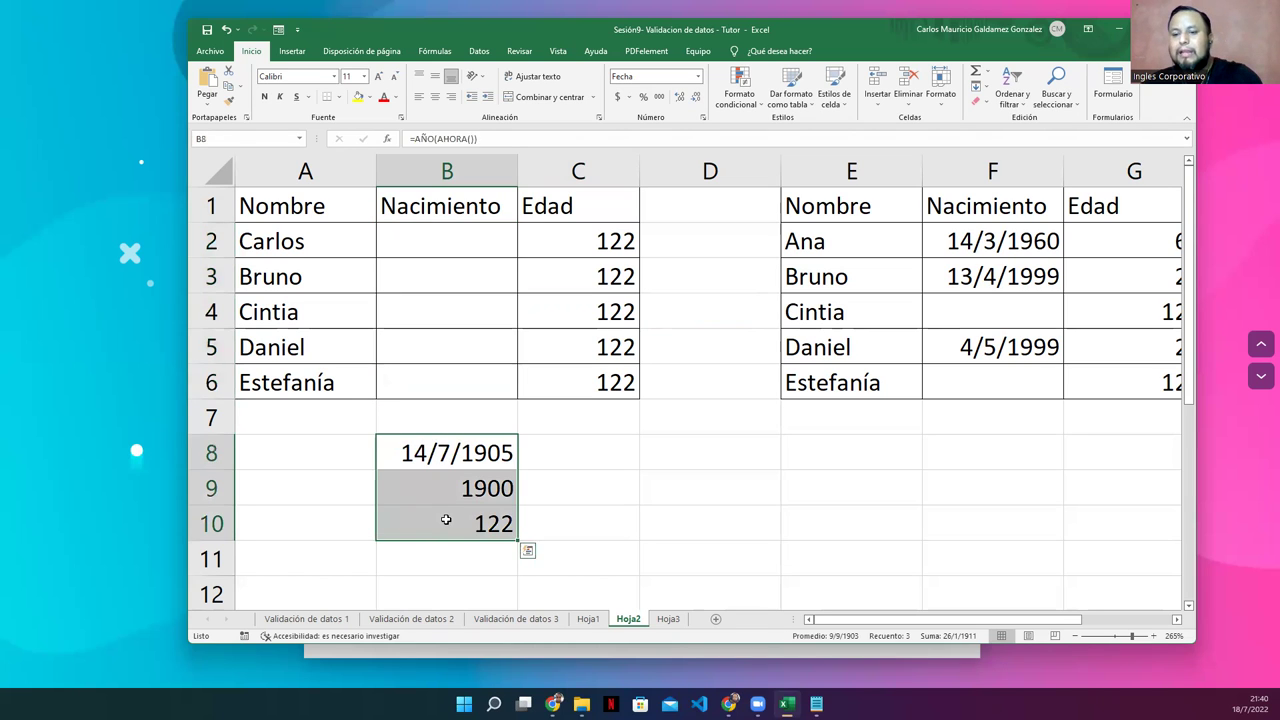
key("Delete")
left_click_drag(460, 236, 459, 378)
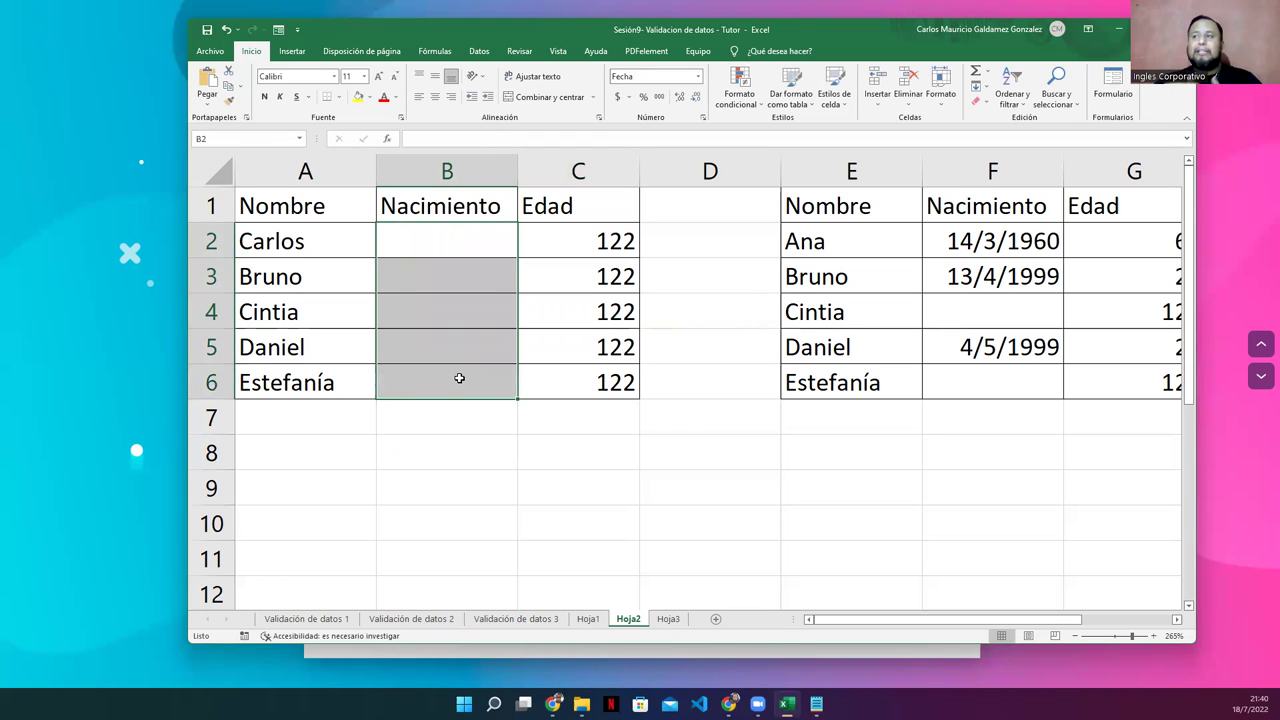
left_click(619, 465)
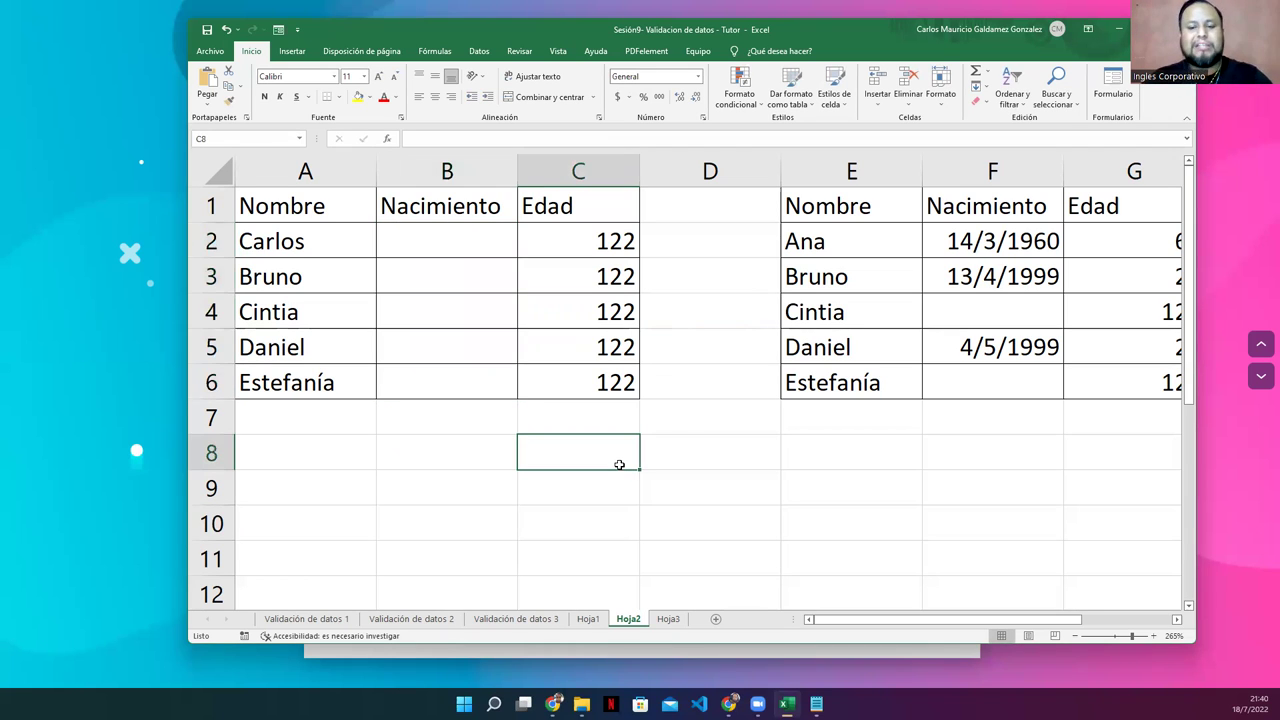
Write the note 'Personas Mayores o iguales de 18' in C8 and 'y Que sean Menores o Iguales de 45' in C9
type("Personas M")
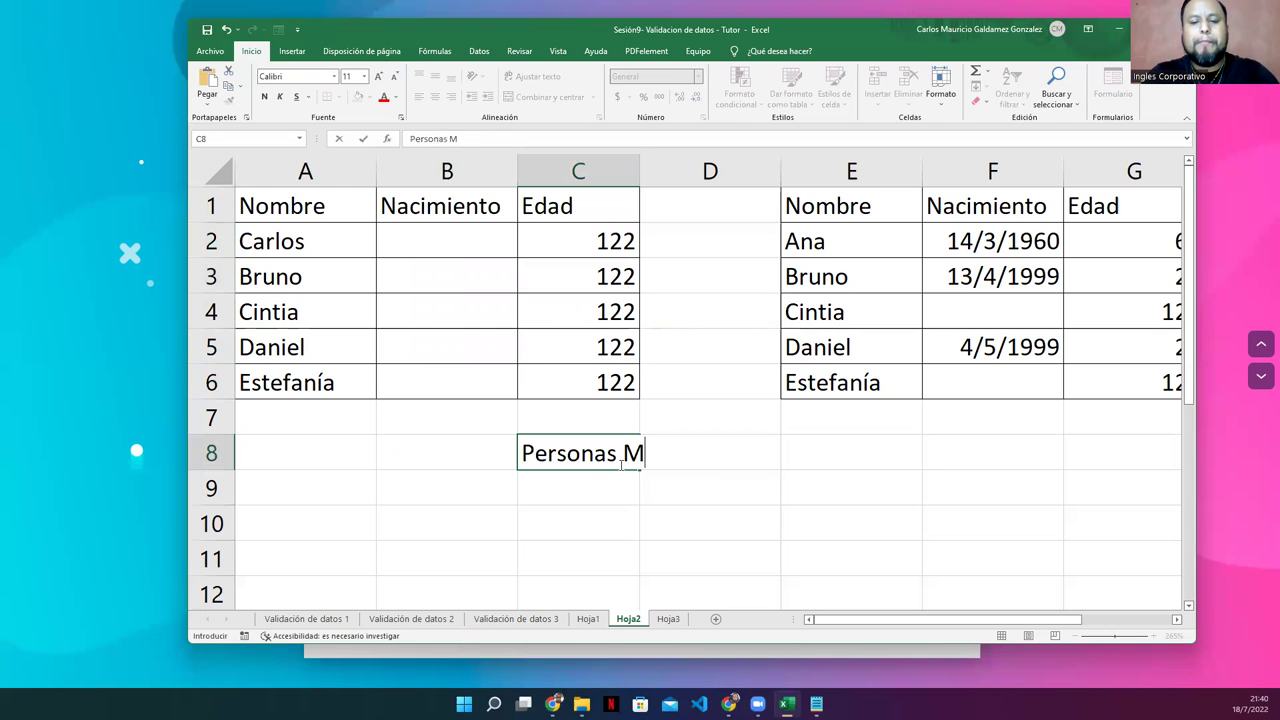
type("enores")
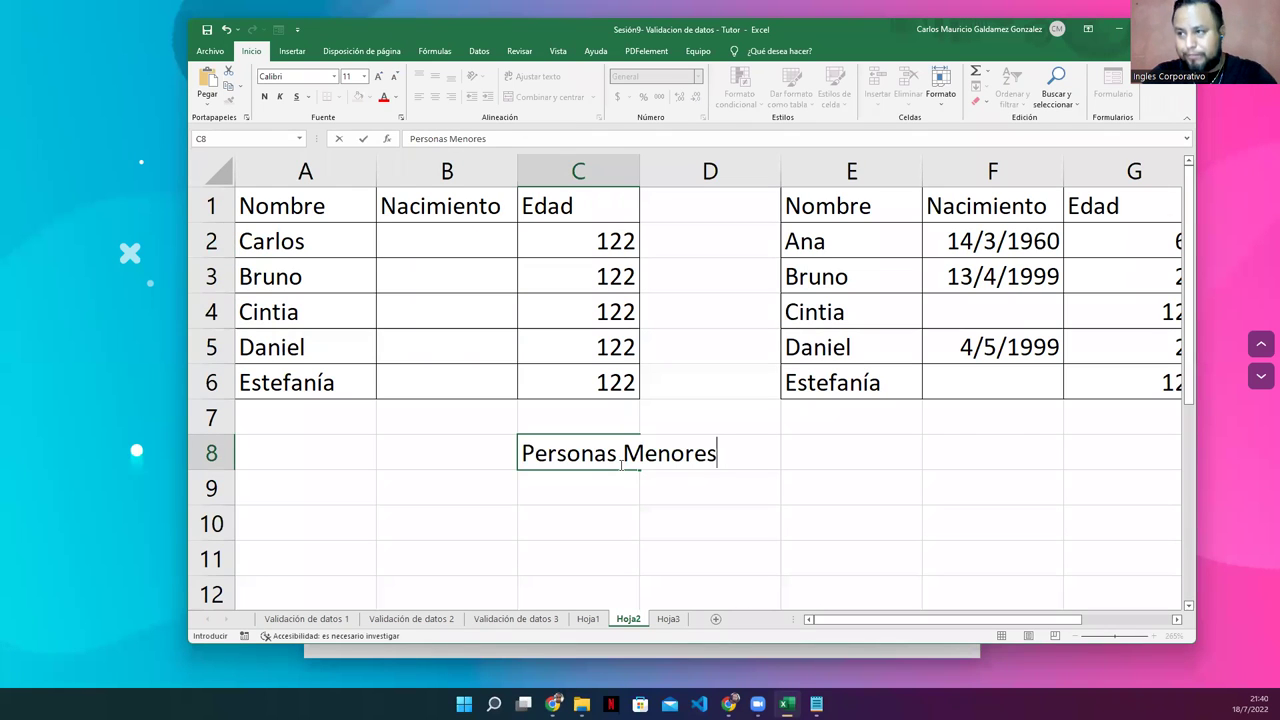
key("BackSpace")
key("BackSpace")
key("BackSpace")
key("BackSpace")
type("Mayores de 18")
key("BackSpace")
key("BackSpace")
key("BackSpace")
key("BackSpace")
key("BackSpace")
type("o igales")
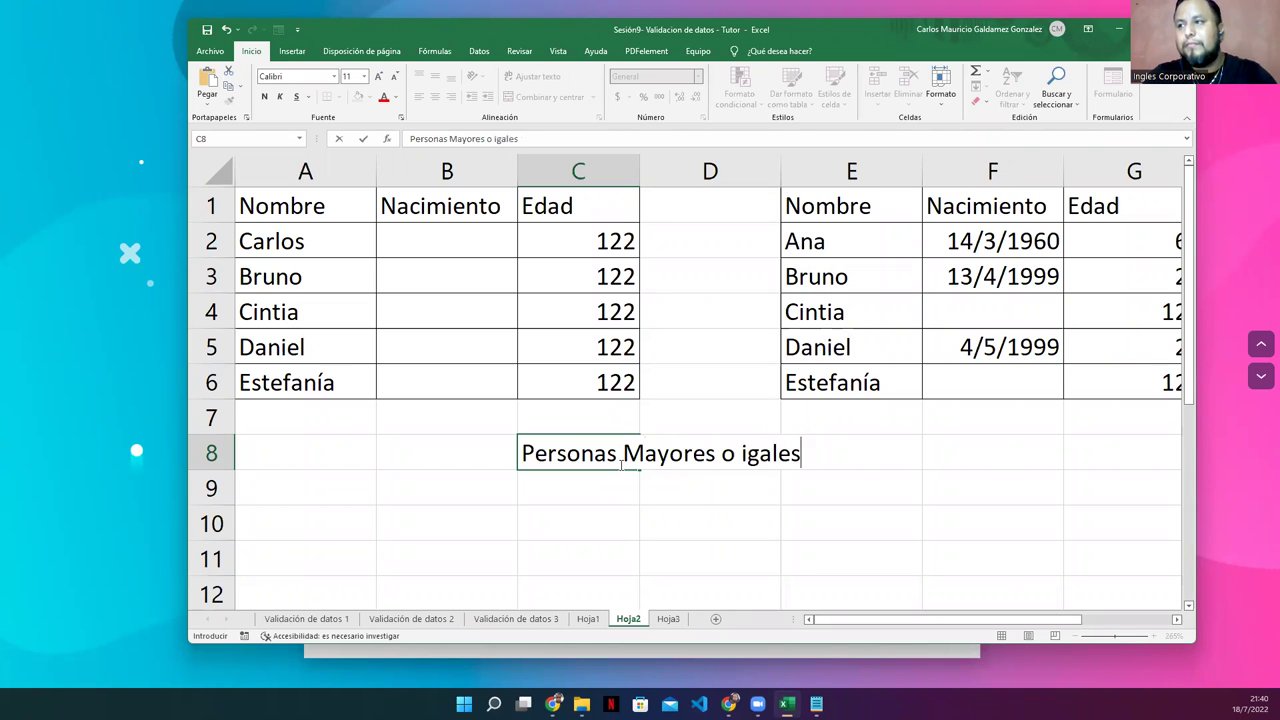
key("BackSpace")
key("BackSpace")
key("BackSpace")
key("BackSpace")
type("uales de 18")
key("Return")
type("y Que sean Menores o Iguales de ")
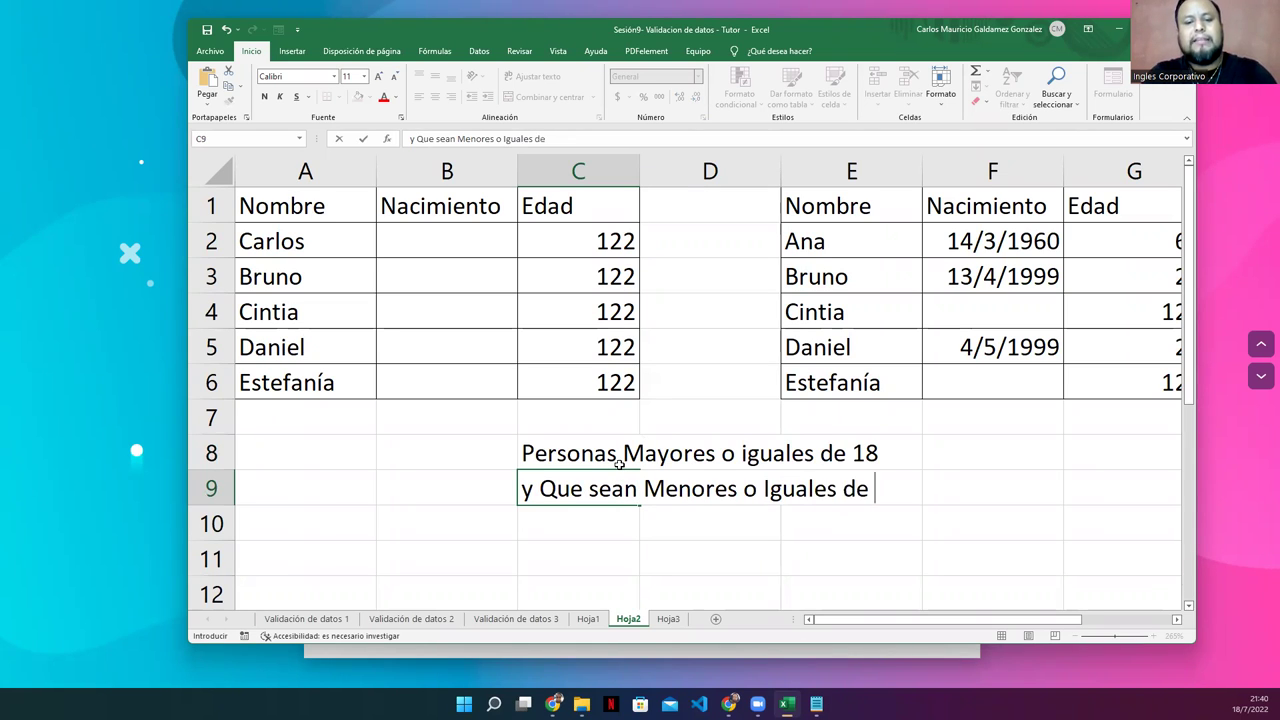
type("45")
key("Return")
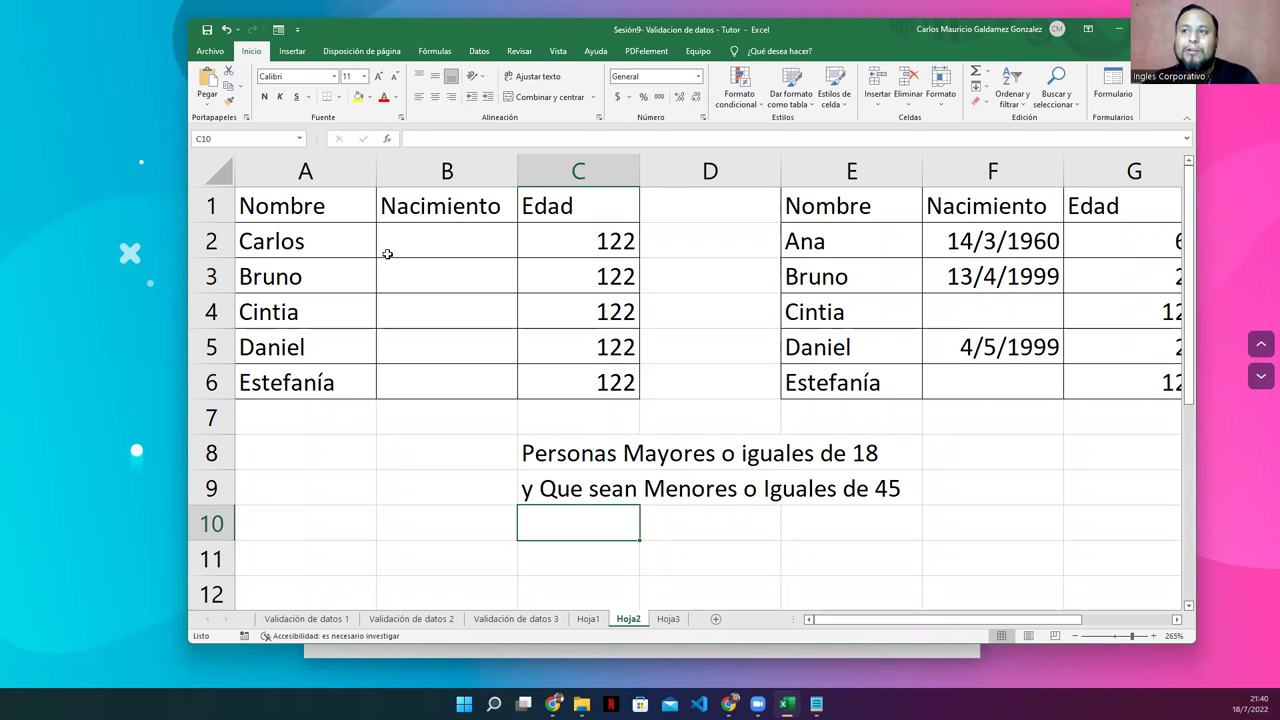
left_click_drag(414, 247, 424, 379)
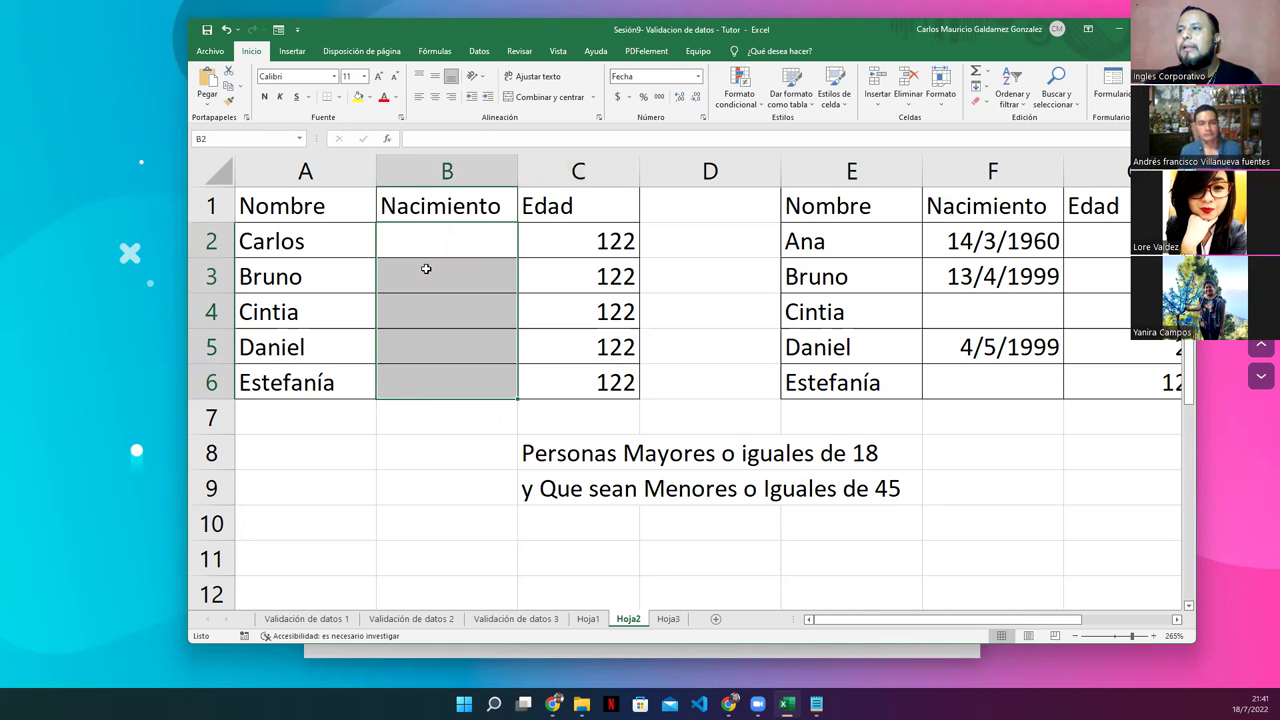
Open Validación de datos for B2:B6 and allow Fecha values with the entre condition
left_click(479, 52)
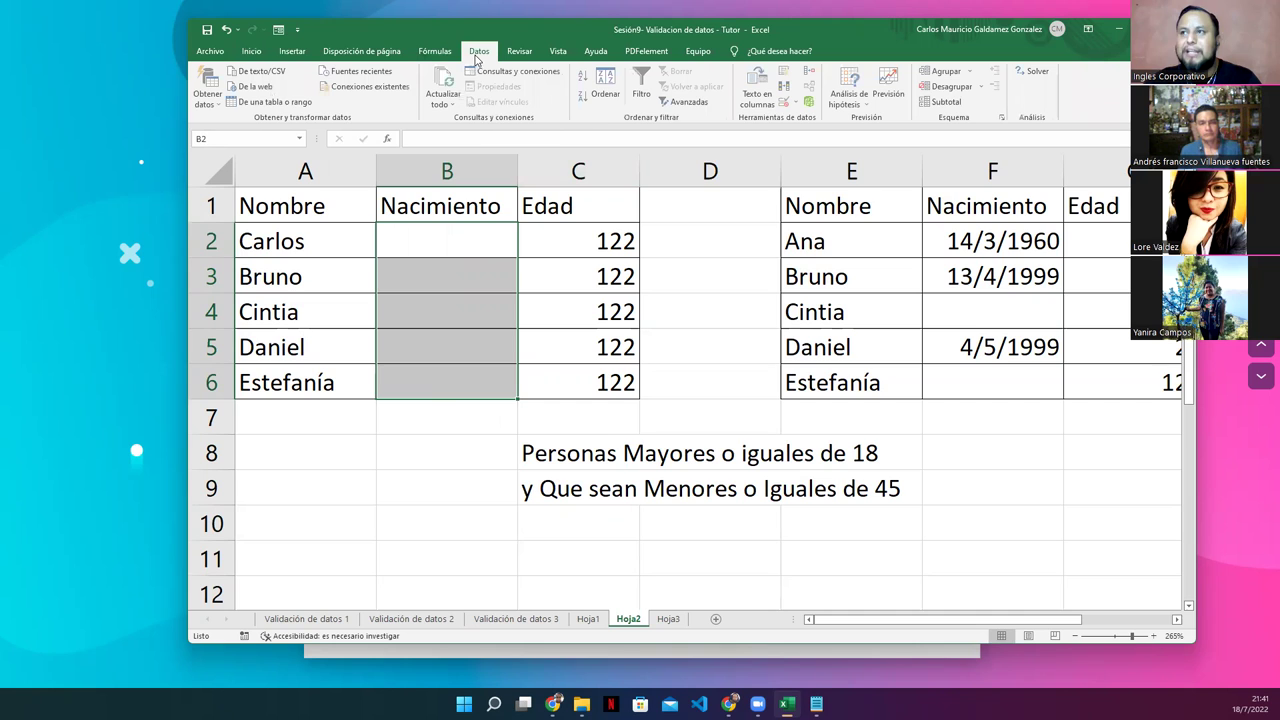
left_click(786, 105)
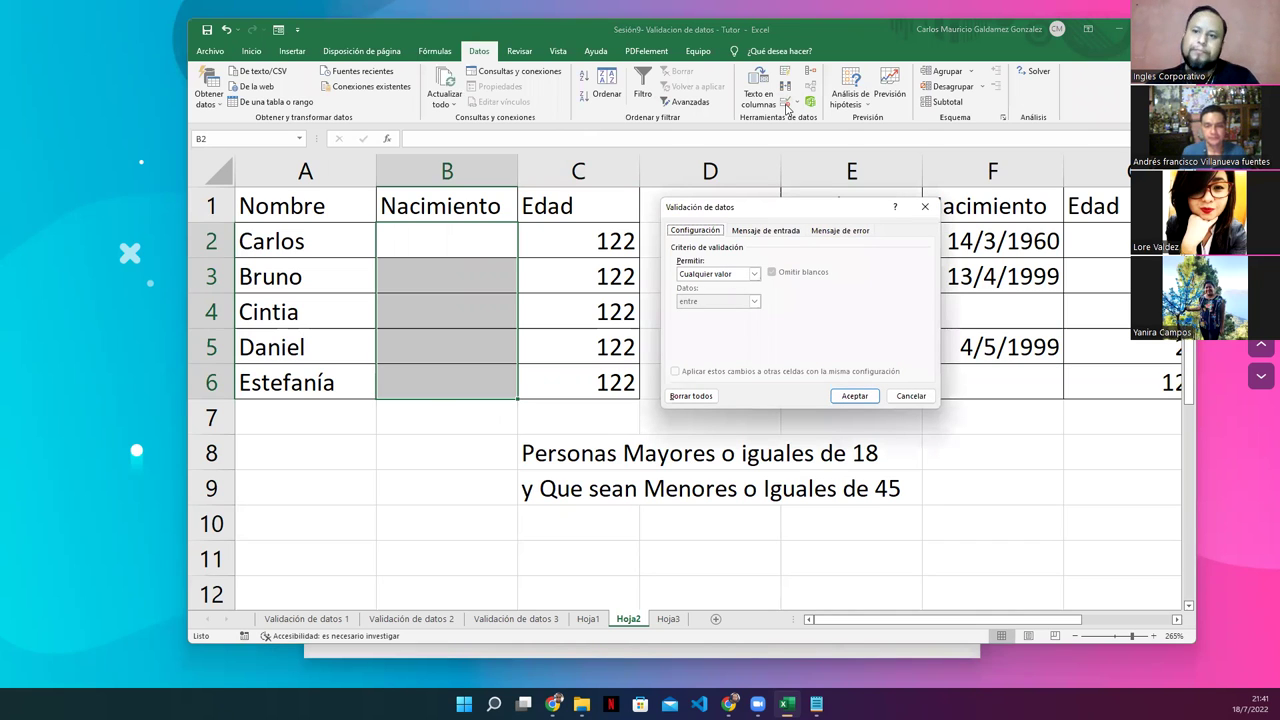
left_click(755, 280)
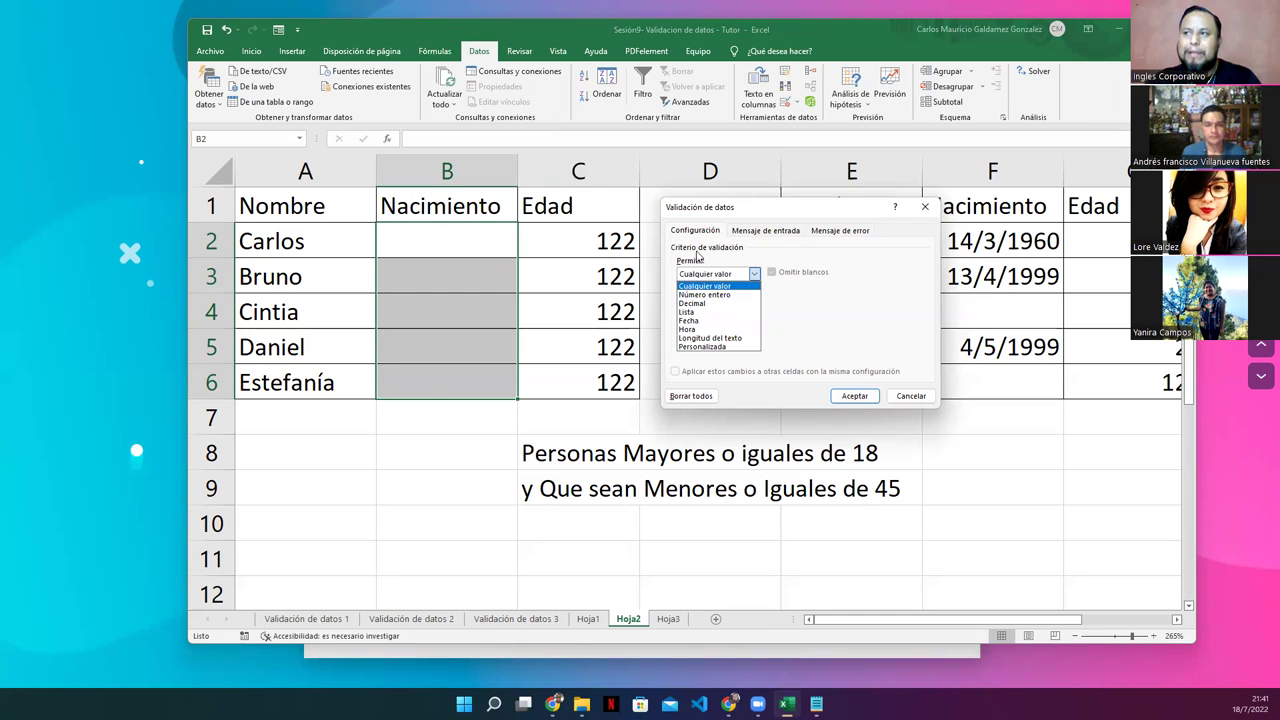
left_click(689, 320)
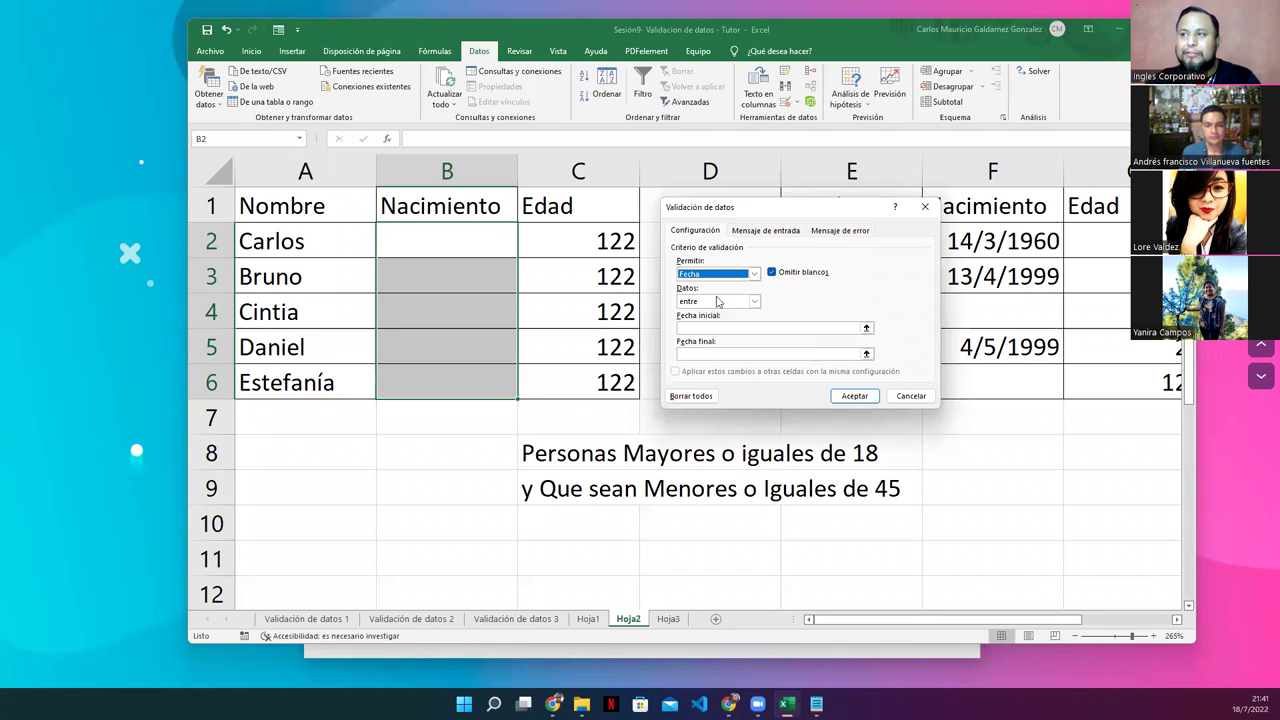
left_click(755, 303)
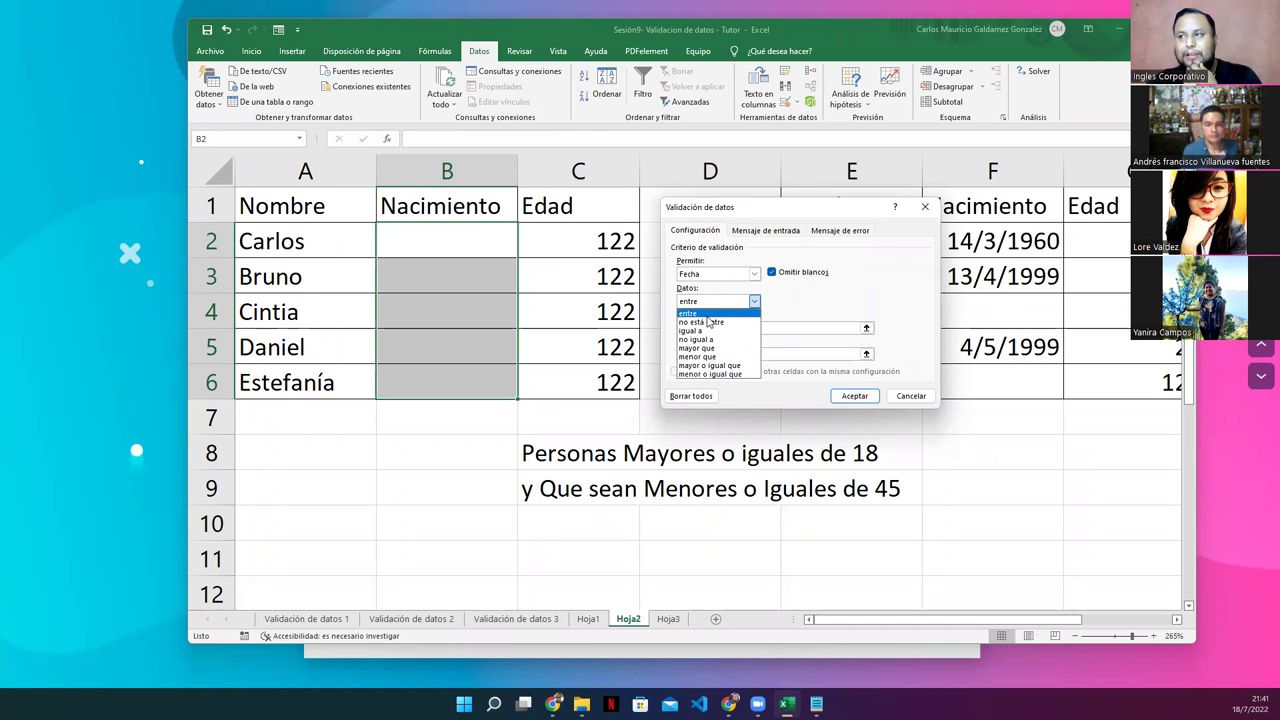
left_click(707, 315)
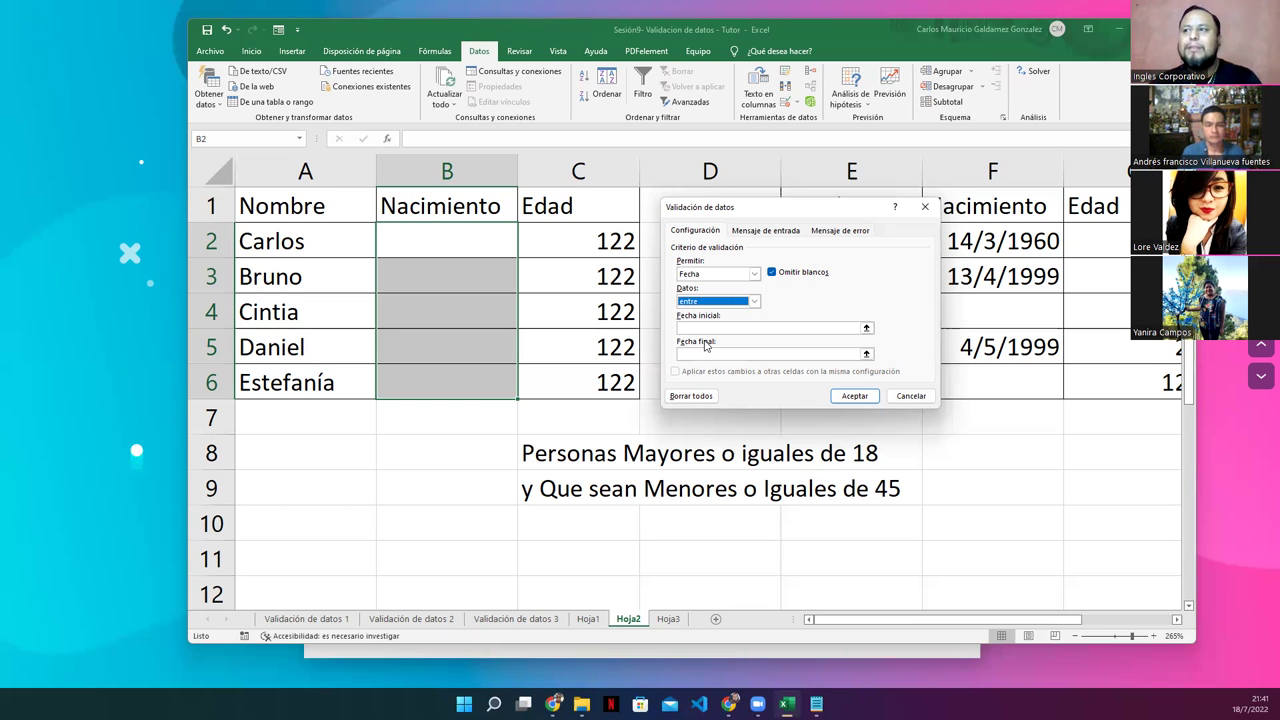
Enter 31/12/2004 as the Fecha final, keeping the entre comparison
left_click(726, 327)
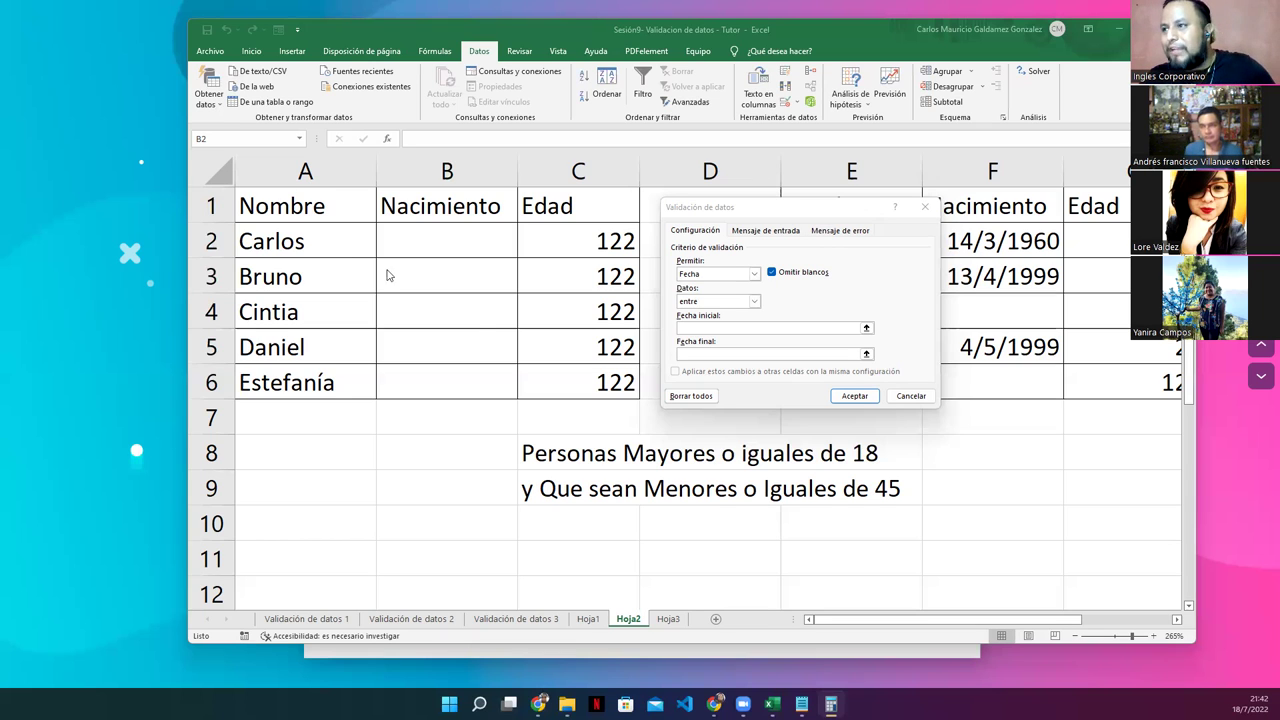
left_click(726, 354)
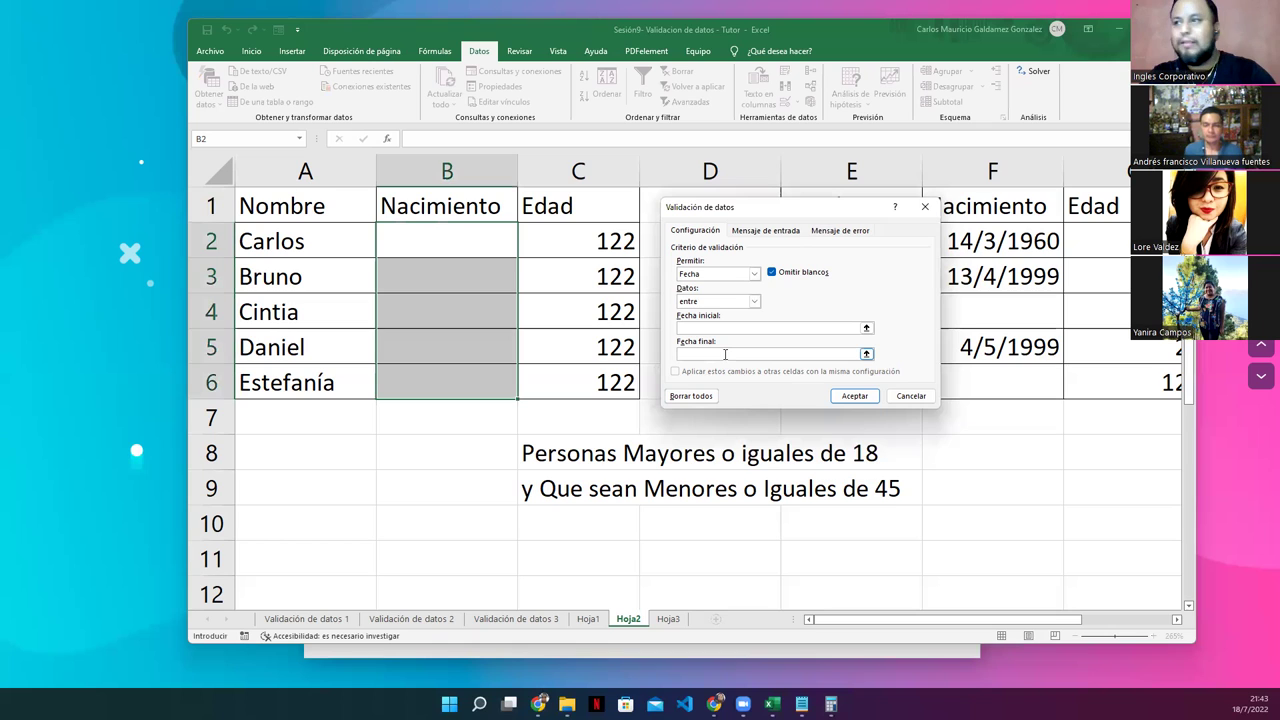
type("31")
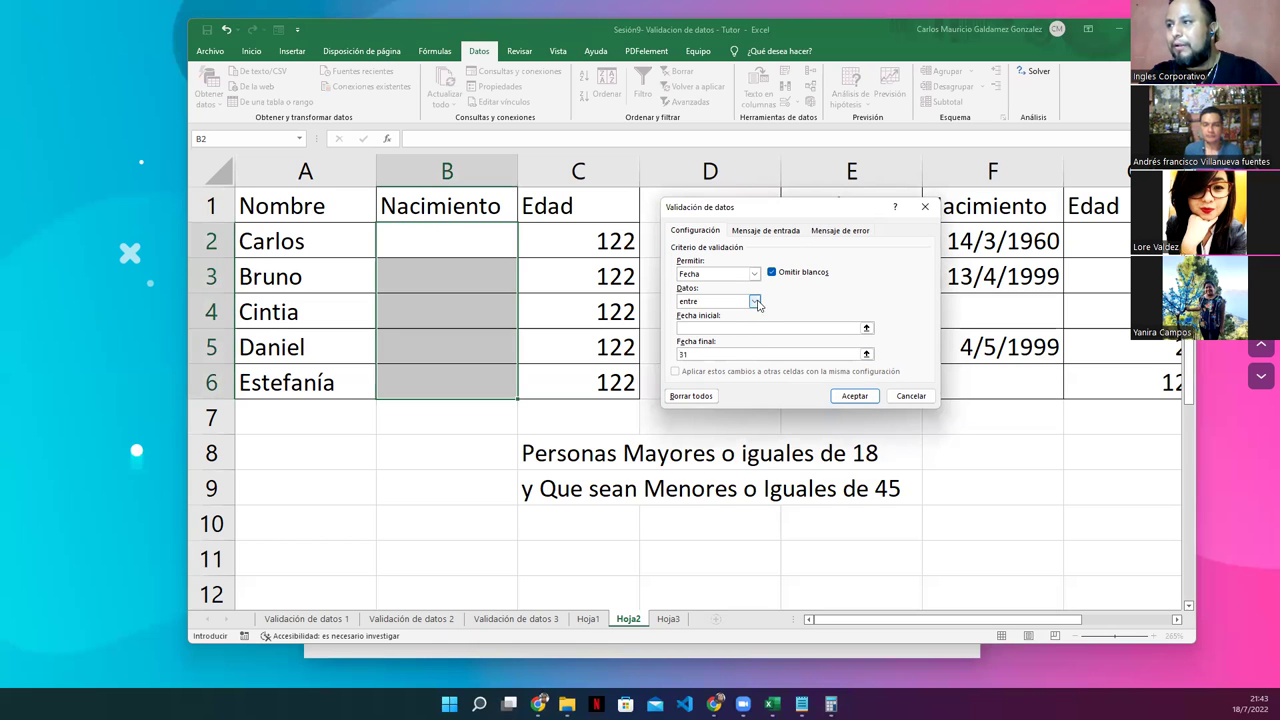
left_click(755, 301)
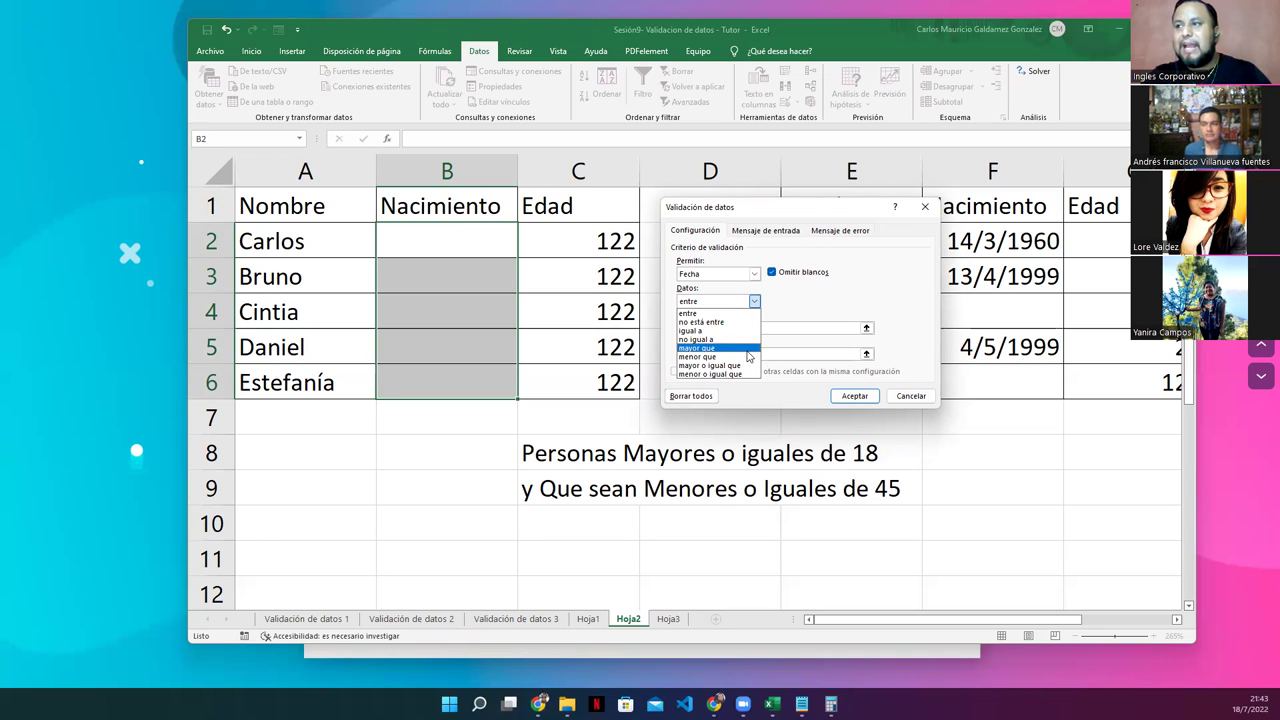
left_click(700, 313)
left_click(744, 355)
type("31/")
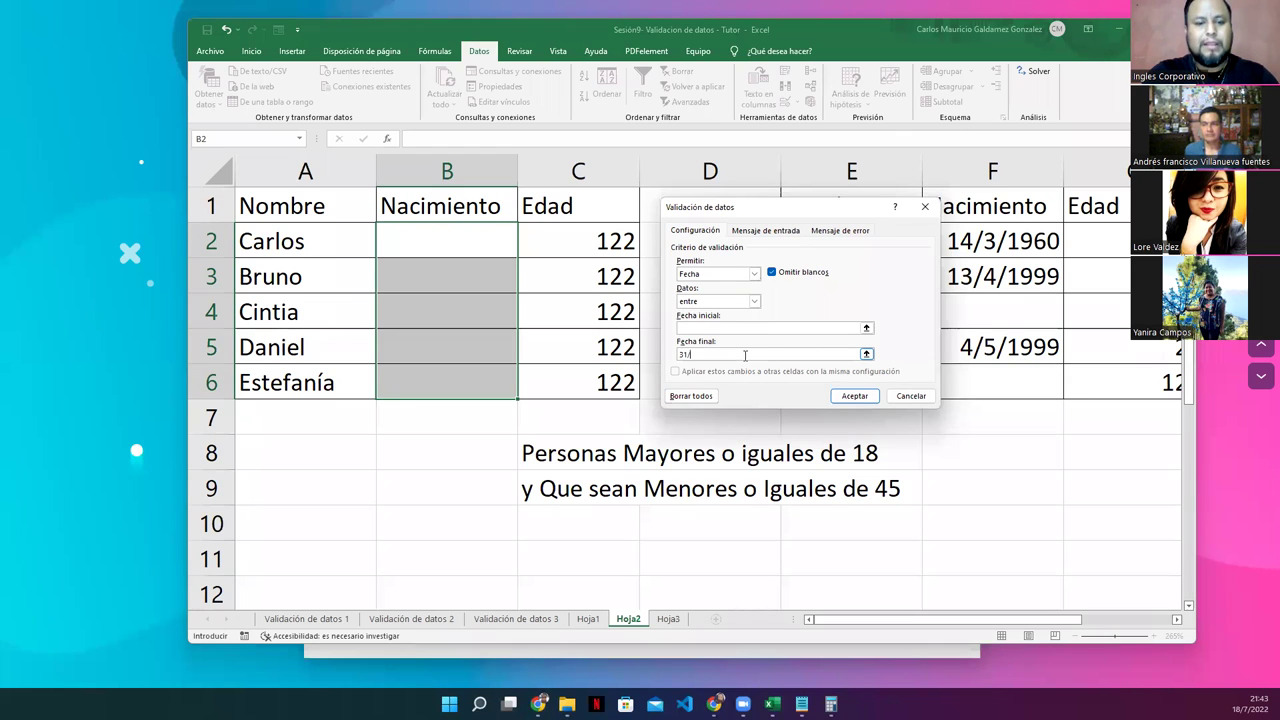
type("12")
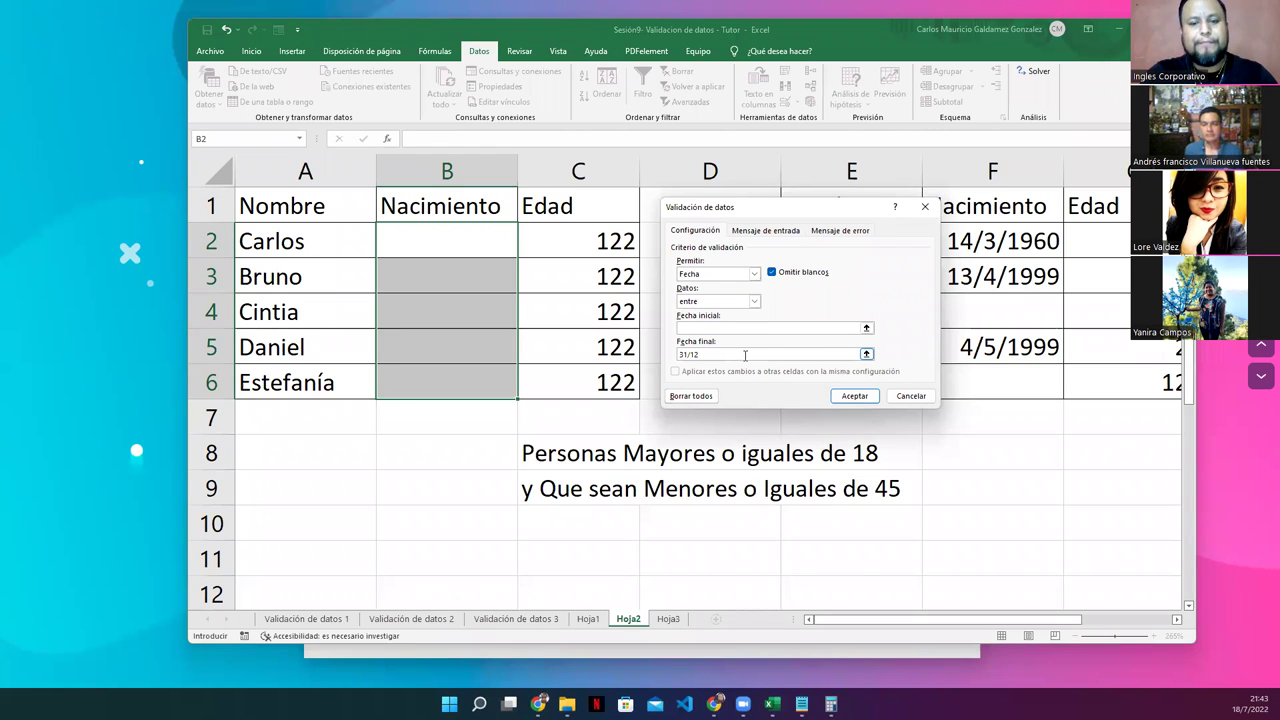
type("/2004")
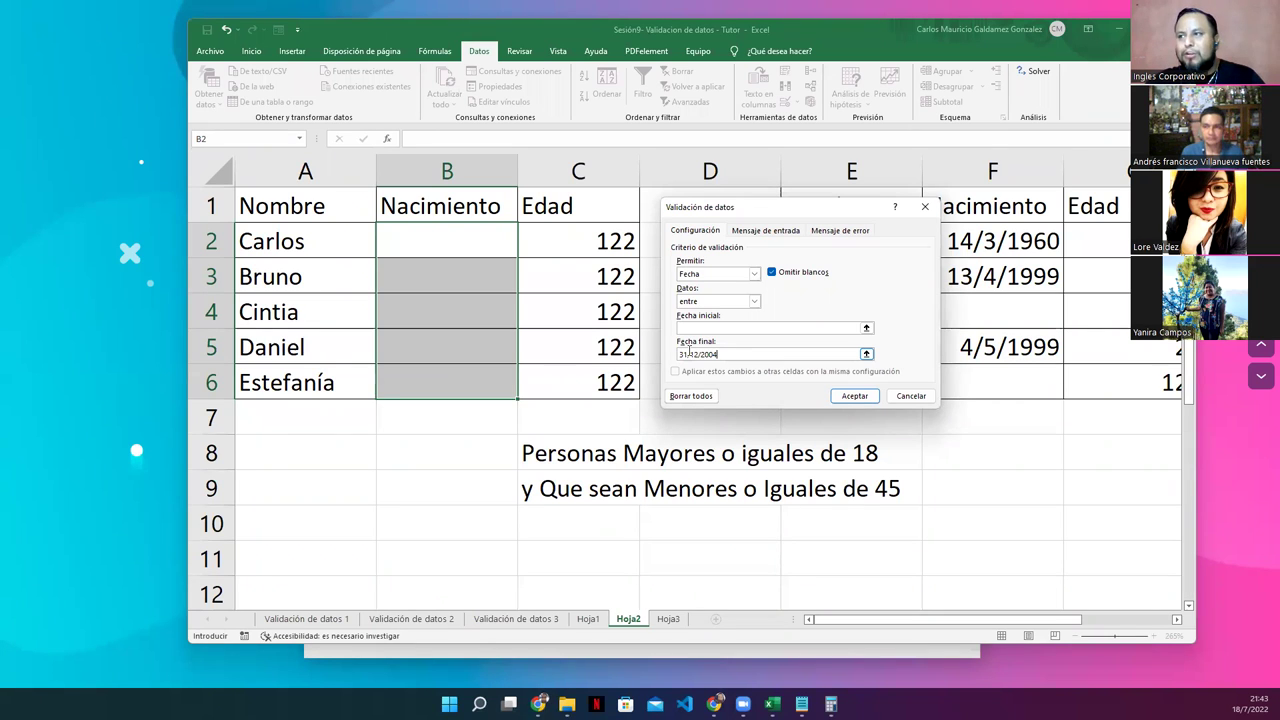
left_click(703, 345)
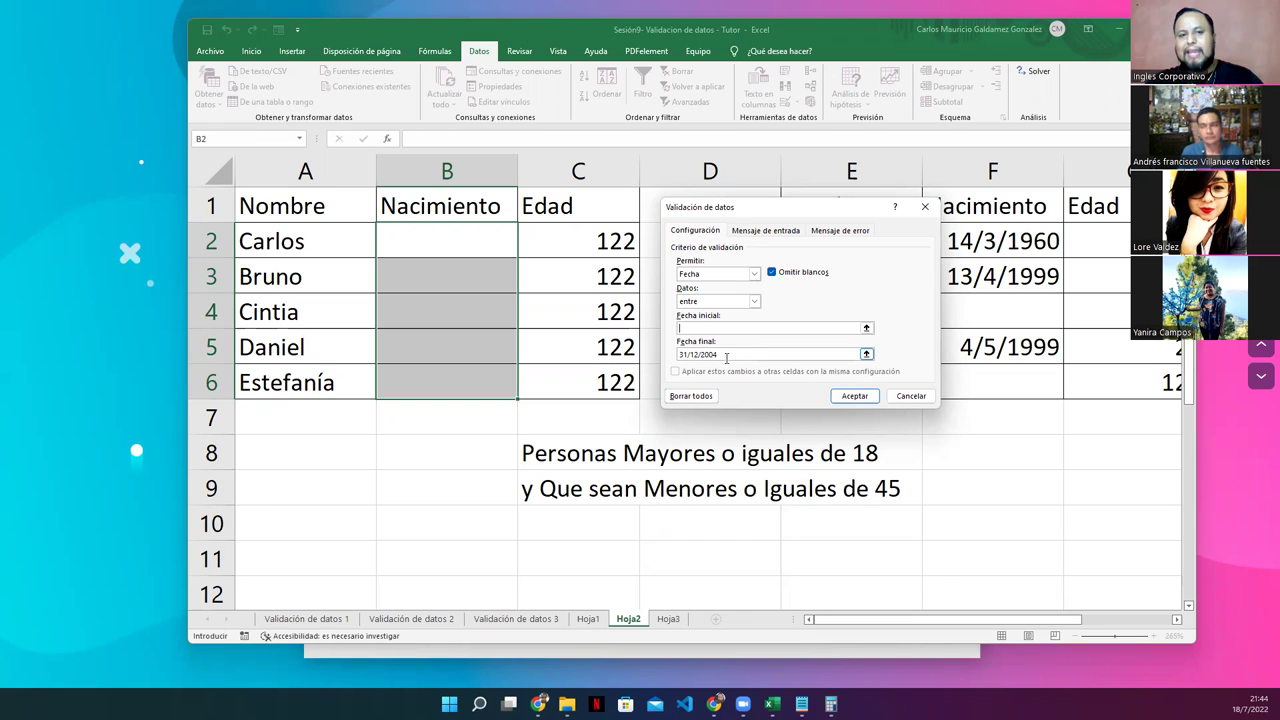
key("alt+Tab")
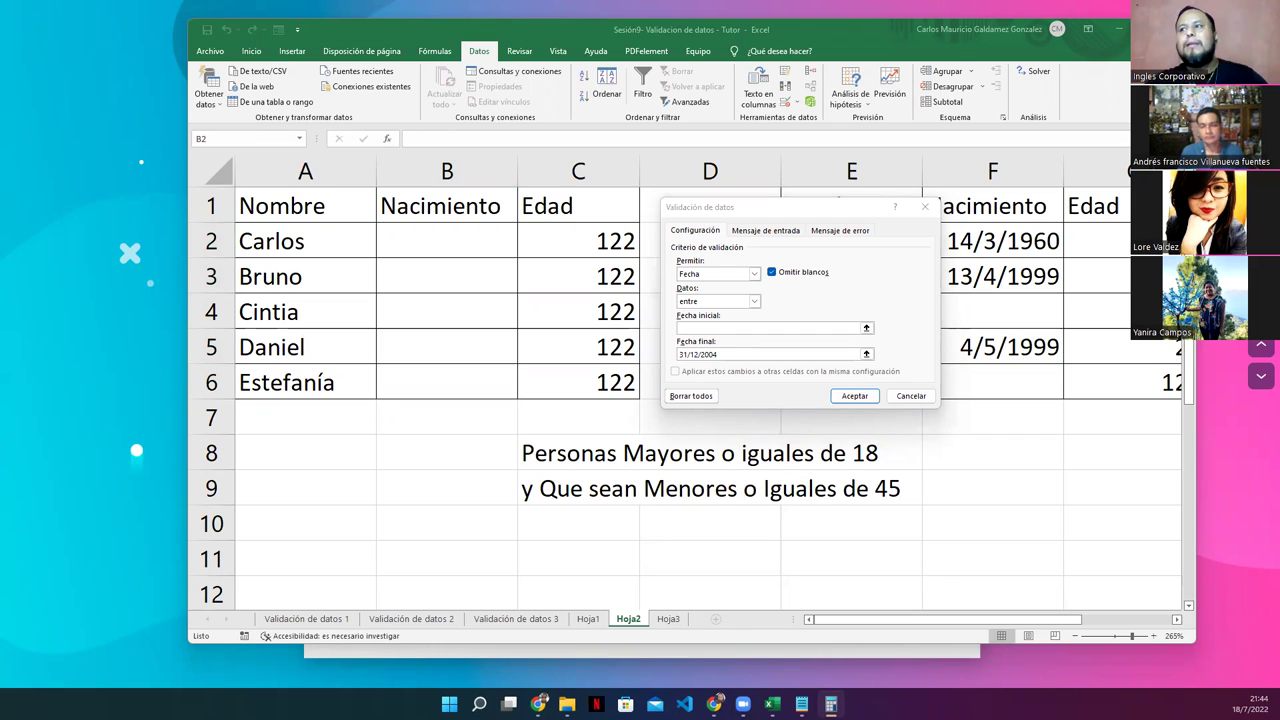
Enter 01/01/1982 as the Fecha inicial, replacing the & separators with slashes
left_click(754, 328)
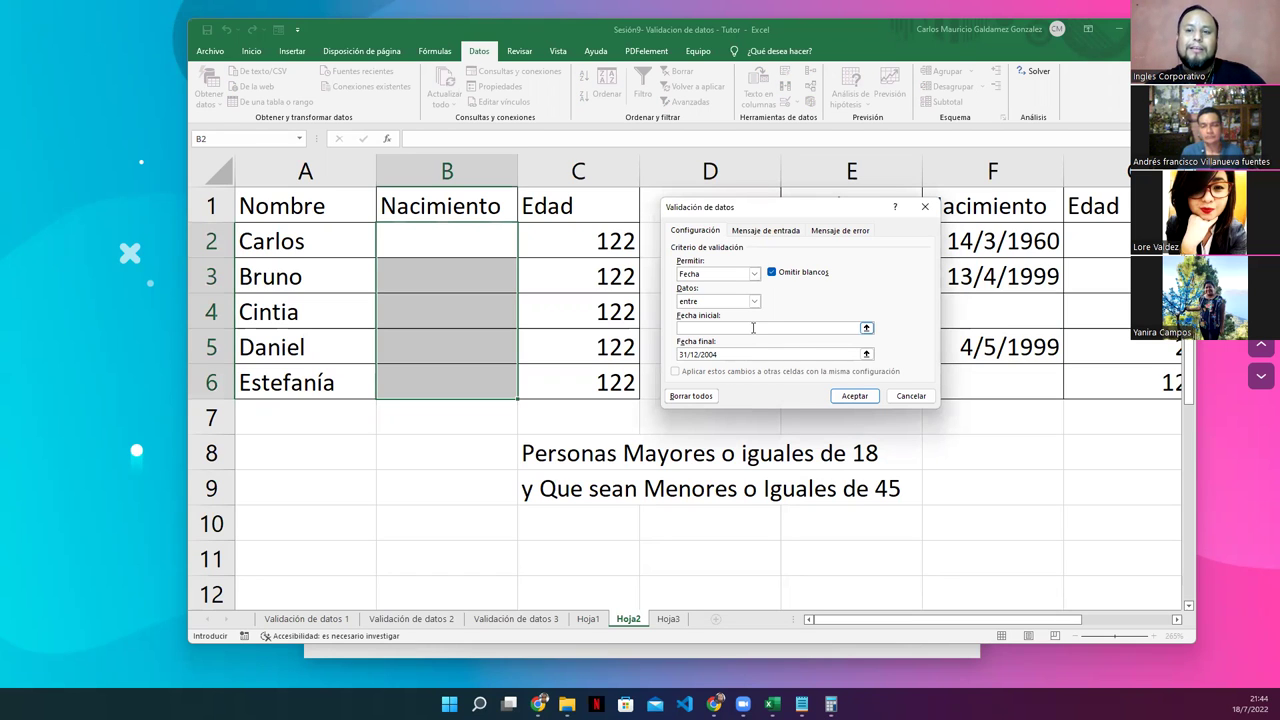
type("01")
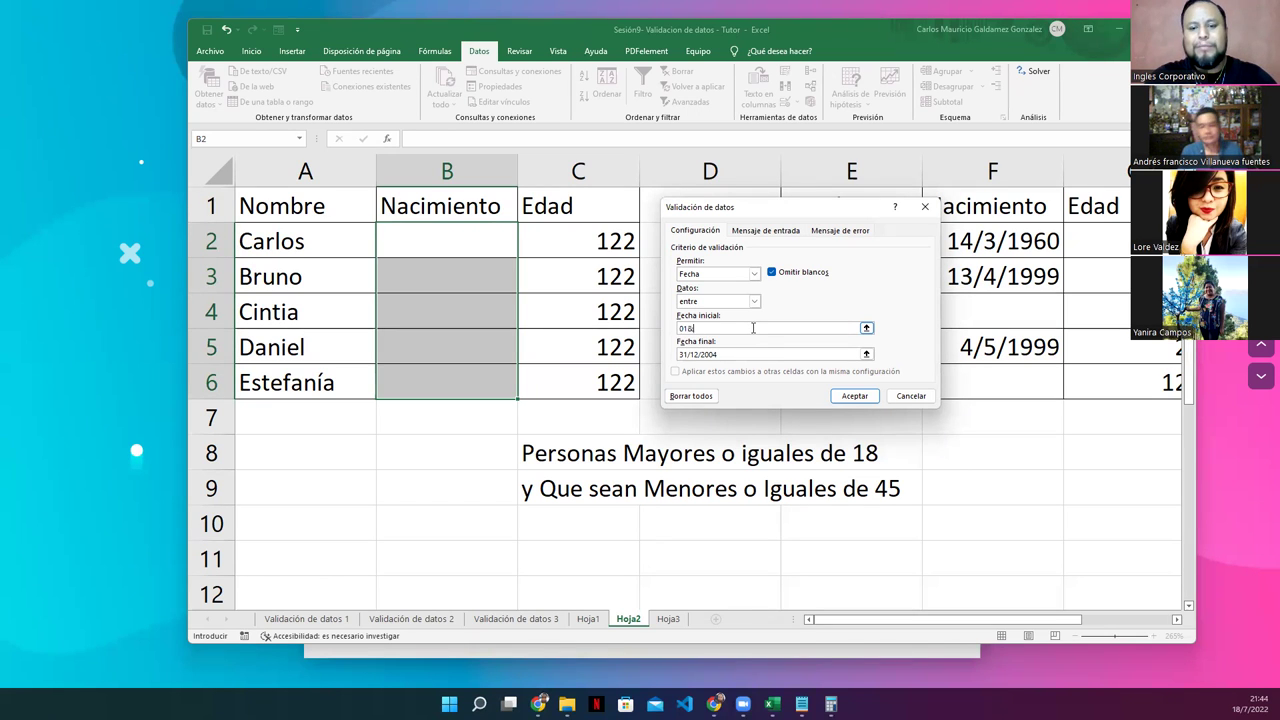
type("&01&19")
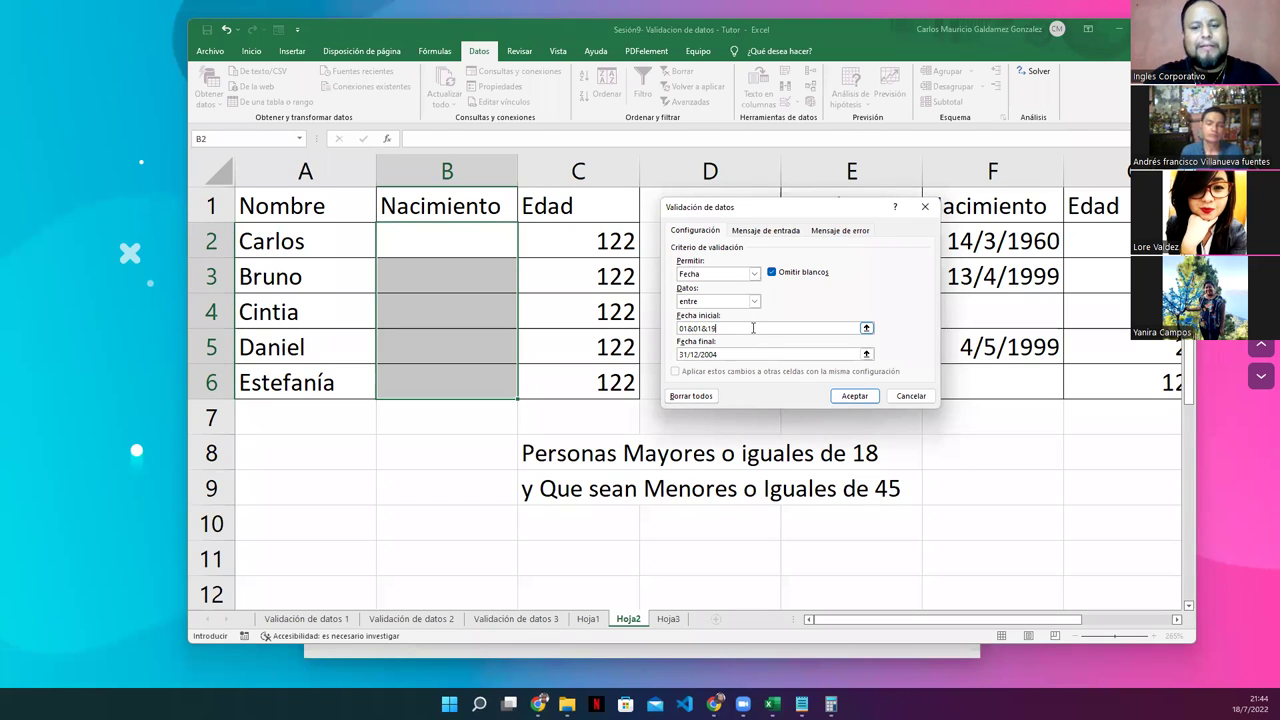
type("82")
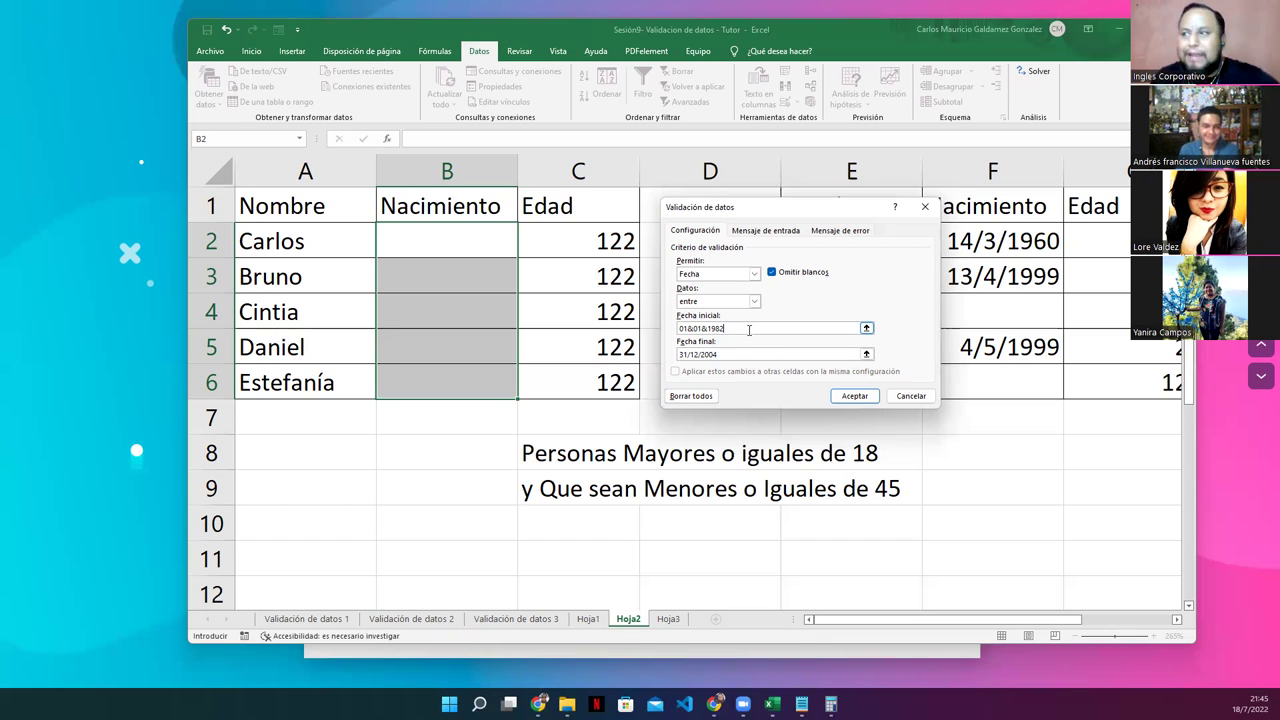
type("-")
key("Left")
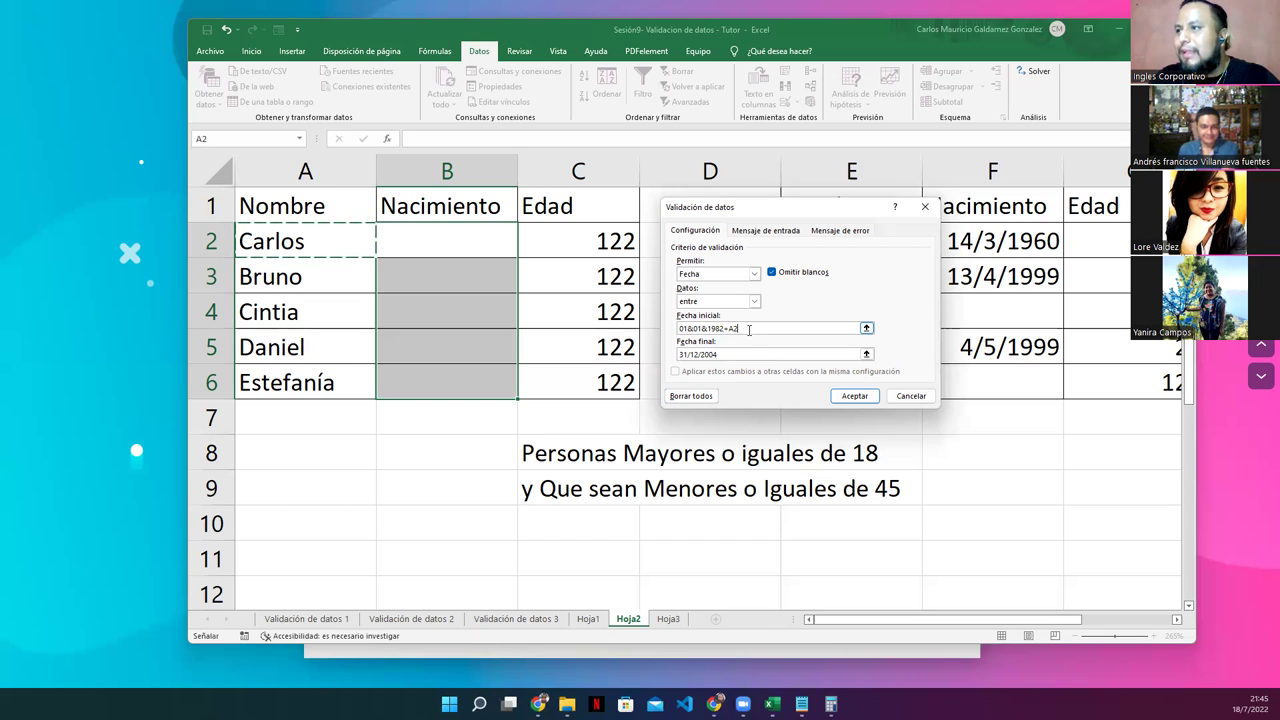
key("BackSpace")
key("BackSpace")
key("BackSpace")
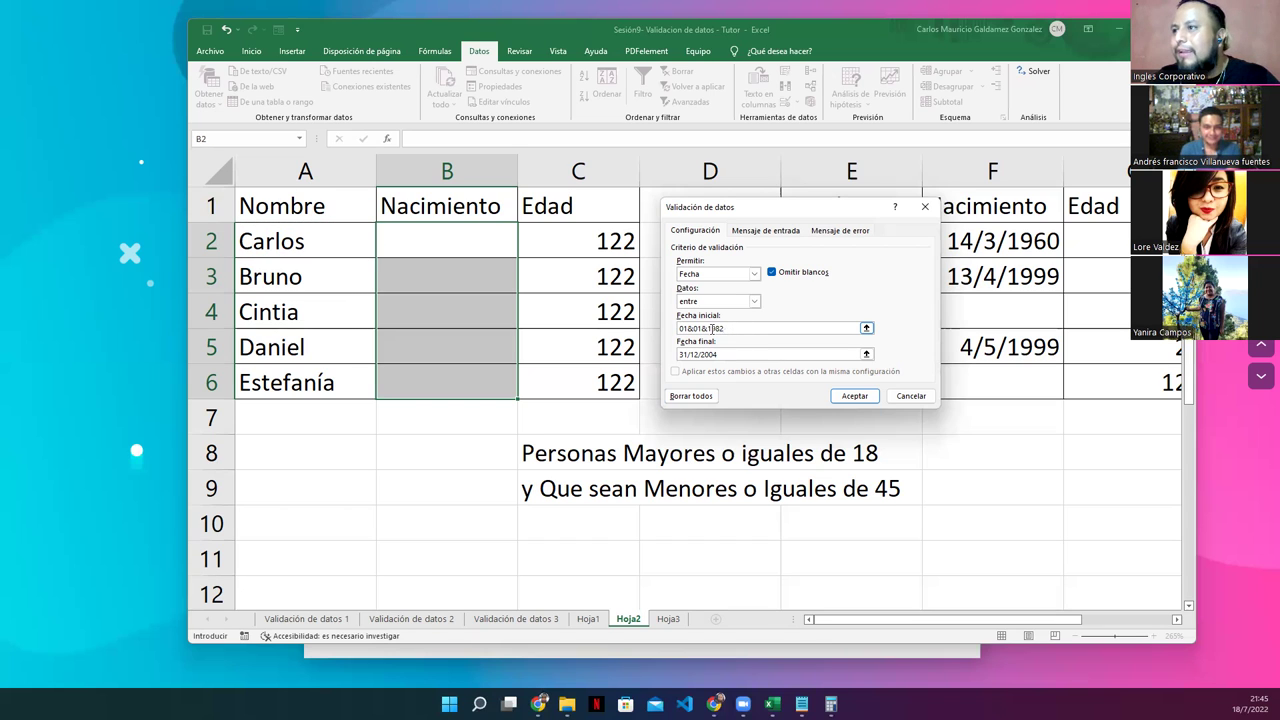
left_click(697, 329)
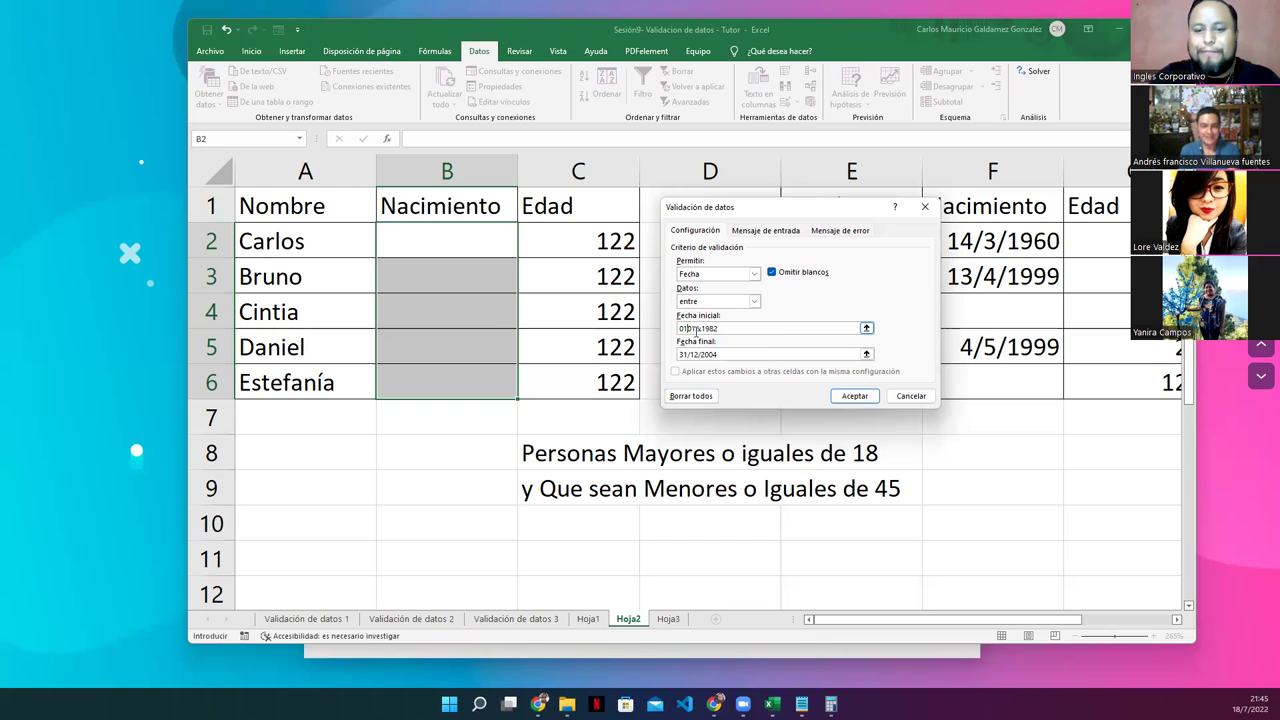
type("/")
left_click(697, 329)
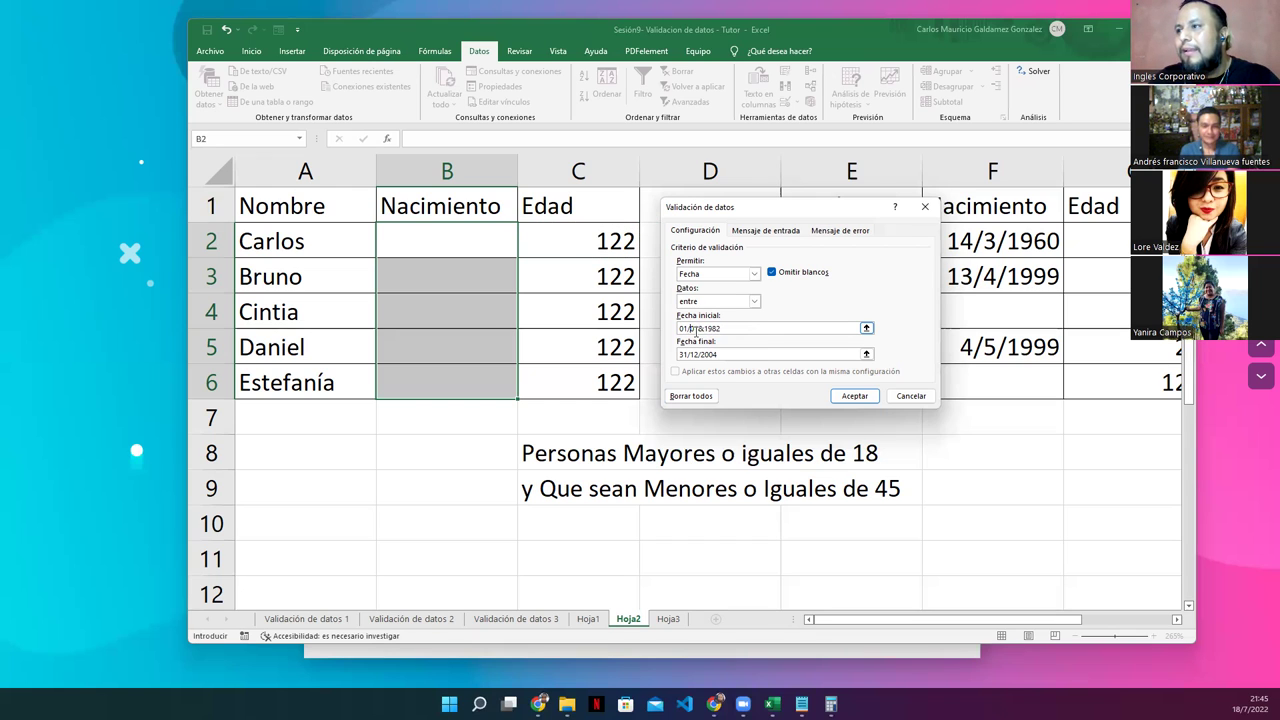
key("BackSpace")
type("/")
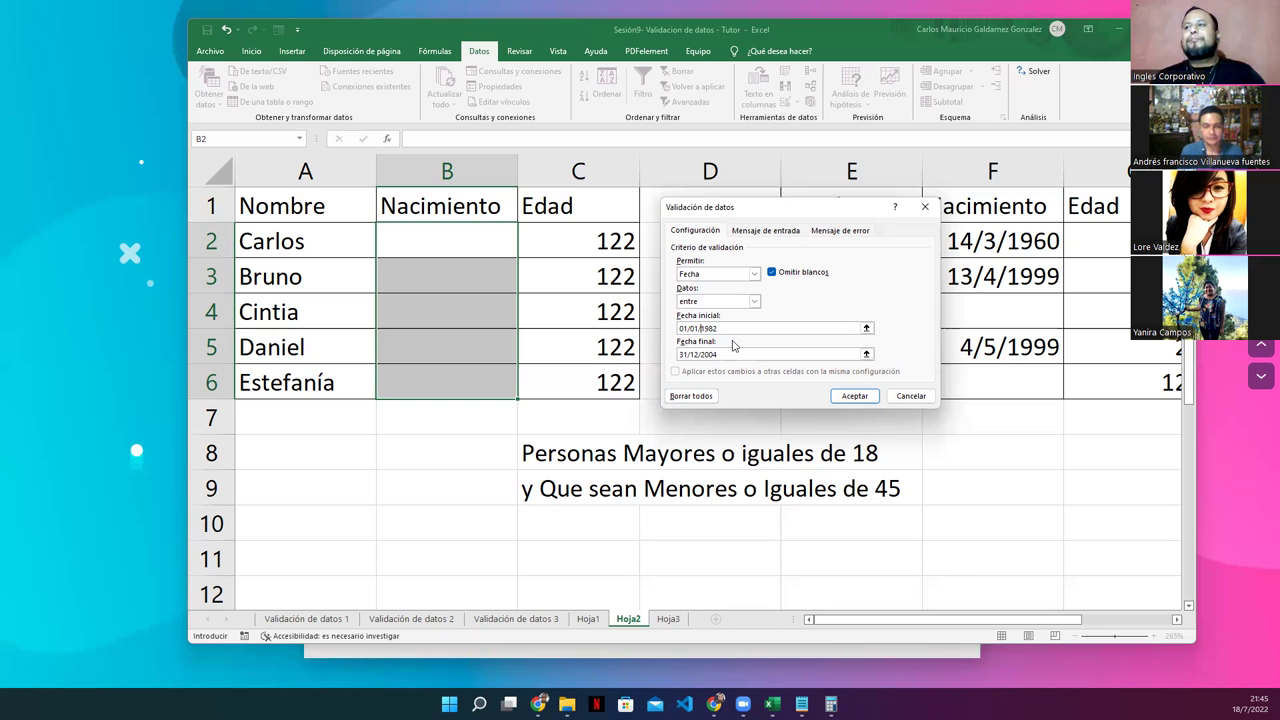
left_click_drag(740, 328, 595, 333)
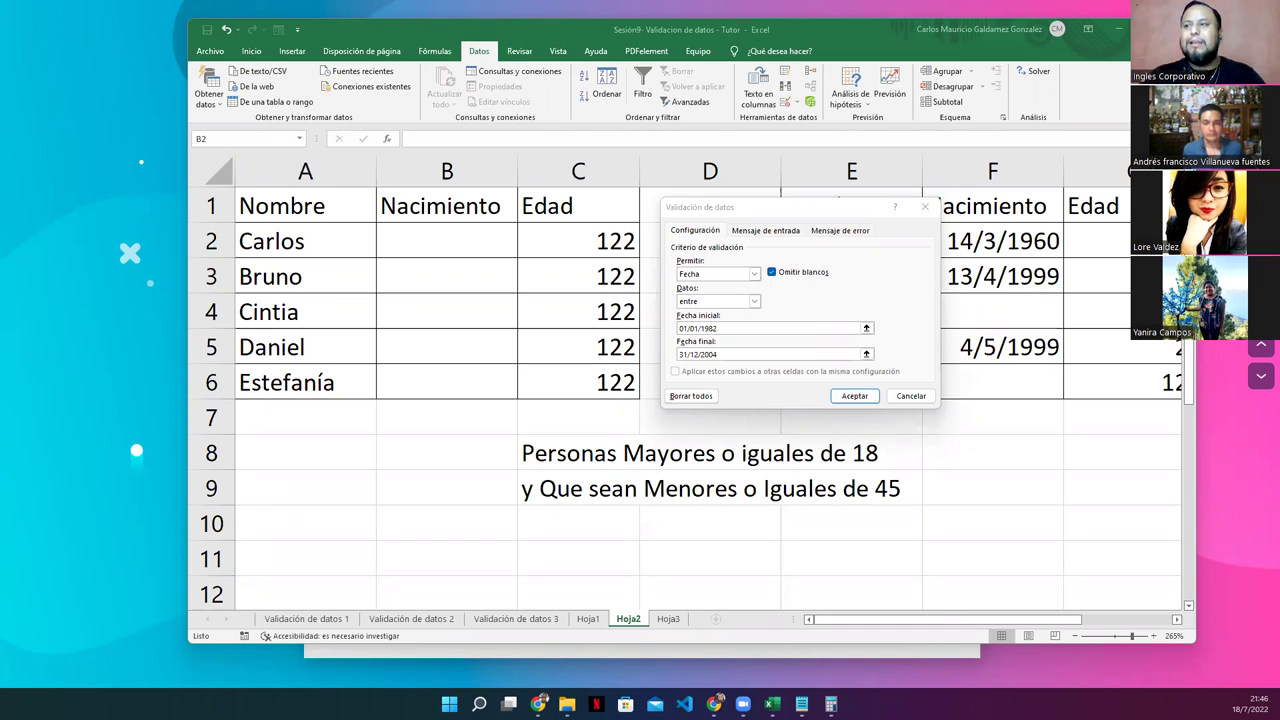
Apply the 01/01/1982–31/12/2004 date rule and test it by entering 31/12/1981 in B2
left_click(855, 397)
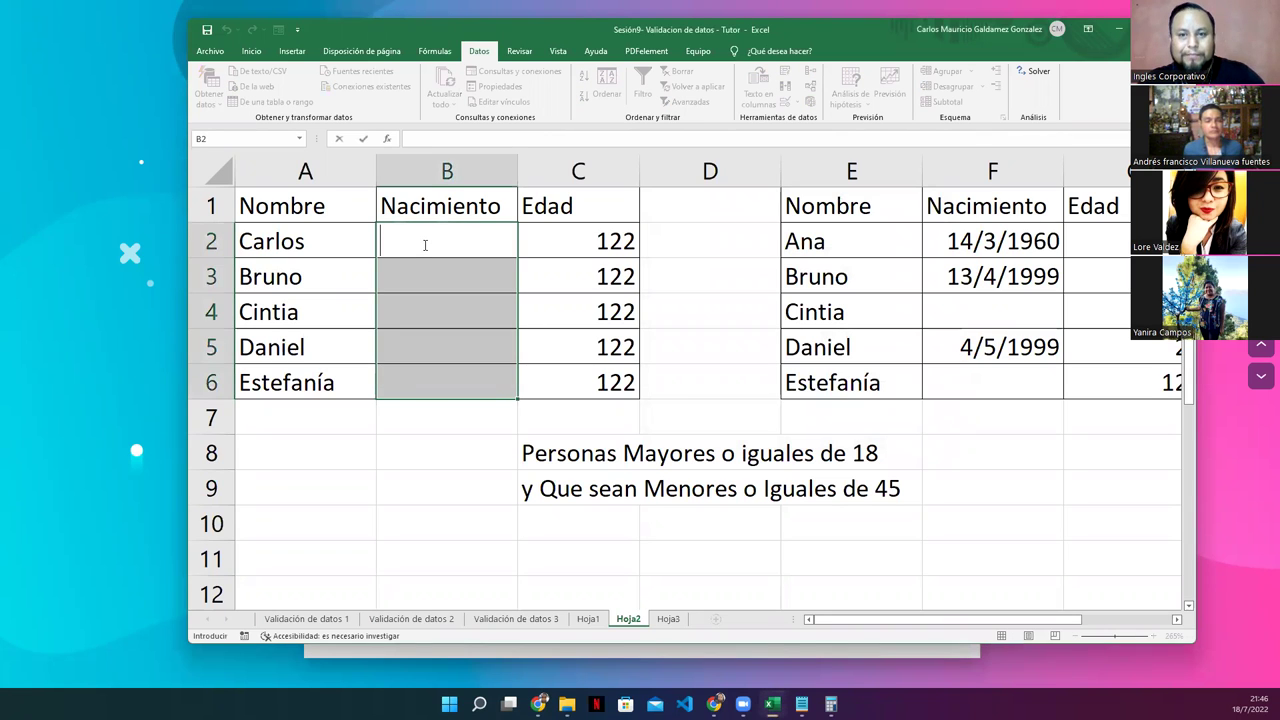
type("31/12(")
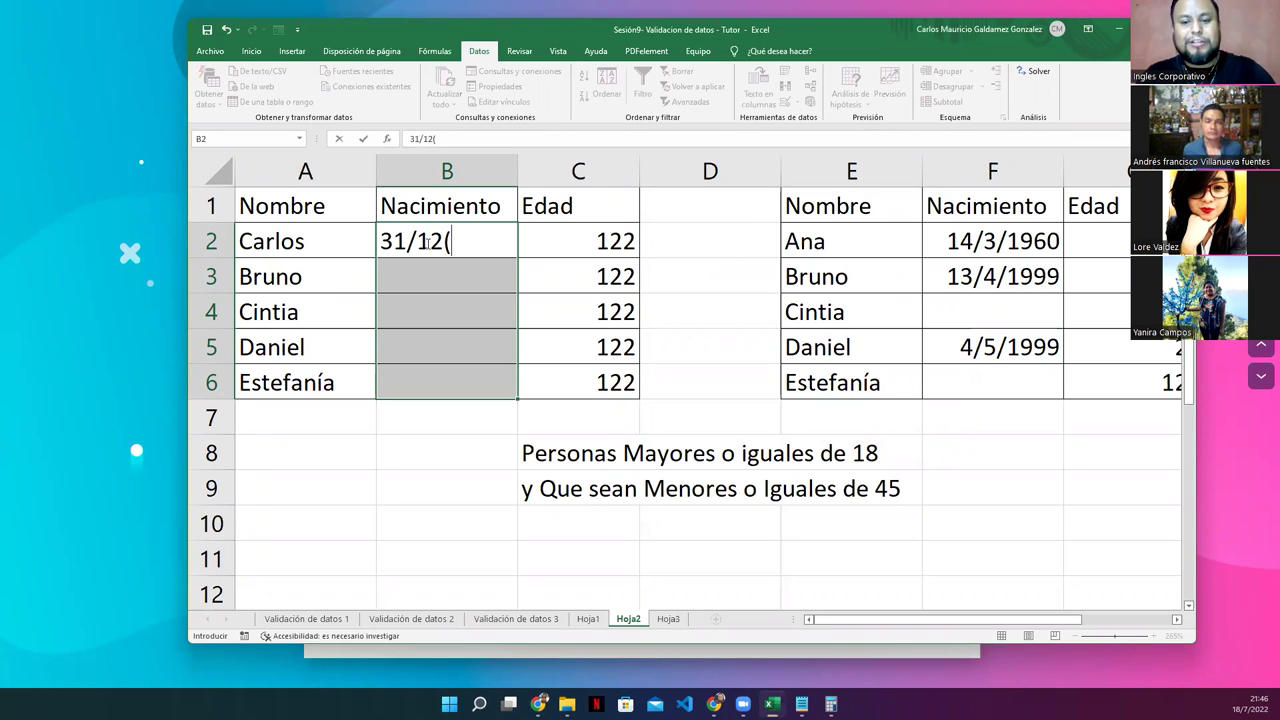
type("1981")
left_click(451, 245)
key("BackSpace")
type("/")
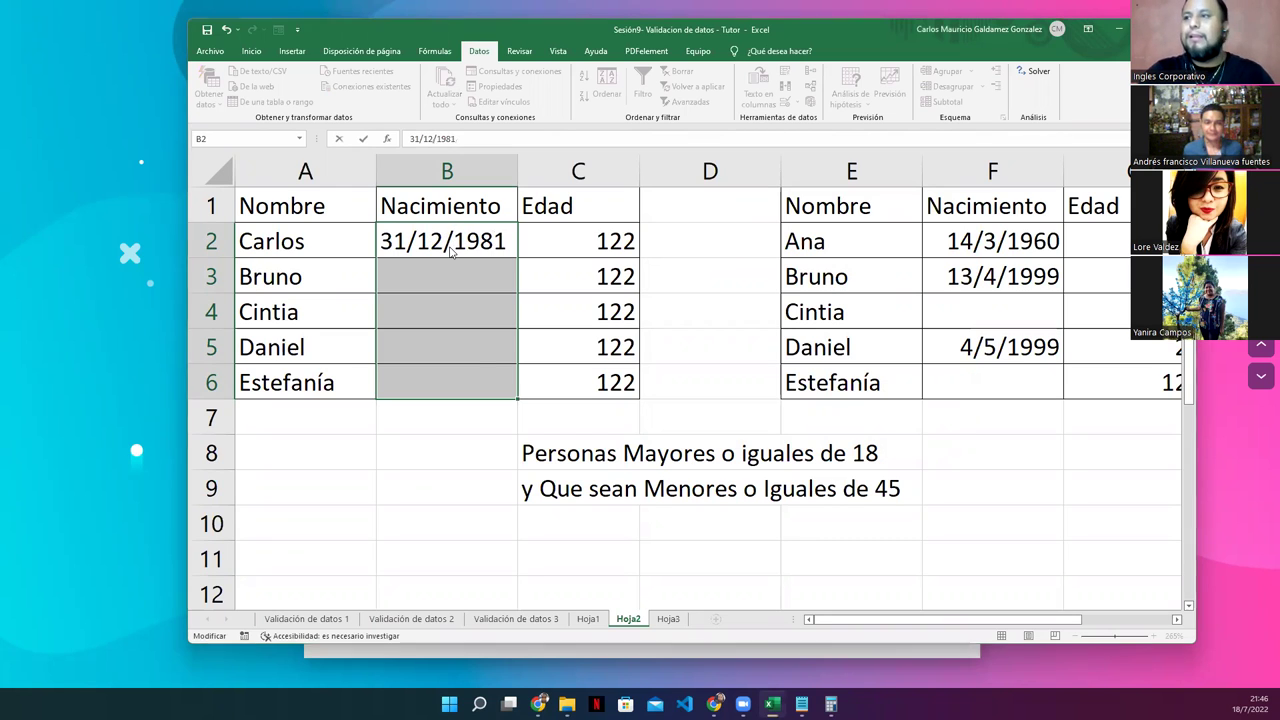
key("Return")
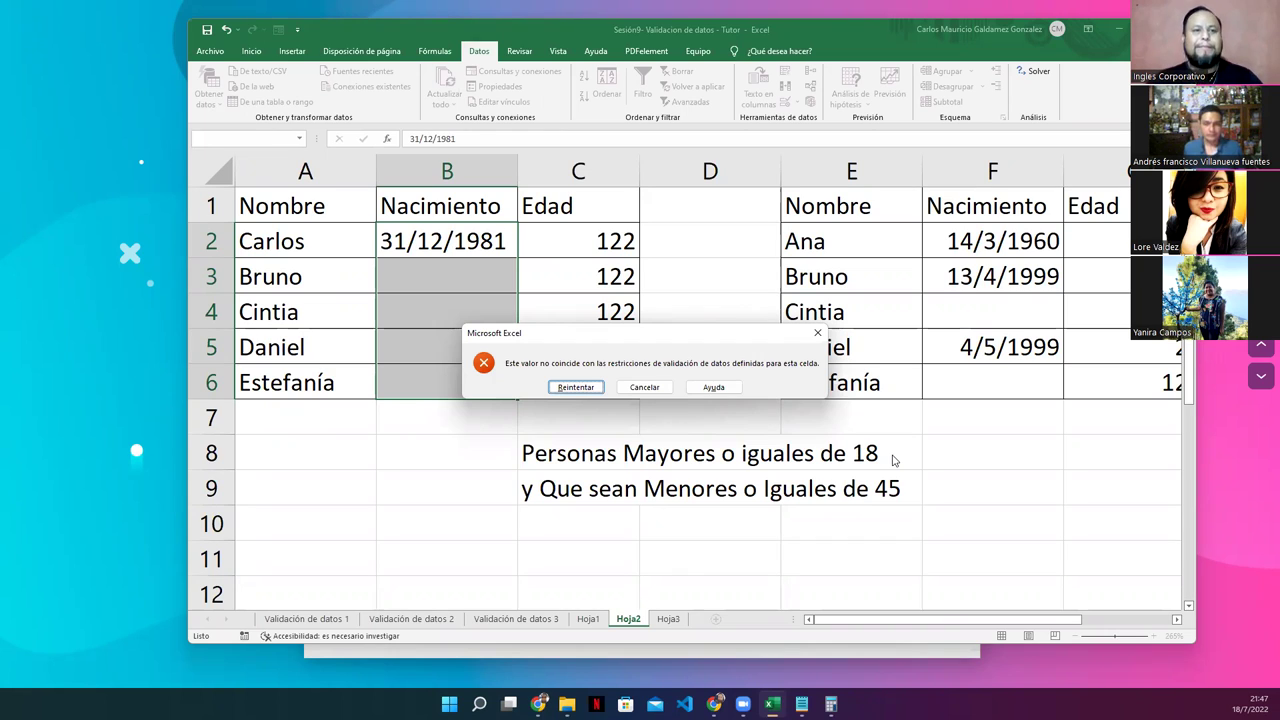
Retry the rejected 31/12/1981 entry, then cancel it so B2 is blank again
key("alt+Tab")
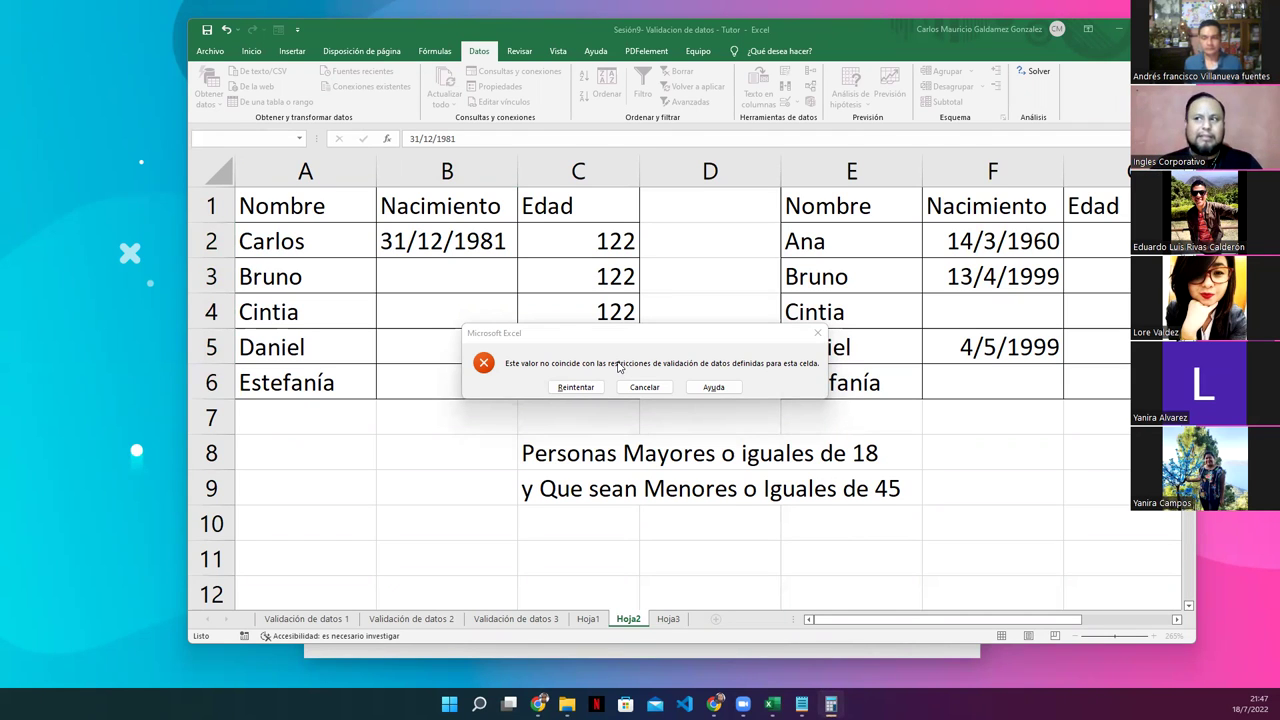
left_click(576, 387)
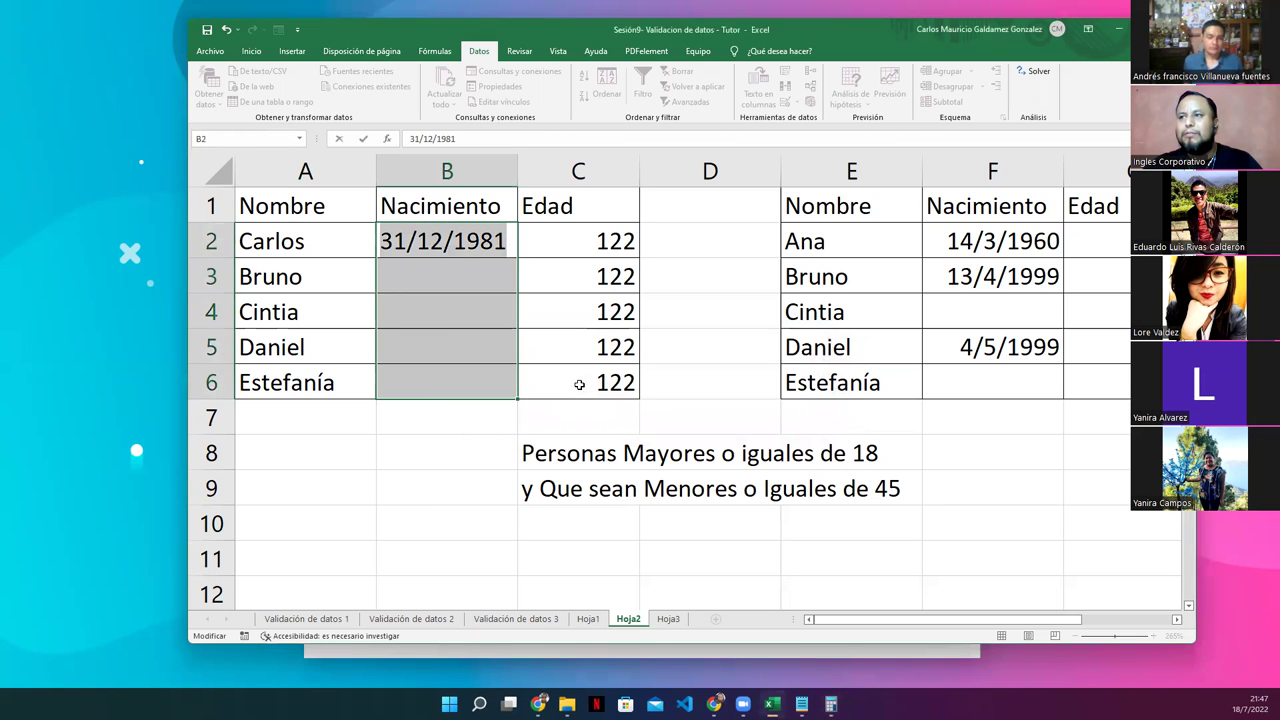
left_click(508, 240)
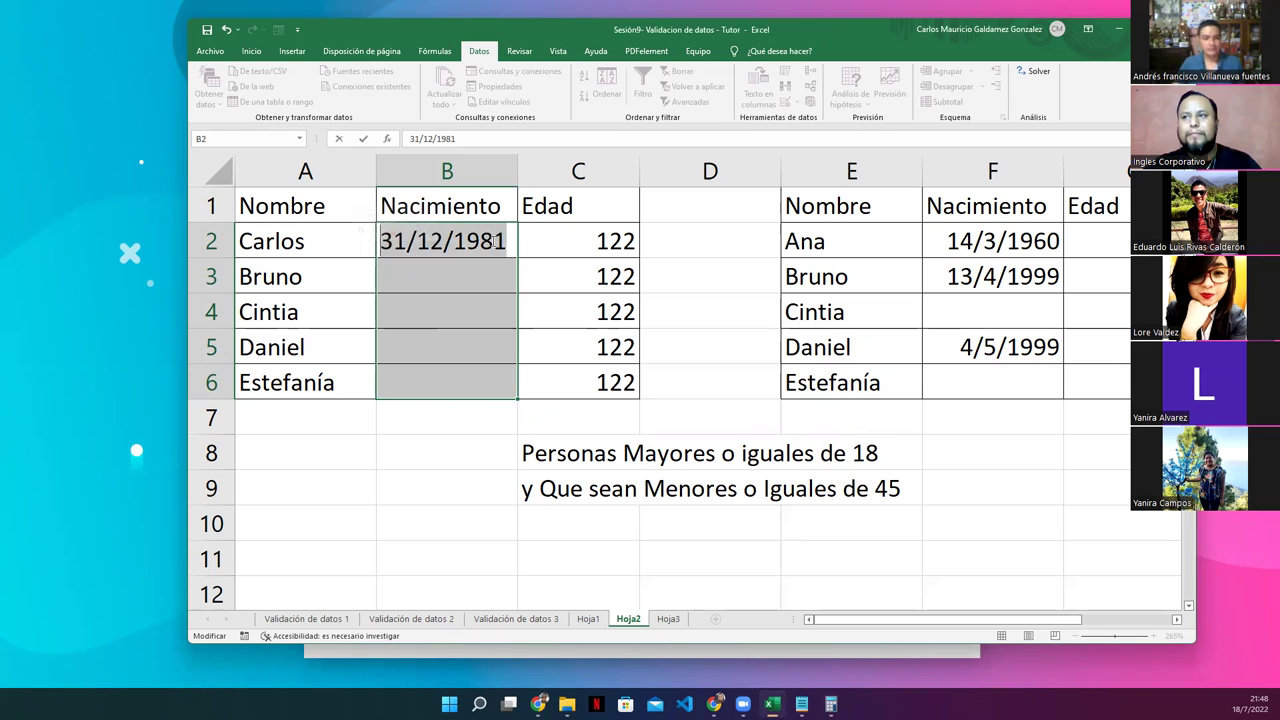
left_click(495, 240)
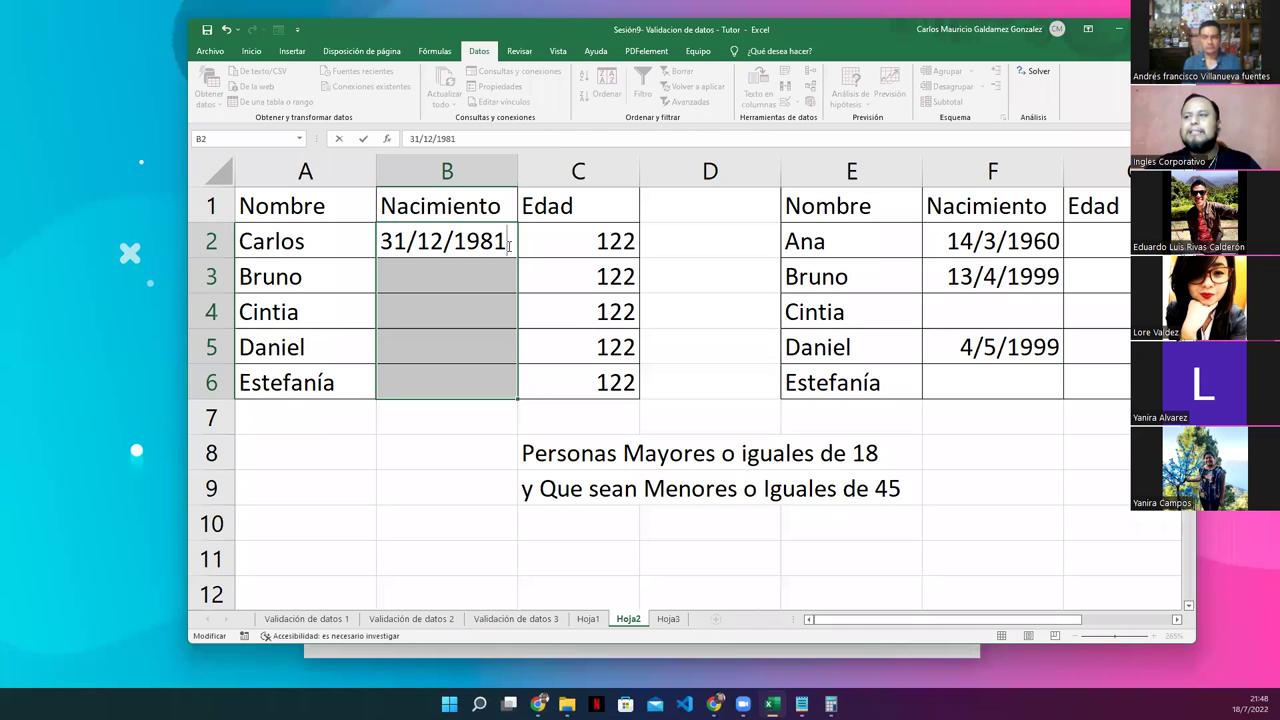
key("Return")
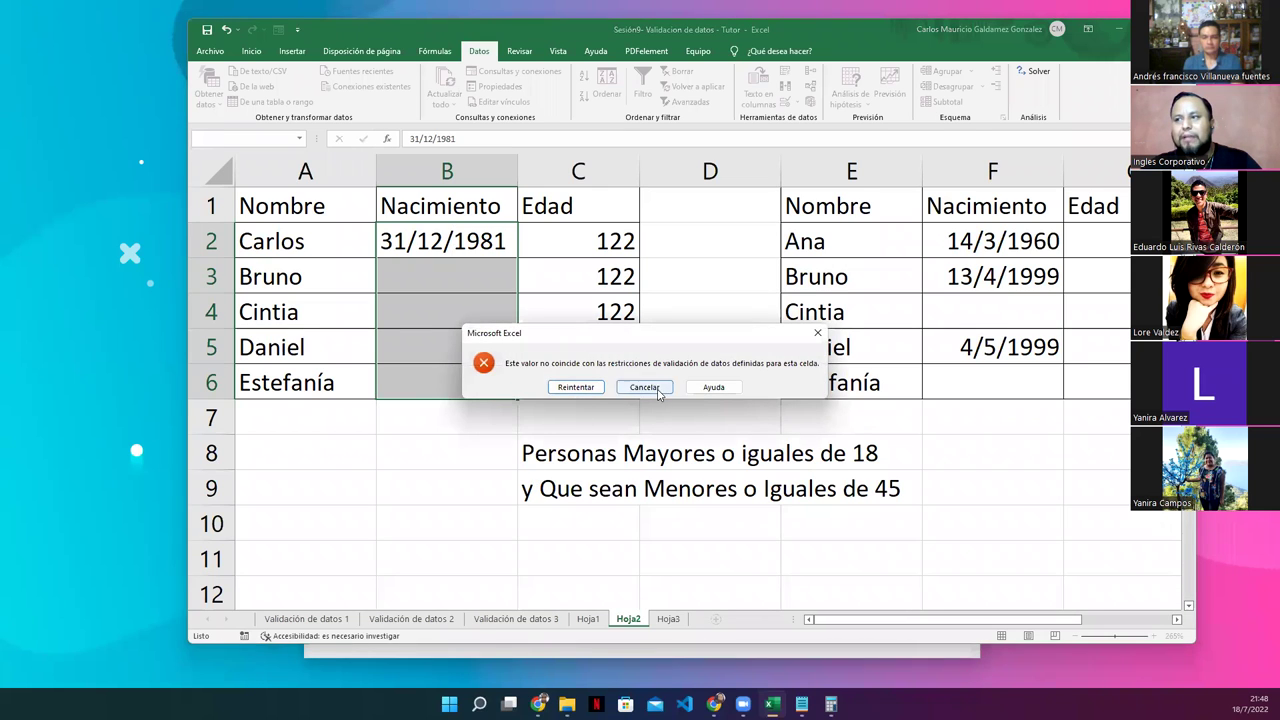
left_click(645, 387)
left_click_drag(538, 451, 848, 481)
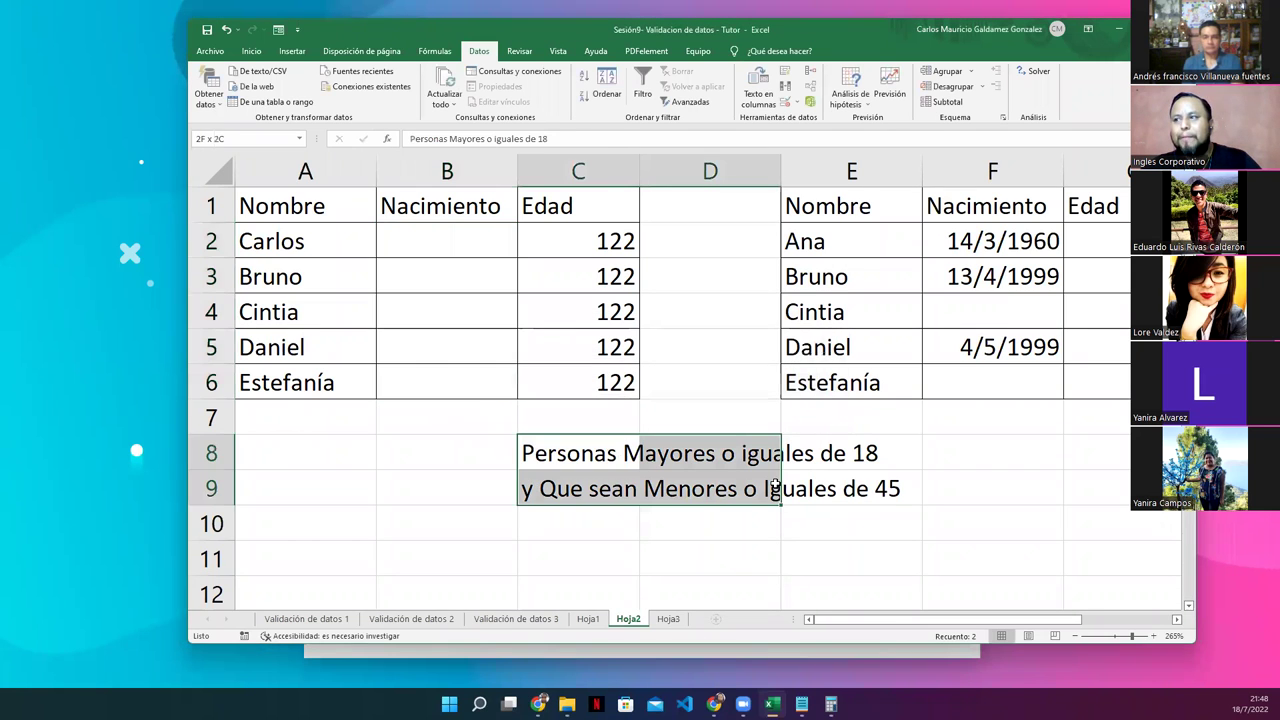
Write 'Personas Mayores o iguales a 18 años' in C11 and clear the Nacimiento dates in F2:F6
left_click(561, 556)
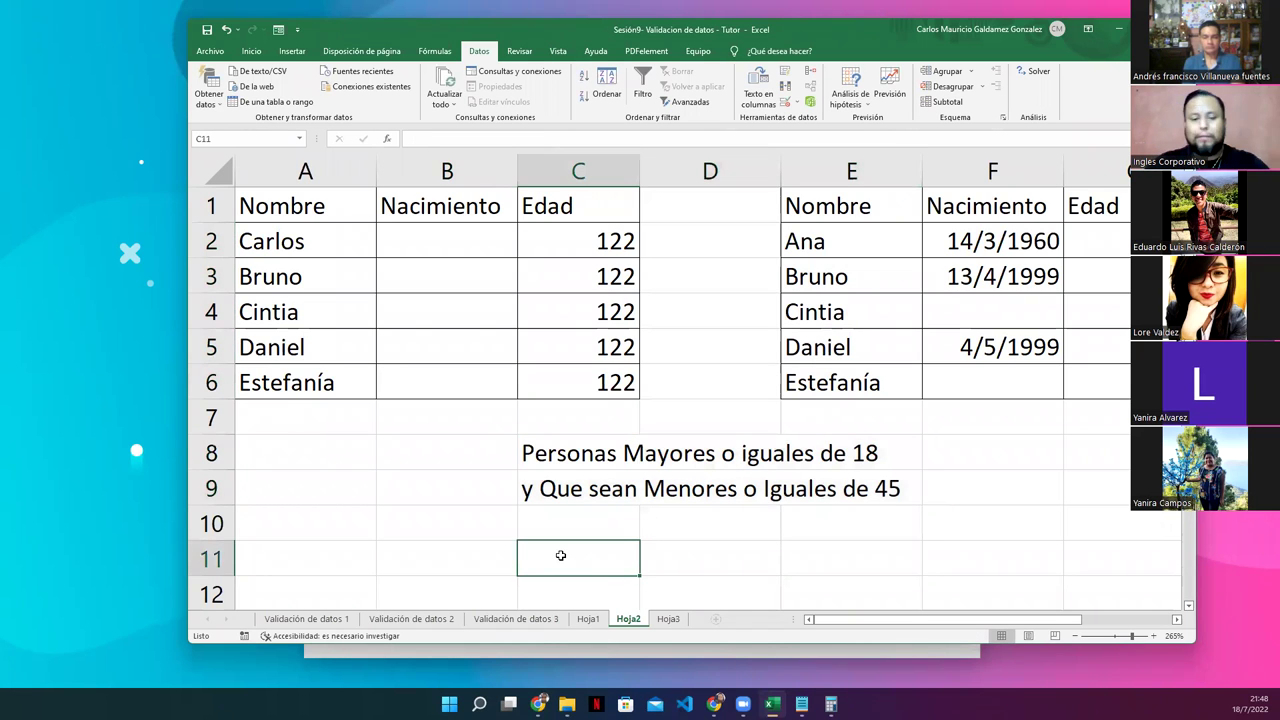
type("Personas Mayores")
key("BackSpace")
type("es o iguales a 18 años")
key("Return")
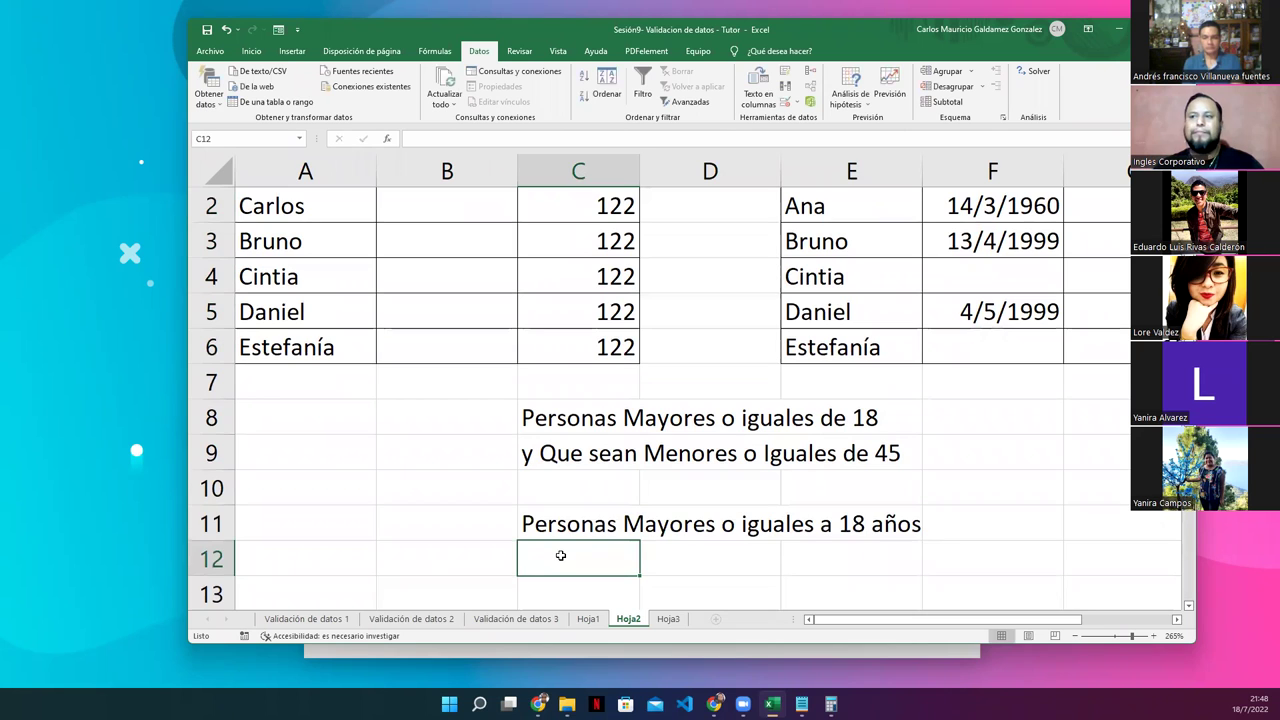
key("Up")
key("ctrl+Up")
key("ctrl+Up")
key("ctrl+Up")
key("ctrl+Up")
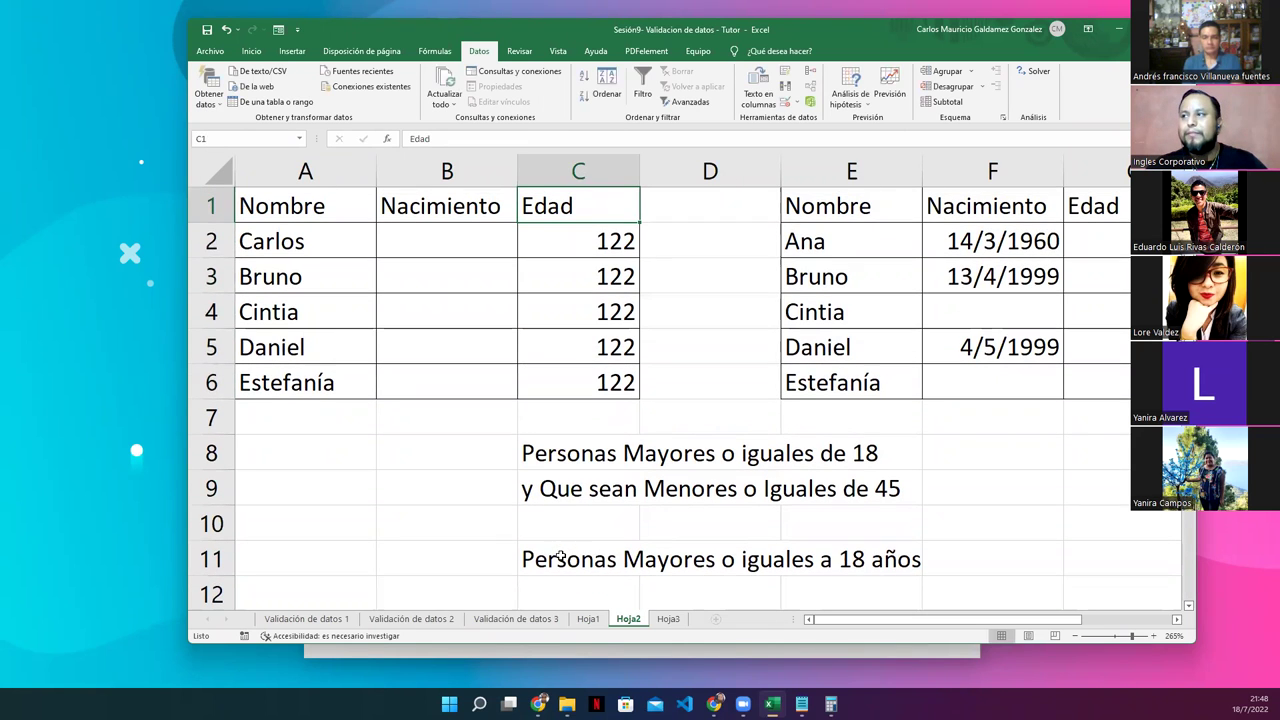
left_click_drag(994, 244, 985, 378)
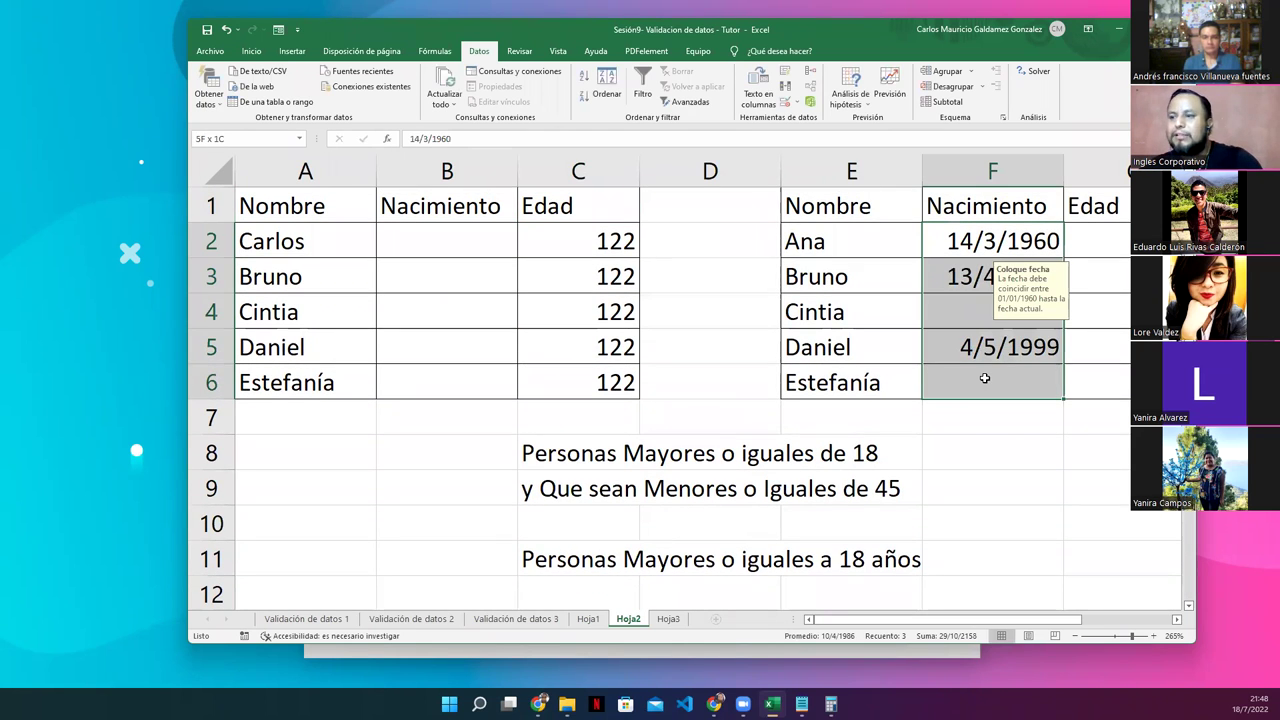
key("Delete")
Restrict F2:F6 to dates greater than or equal to 1/1/1982 with Validación de datos
left_click(984, 236)
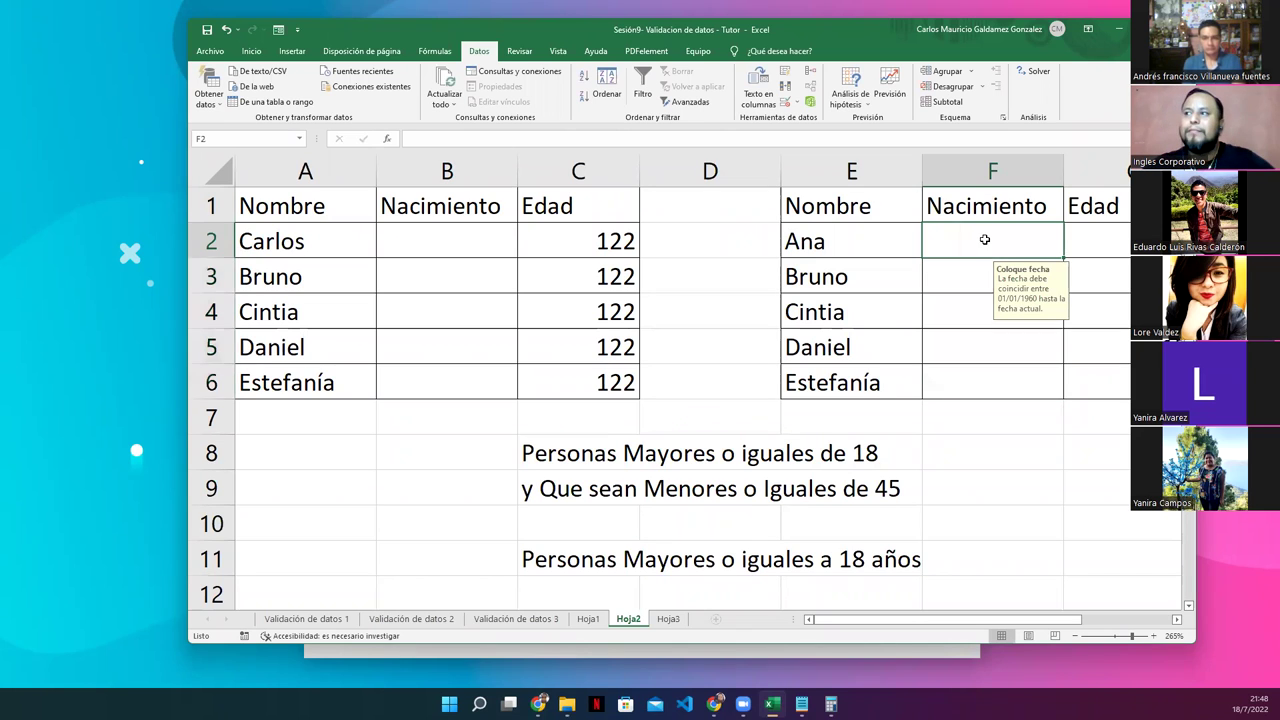
left_click_drag(963, 277, 985, 383)
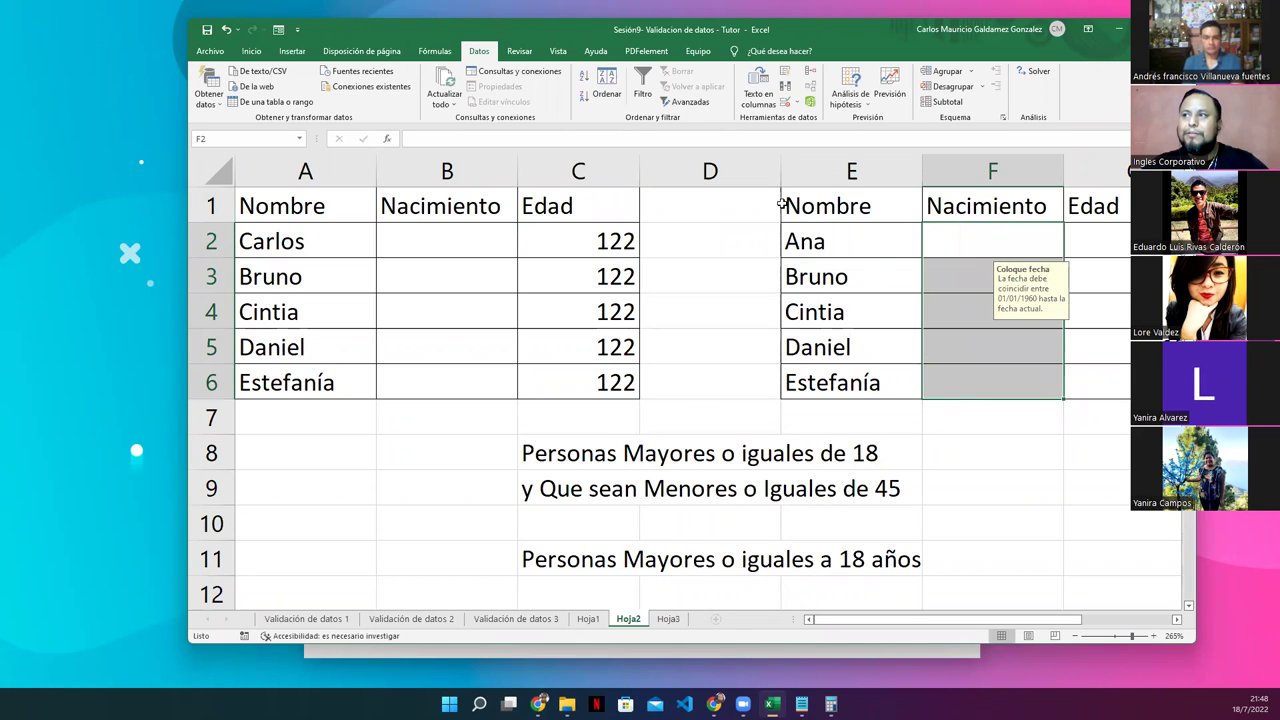
left_click(785, 102)
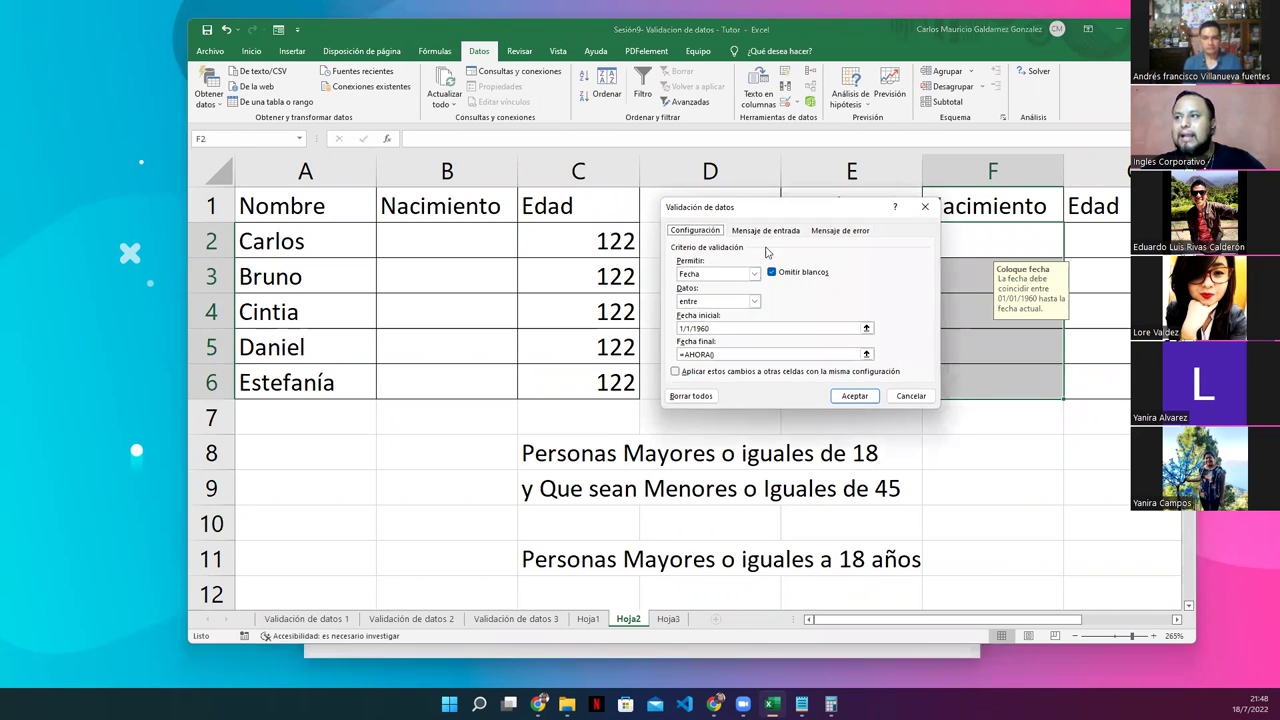
left_click(729, 357)
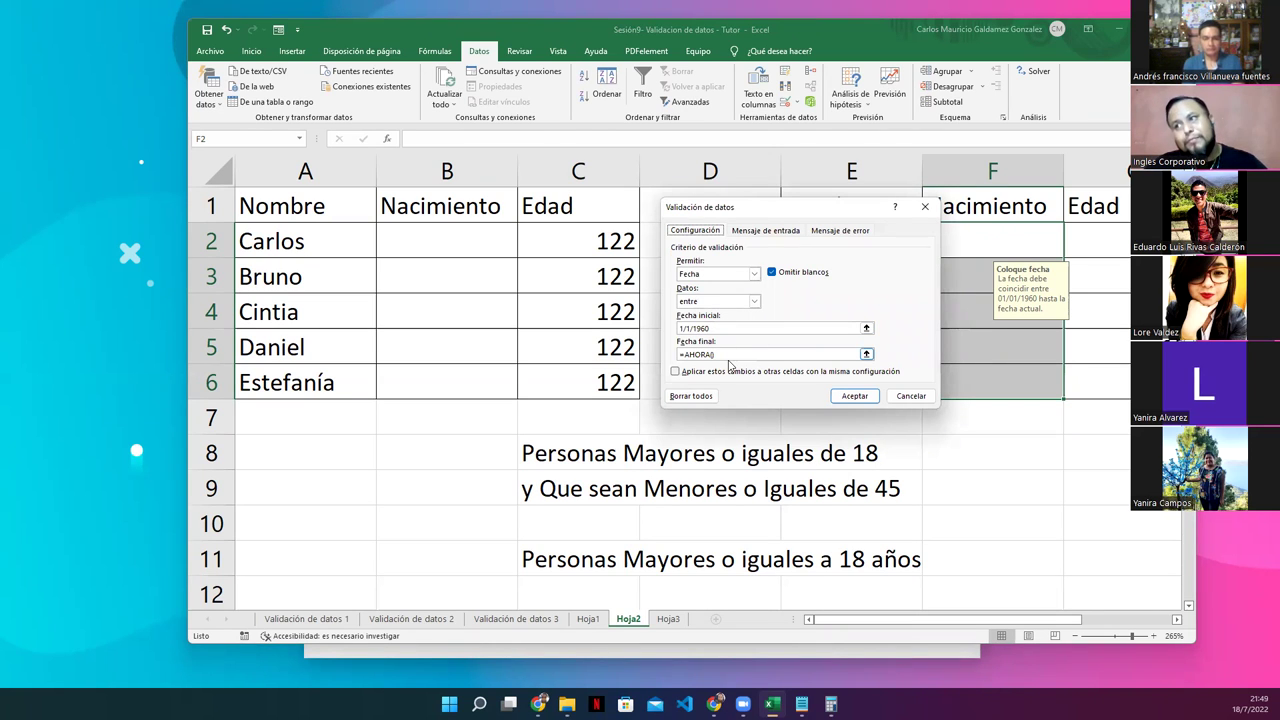
left_click(755, 302)
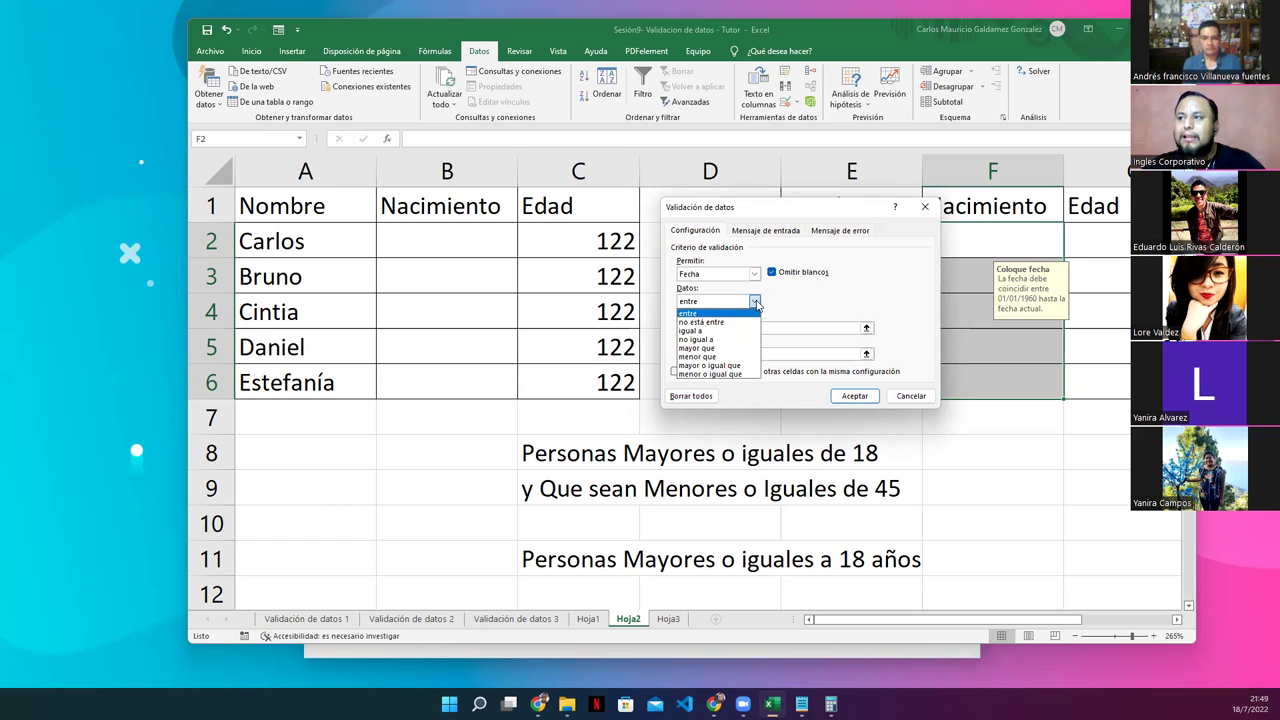
left_click(710, 365)
left_click(718, 329)
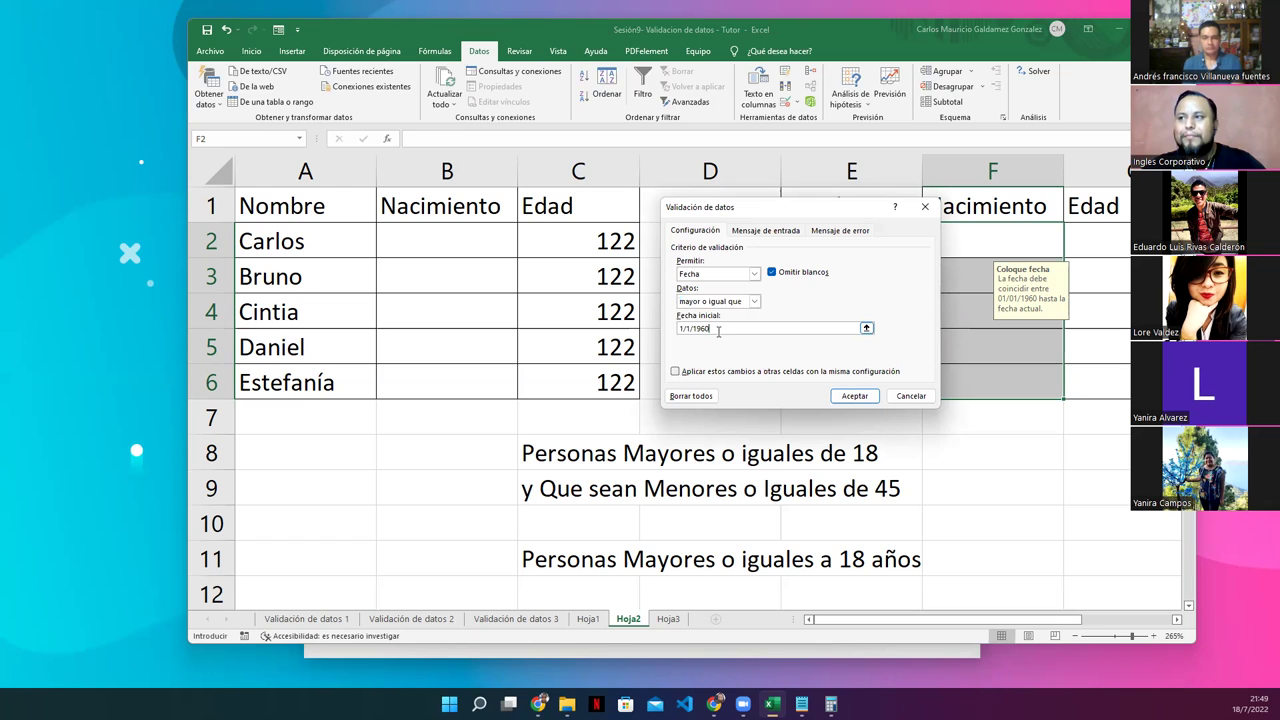
double_click(676, 329)
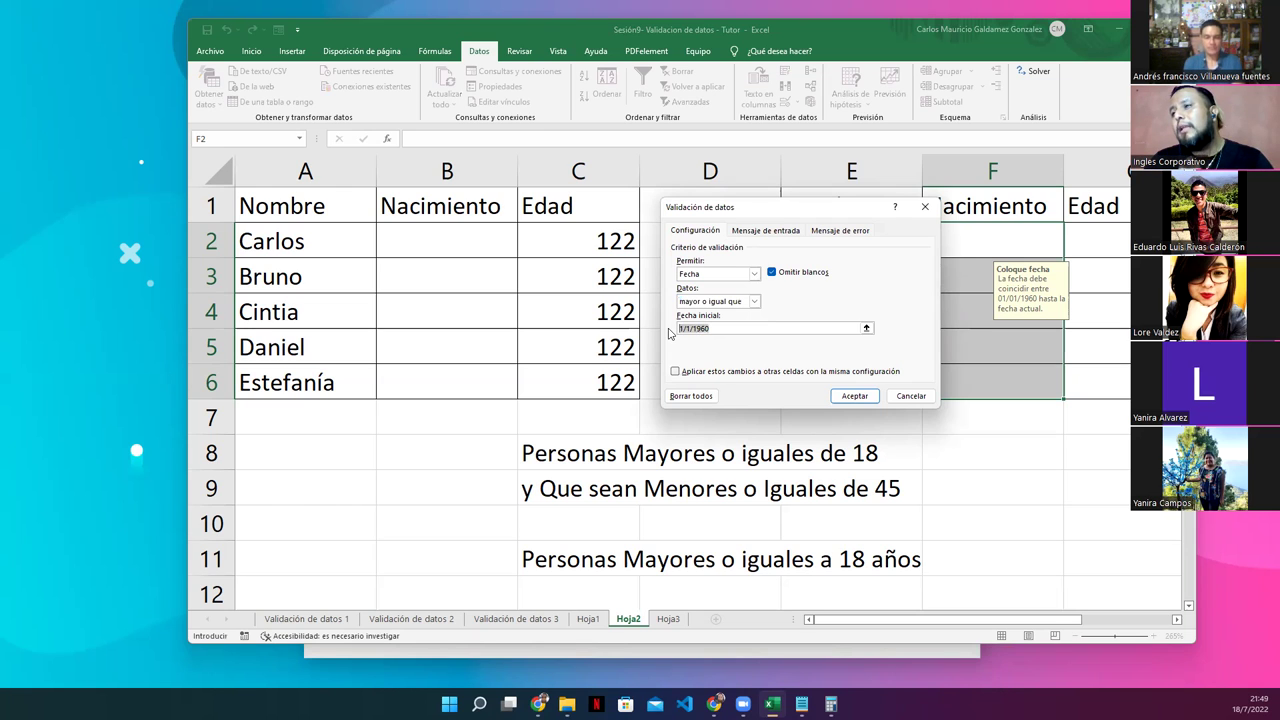
left_click(718, 328)
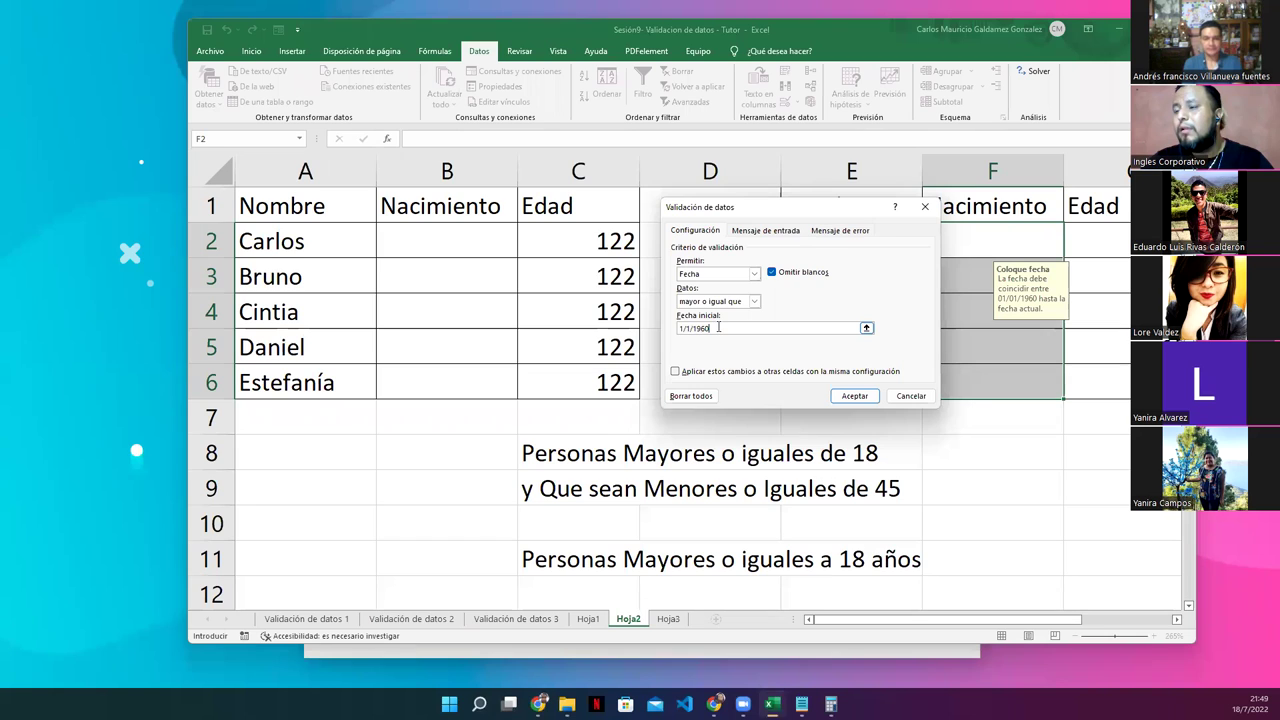
key("BackSpace")
key("BackSpace")
type("2")
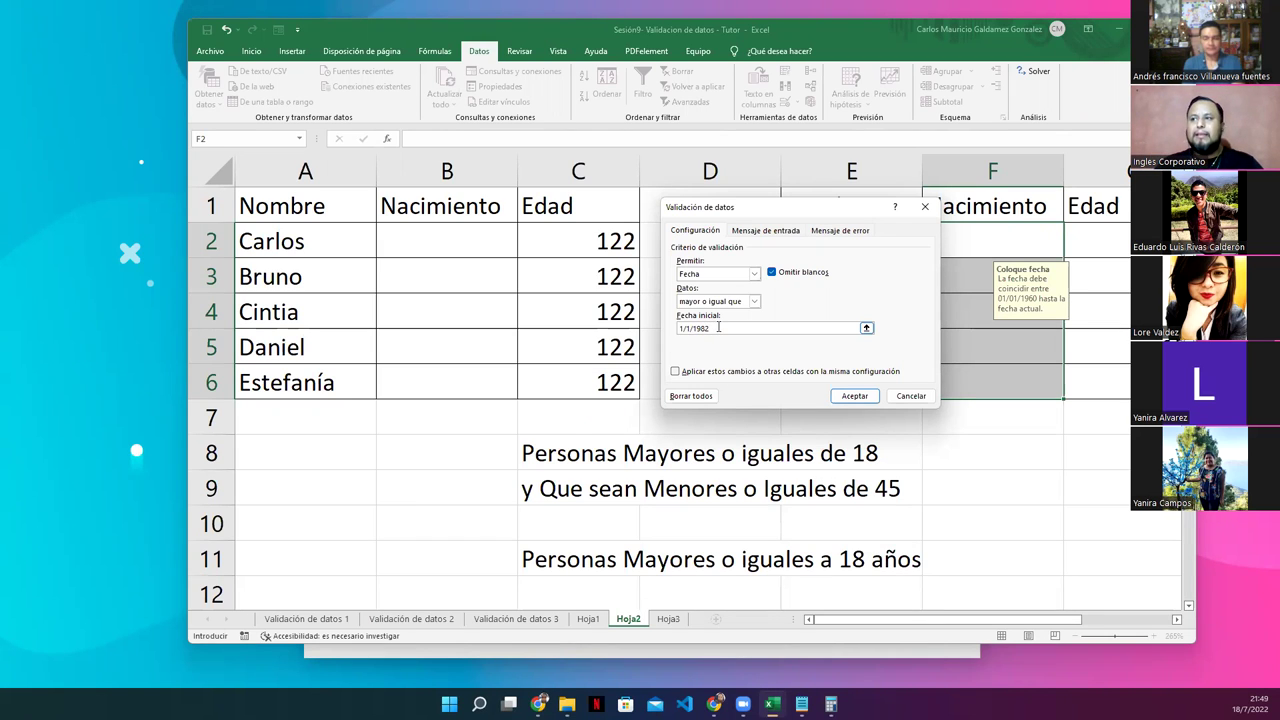
left_click(850, 396)
Enter 18/8/1990 in F2, fixing the stray bracket after the validation rejects it
left_click(978, 240)
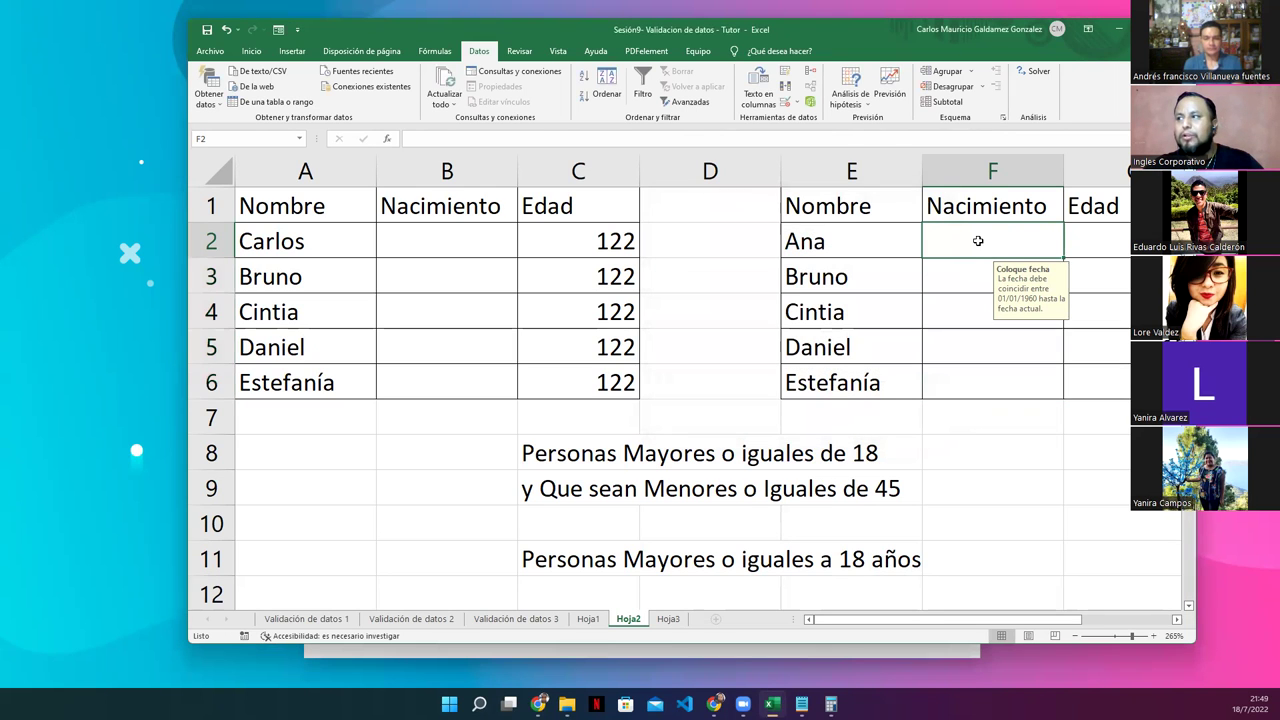
left_click(1172, 619)
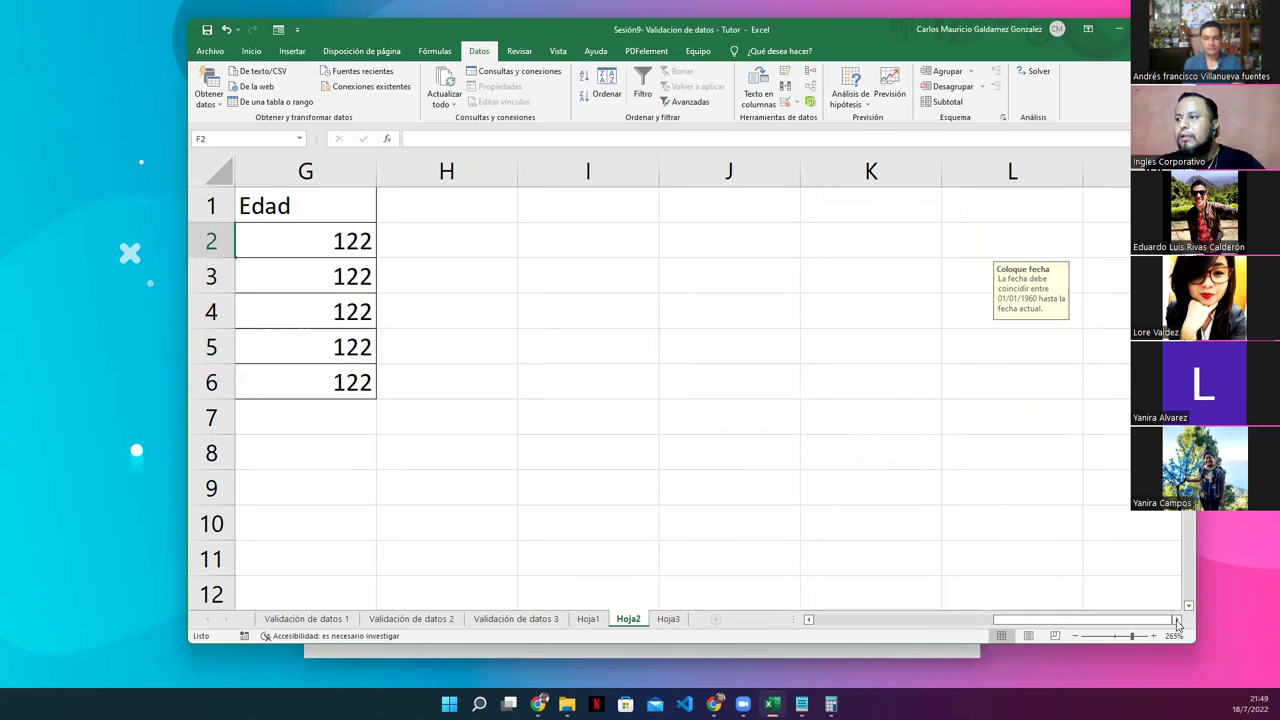
left_click_drag(1125, 619, 1030, 619)
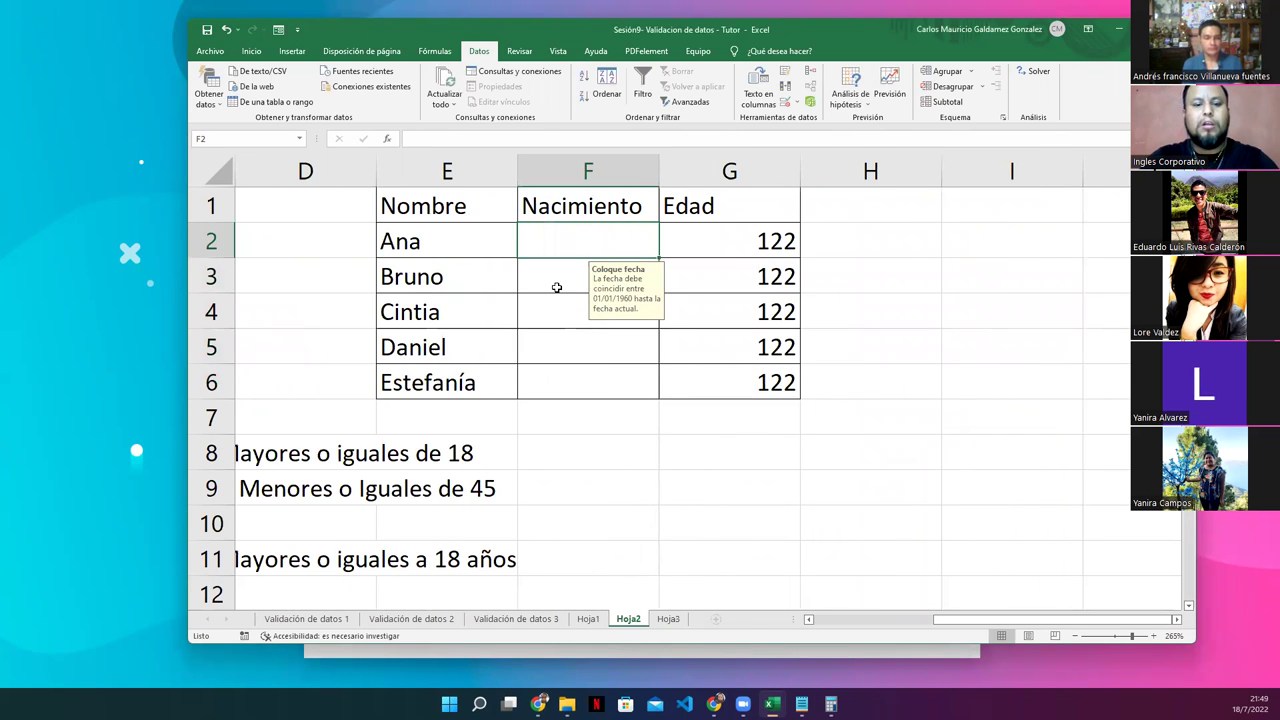
type("18/8(1990")
key("Return")
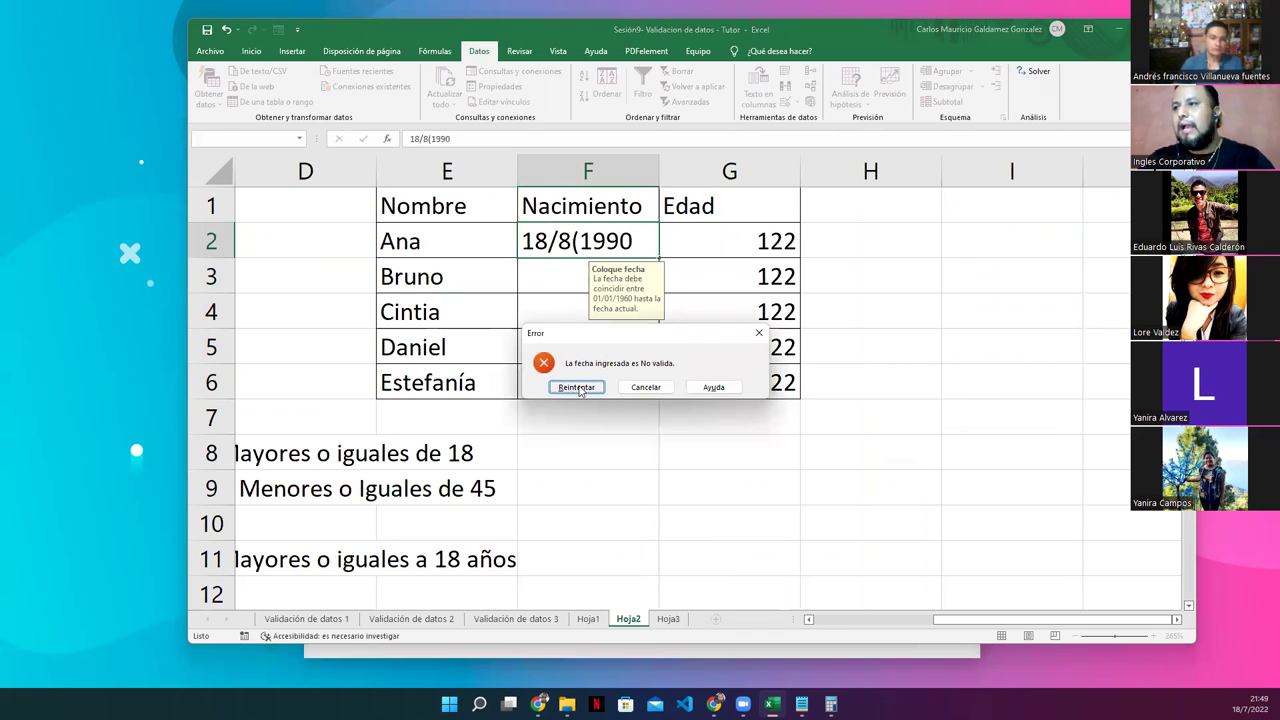
left_click(577, 387)
left_click(582, 248)
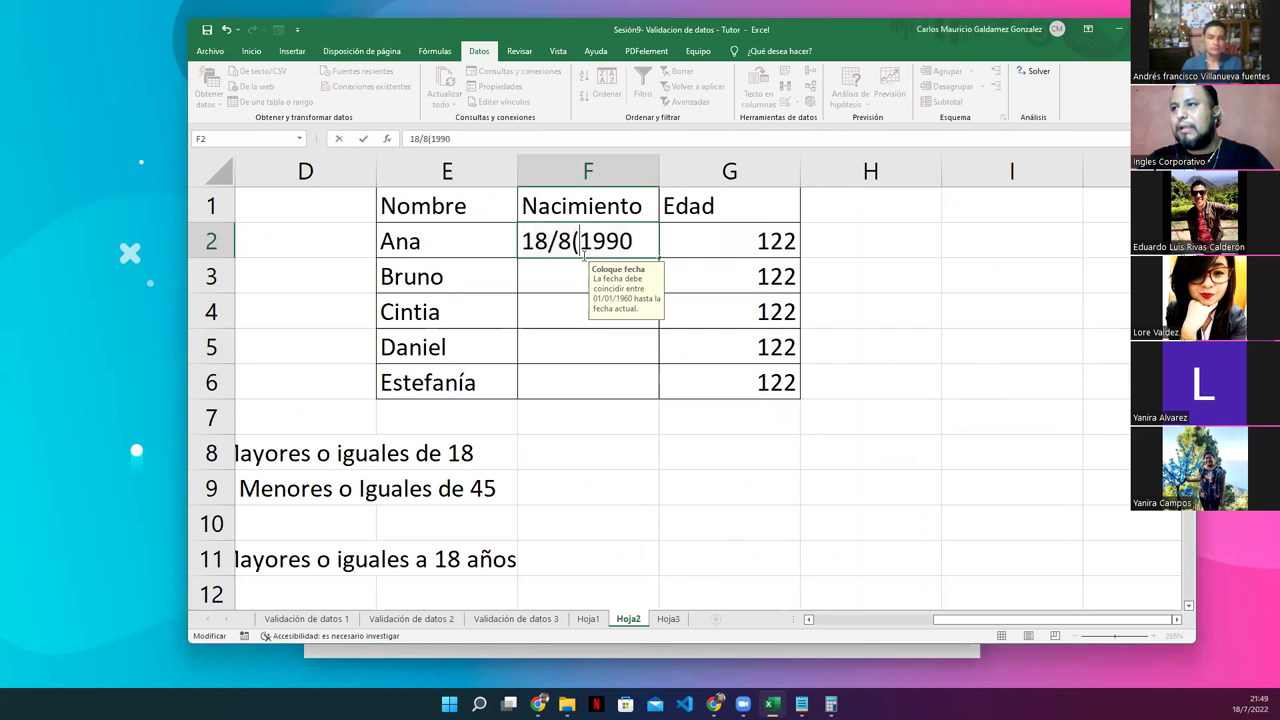
key("BackSpace")
type("/")
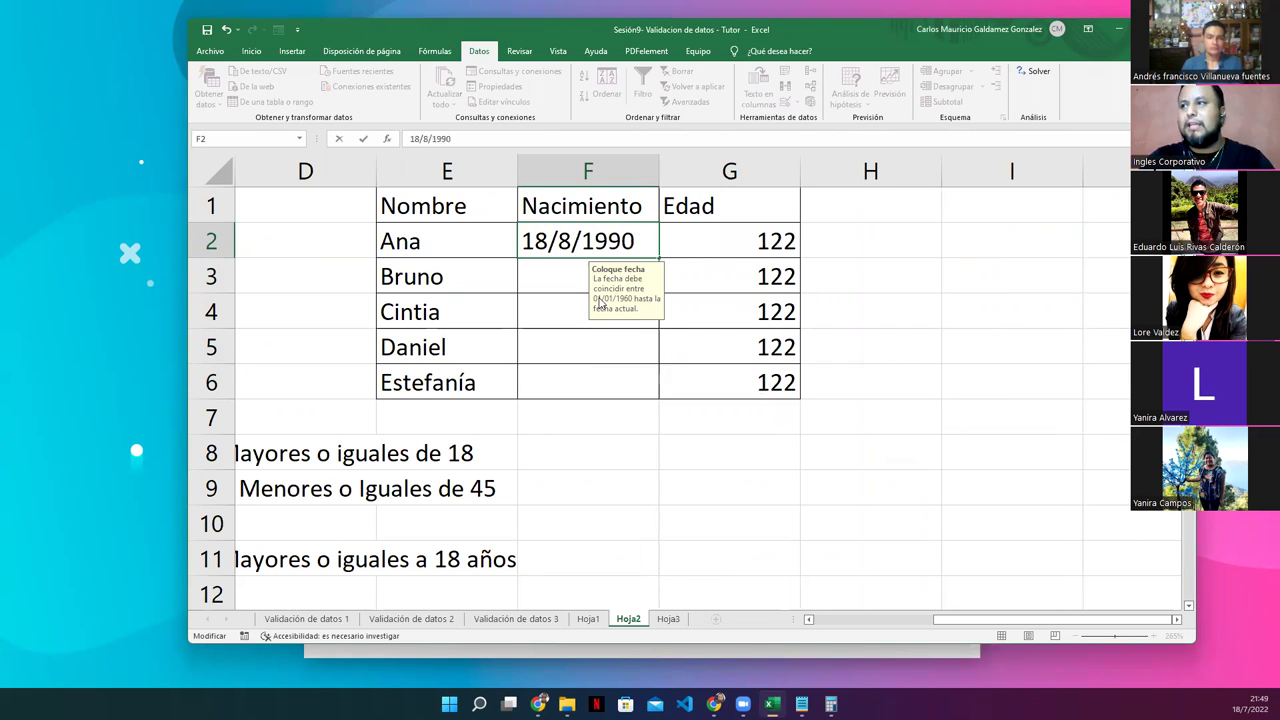
key("Return")
Enter the birth date 14/9/1992 in F3 and copy that cell
left_click(574, 249)
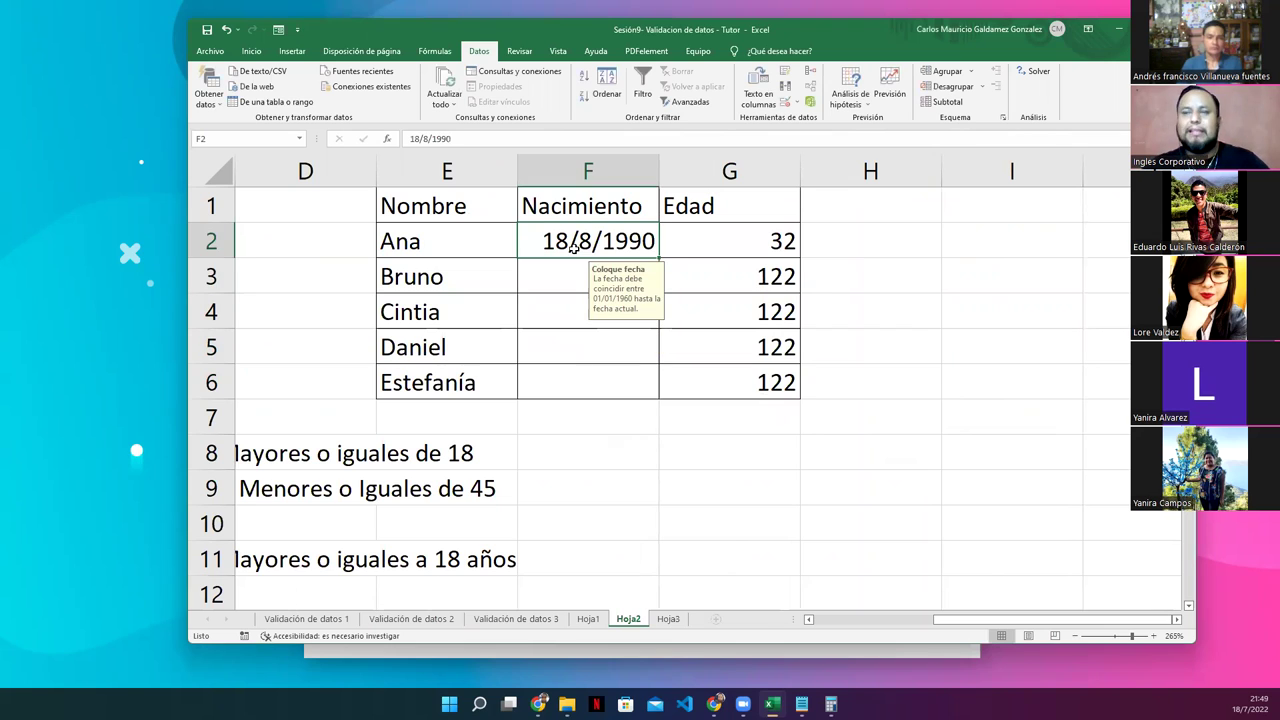
left_click(549, 270)
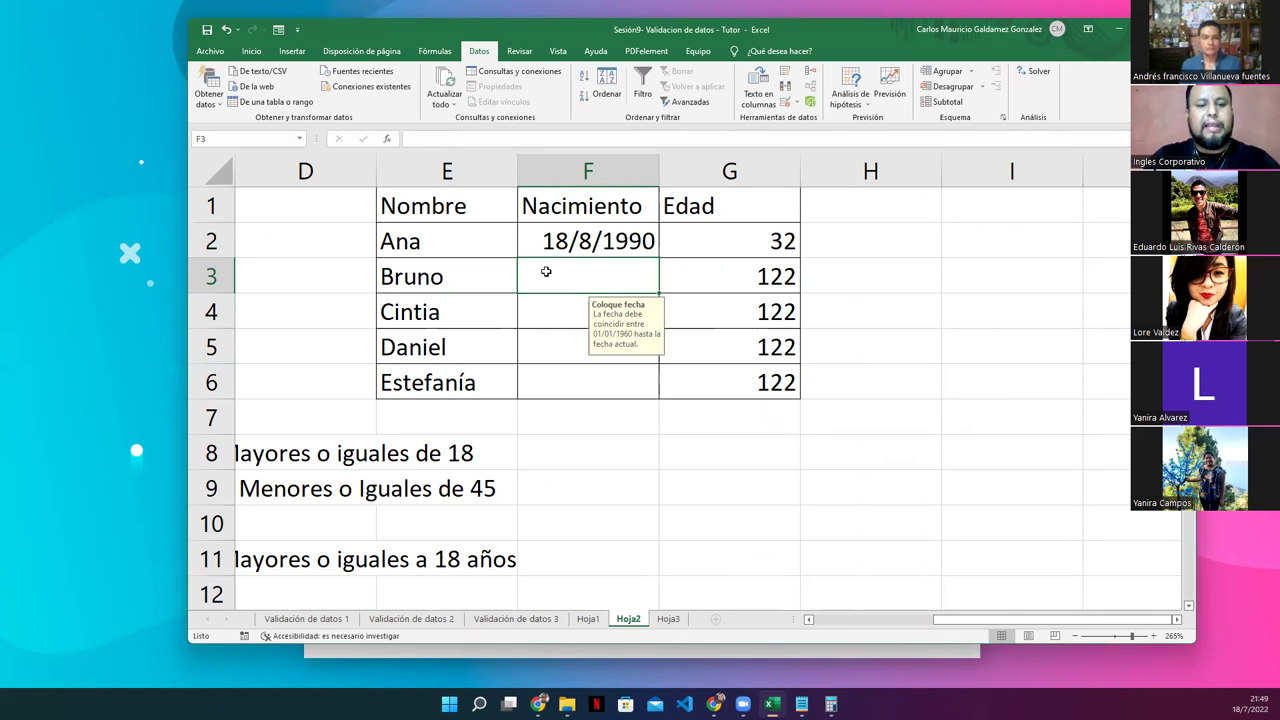
type("14/")
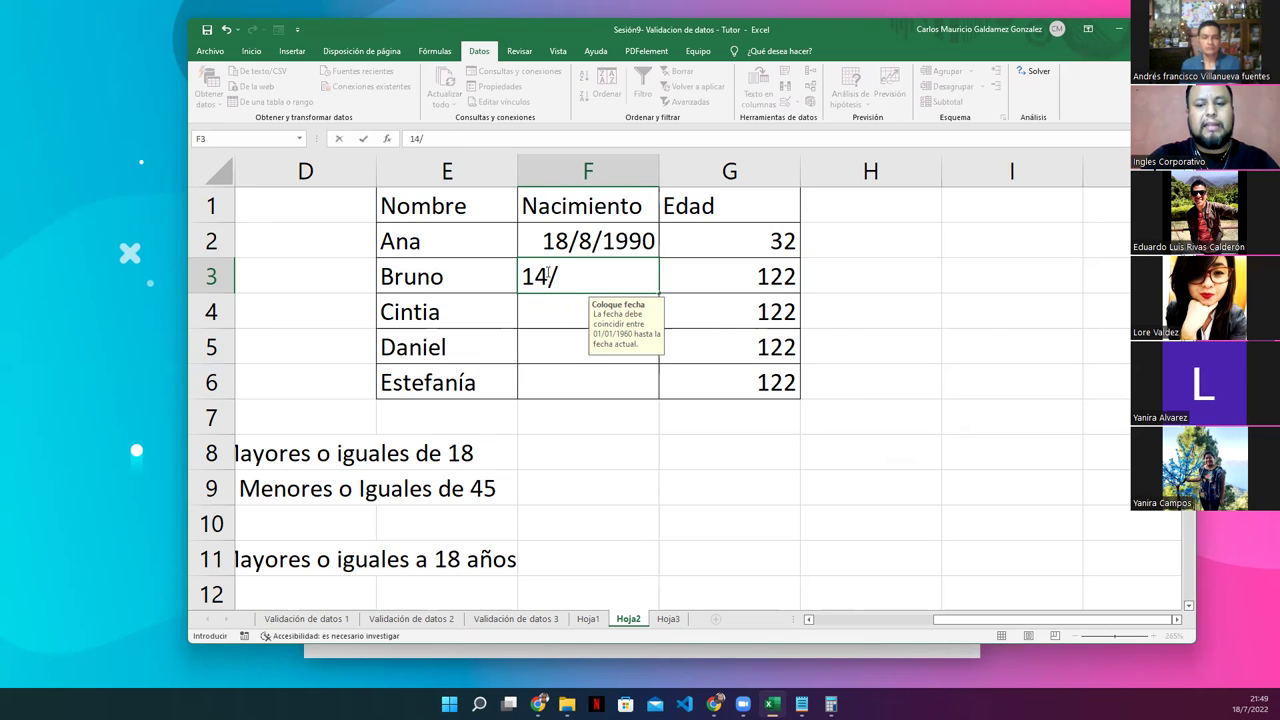
type("9/1992")
key("Return")
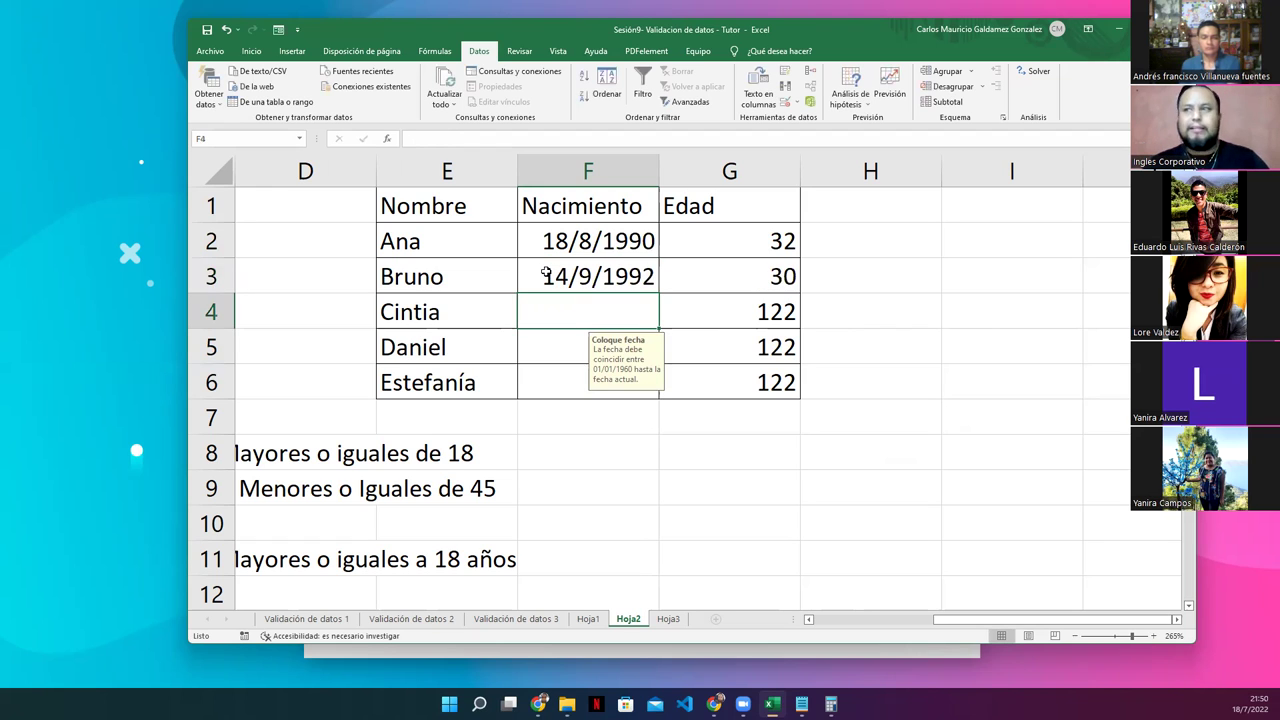
left_click(545, 272)
key("ctrl+c")
Paste 14/9/1992 into F4, try changing it to 14/9/1972, and cancel the rejection
left_click(618, 313)
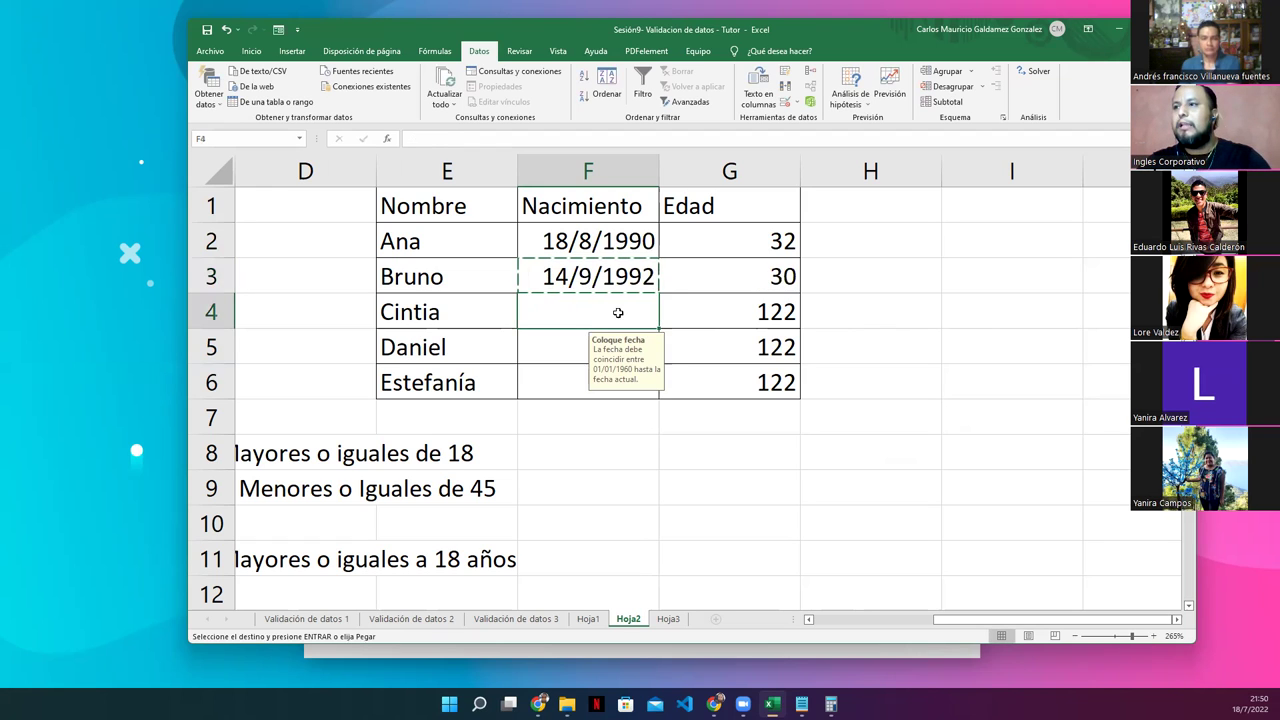
key("ctrl+v")
double_click(642, 312)
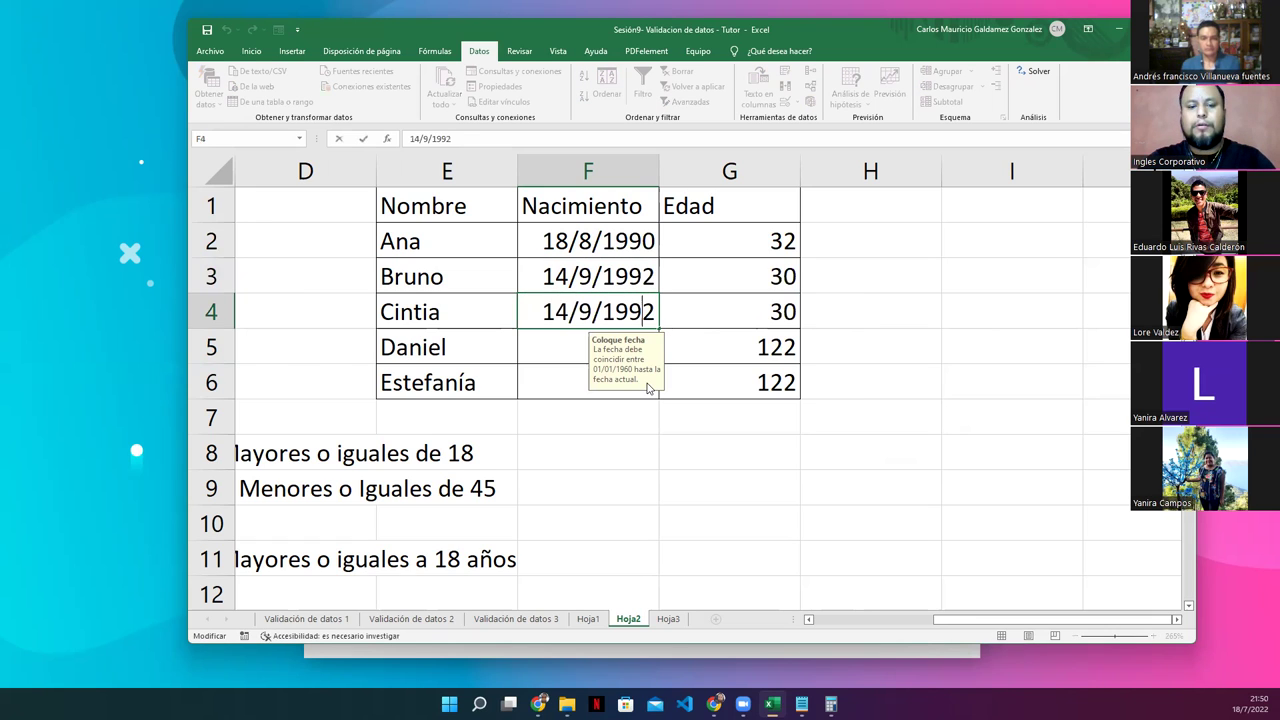
key("BackSpace")
type("7")
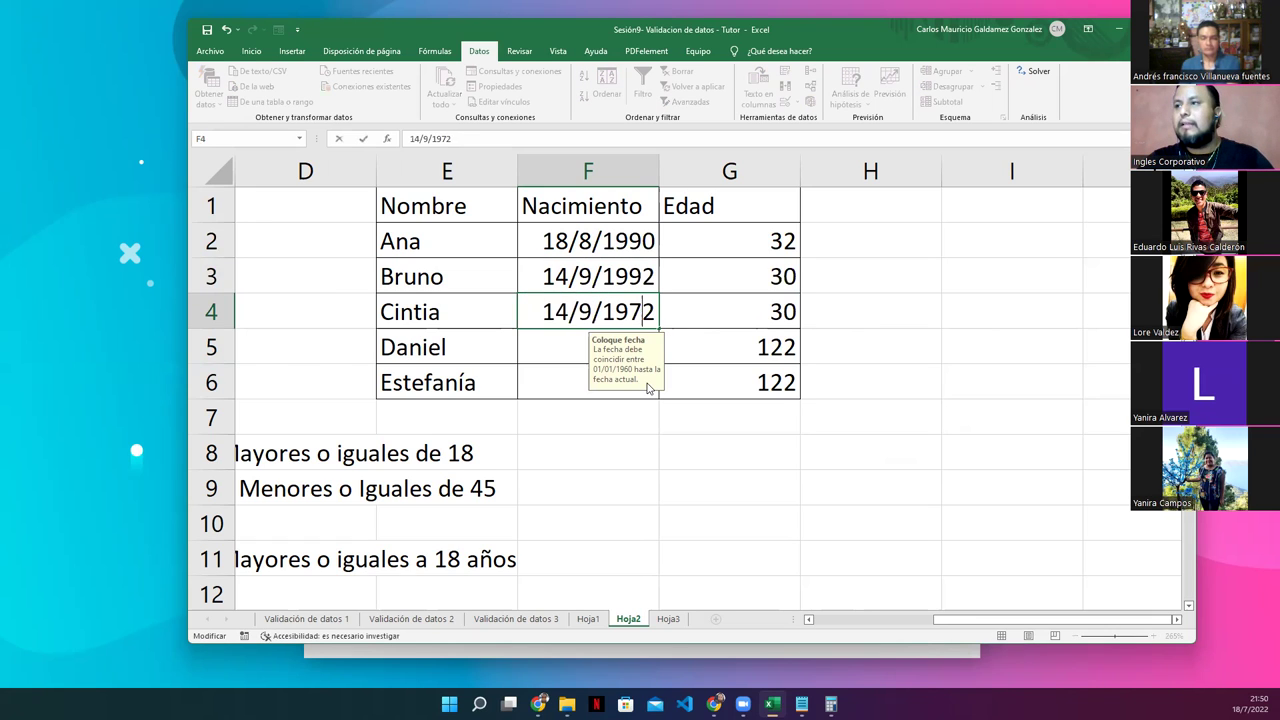
key("Return")
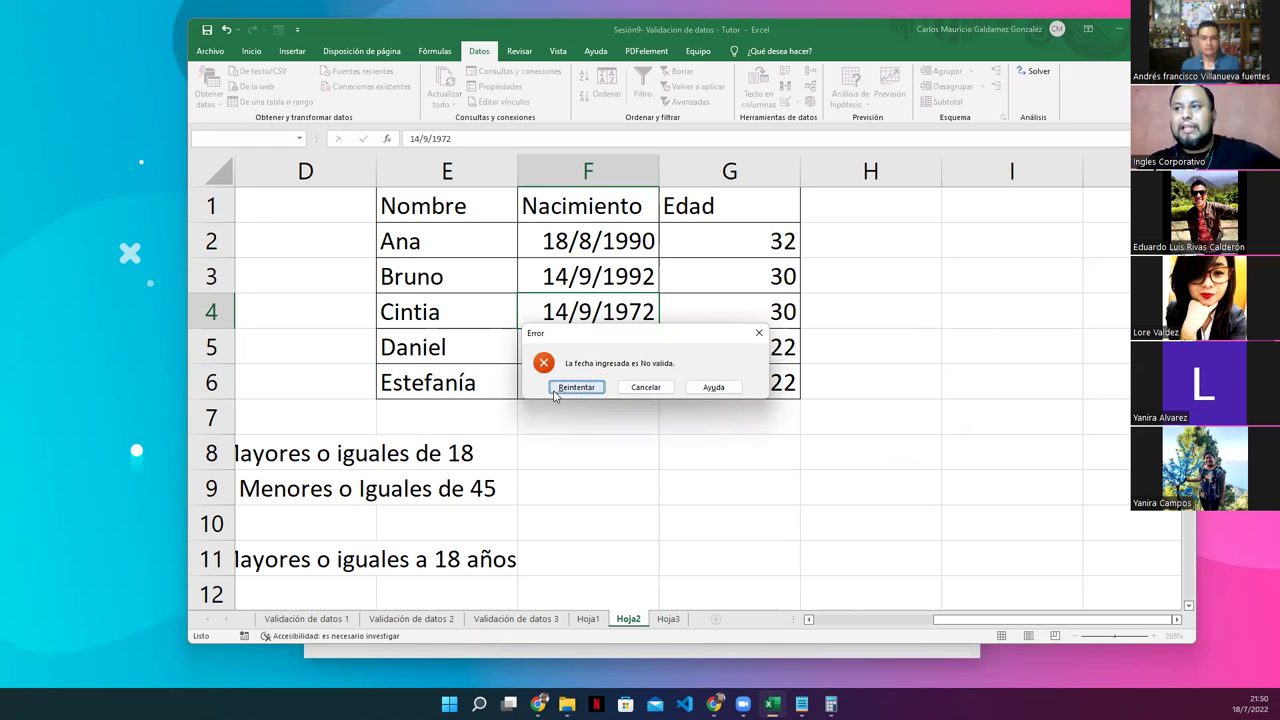
left_click(576, 387)
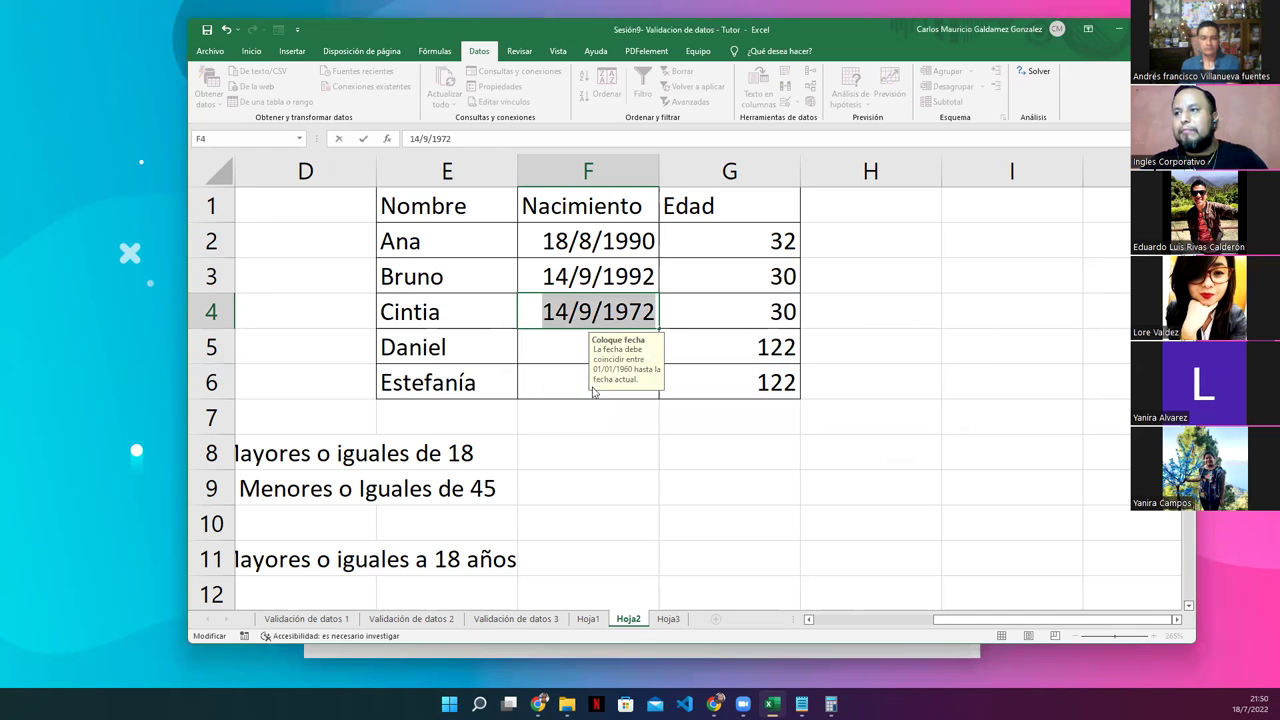
key("Return")
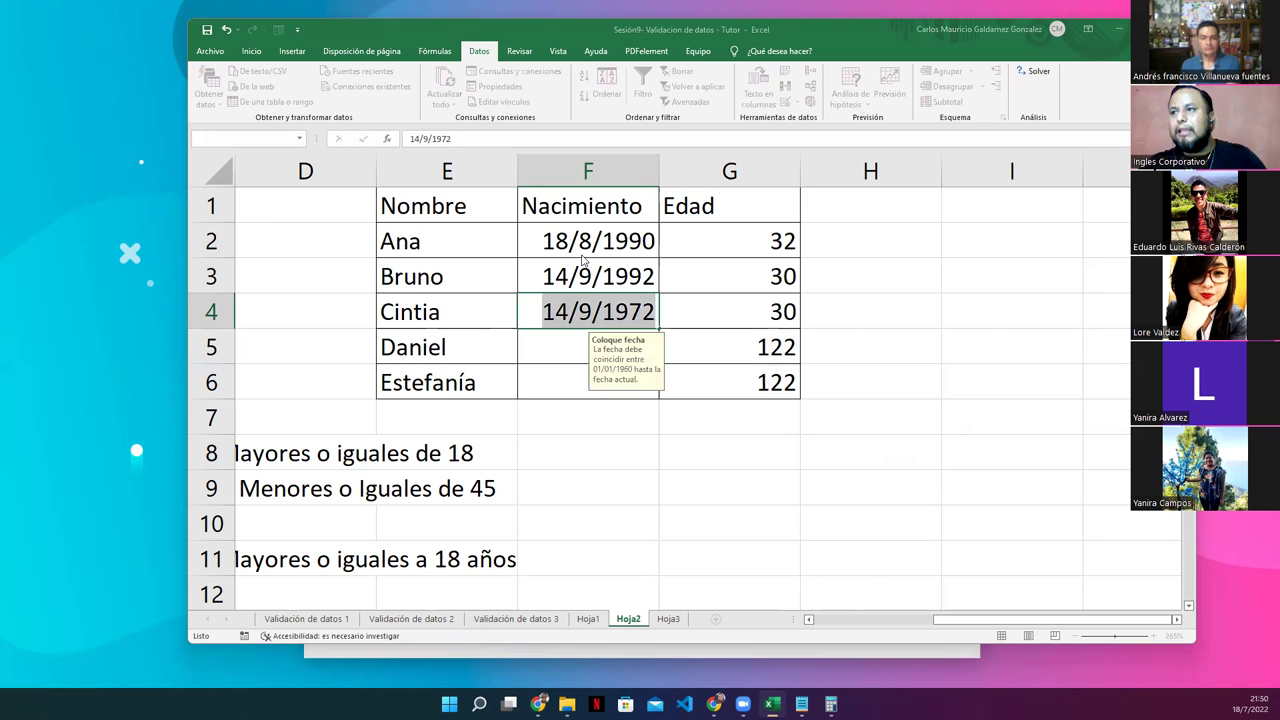
left_click(646, 387)
left_click_drag(570, 250, 572, 377)
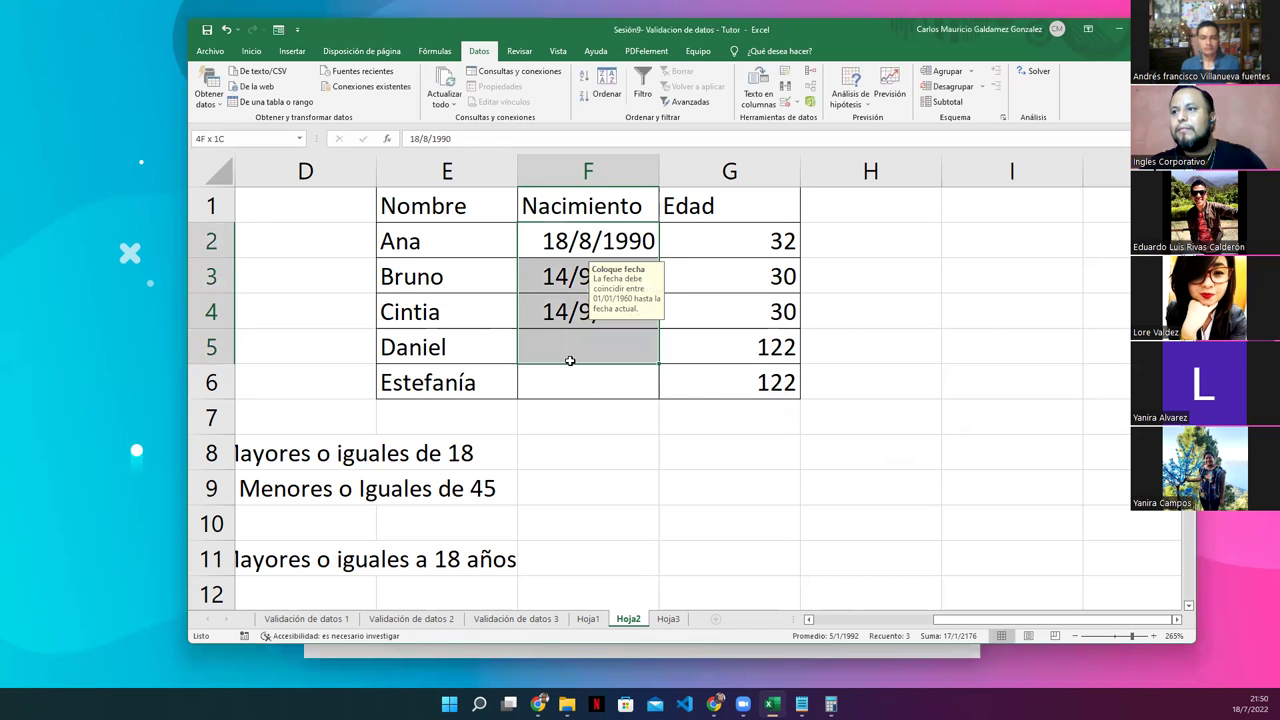
left_click(786, 102)
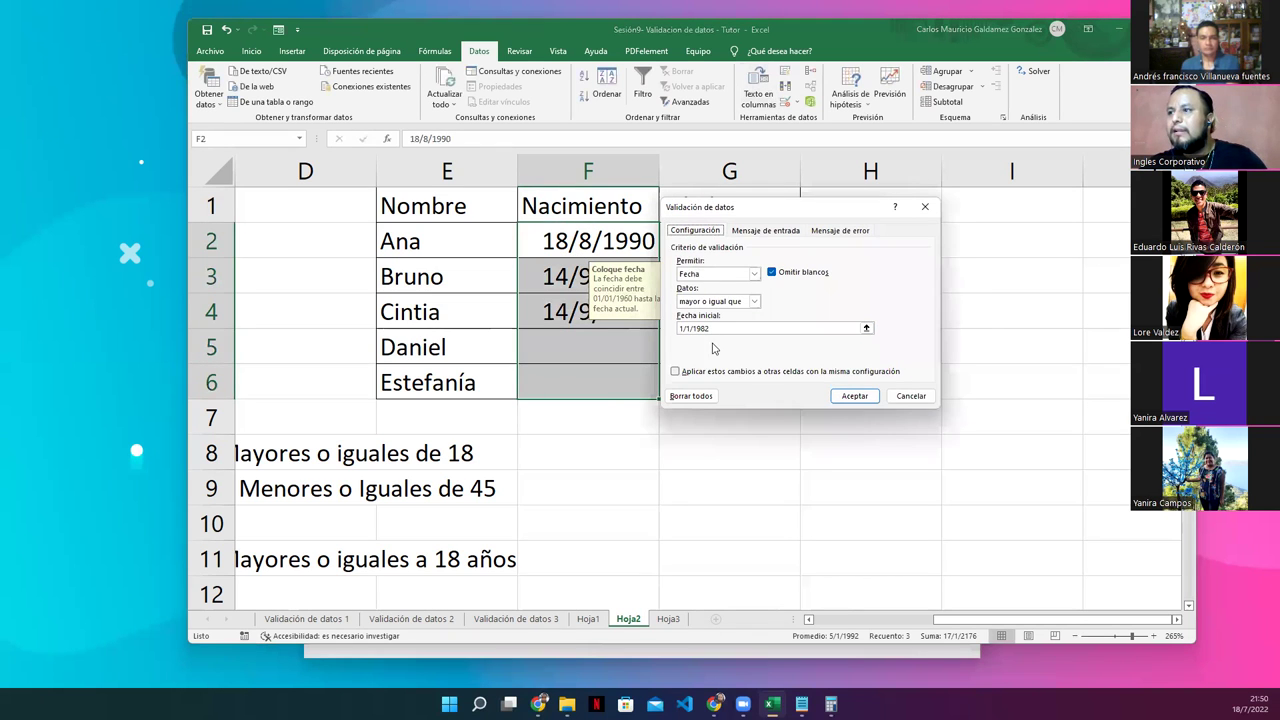
left_click(717, 328)
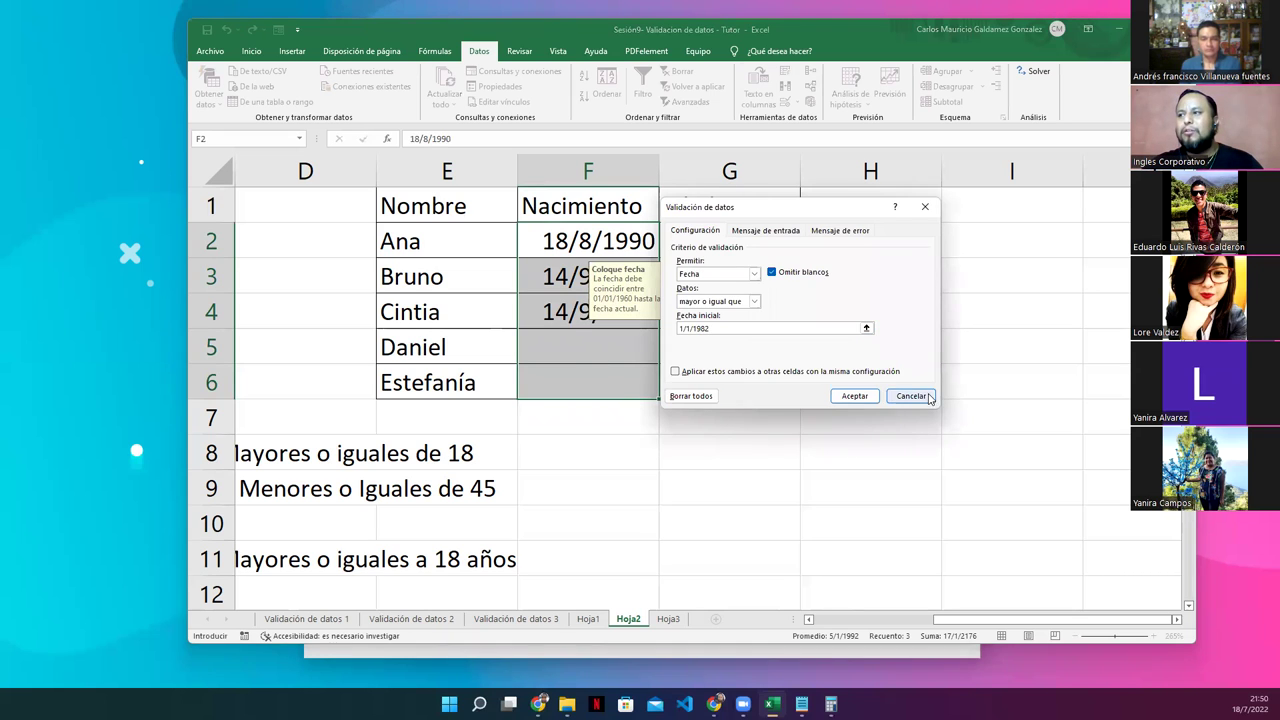
left_click(913, 397)
left_click(556, 317)
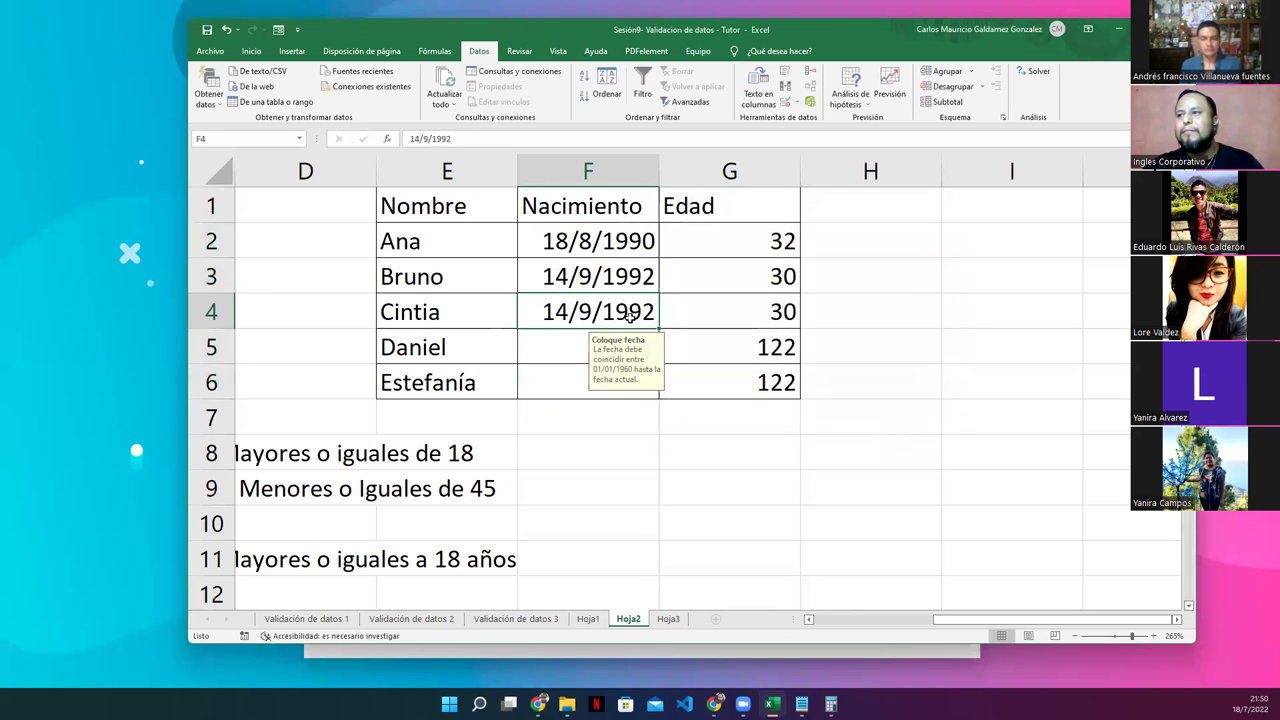
Retry 1972 as F4's year, cancel the error, then clear F4 so G4 shows 122
key("F2")
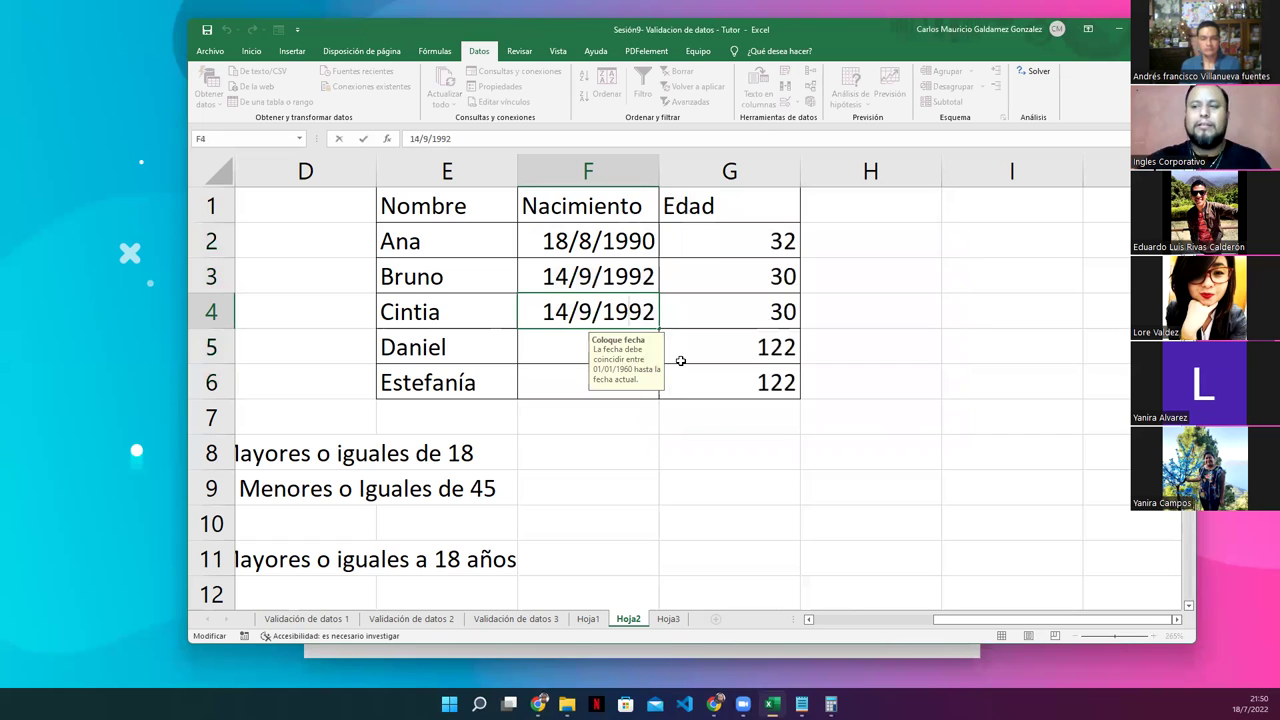
key("BackSpace")
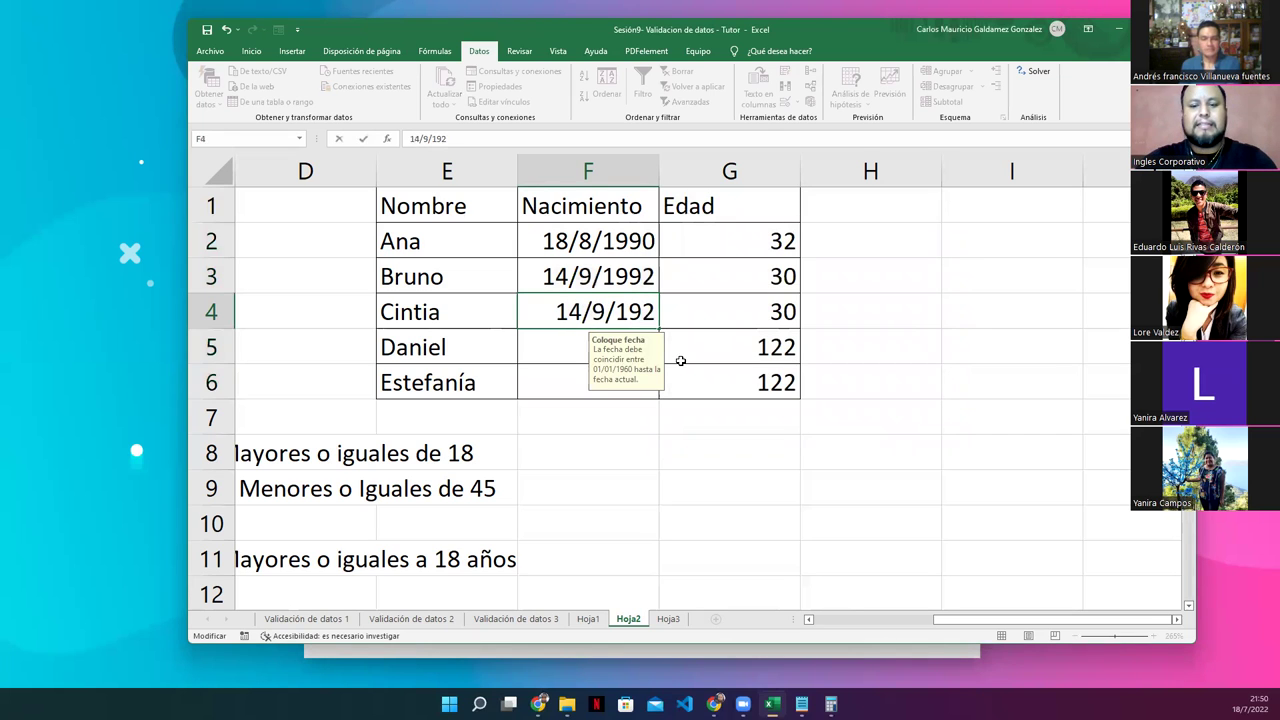
type("7")
key("Return")
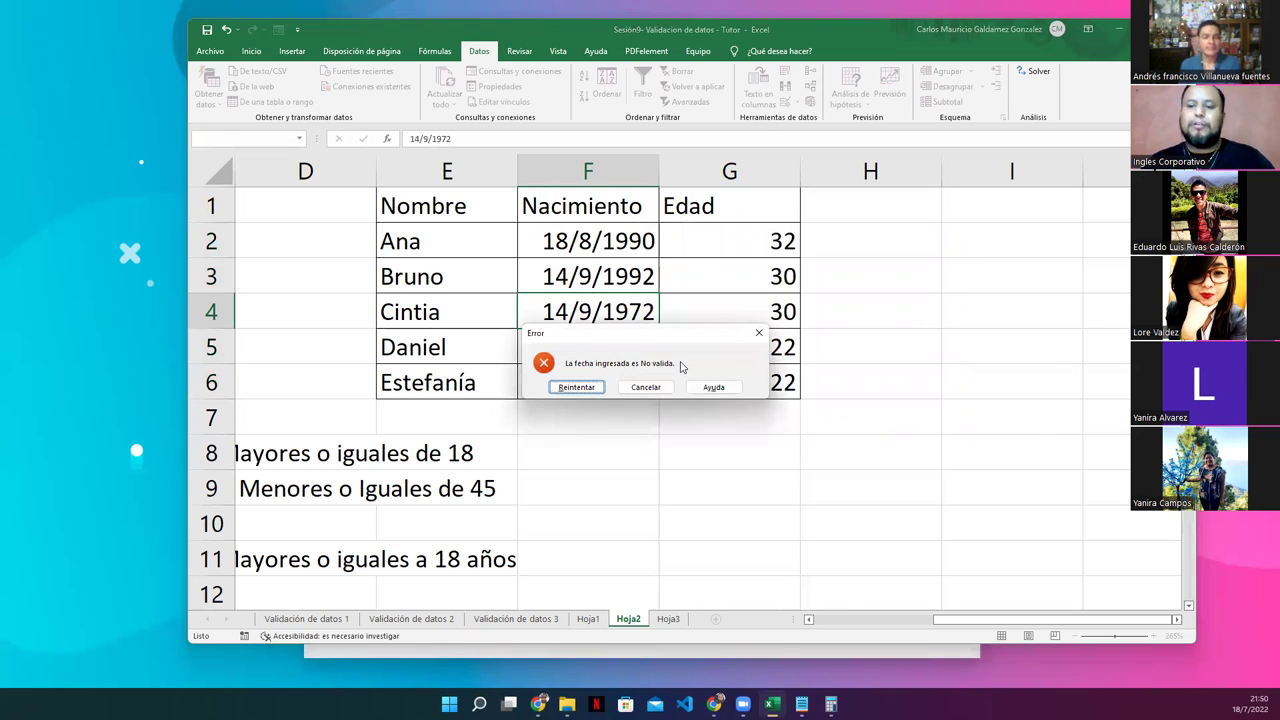
key("Return")
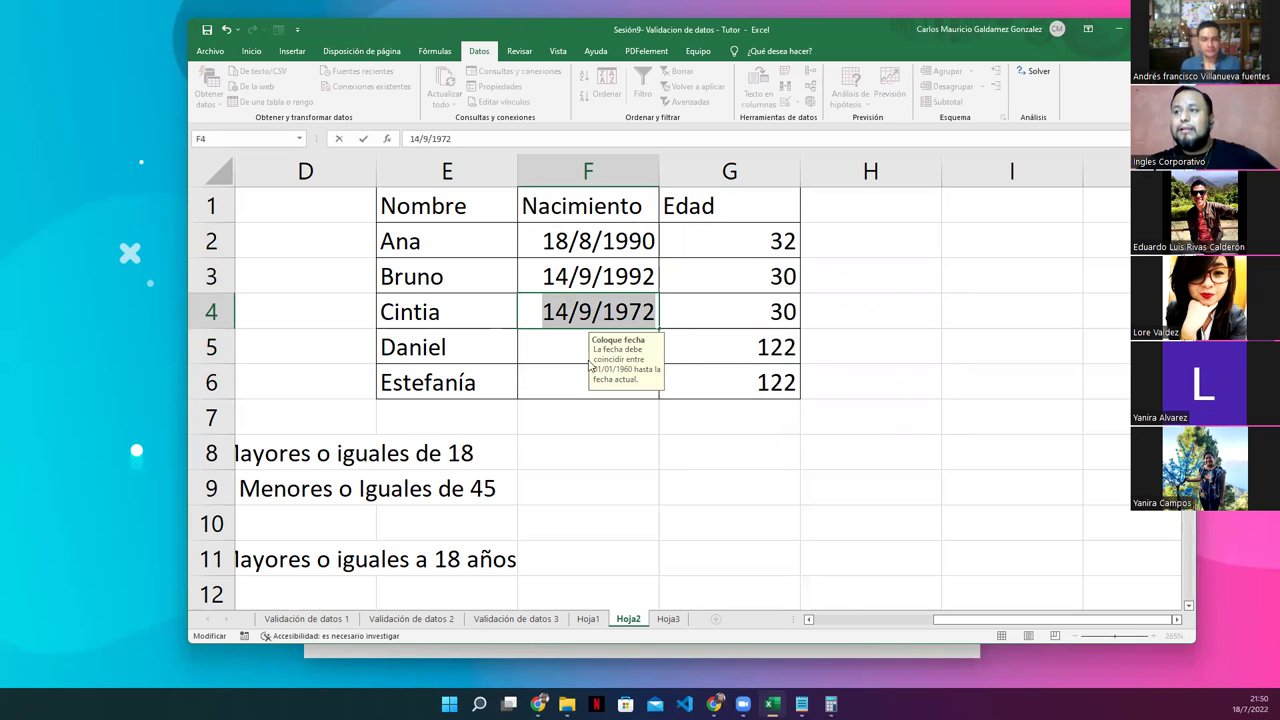
left_click(553, 355)
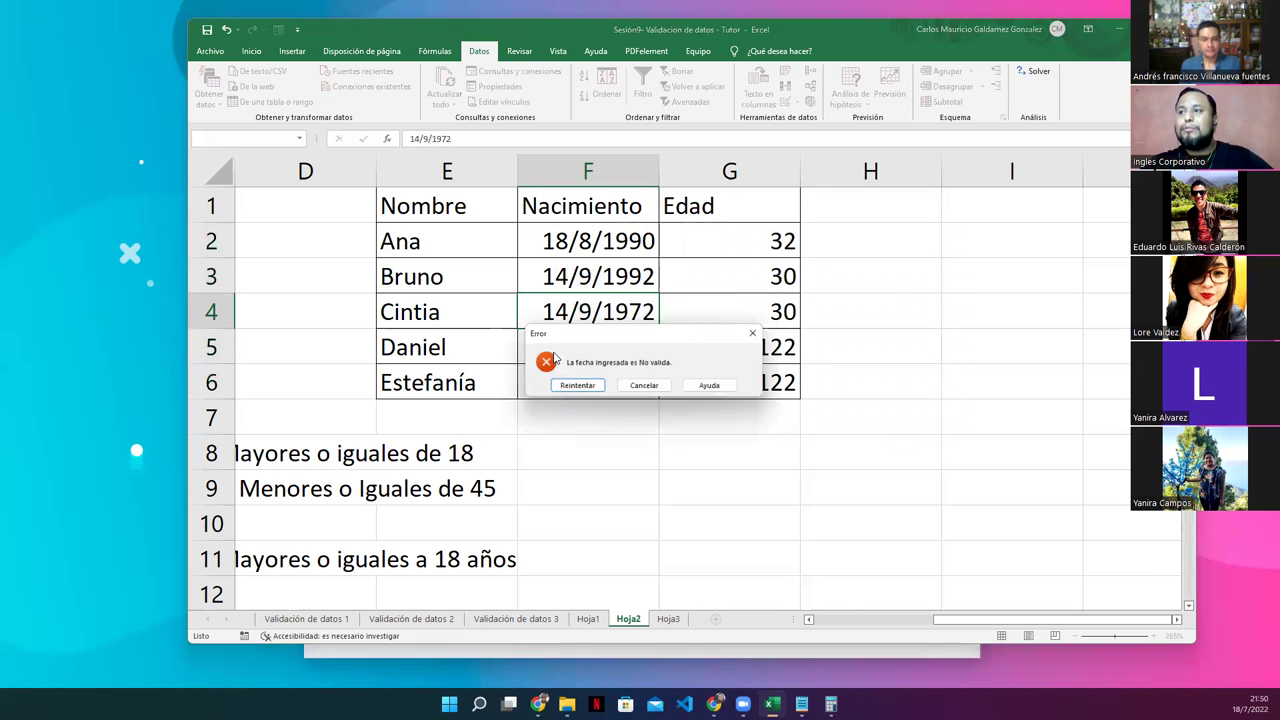
left_click(628, 389)
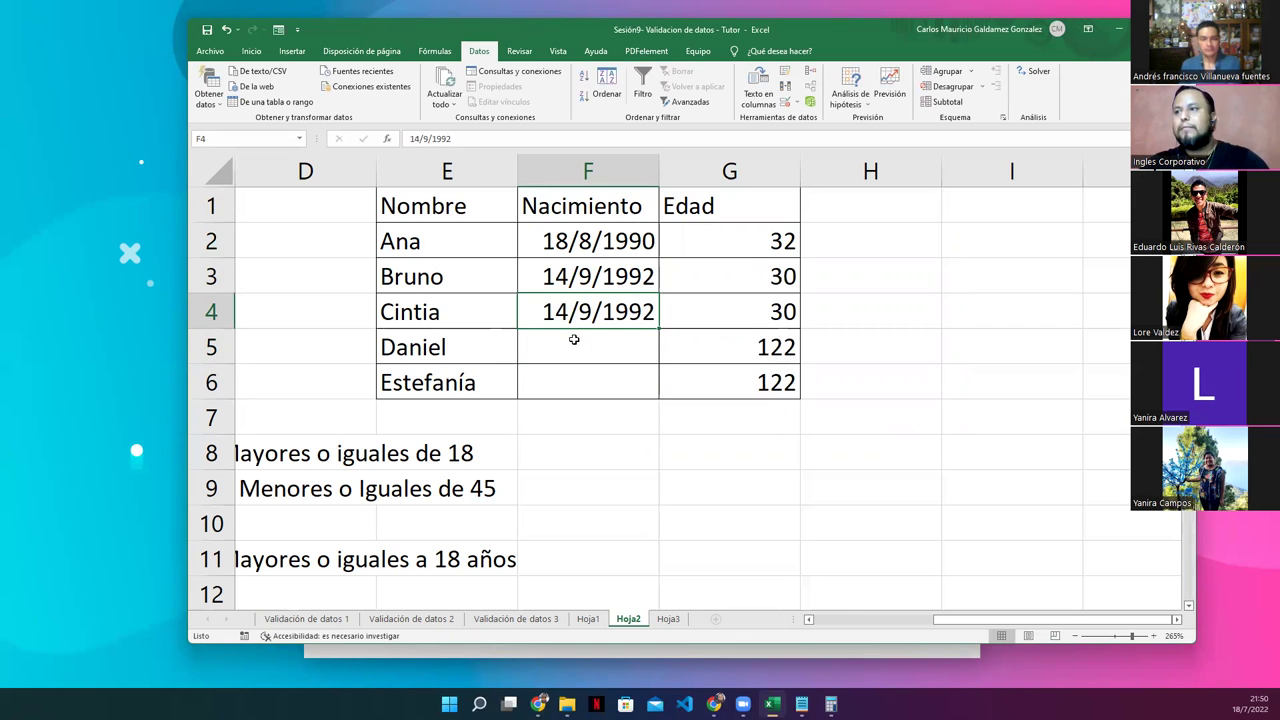
key("Delete")
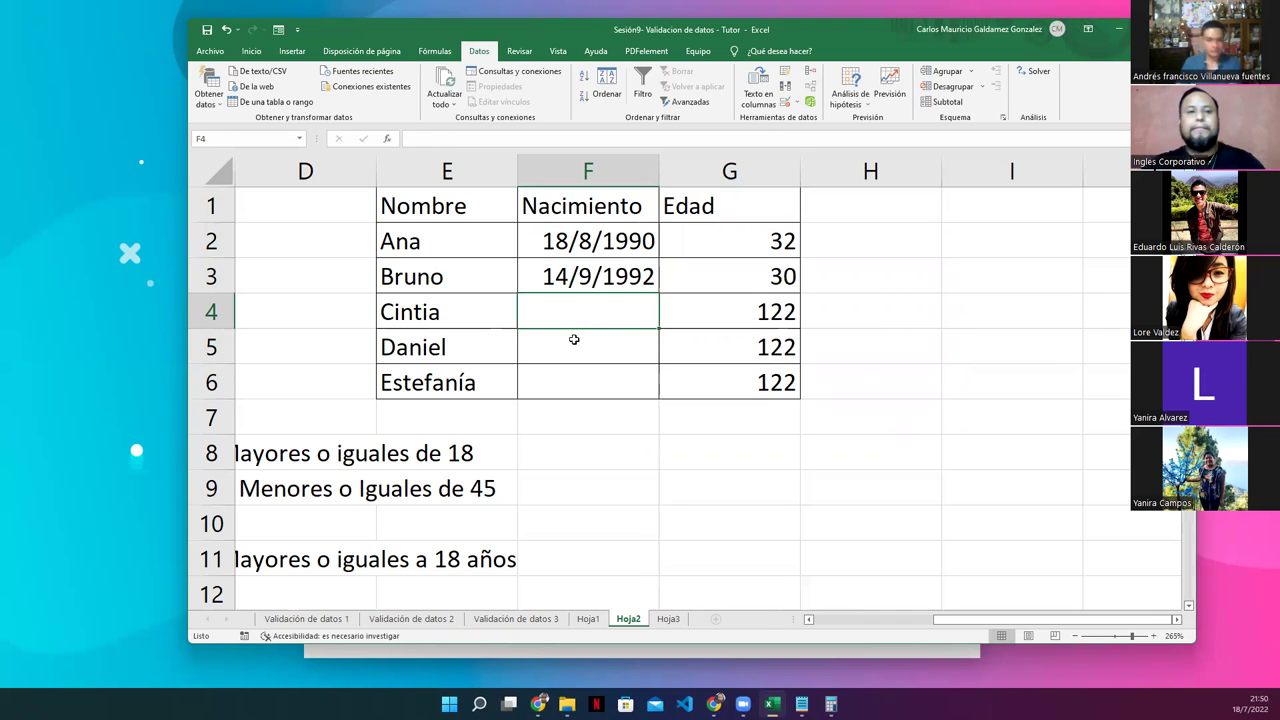
Look through sheets Validación de datos 1, 2 and 3, ending on the Hoja1 grades sheet
left_click(850, 619)
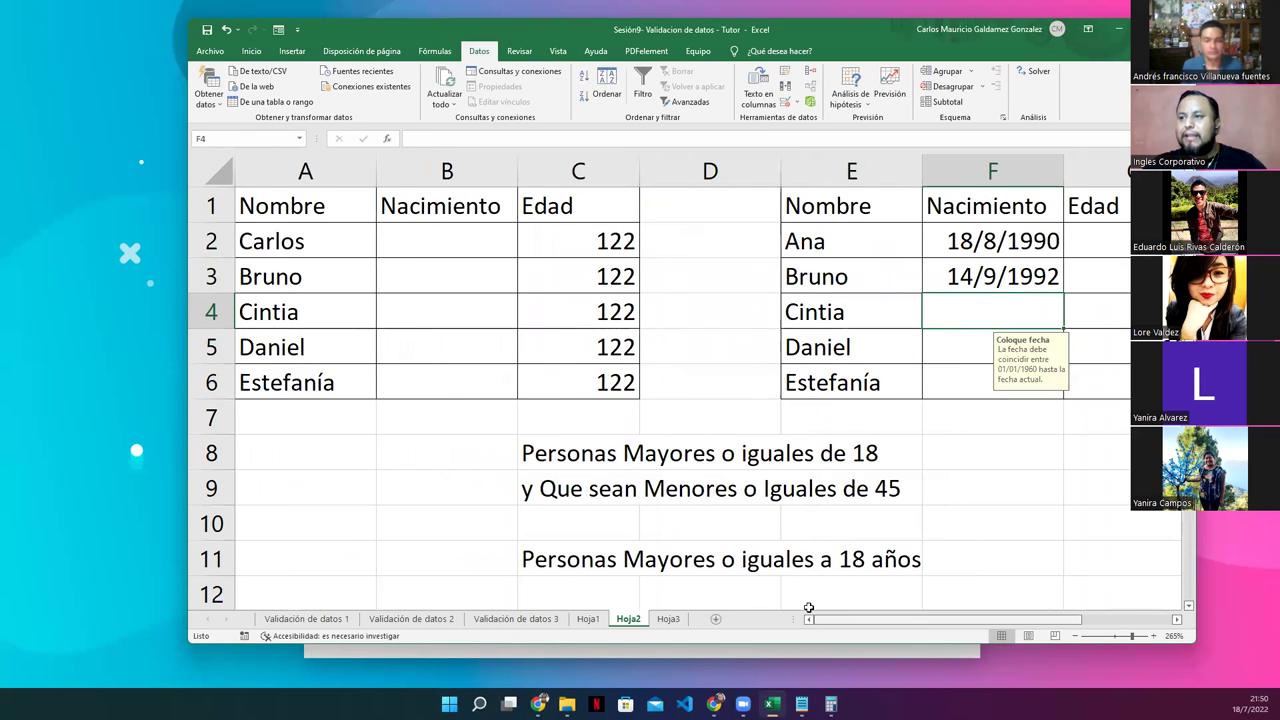
left_click_drag(419, 346, 418, 381)
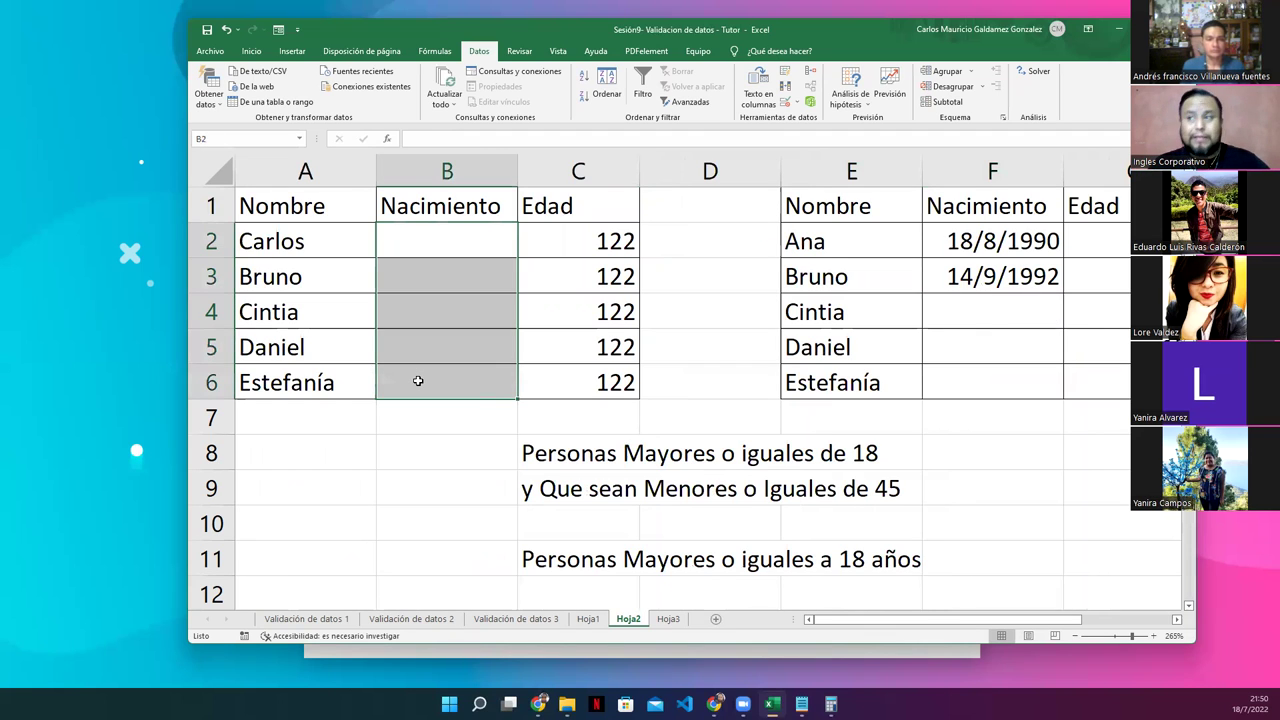
left_click(306, 619)
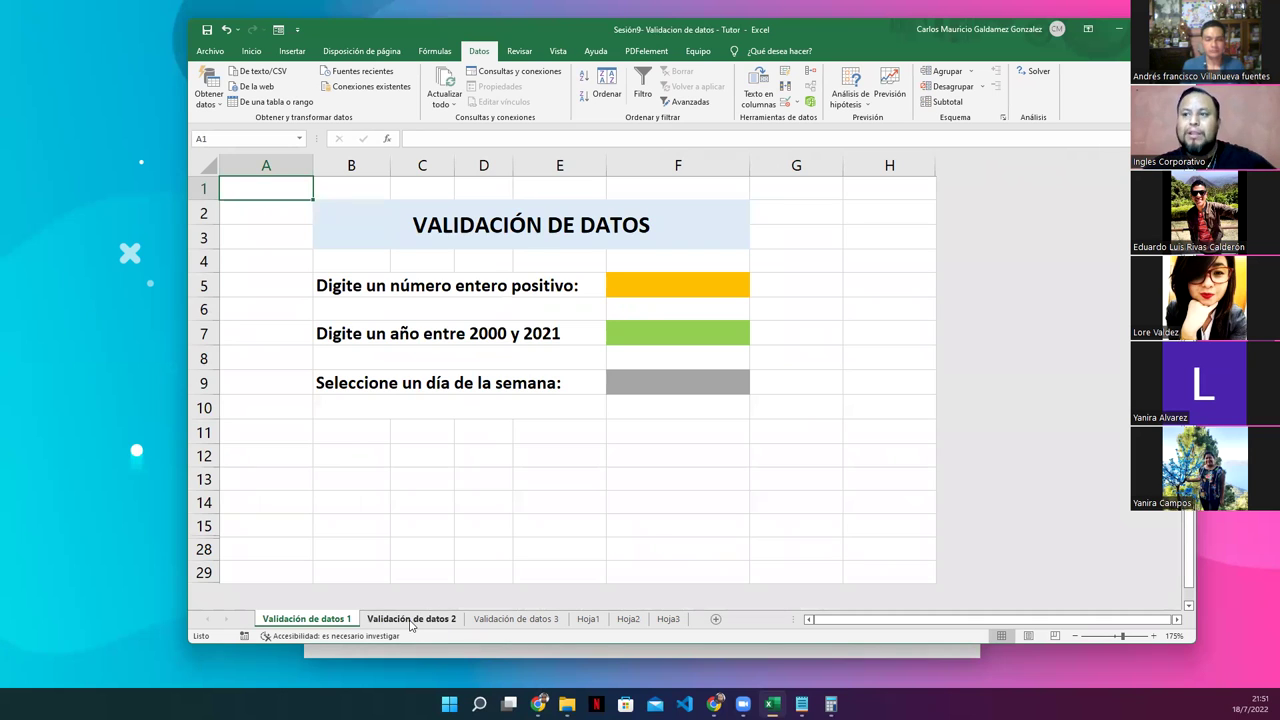
left_click(411, 620)
left_click(515, 619)
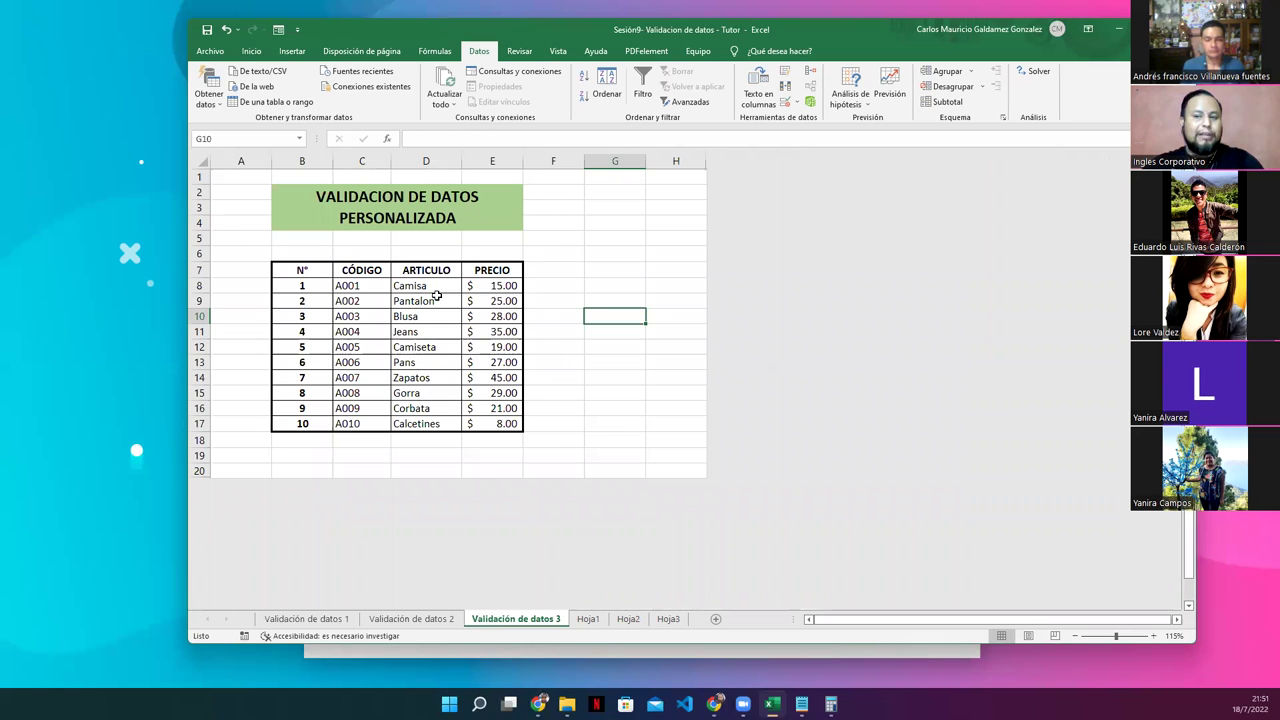
left_click(590, 620)
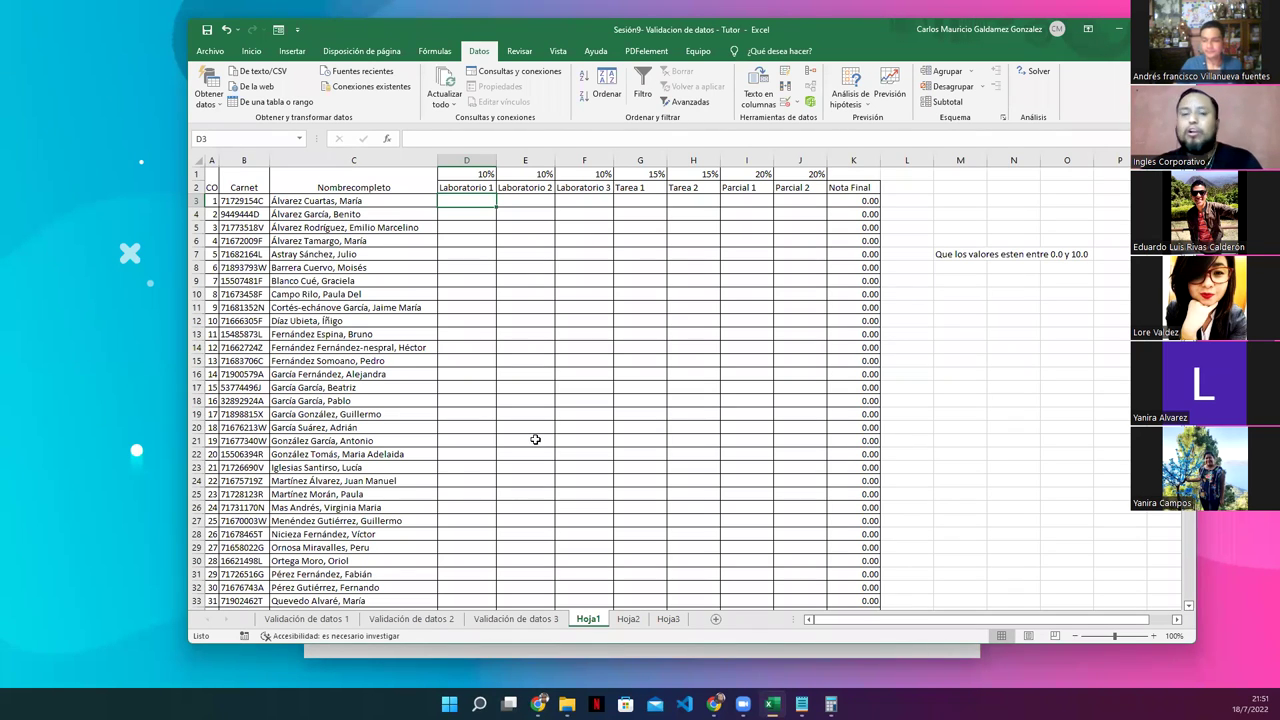
mouse_move(470, 201)
left_mouse_down()
mouse_move(775, 601)
mouse_move(795, 550)
left_mouse_up()
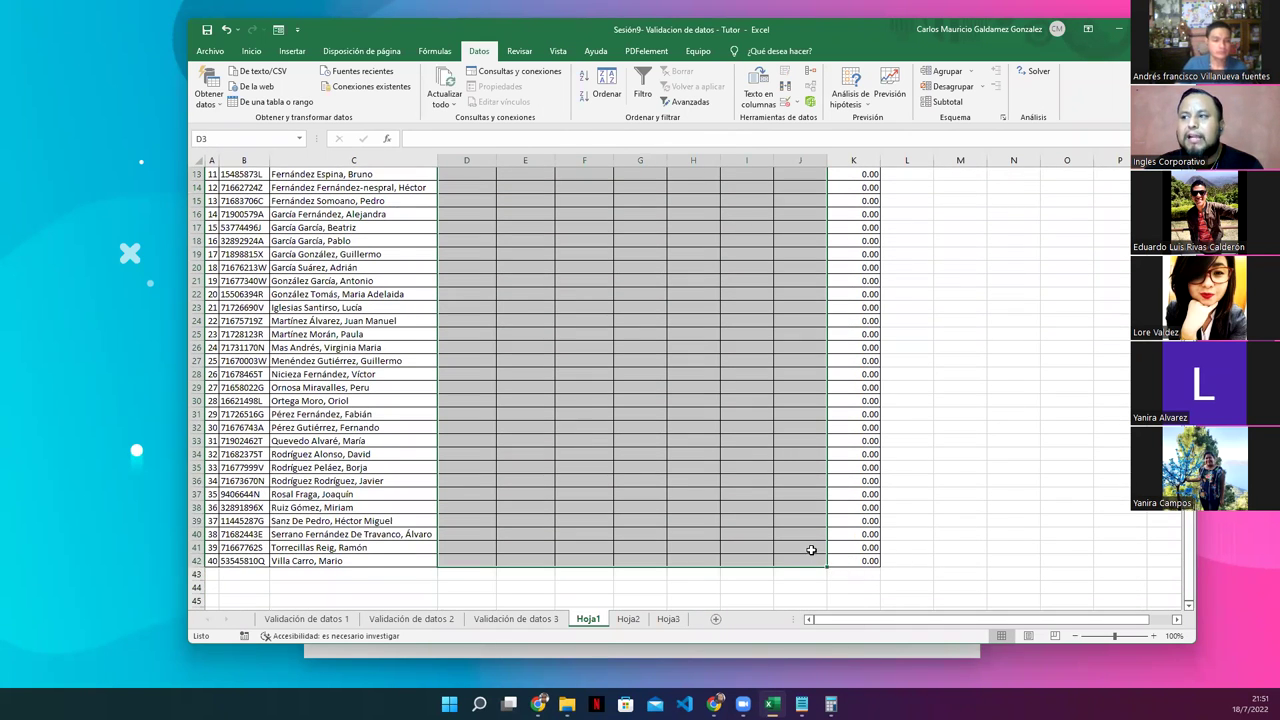
scroll(812, 545, "up", 4)
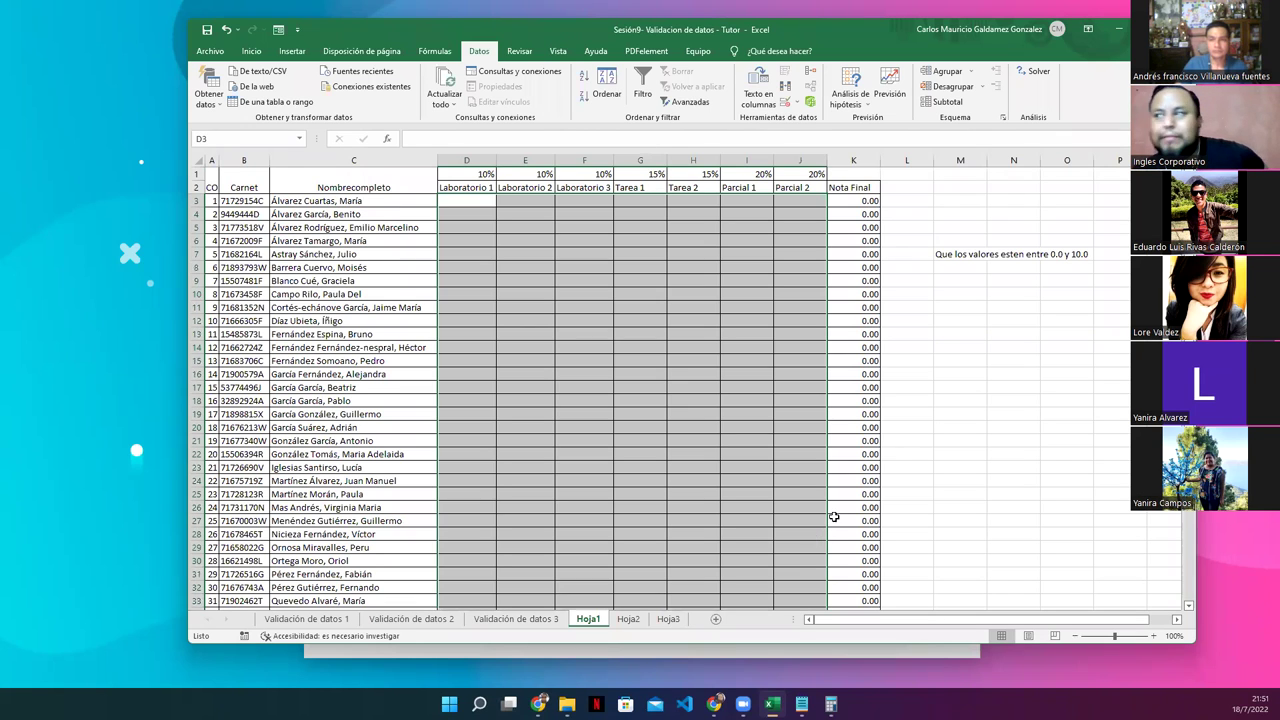
left_click(950, 257)
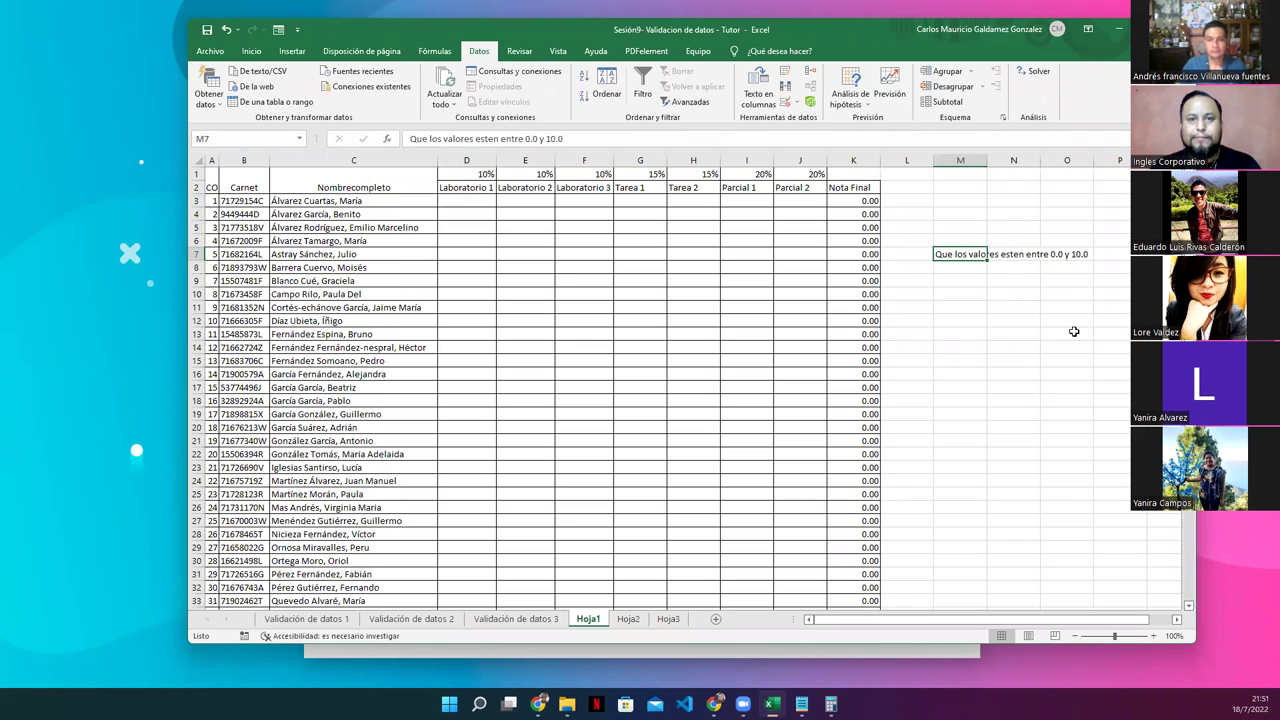
left_click(462, 202)
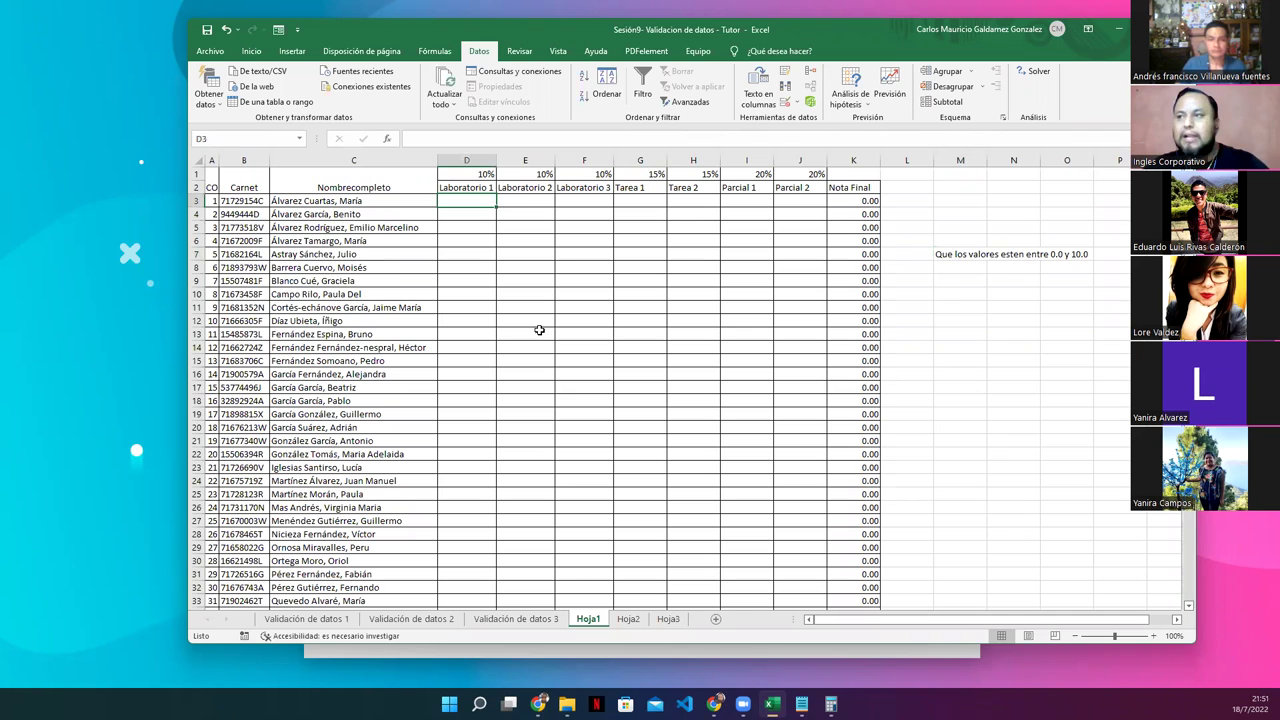
Limit D3 to decimals 0.0–10, prompting 'Ingrese notas entre 0 y 10' with an error message
left_click(786, 102)
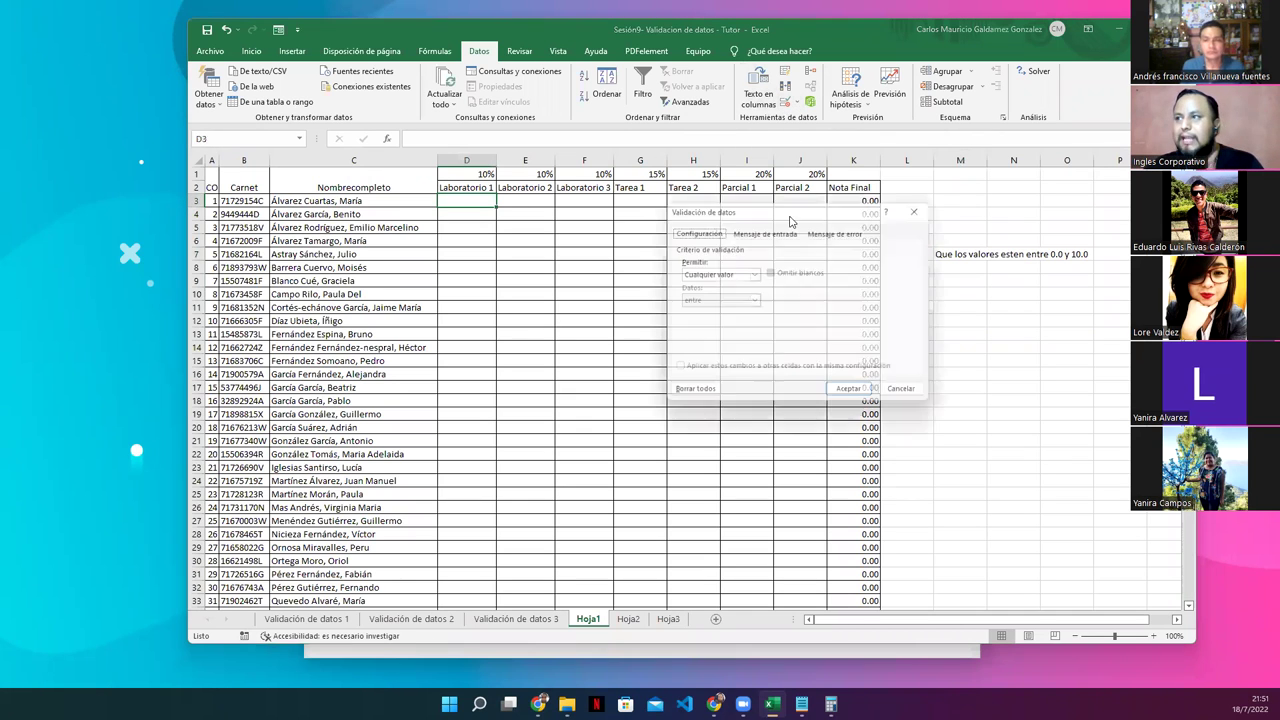
left_click(754, 273)
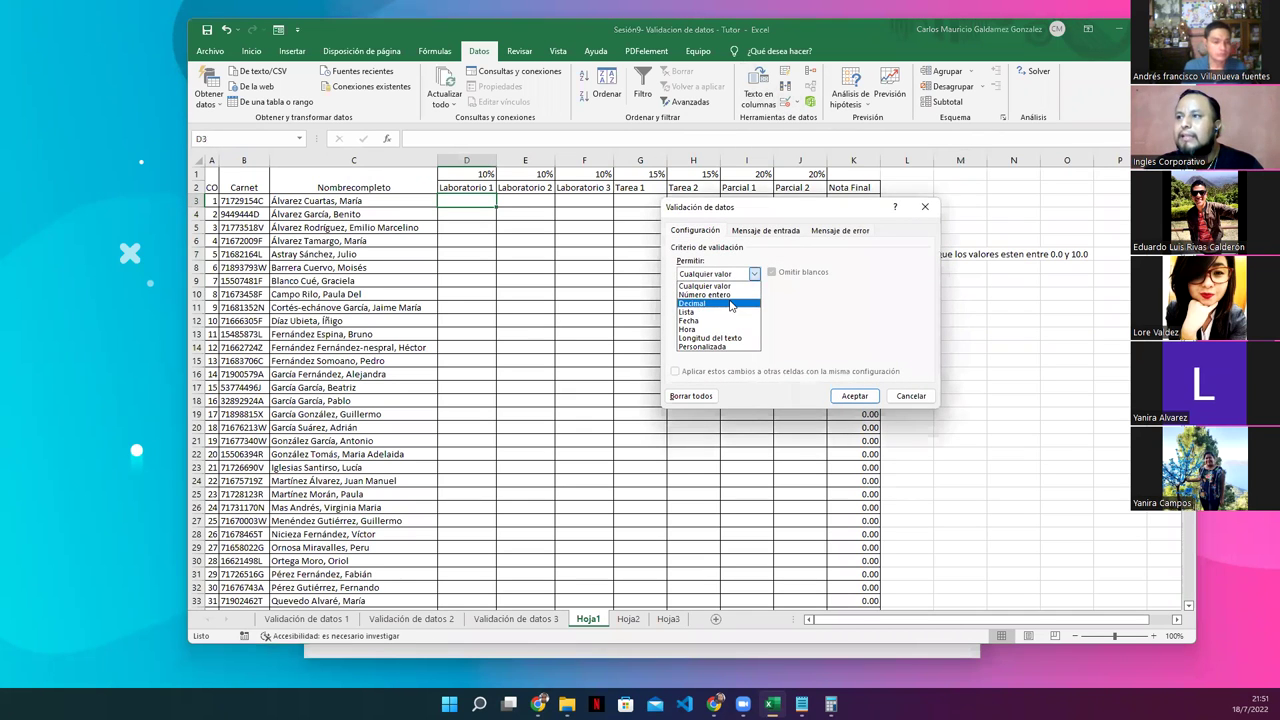
left_click(731, 305)
left_click(700, 329)
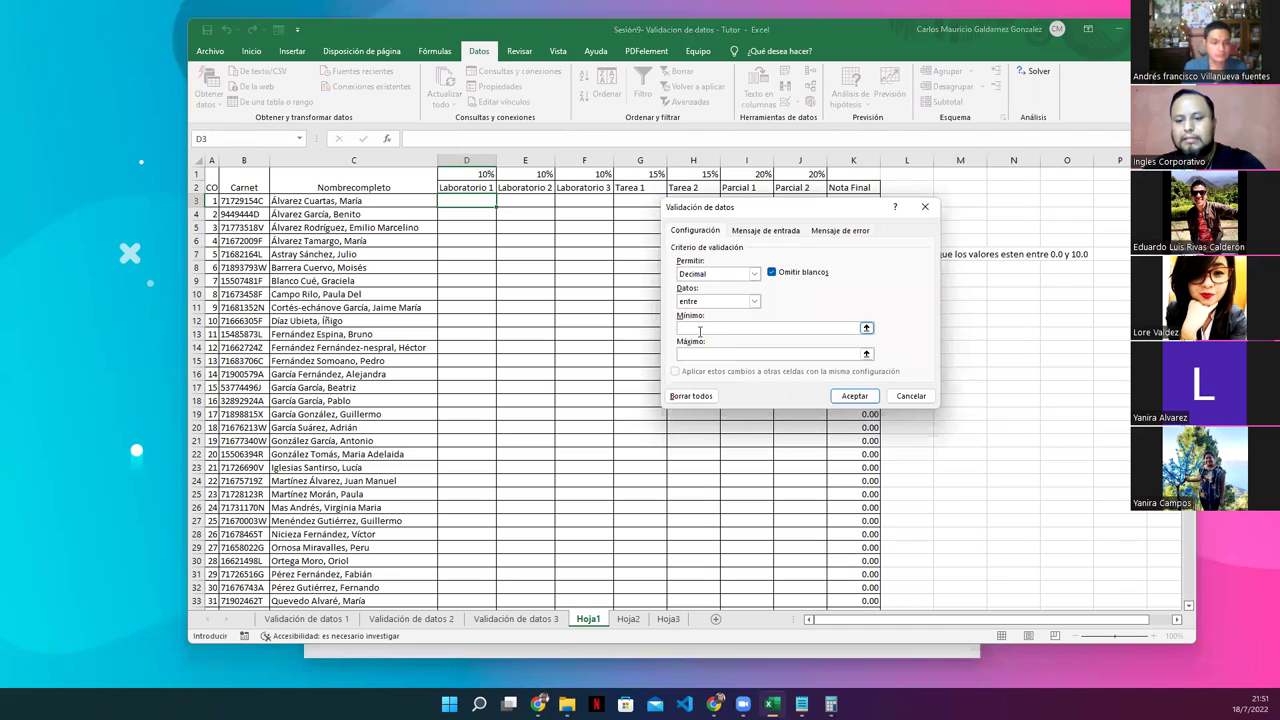
left_click(729, 353)
type("10")
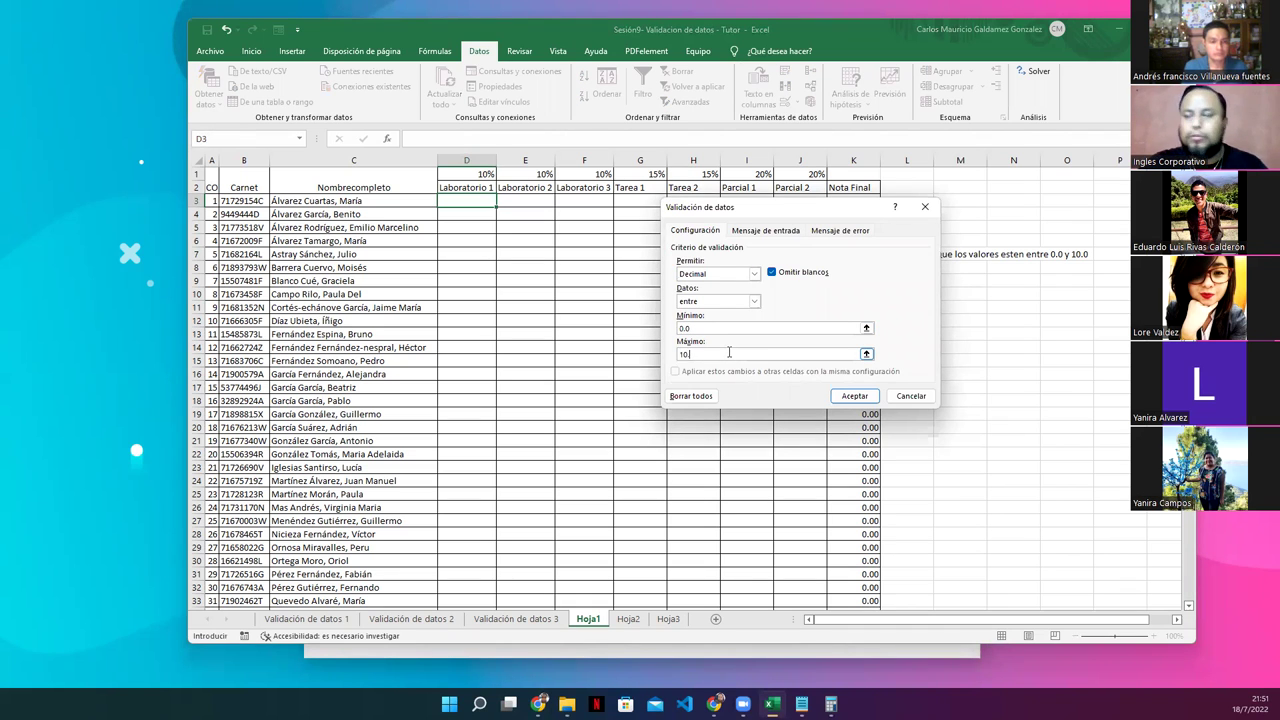
left_click(756, 232)
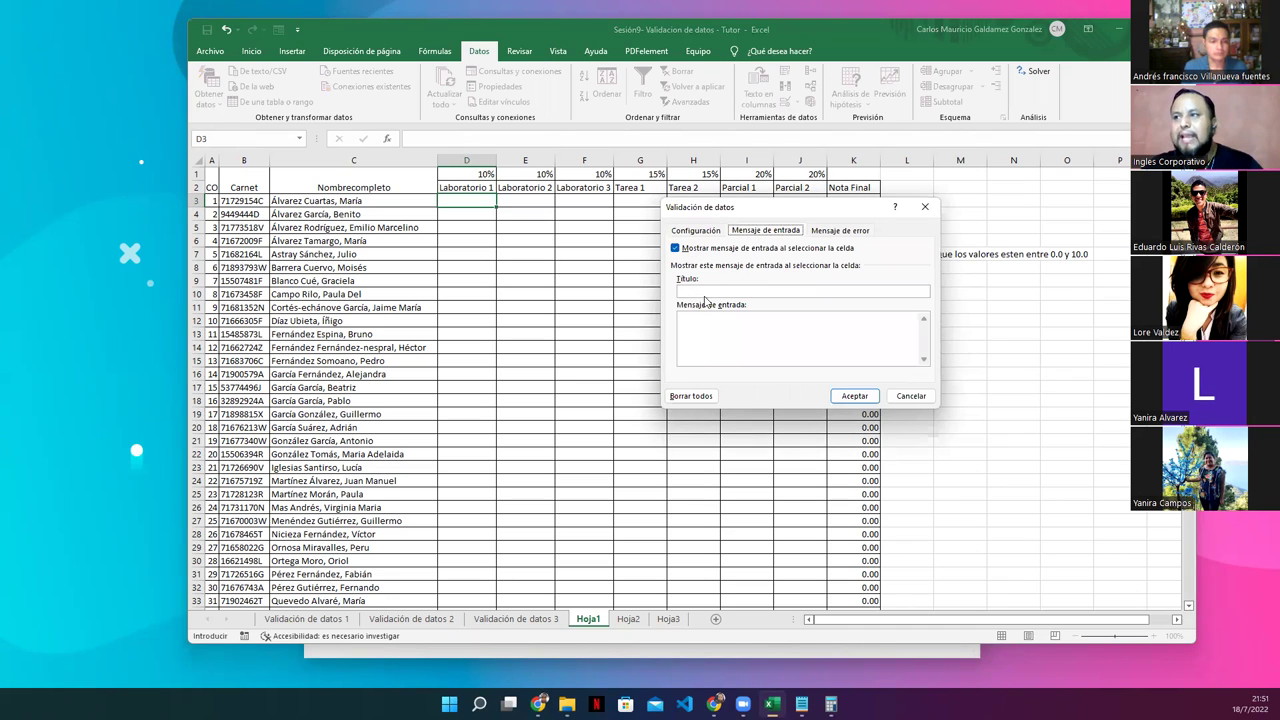
left_click(701, 346)
type("Ingrese notas entre 0 y")
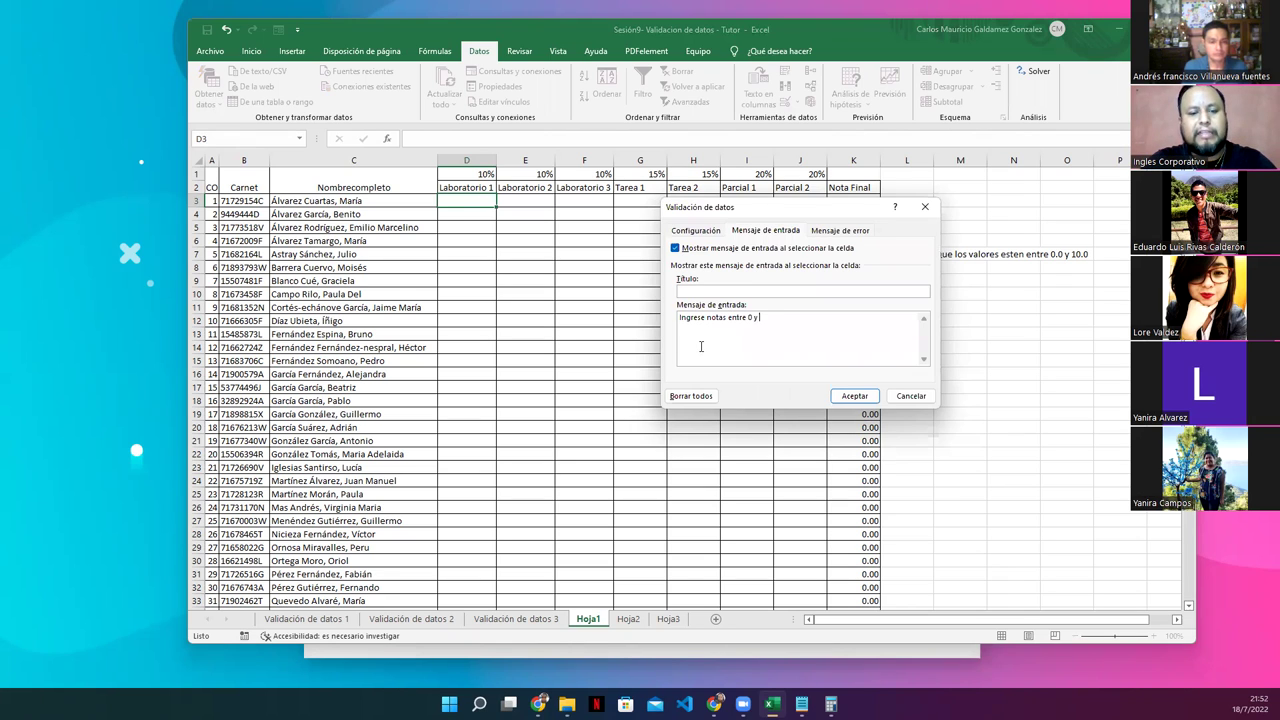
type("10")
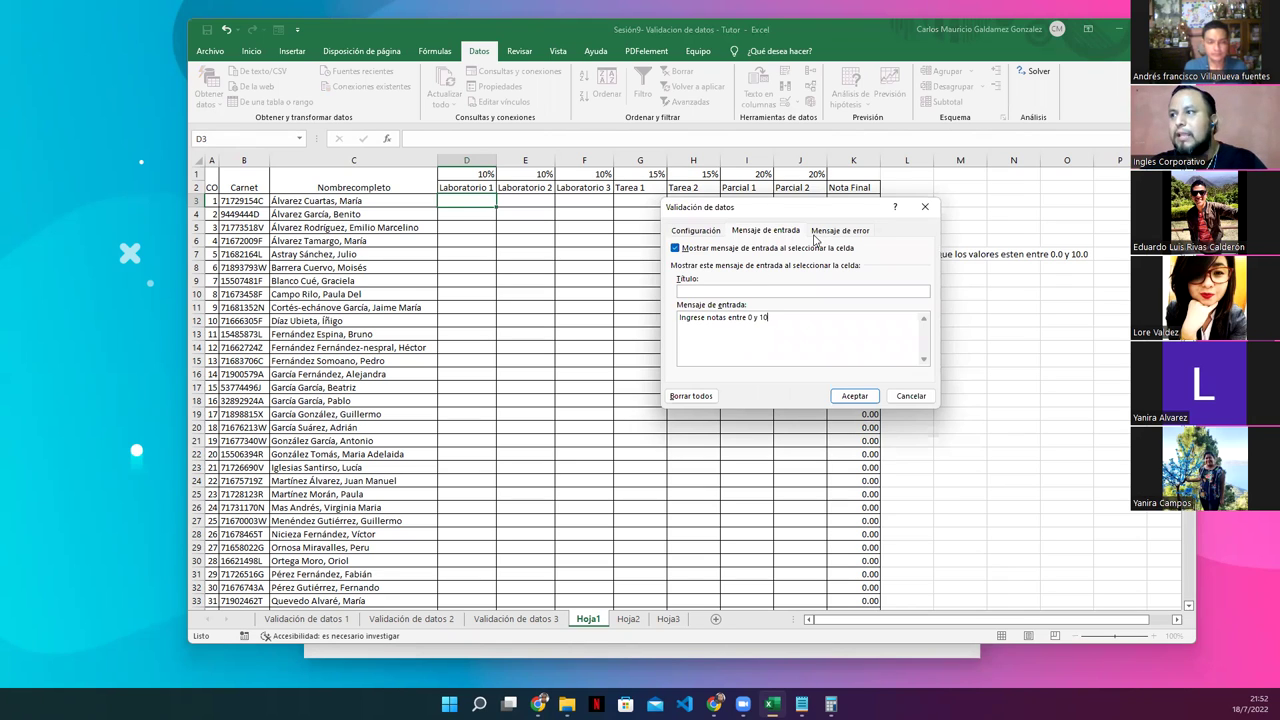
left_click(830, 232)
left_click(815, 336)
type("El valor ingresado no es valido")
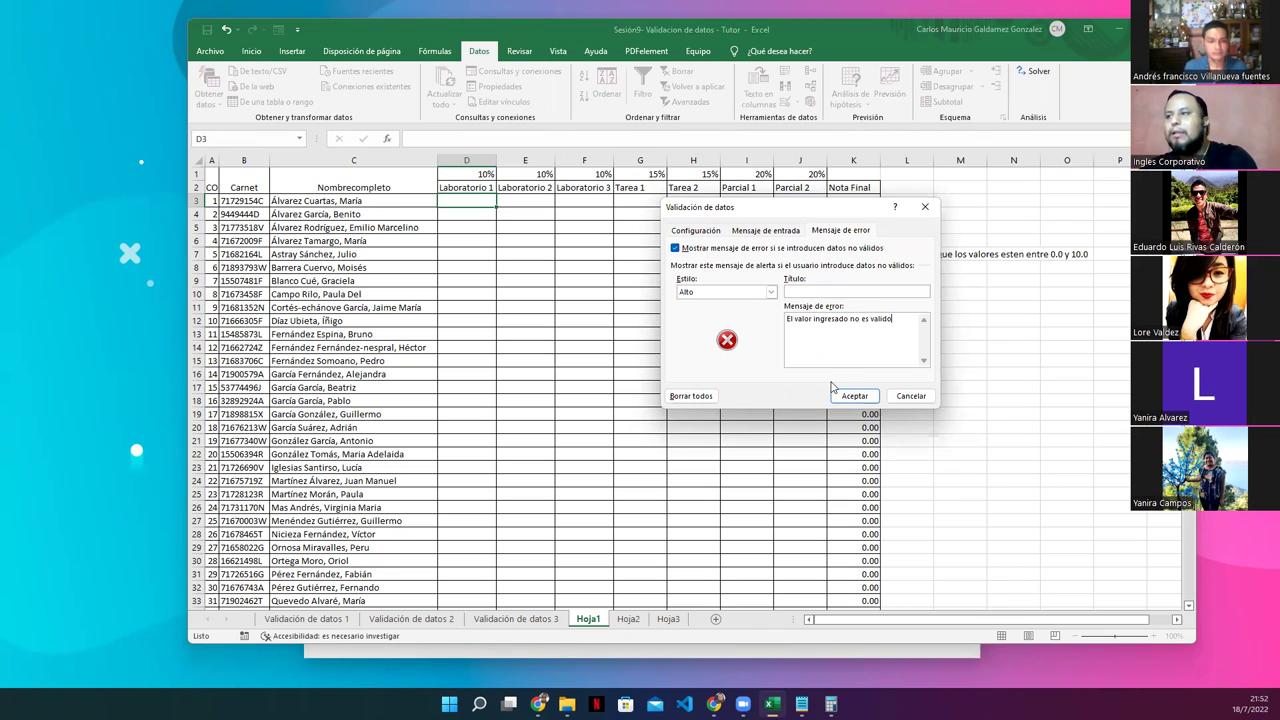
left_click(842, 396)
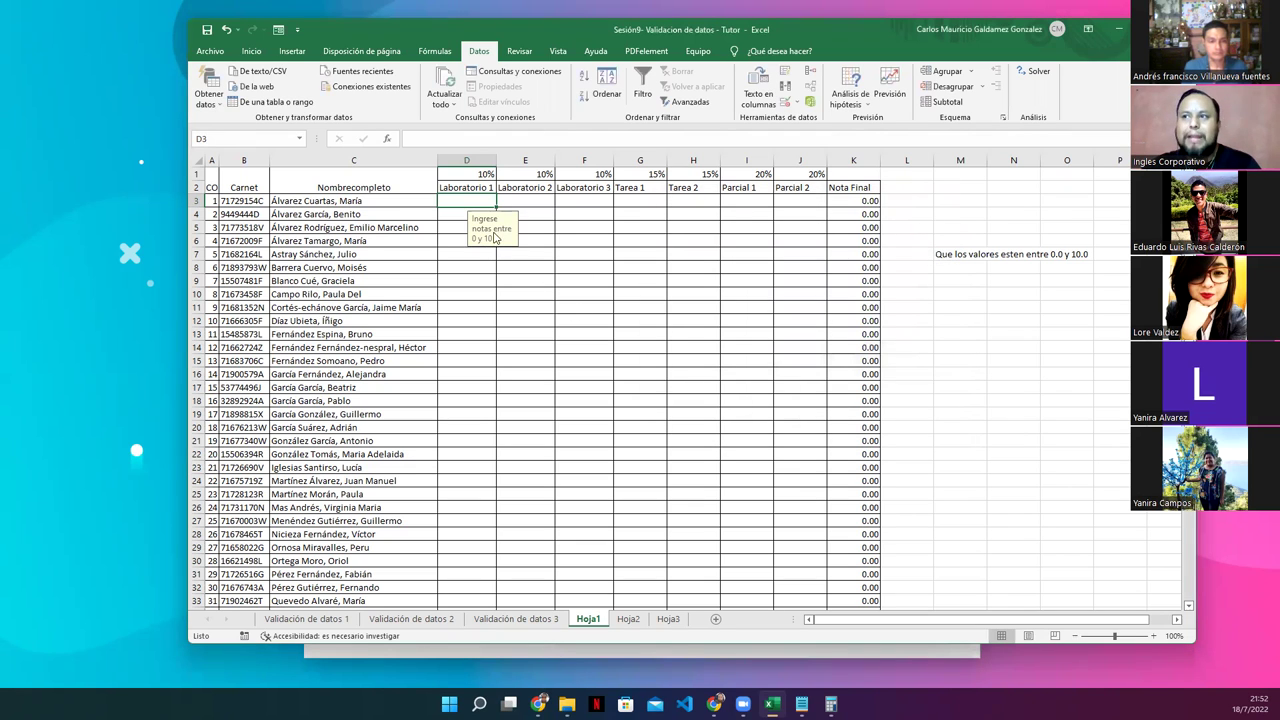
Enter the valid test grades 0, 1.1 and 10 into D3
left_click(485, 200)
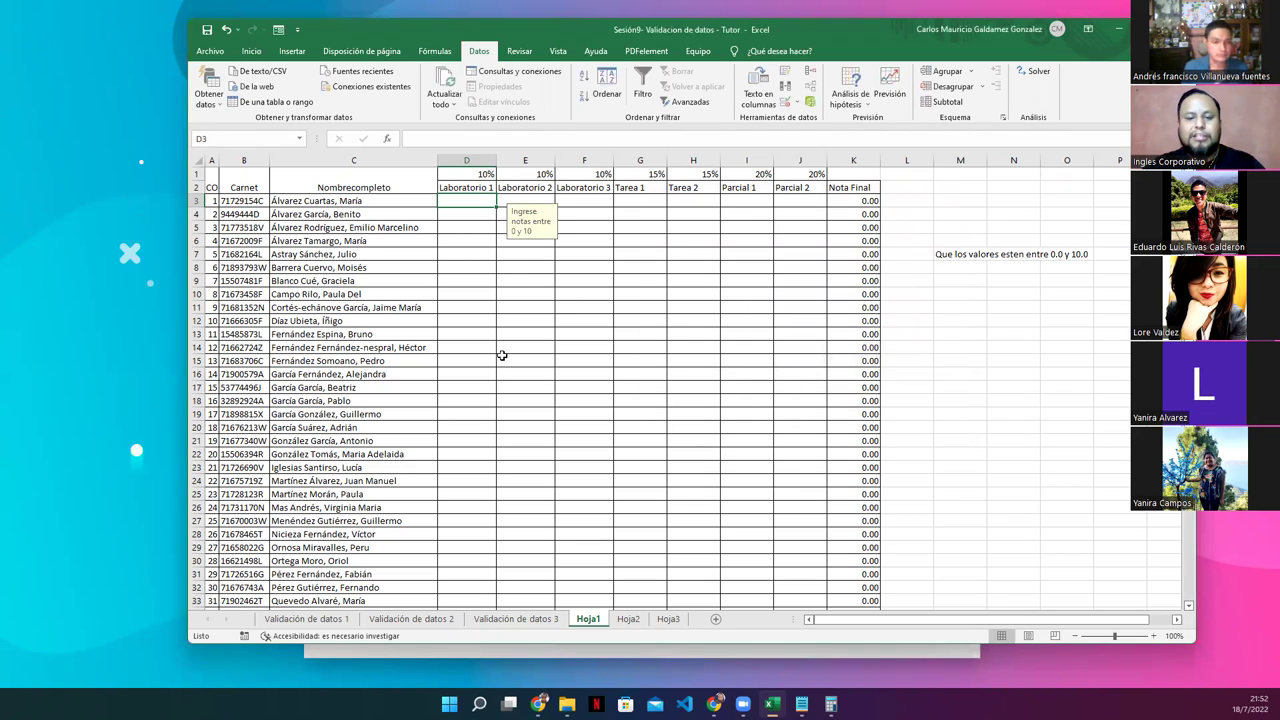
type("0")
key("Return")
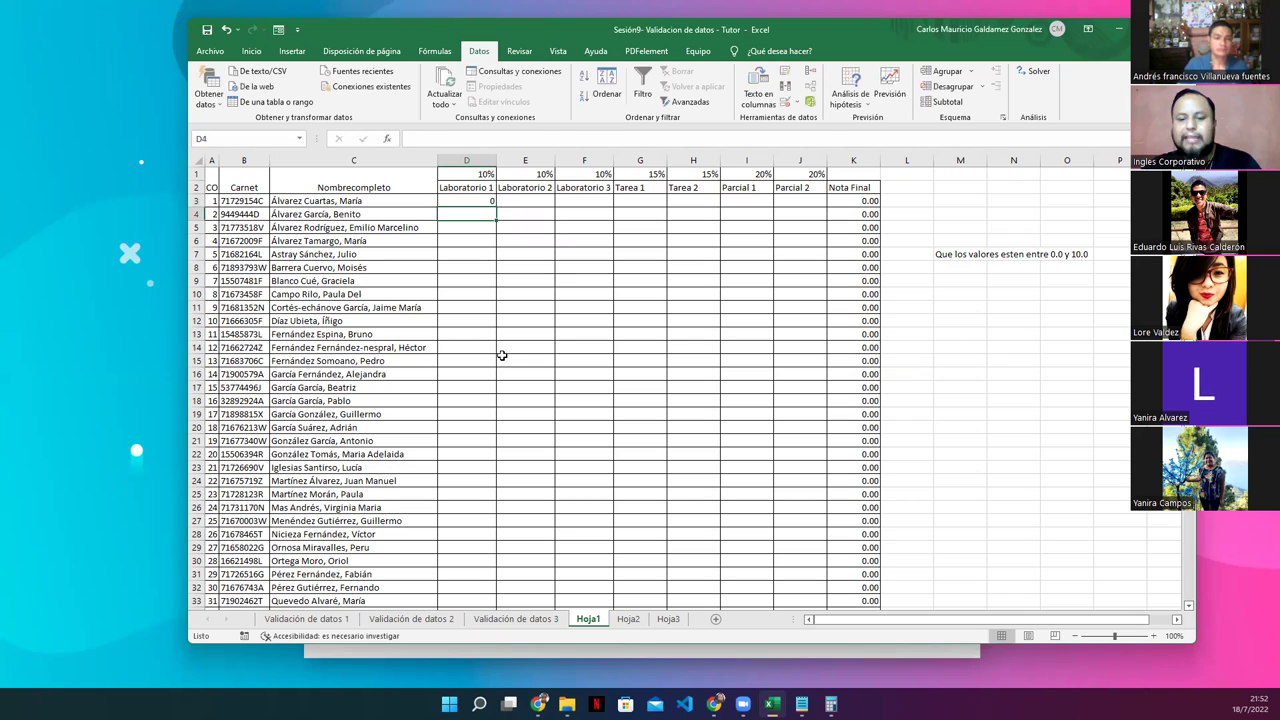
key("Up")
type("1.1")
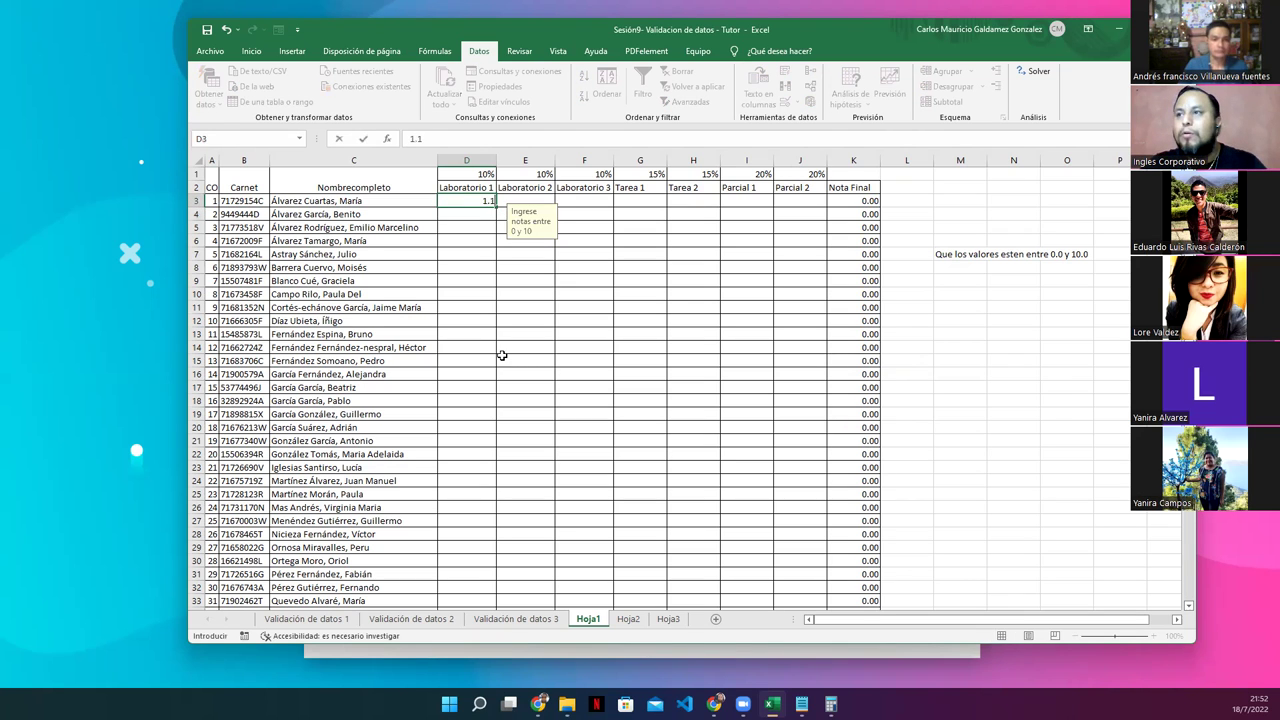
key("Return")
key("Up")
type("10")
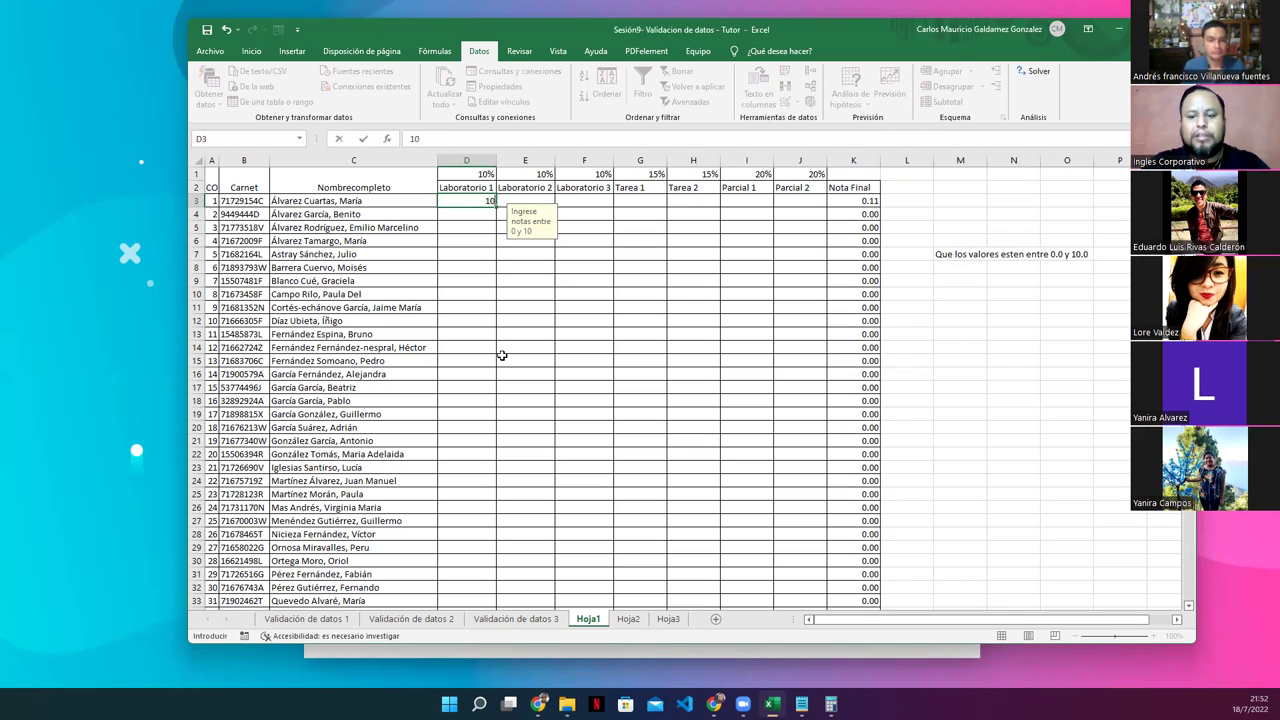
key("Return")
Try the invalid entries 10.5 and 'hola' in D3 and cancel the rejection
key("Up")
type("1")
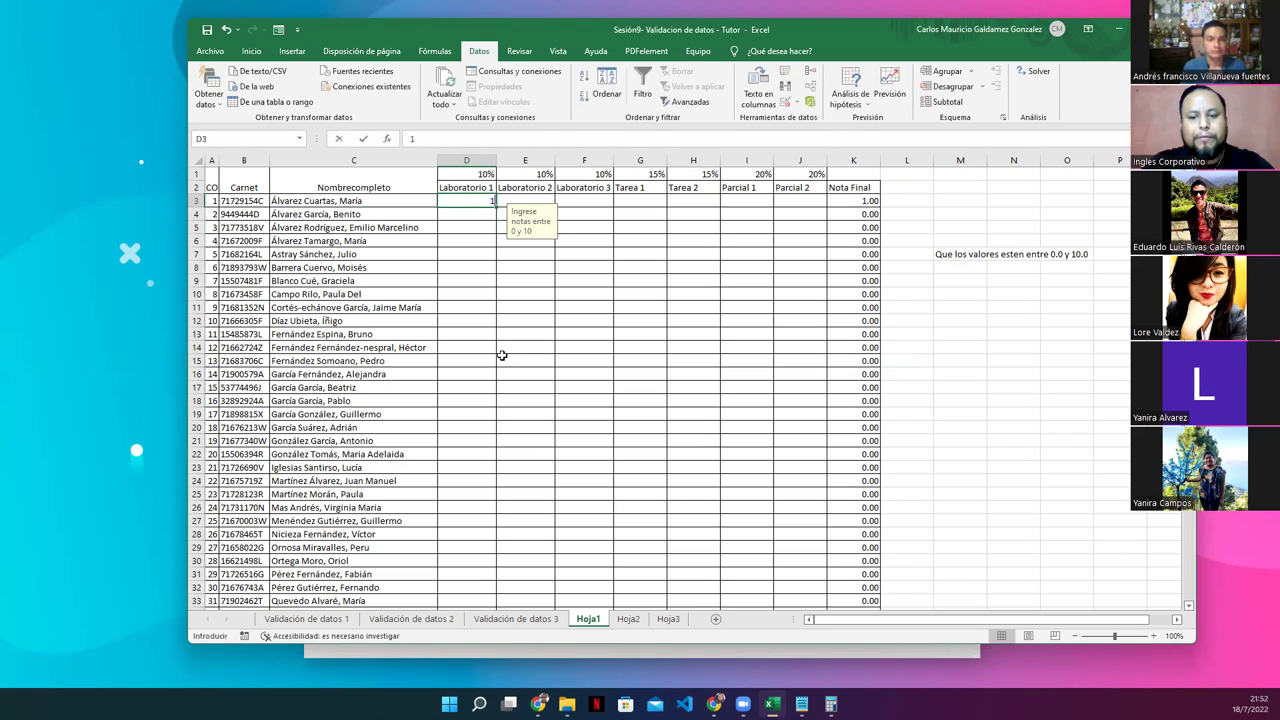
type("0.5")
key("Return")
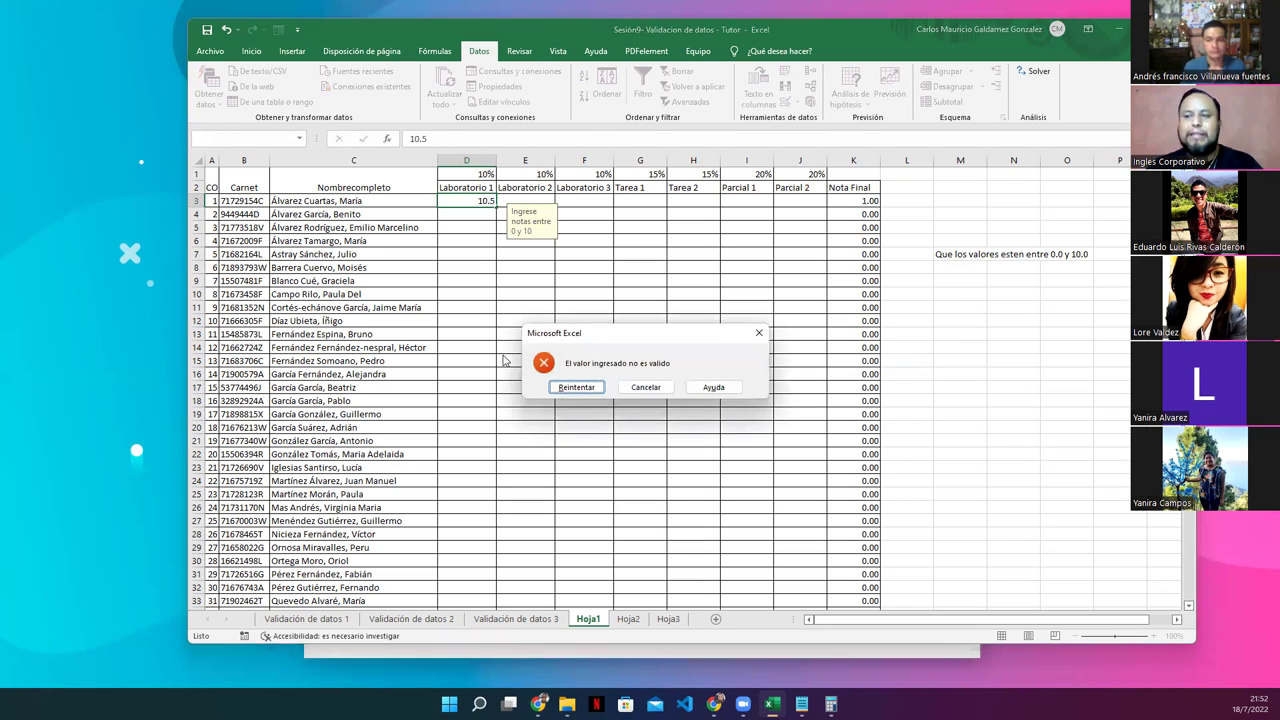
key("Return")
type("hola")
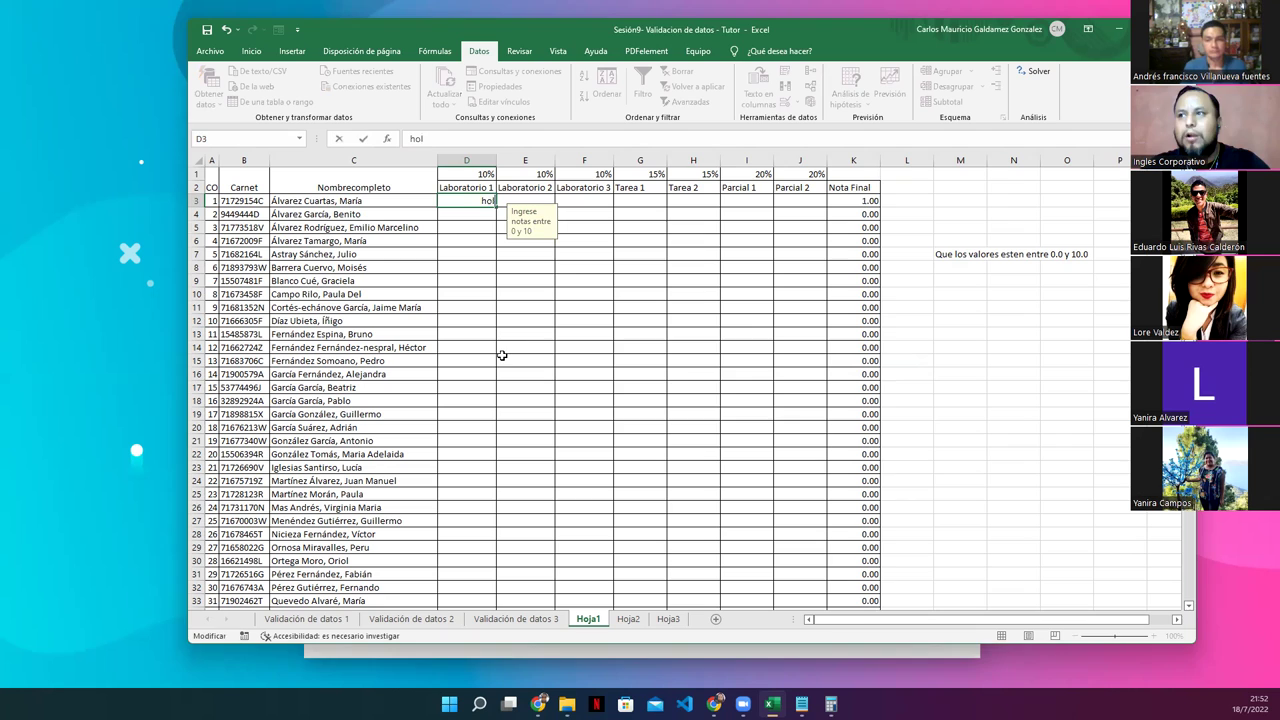
key("Return")
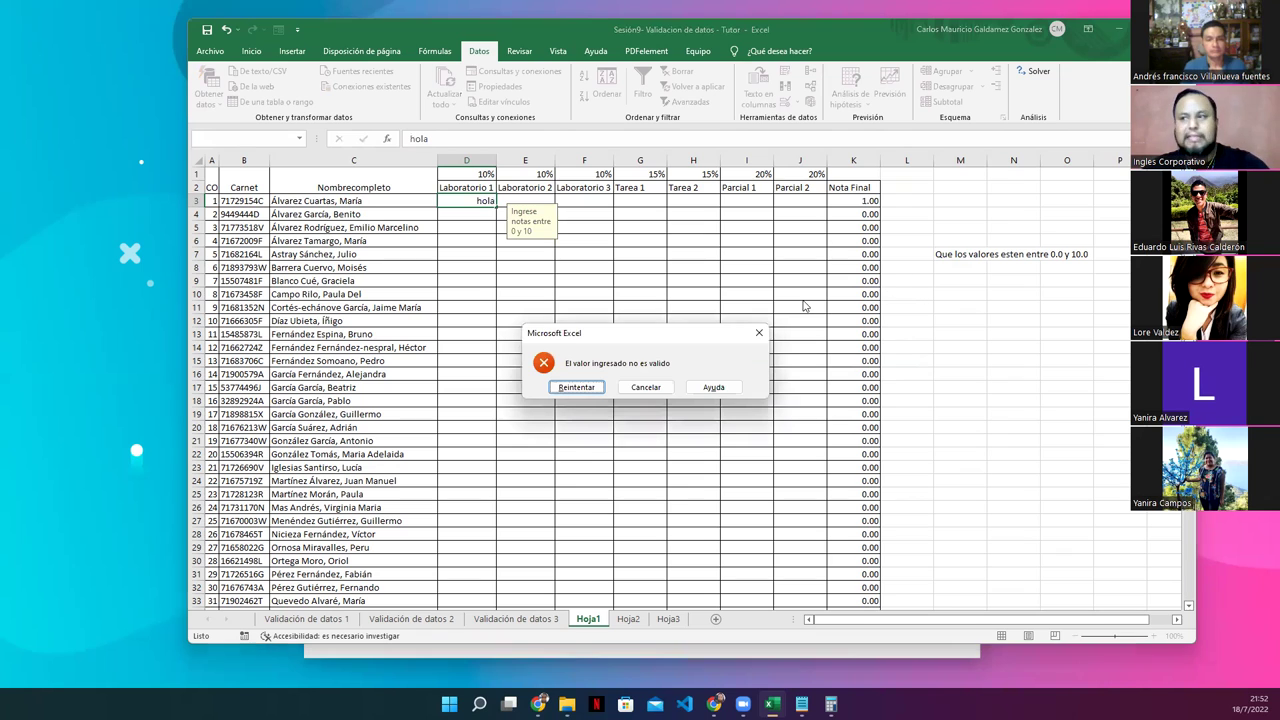
left_click(646, 387)
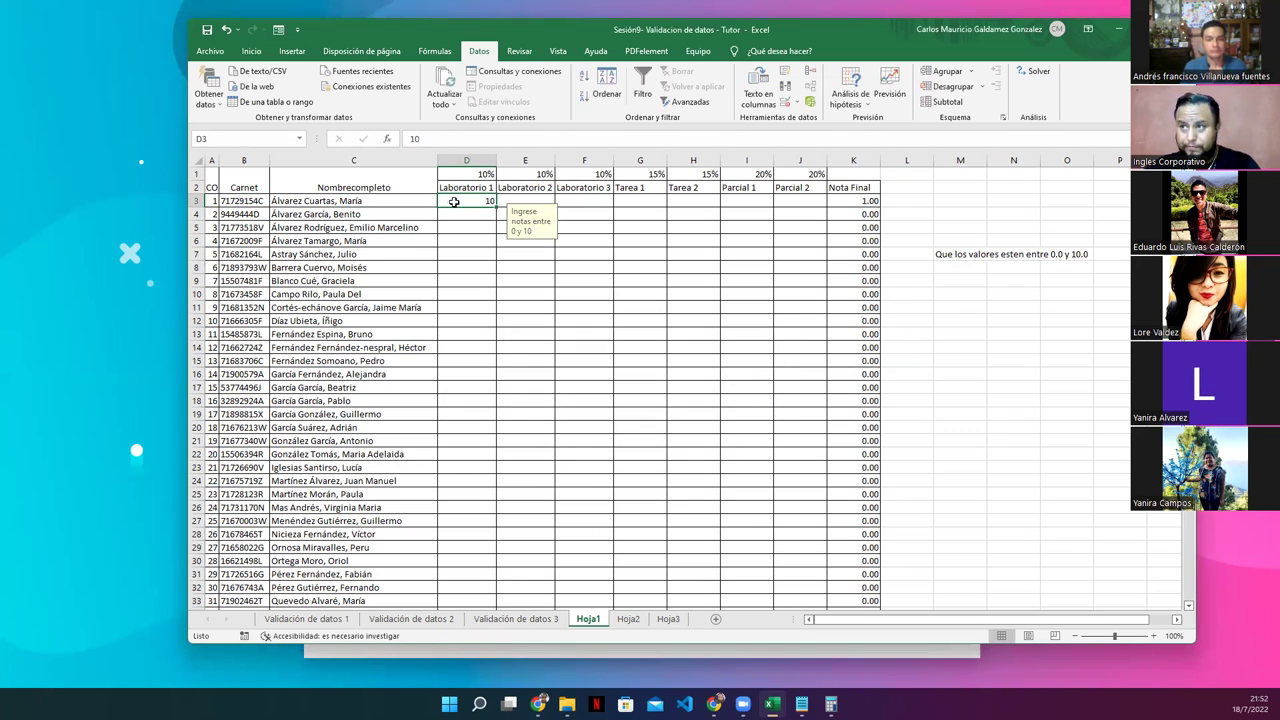
Review the grade range, D3's input message and the M7 note, then minimize Excel
left_click_drag(453, 202, 762, 659)
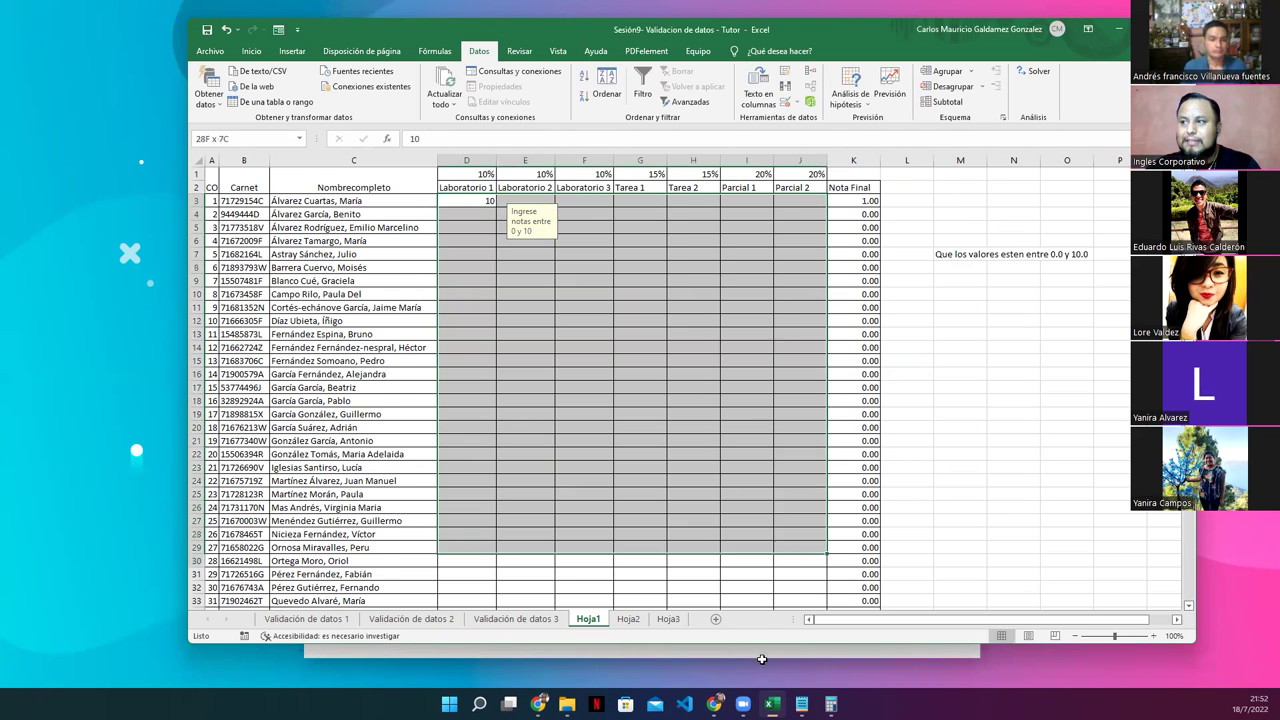
left_click_drag(762, 659, 796, 582)
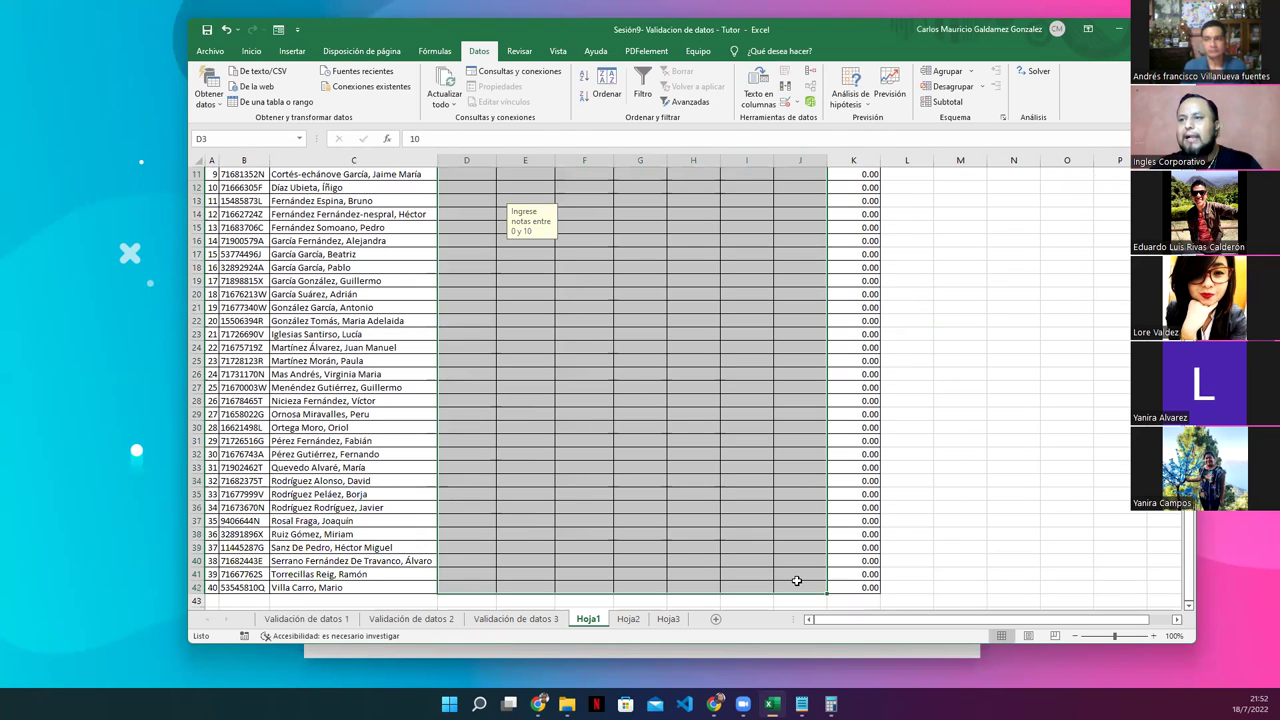
left_click(796, 580)
scroll(785, 565, "up", 3)
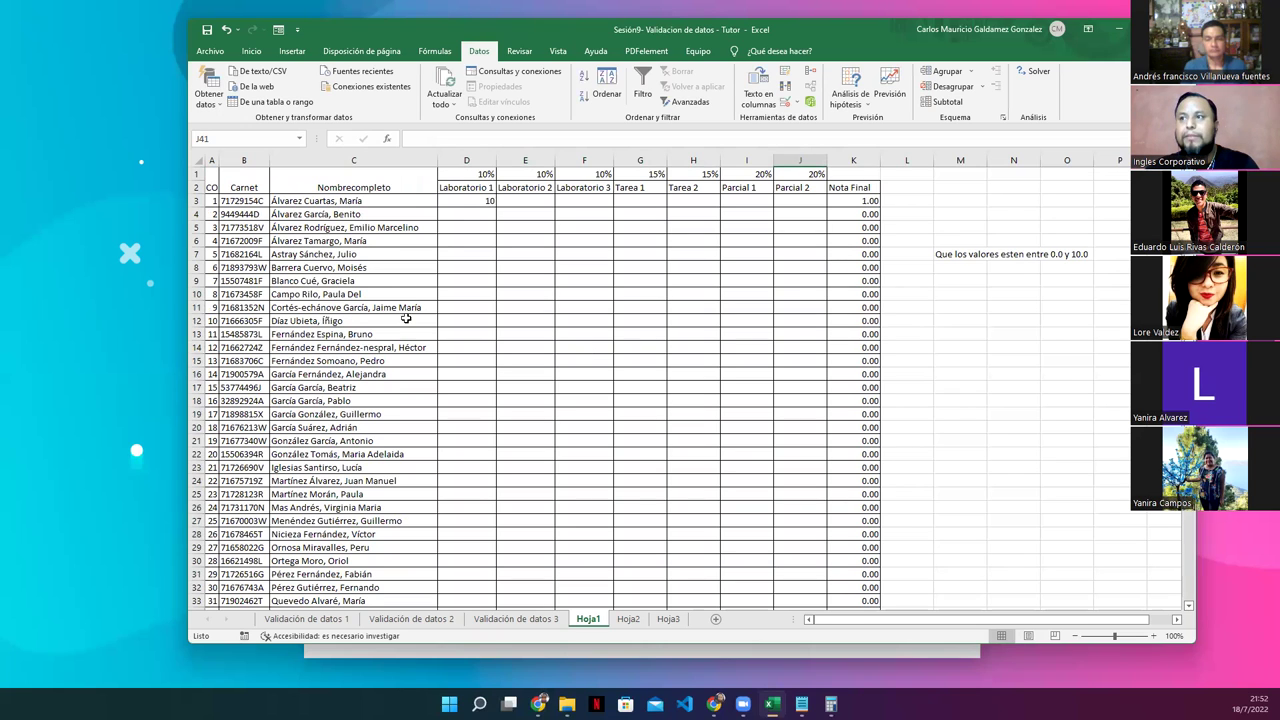
left_click(462, 200)
left_click(944, 256)
mouse_move(470, 200)
left_mouse_down()
mouse_move(795, 697)
mouse_move(789, 531)
left_mouse_up()
scroll(789, 531, "up", 5)
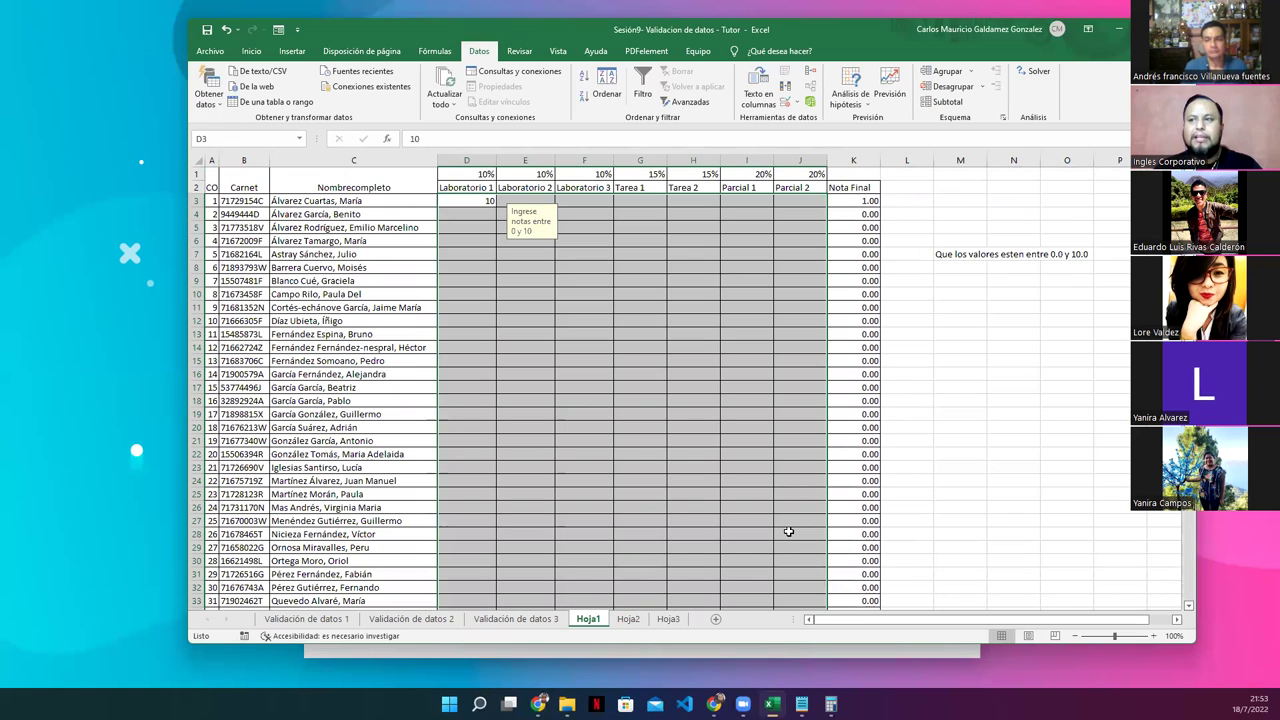
left_click(591, 452)
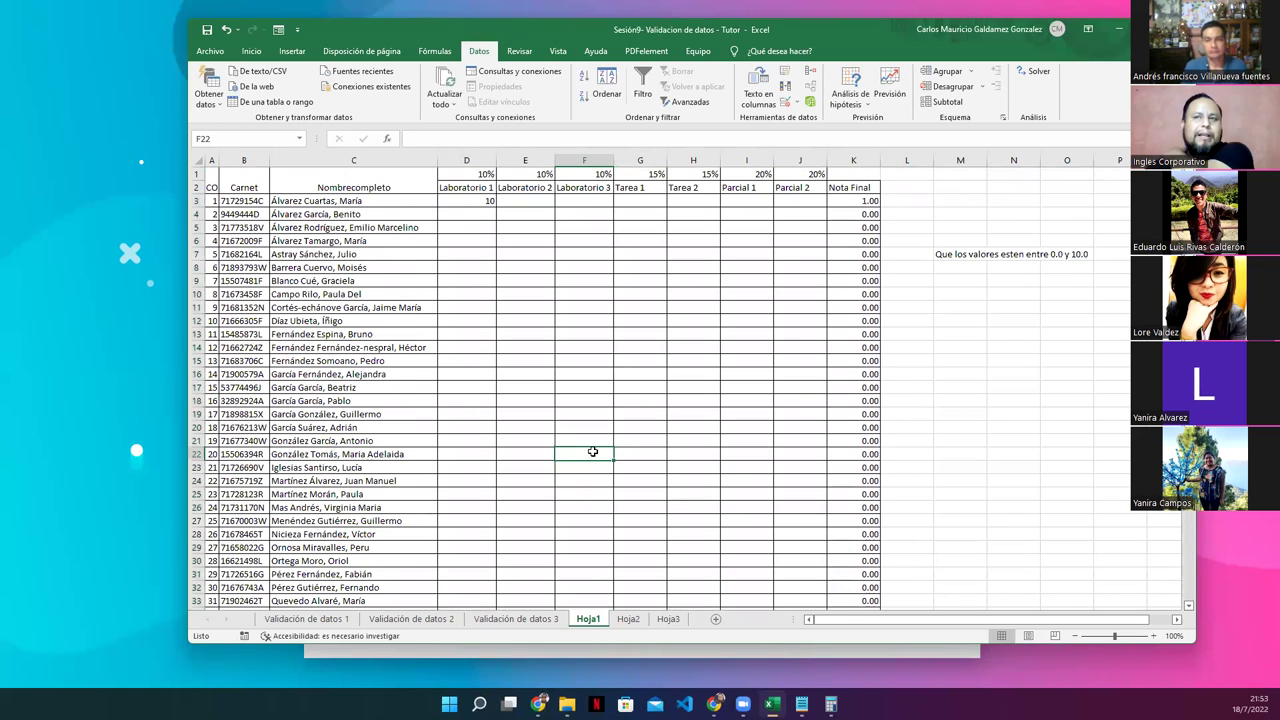
left_click(1118, 29)
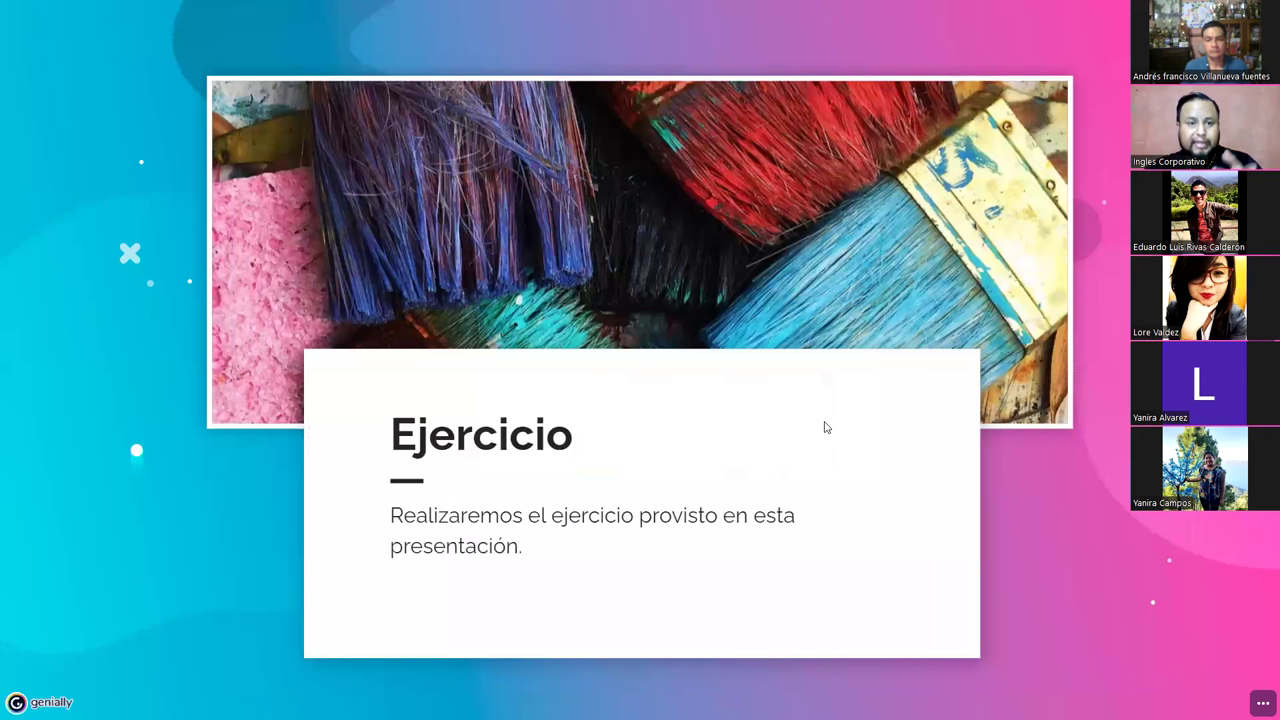
Advance three slides to the Tarea W3-3.0 homework slide
key("Right")
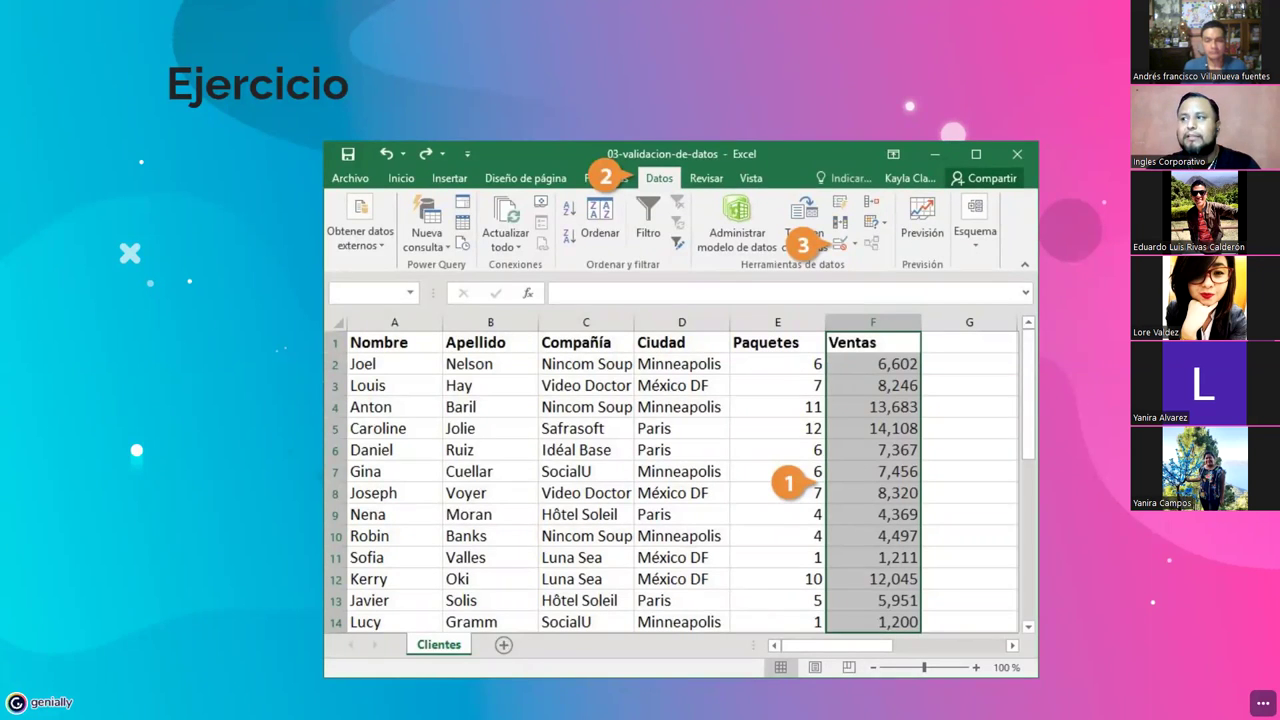
key("Right")
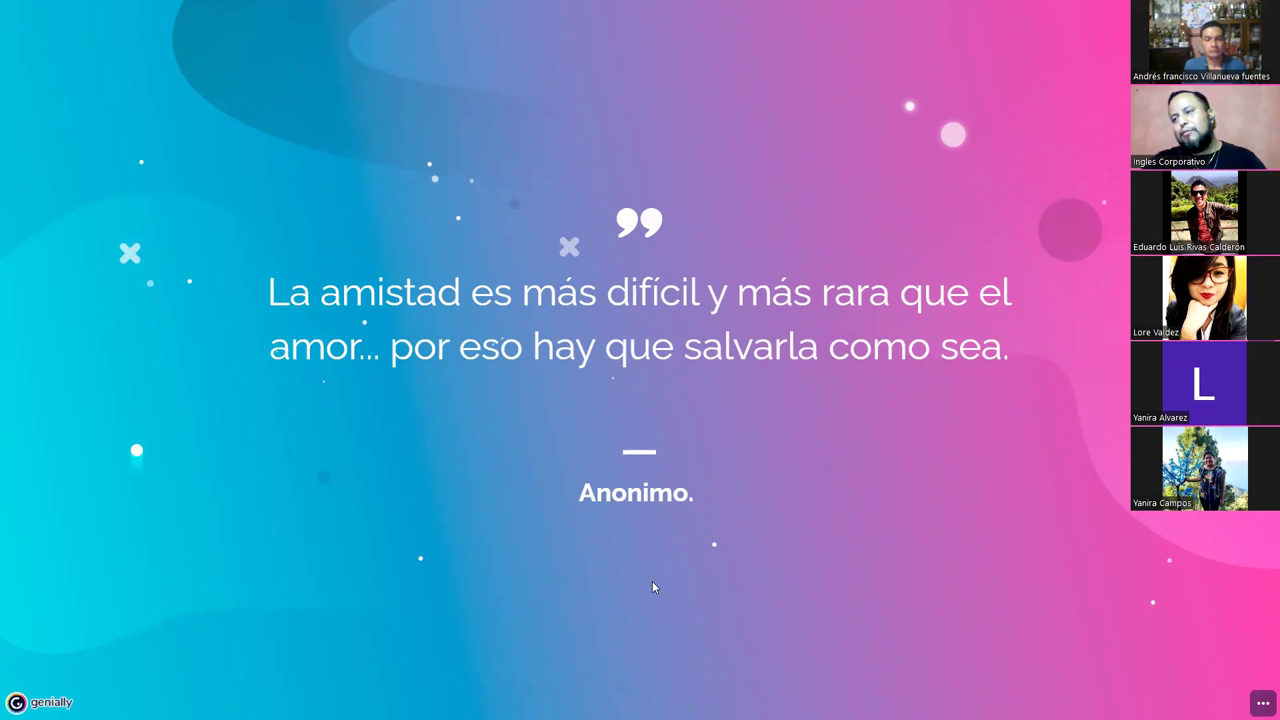
key("Right")
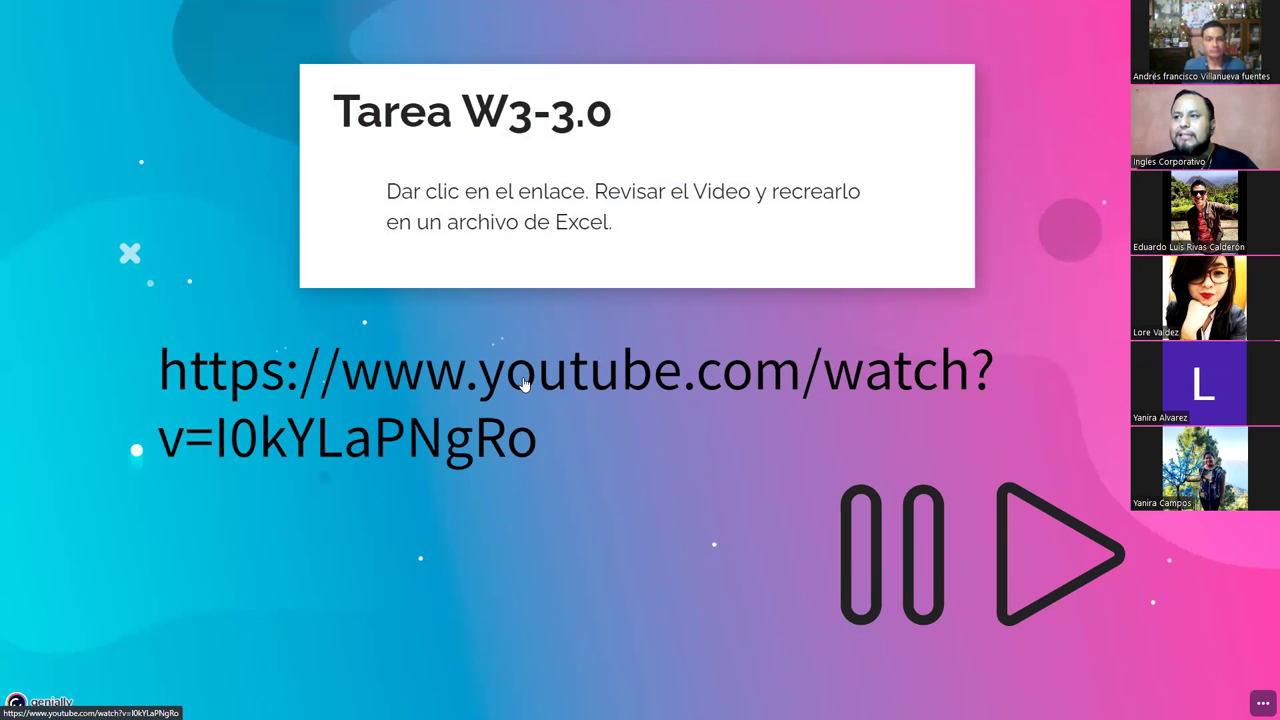
Highlight the instructions: click the link, review the video, recreate it in an Excel file
left_click_drag(386, 192, 752, 196)
left_click(778, 205)
key("shift+Down")
left_click_drag(771, 205, 626, 225)
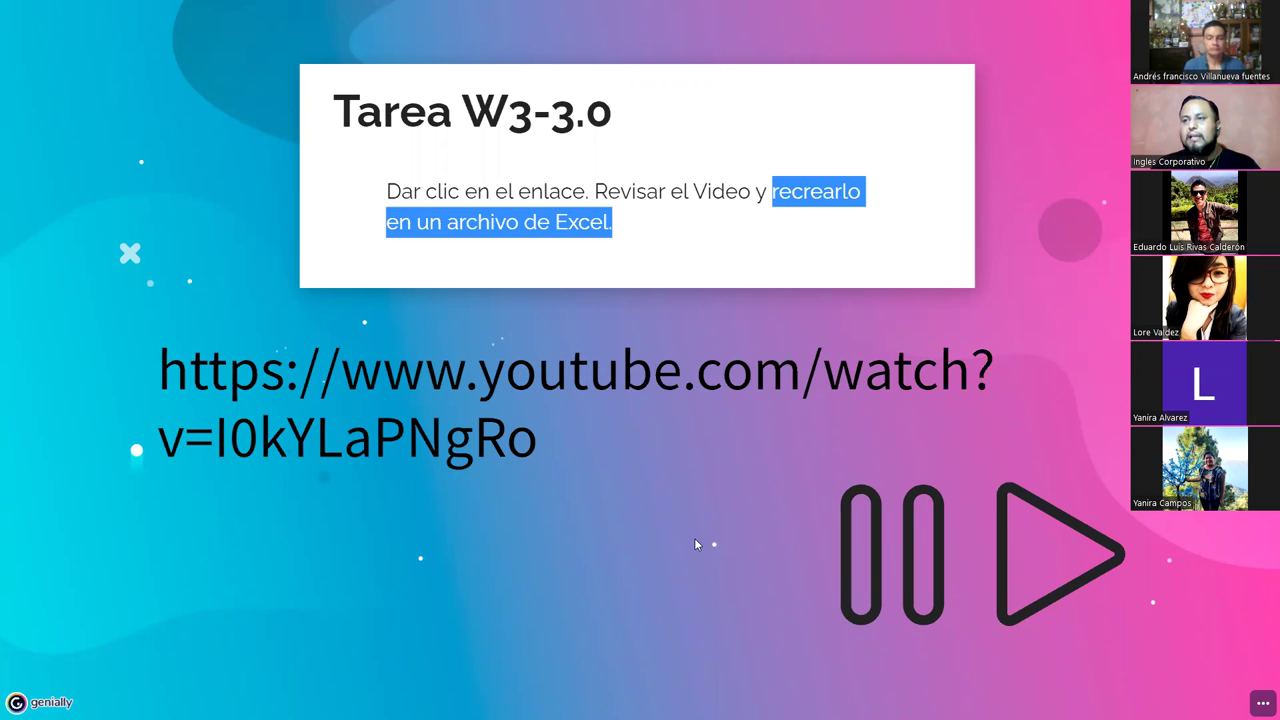
Highlight the slide title Tarea W3-3.0, then clear the selection
left_click_drag(334, 110, 527, 122)
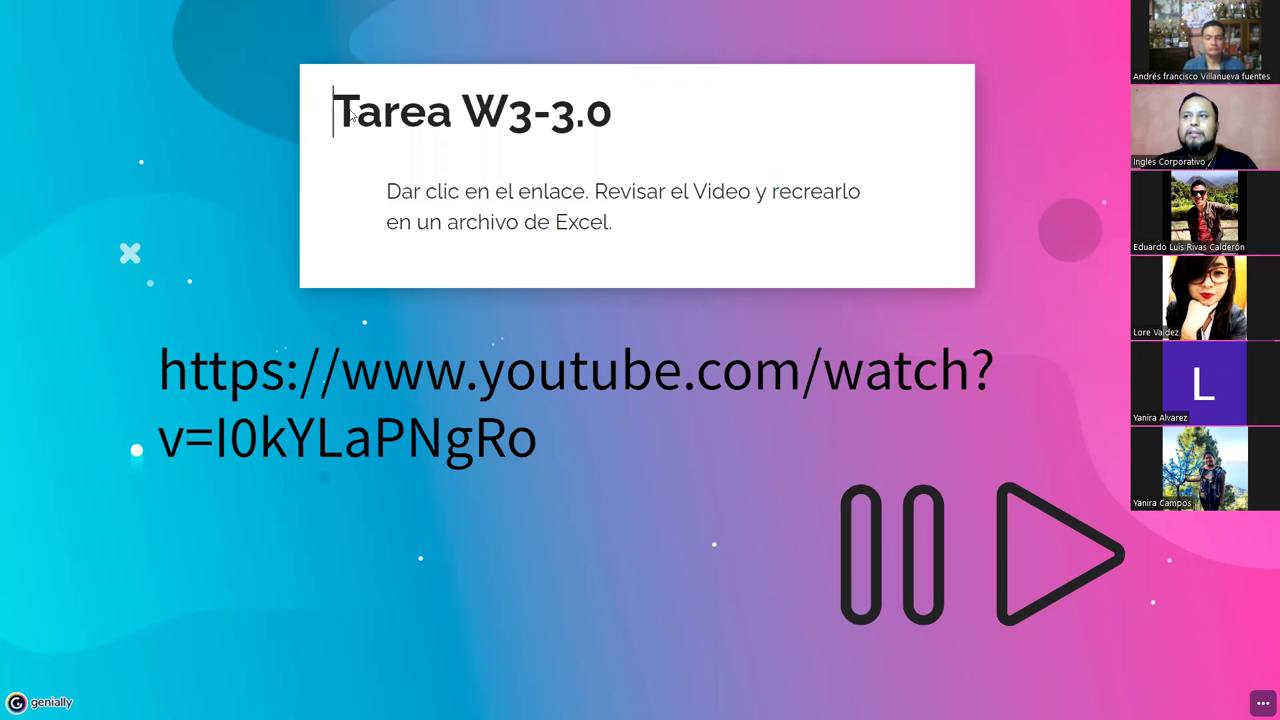
left_click_drag(616, 120, 337, 117)
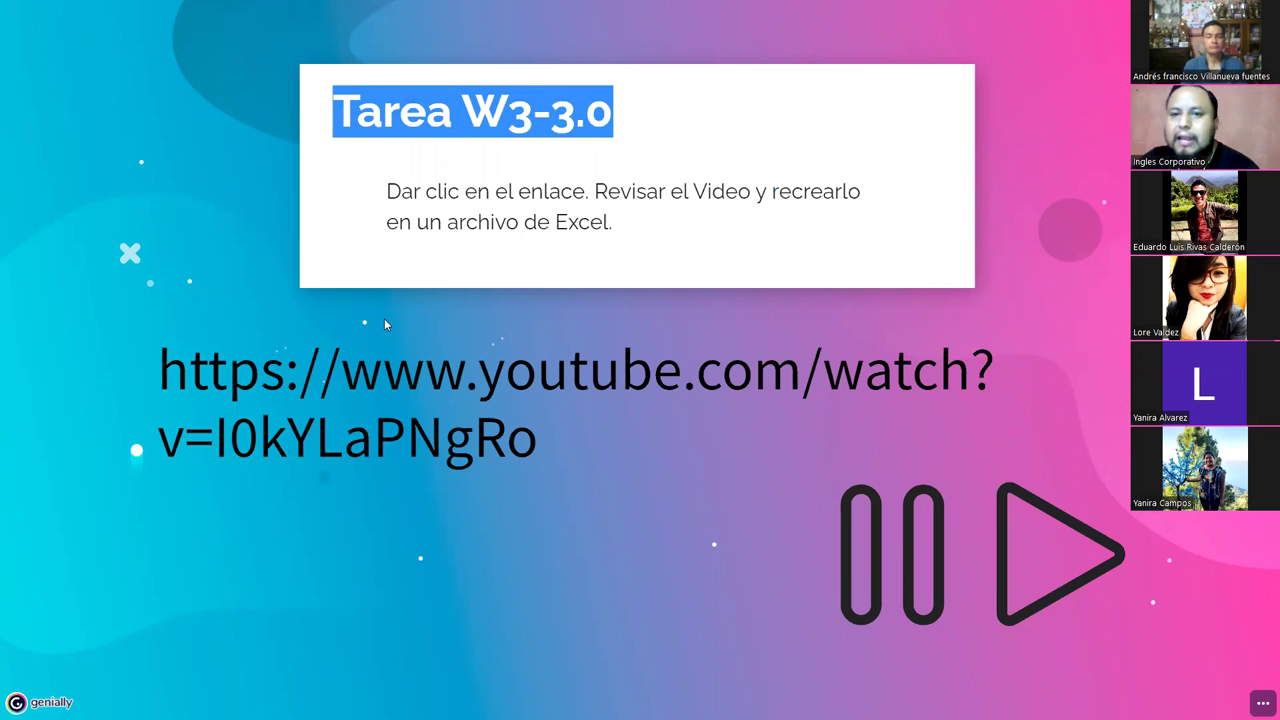
left_click(562, 440)
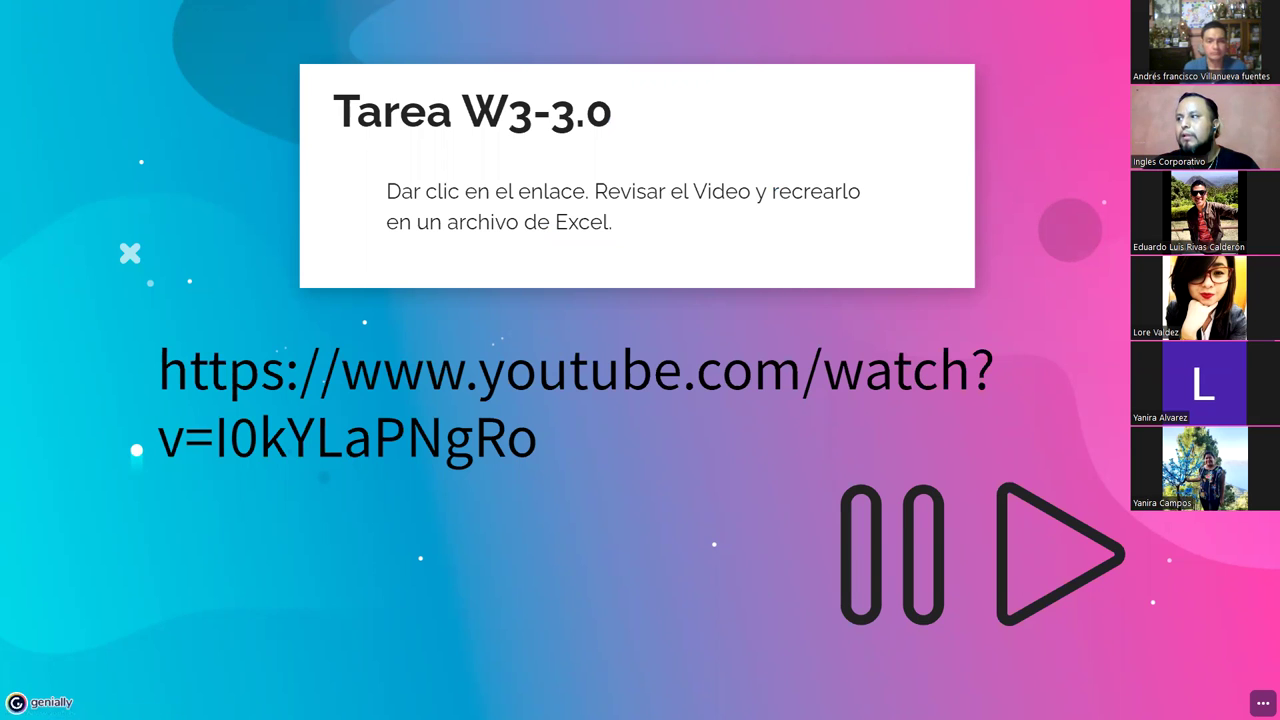
scroll(219, 279, "down", 3)
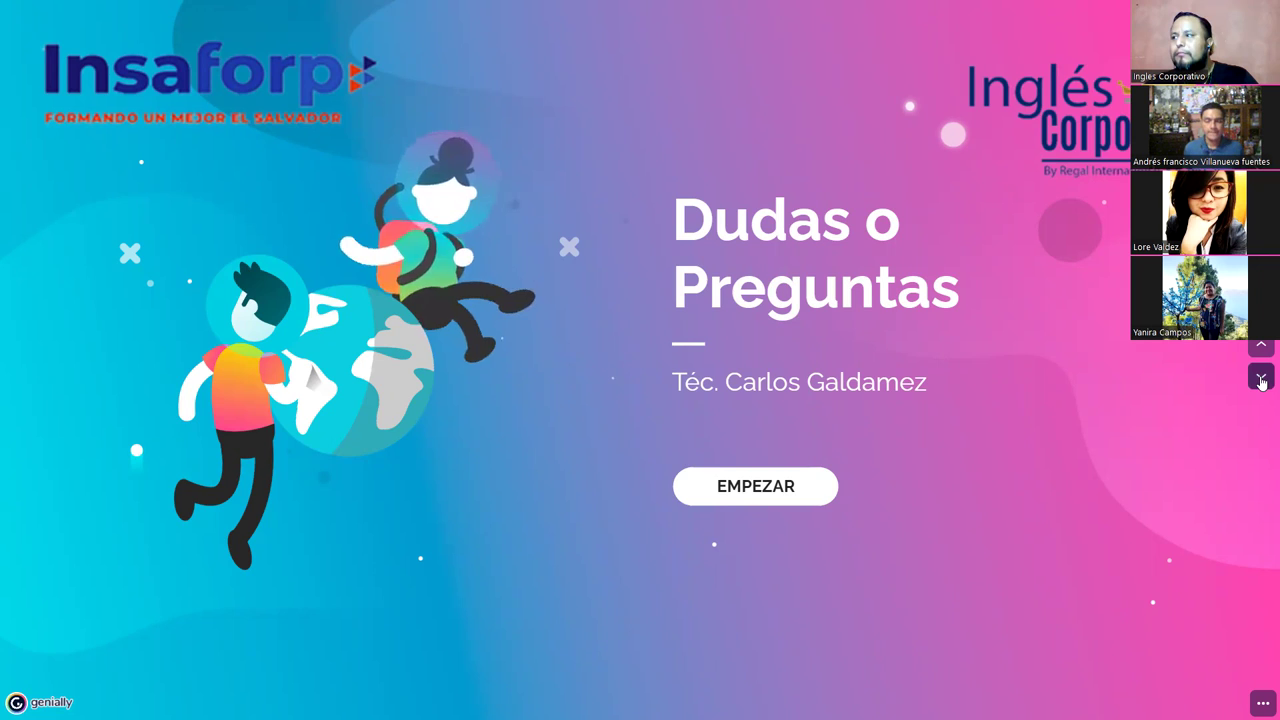
Show the closing ¡Gracias! slide, then return to Excel and browse to Validación de datos 3
key("Right")
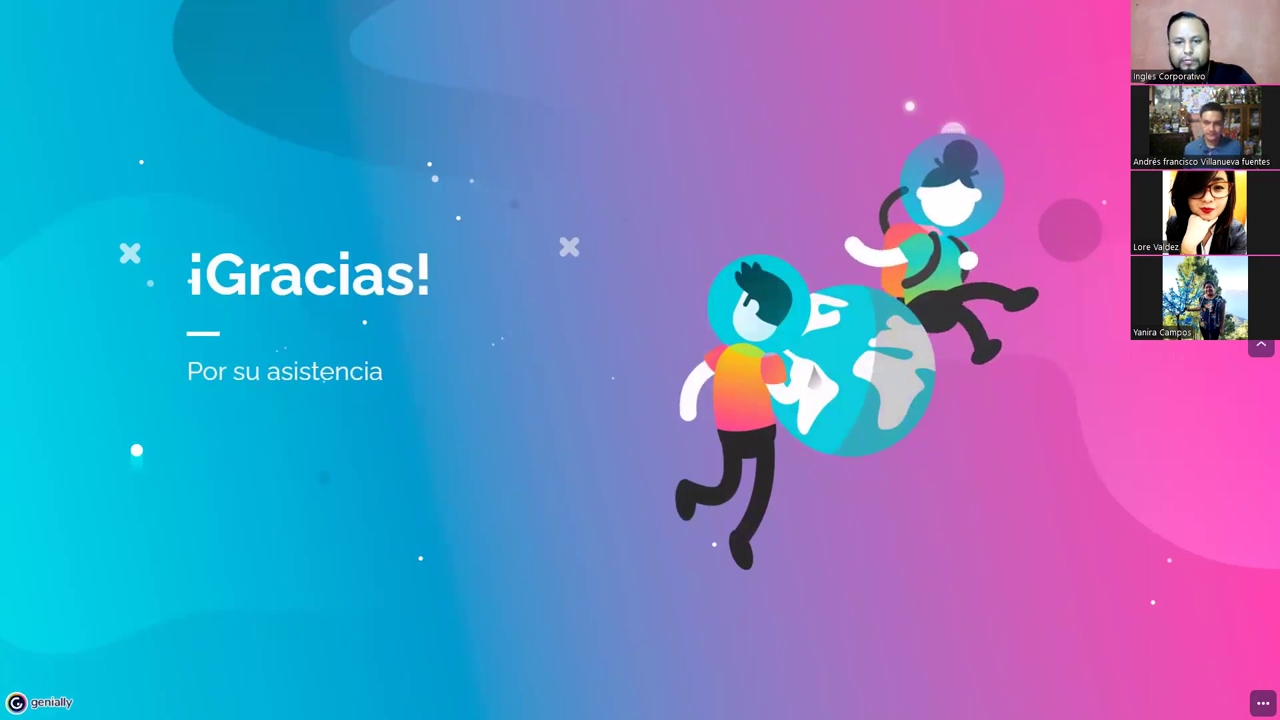
key("alt+Tab")
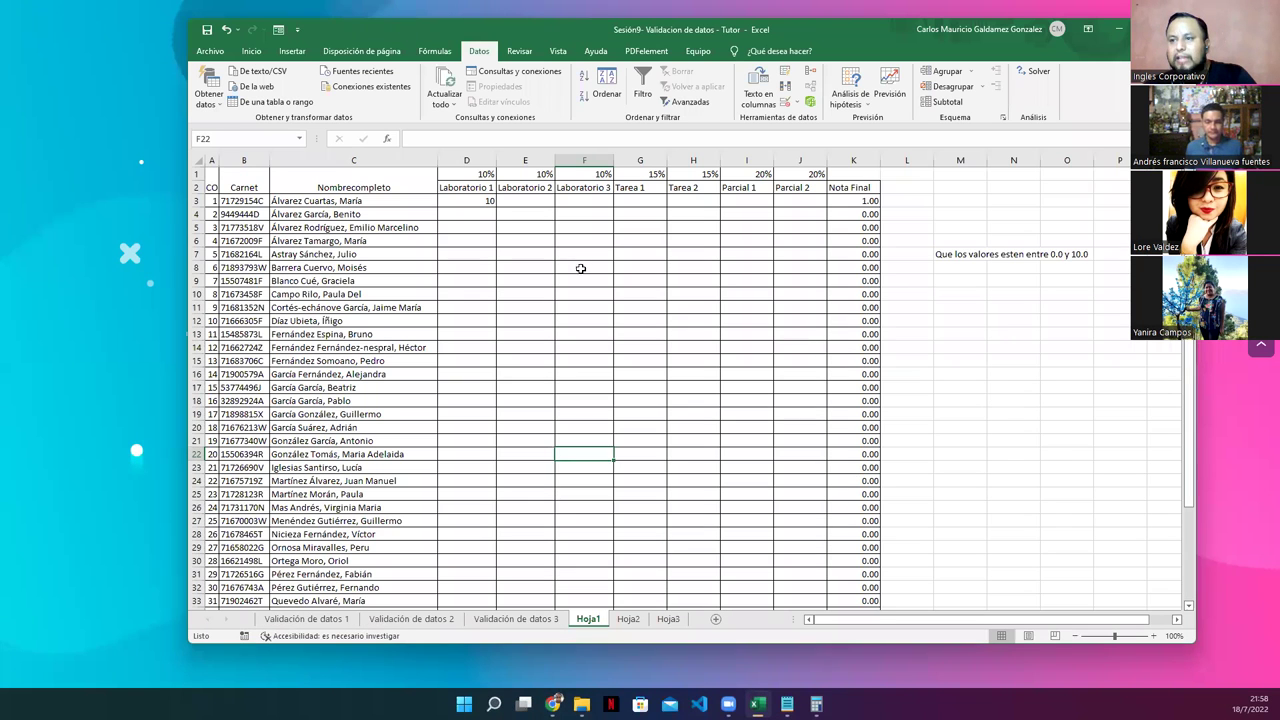
left_click(286, 622)
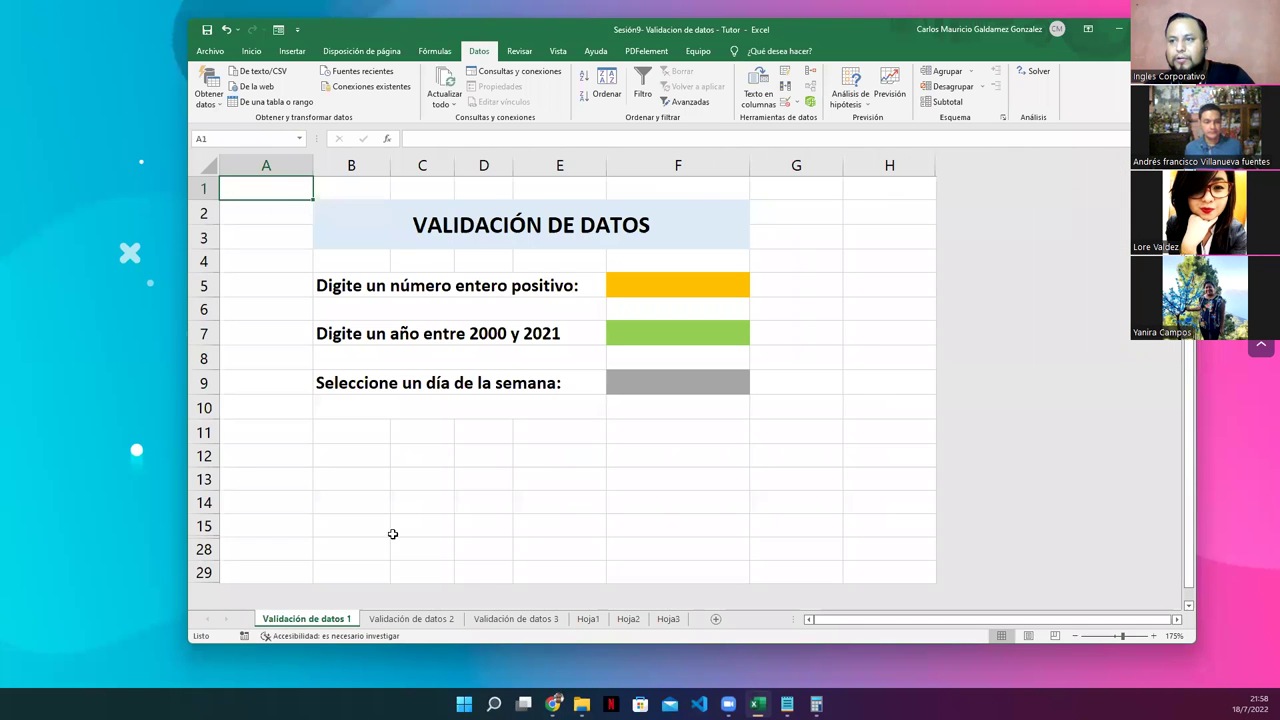
left_click(411, 619)
left_click(516, 619)
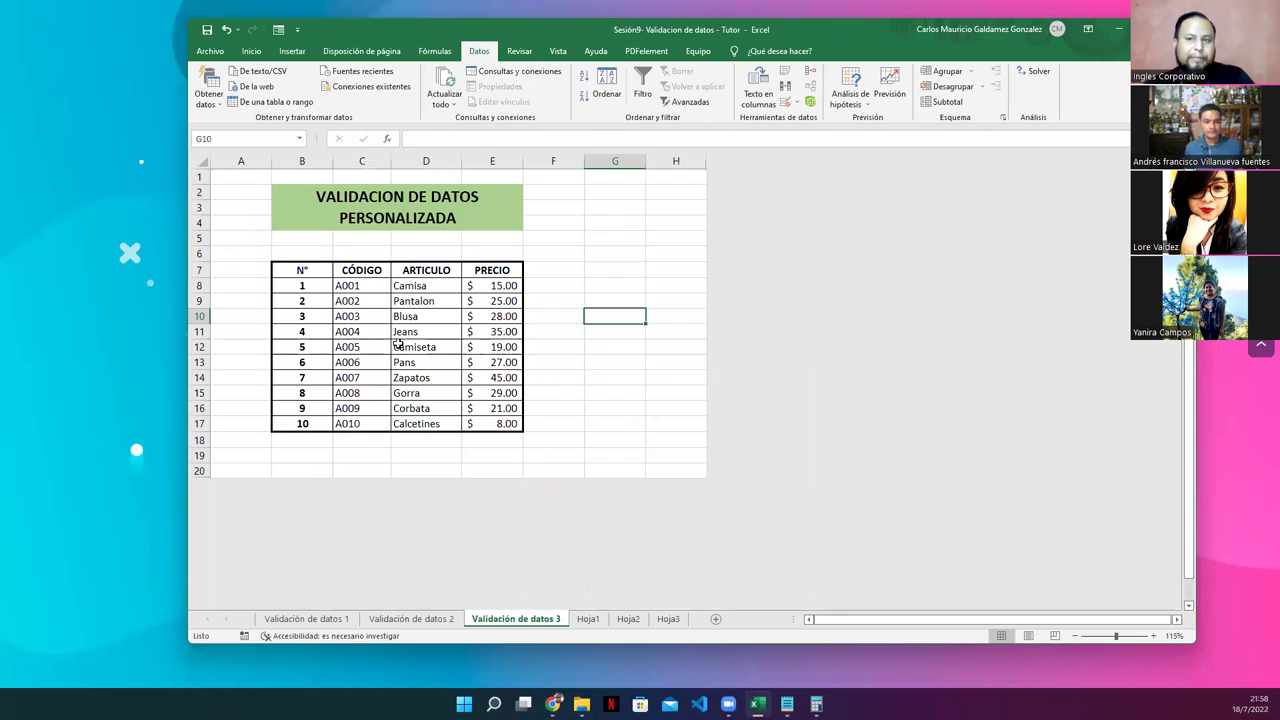
Go to the Validación de datos 2 salary sheet and check D16's date input message
left_click(418, 620)
left_click(336, 621)
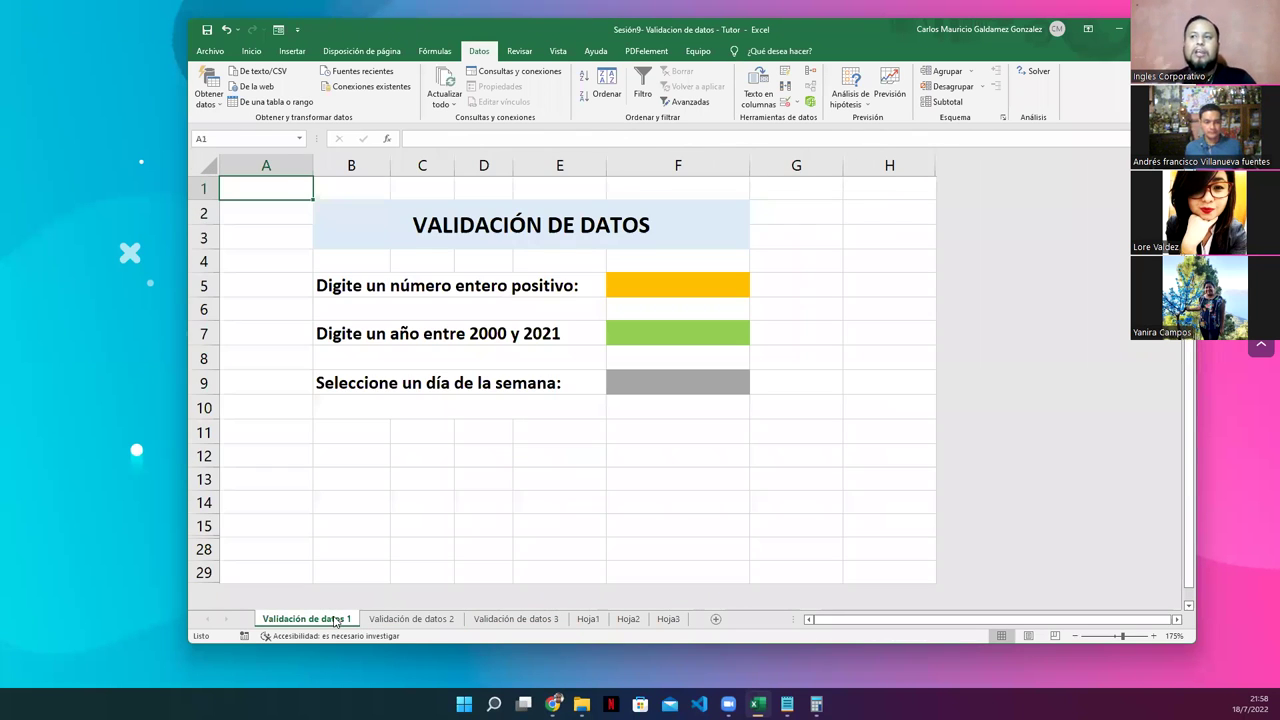
left_click(390, 621)
left_click(403, 447)
mouse_move(247, 302)
left_mouse_down()
mouse_move(490, 403)
mouse_move(443, 557)
left_mouse_up()
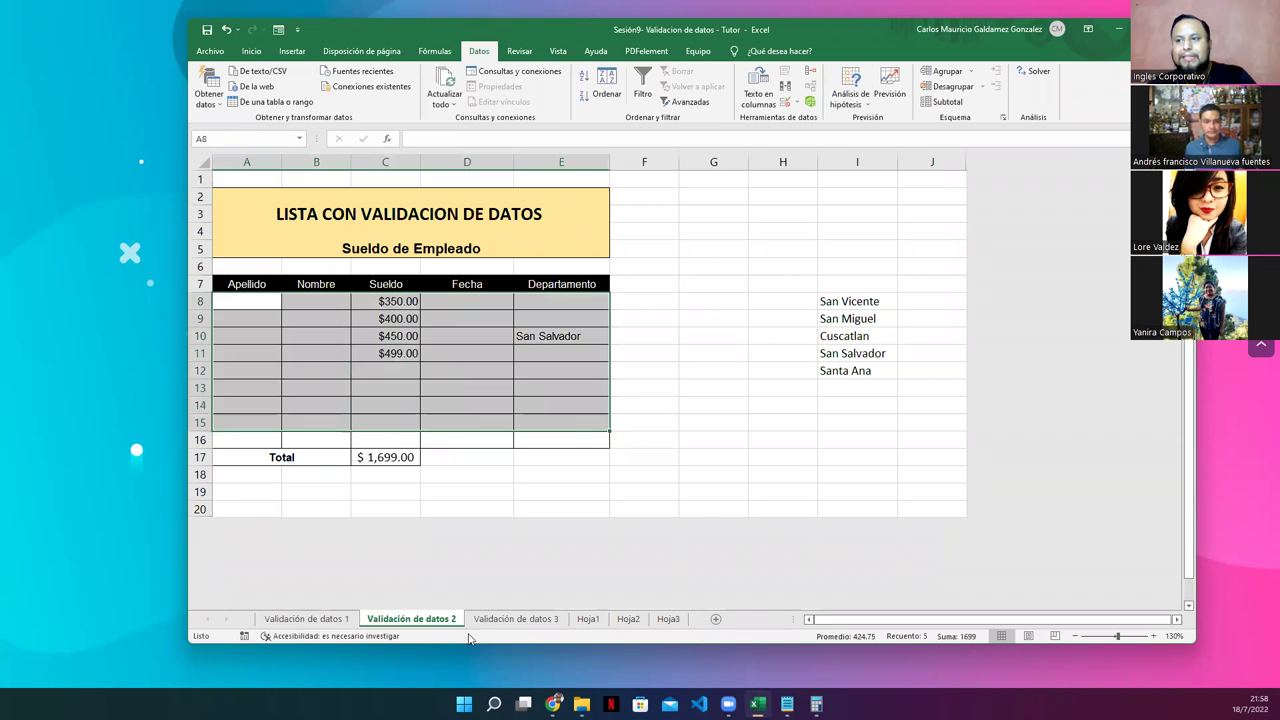
left_click(505, 621)
left_click(412, 619)
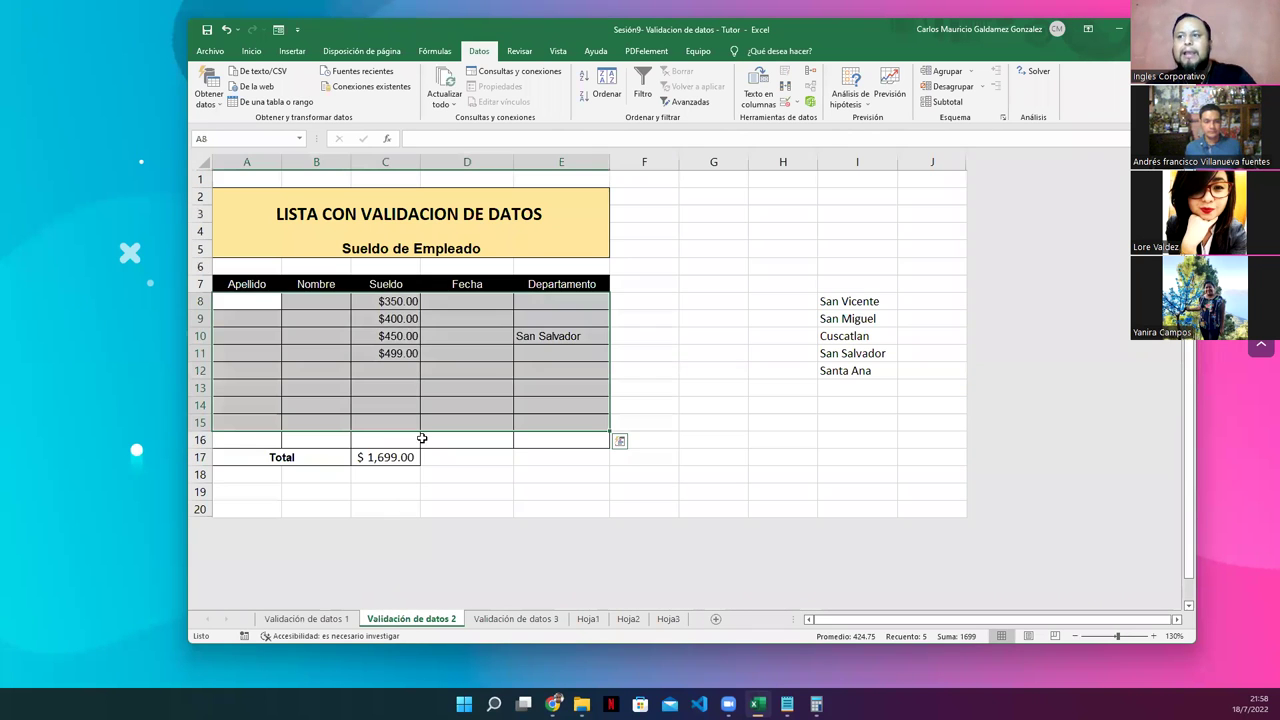
left_click(422, 438)
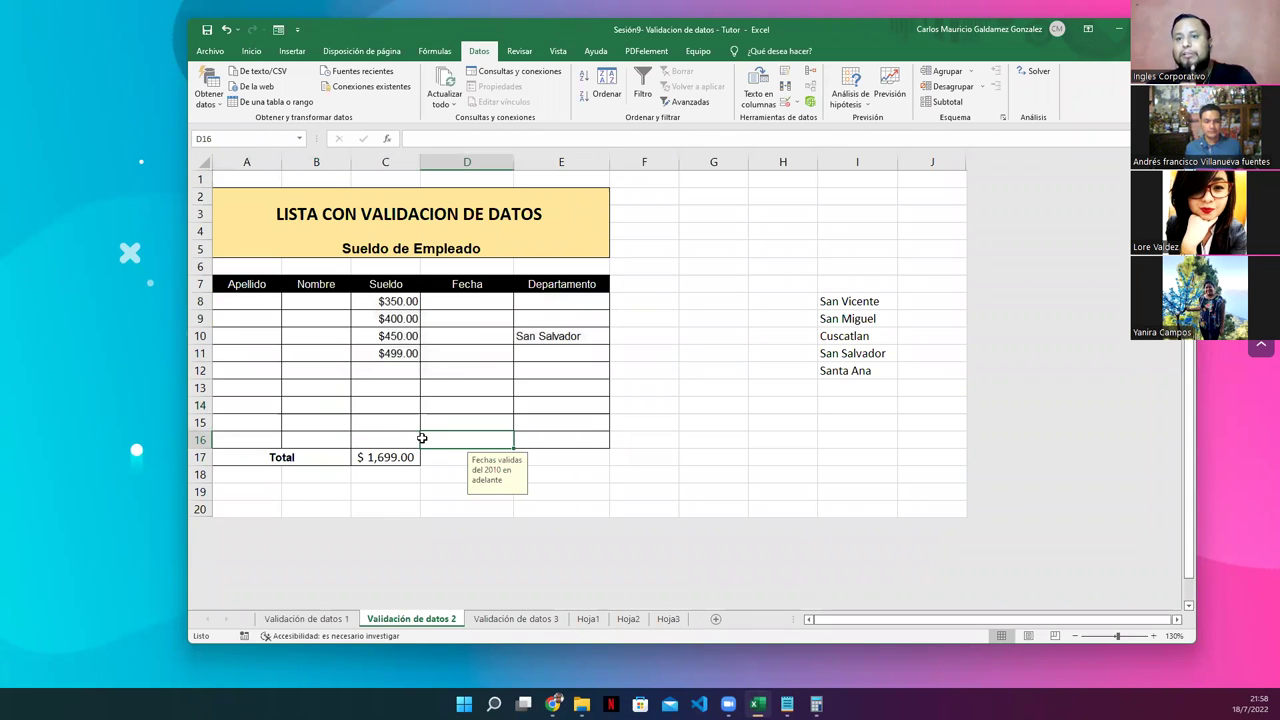
left_click(712, 375)
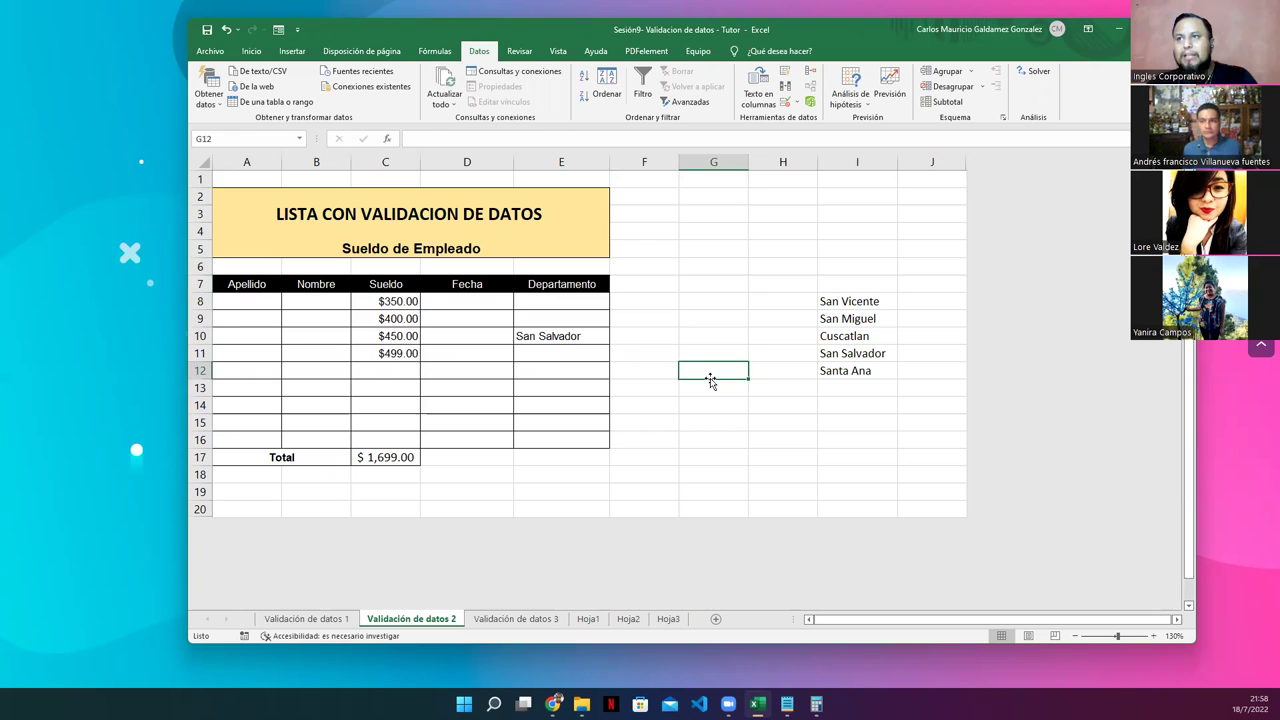
Select every cell with data validation using Find & Select > Data Validation
left_click(251, 51)
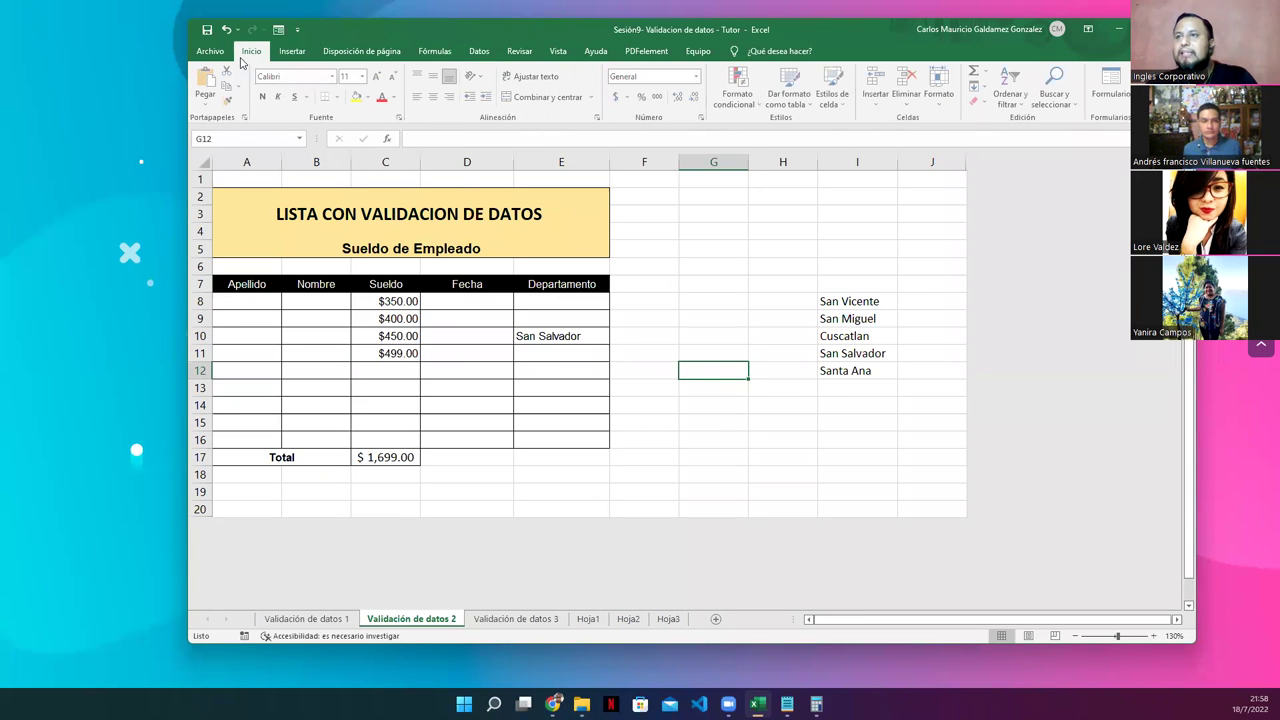
left_click(1062, 107)
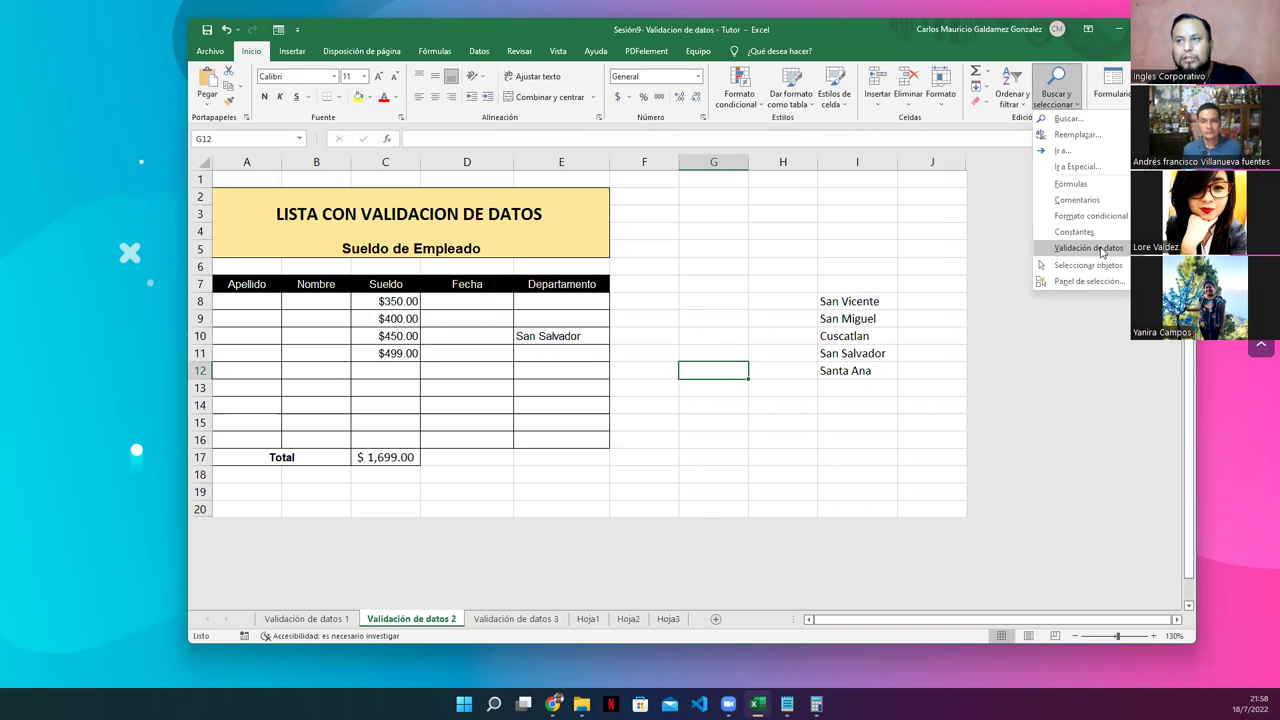
left_click(1088, 248)
Check C9's salary input message, then select the Departamento cells E8:E16 and right-click them
left_click(385, 312)
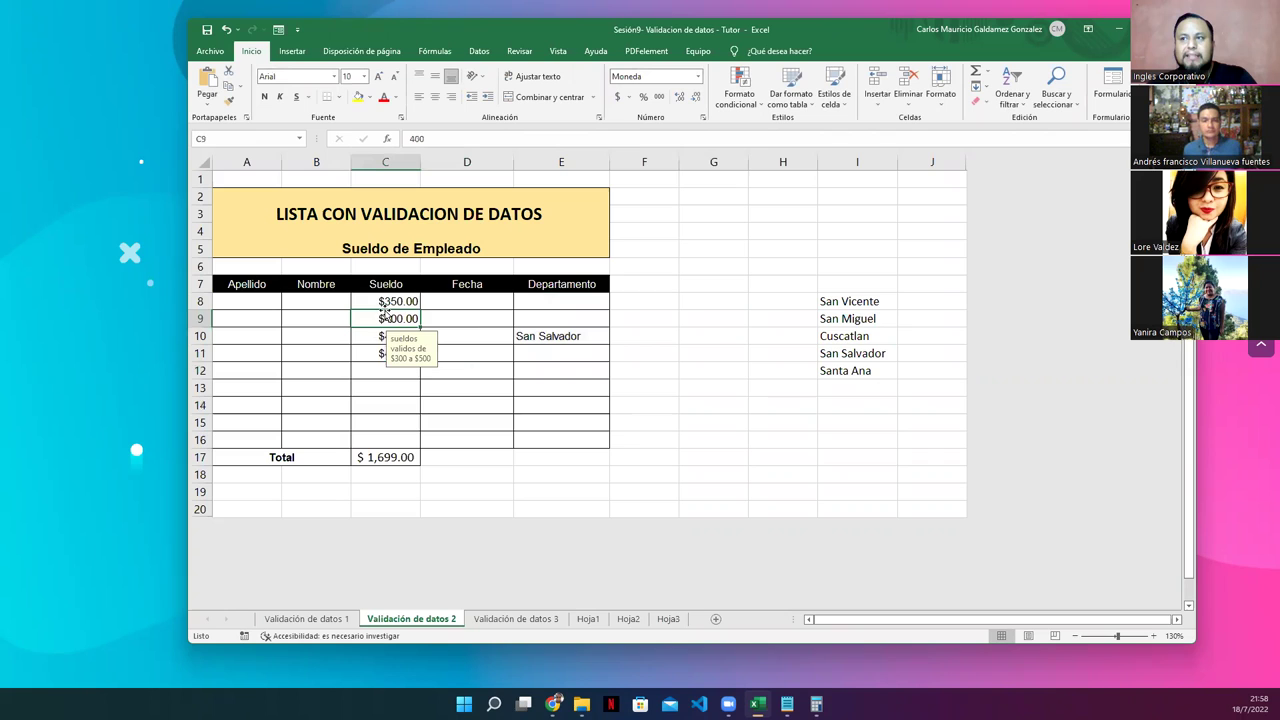
left_click_drag(376, 304, 470, 440)
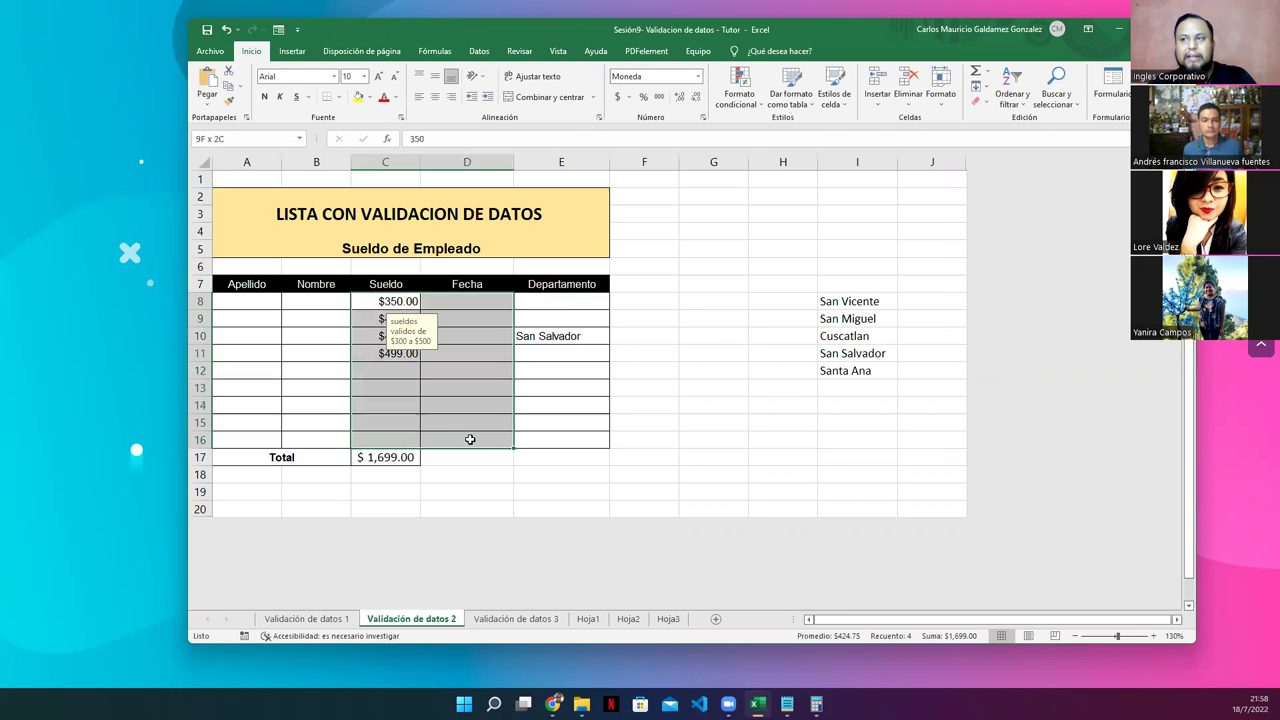
left_click_drag(557, 293, 589, 444)
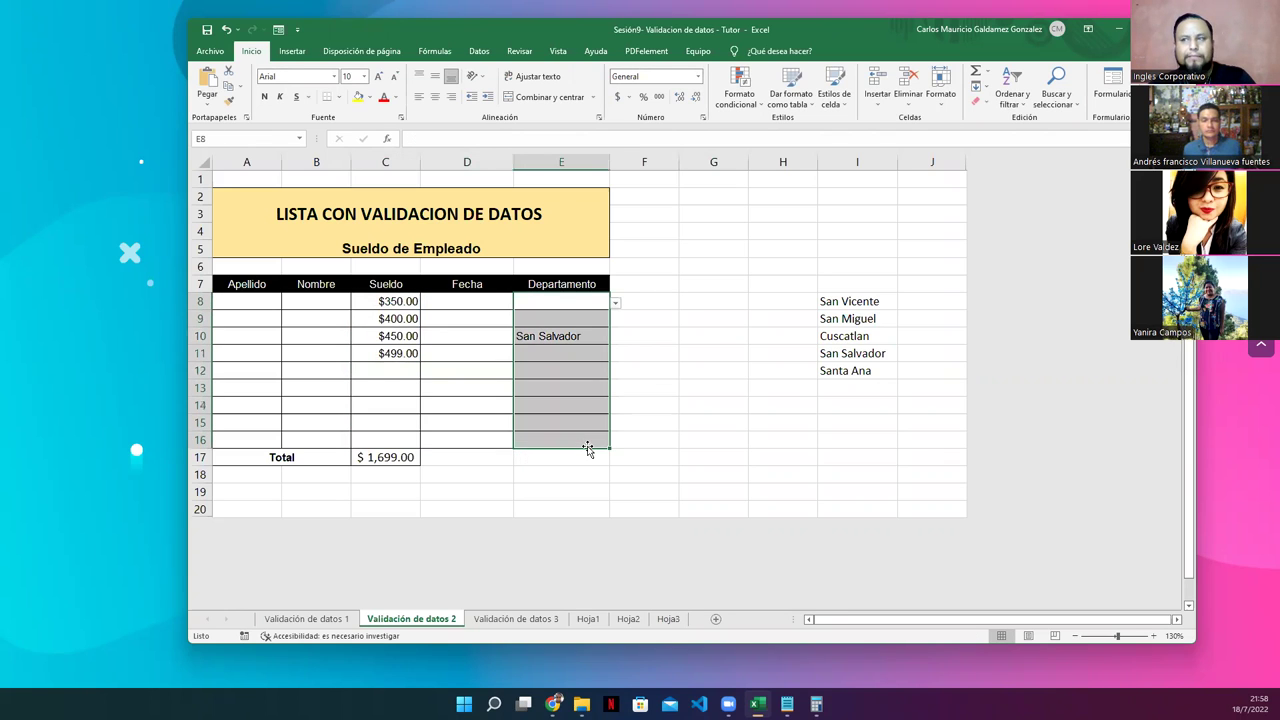
left_click(675, 406)
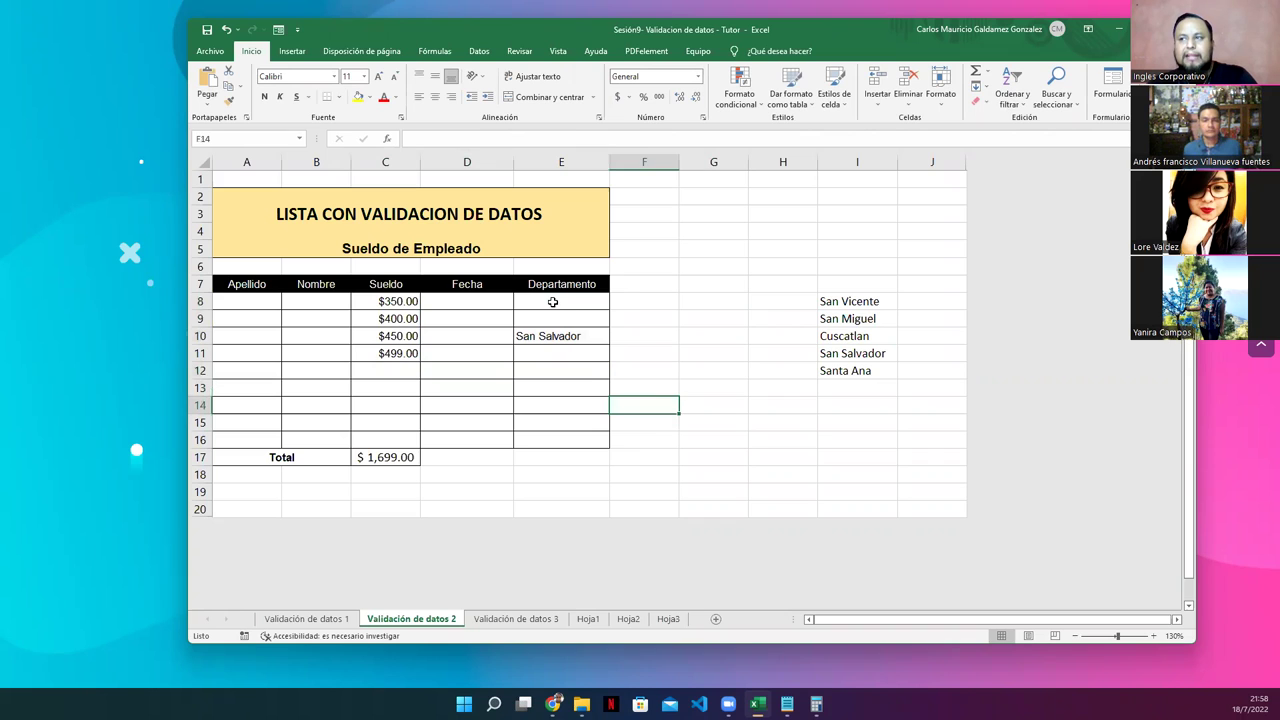
left_click_drag(552, 301, 563, 437)
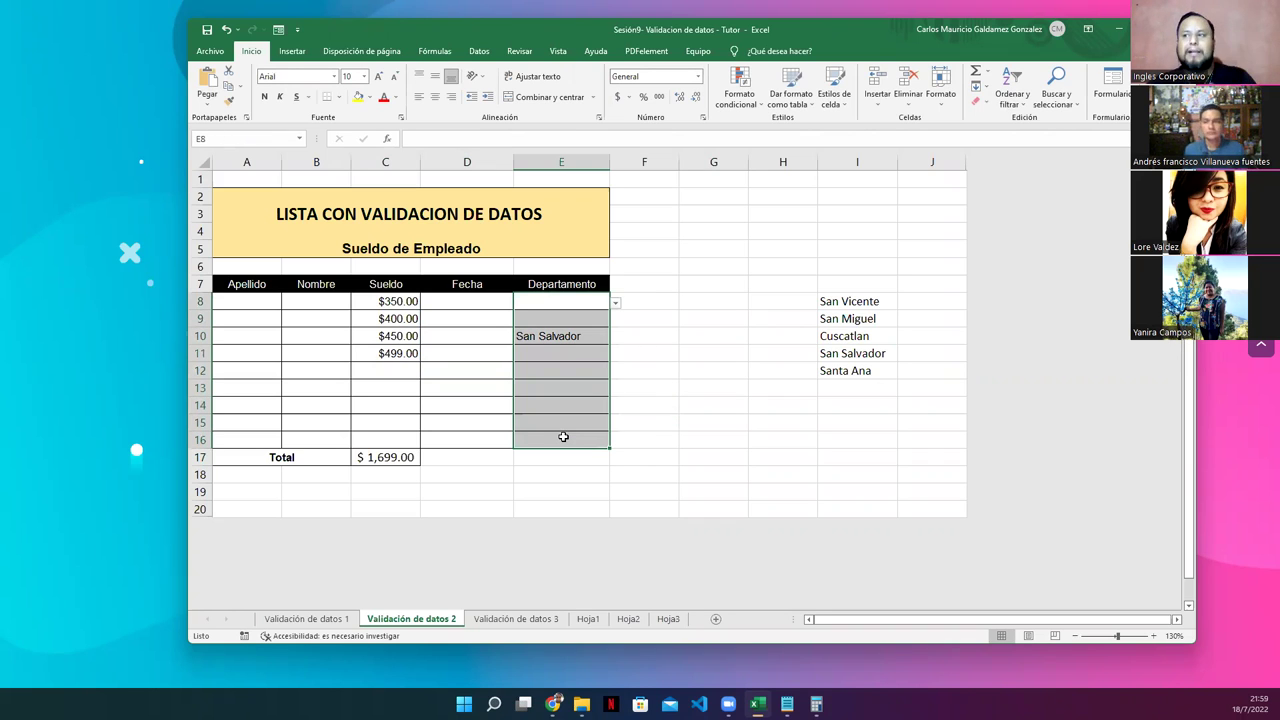
right_click(563, 437)
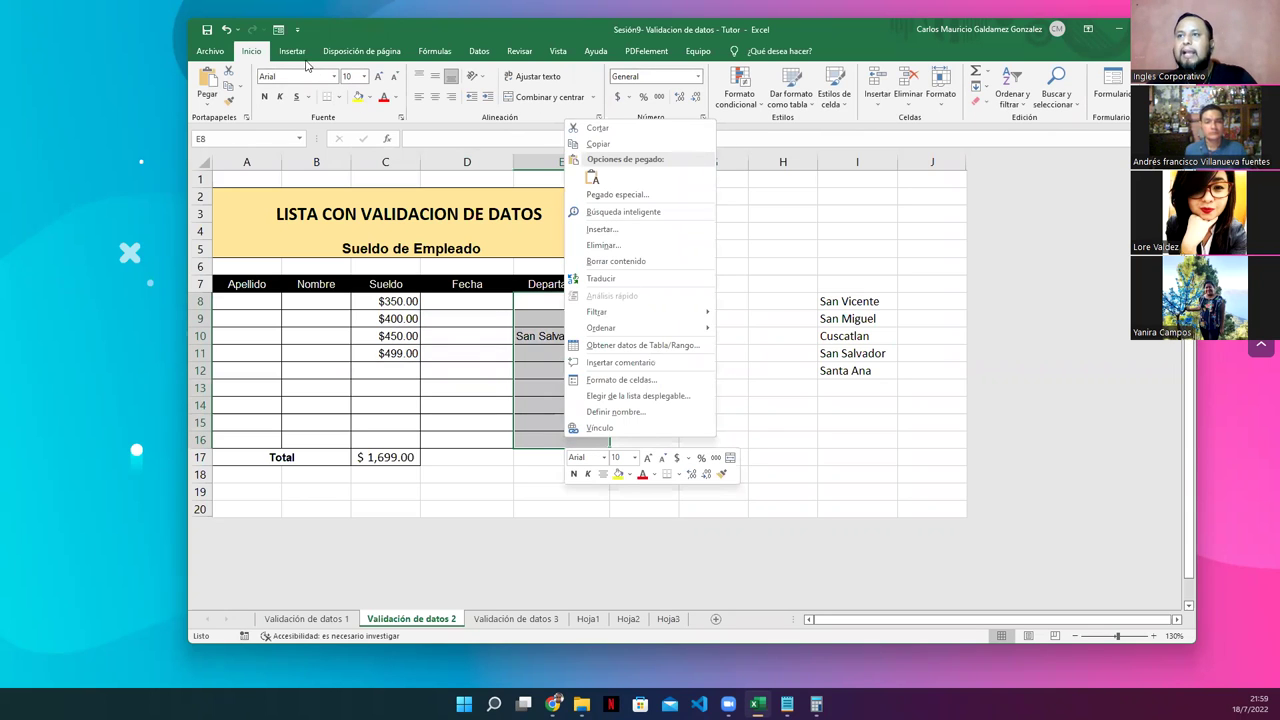
Clear all existing data validation from the Departamento cells E8:E16
left_click(479, 51)
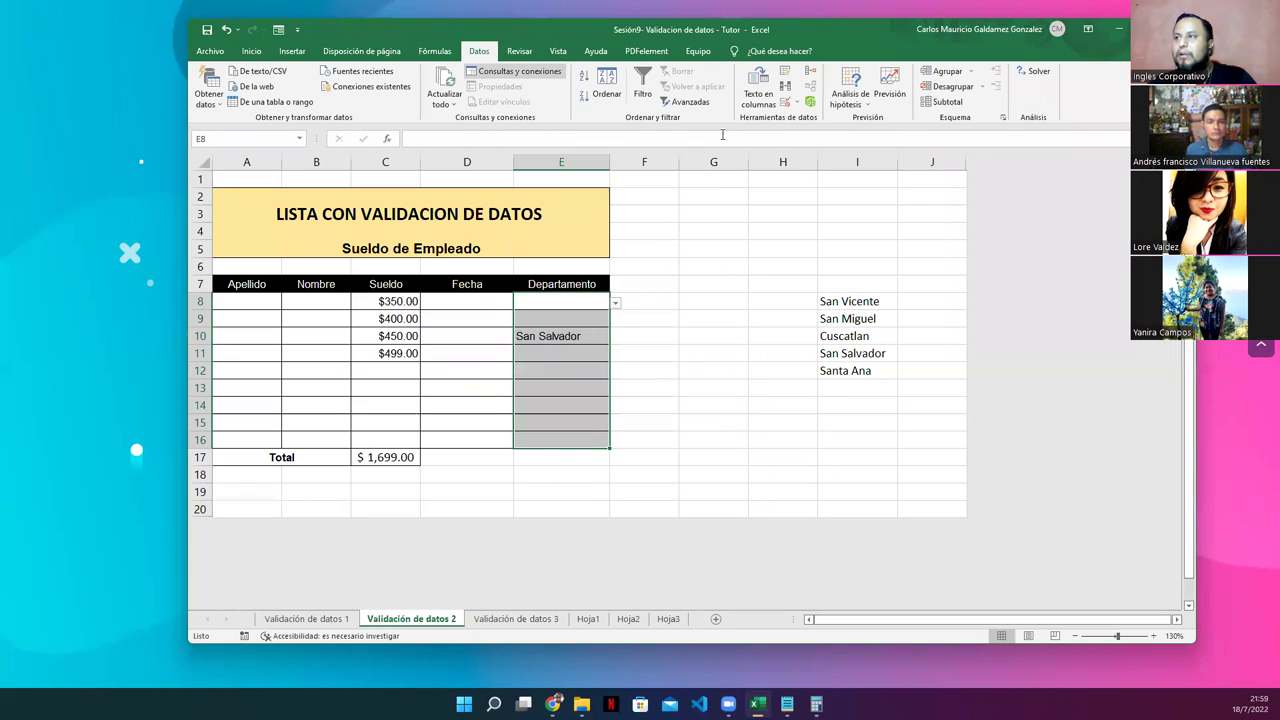
left_click(784, 102)
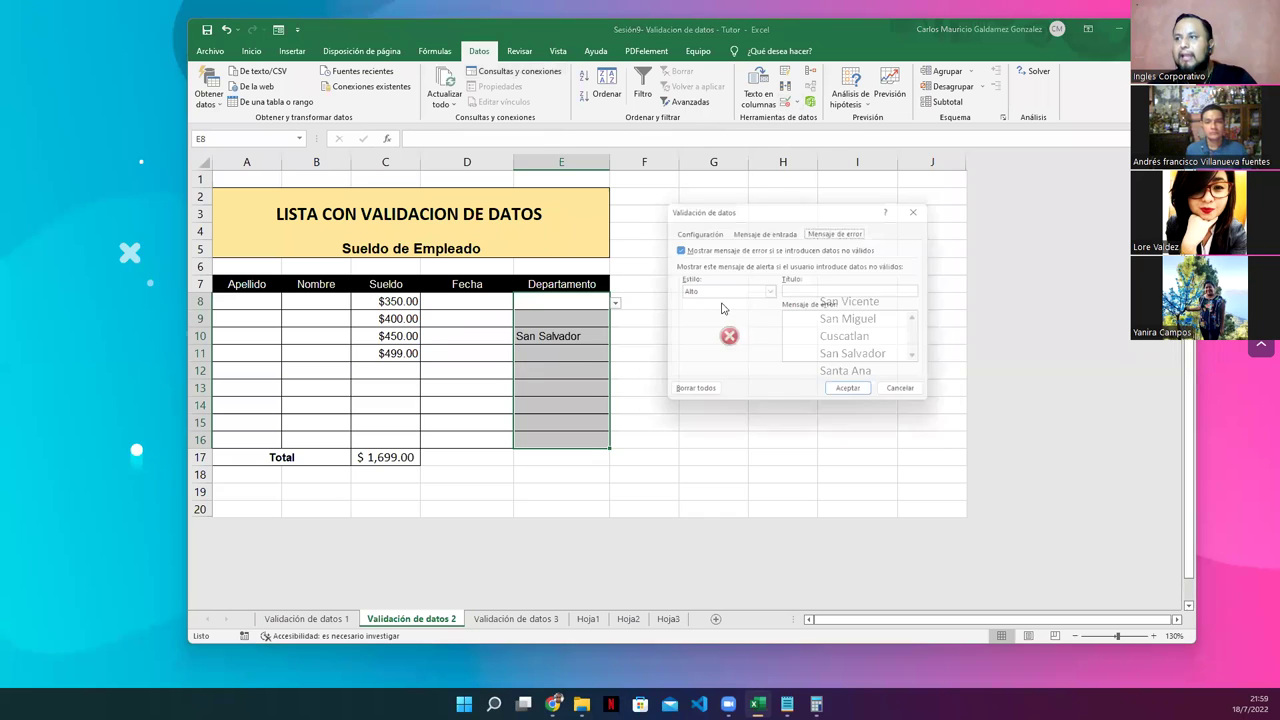
left_click(705, 400)
left_click(854, 396)
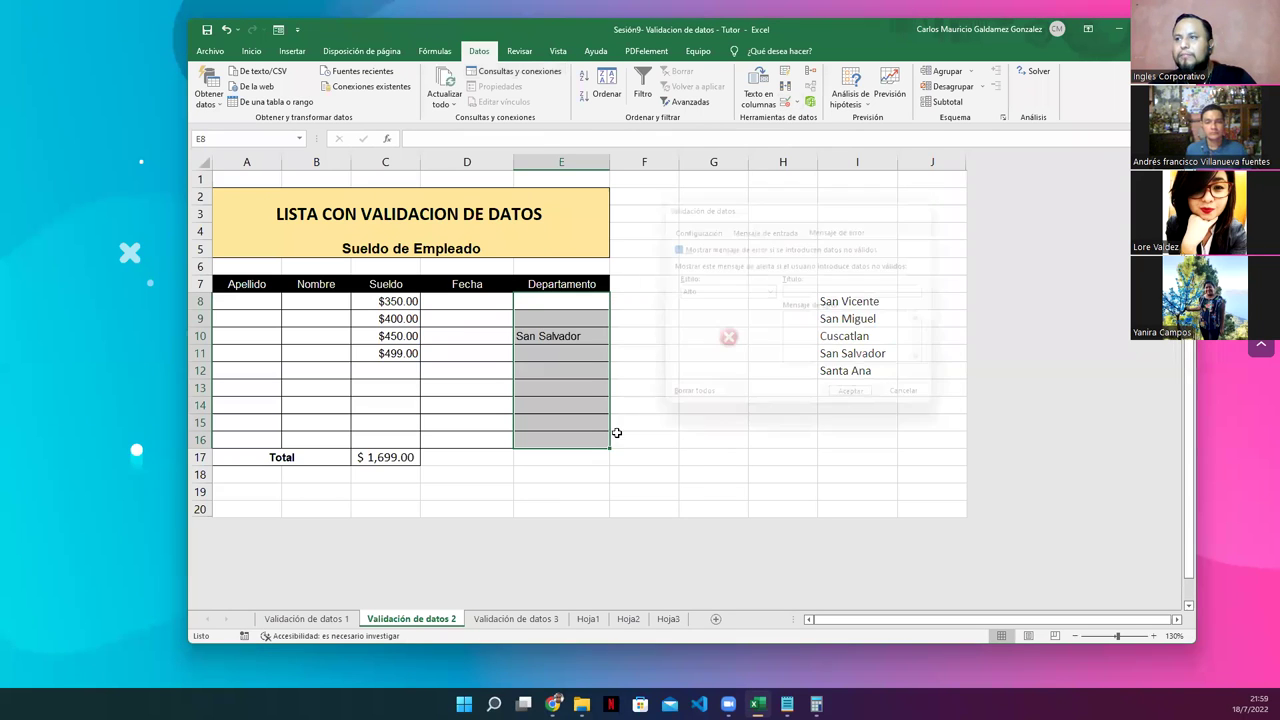
Delete the San Salvador entry from cell E10
left_click(565, 370)
left_click(550, 338)
key("Delete")
Give E8:E16 a List validation sourced from =$I$8:$I$12, then select E10
left_click_drag(557, 303, 566, 442)
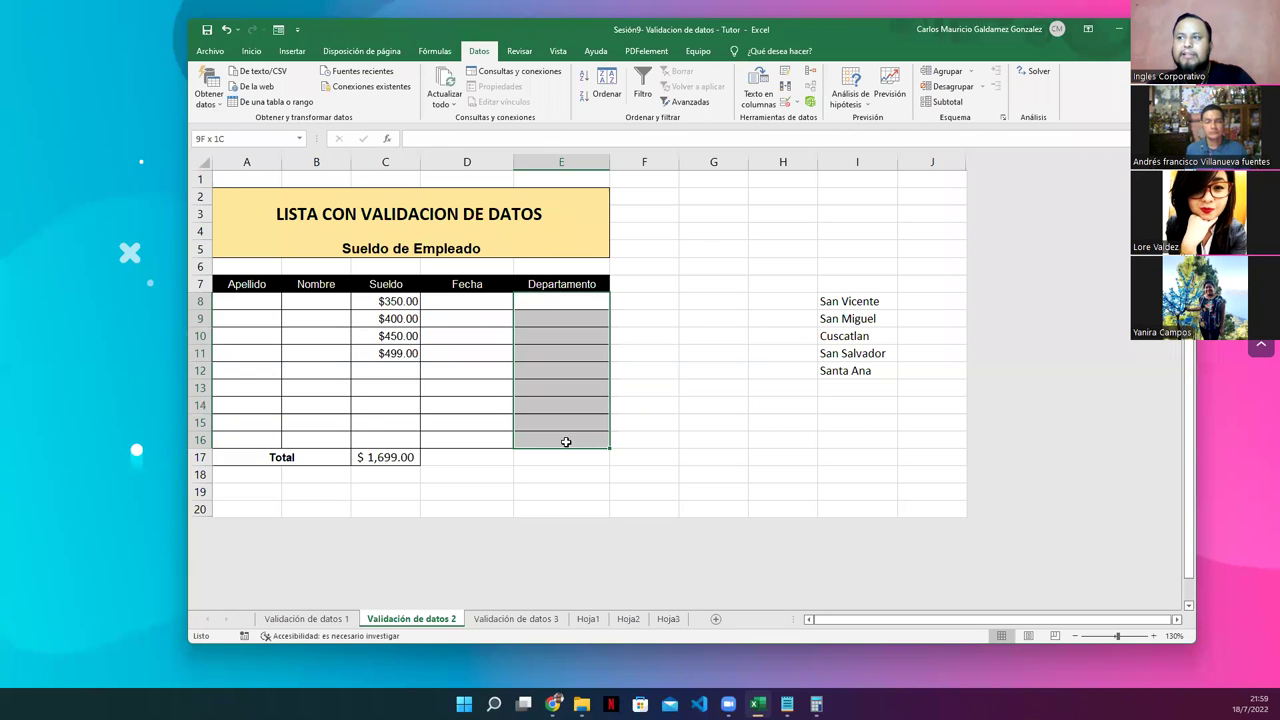
left_click(785, 102)
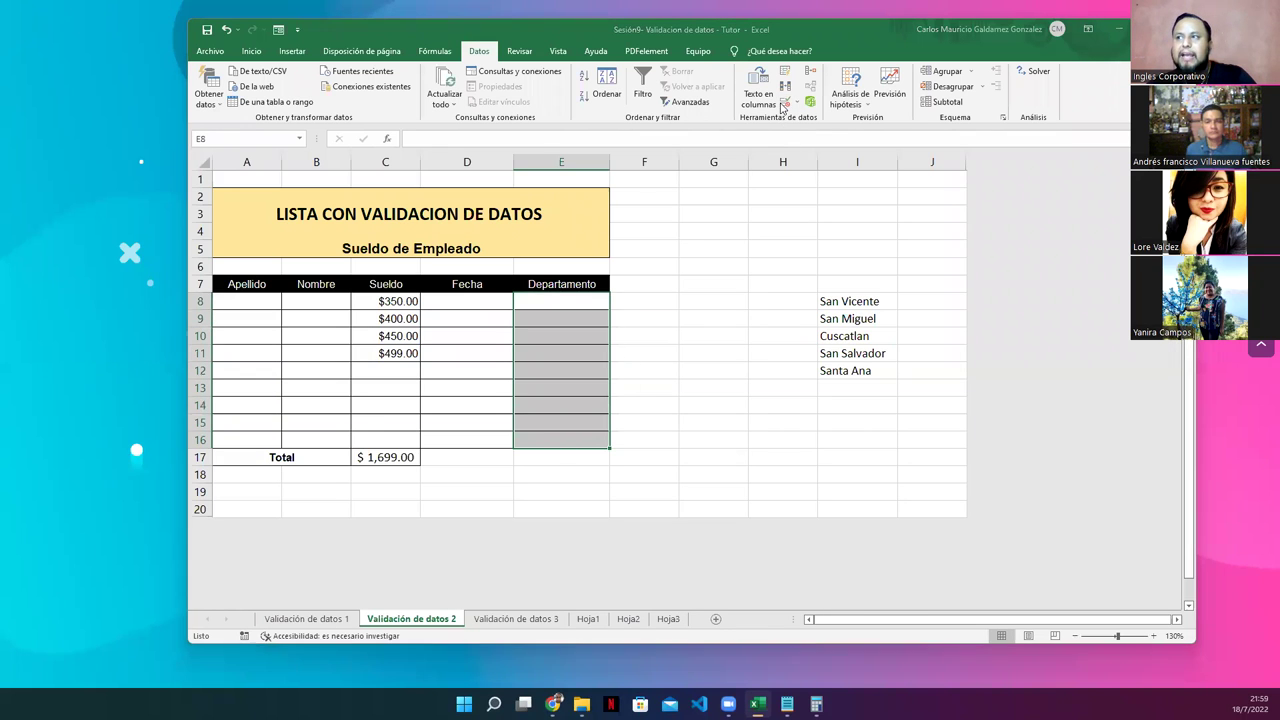
left_click(700, 233)
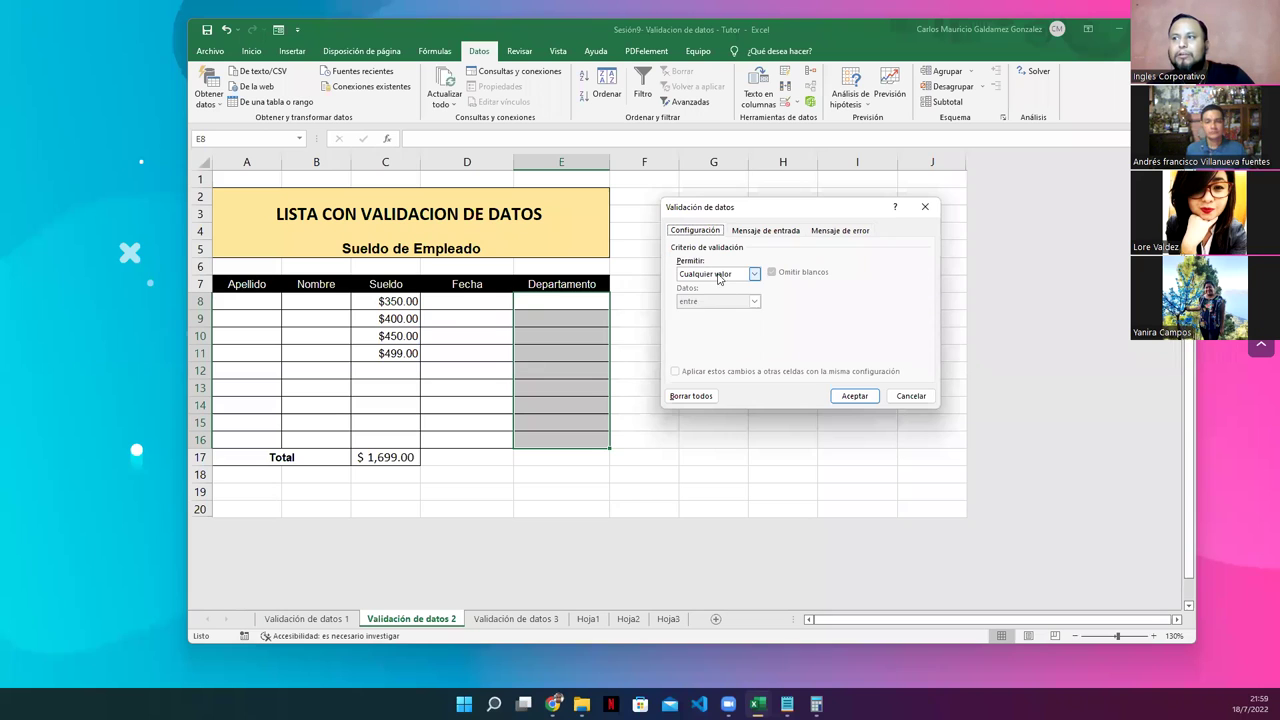
left_click(720, 274)
left_click(714, 312)
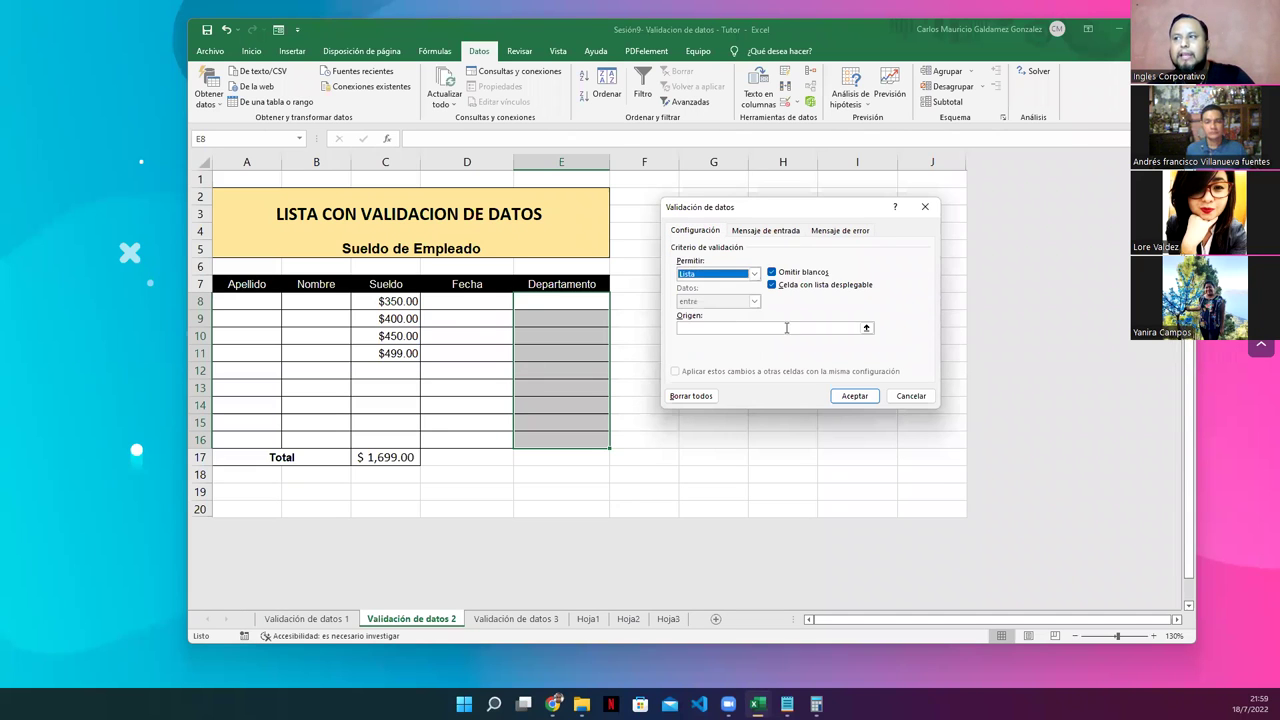
left_click(866, 332)
mouse_move(838, 302)
left_mouse_down()
mouse_move(846, 383)
mouse_move(846, 370)
left_mouse_up()
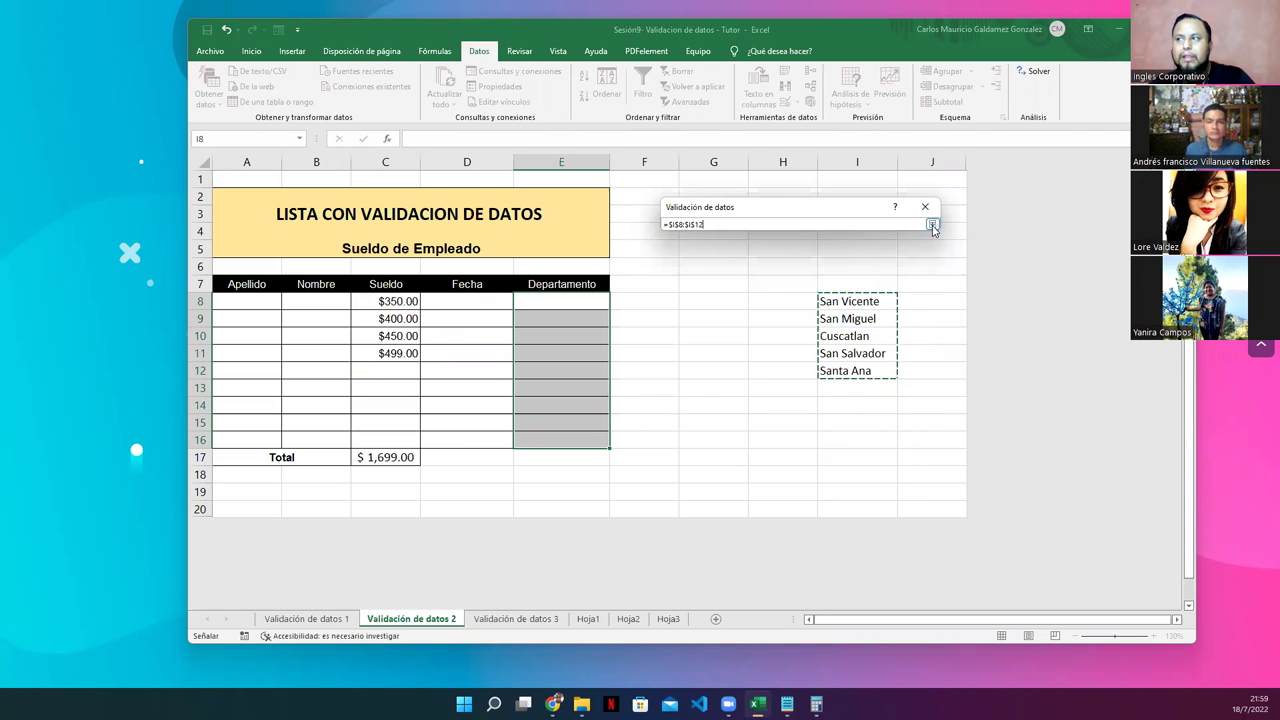
left_click(931, 224)
left_click(854, 396)
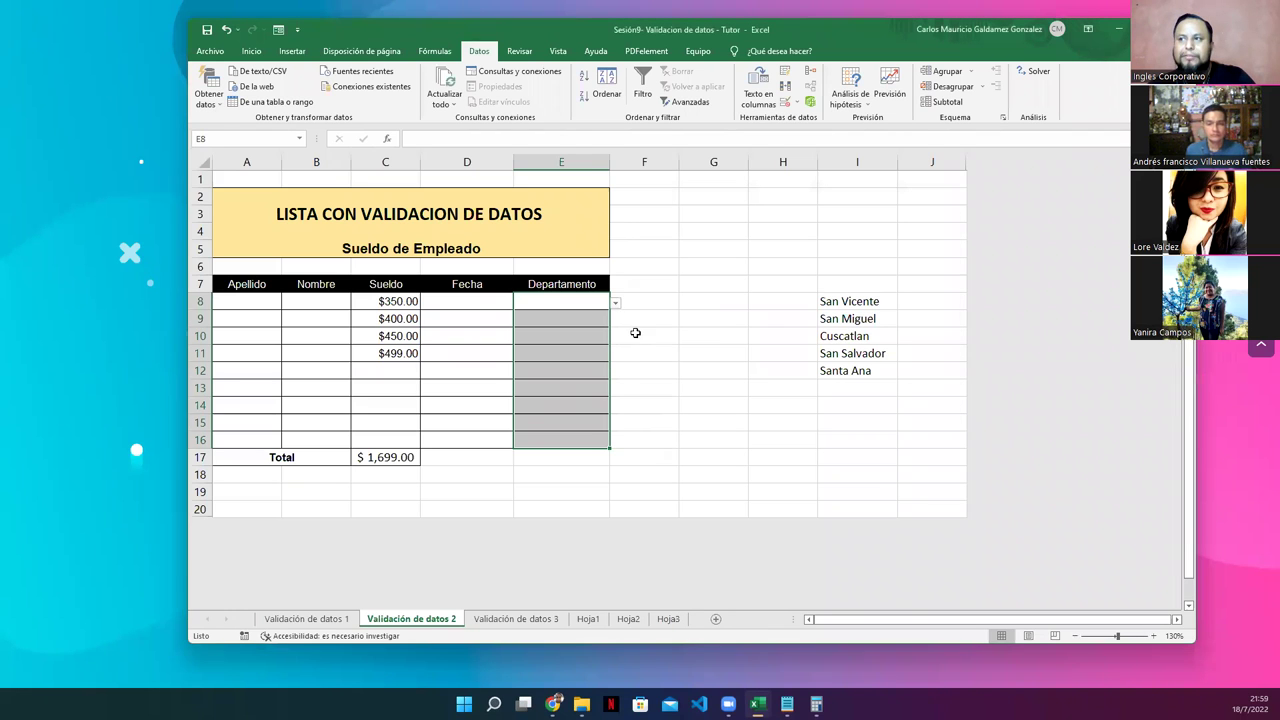
left_click(634, 331)
left_click(566, 314)
Pick San Salvador for E8, Santa Ana for E9 and San Vicente for E10 from the dropdowns
left_click(601, 332)
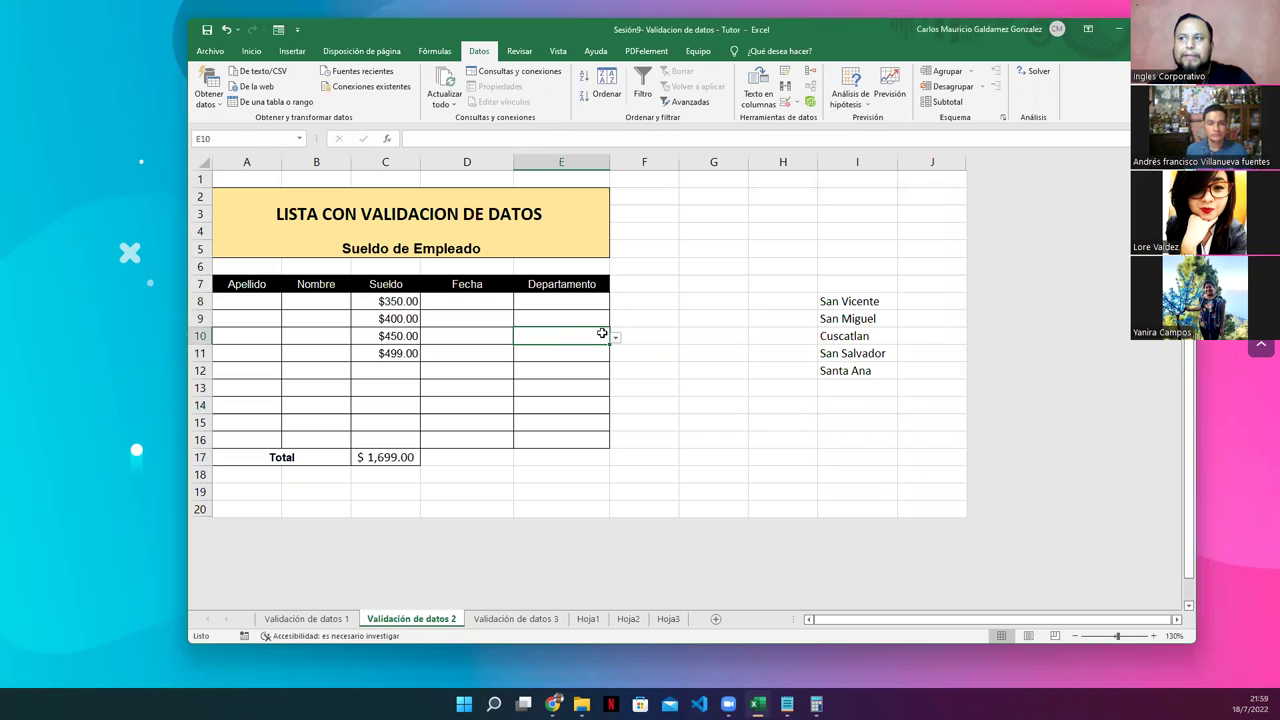
left_click(579, 306)
left_click(615, 303)
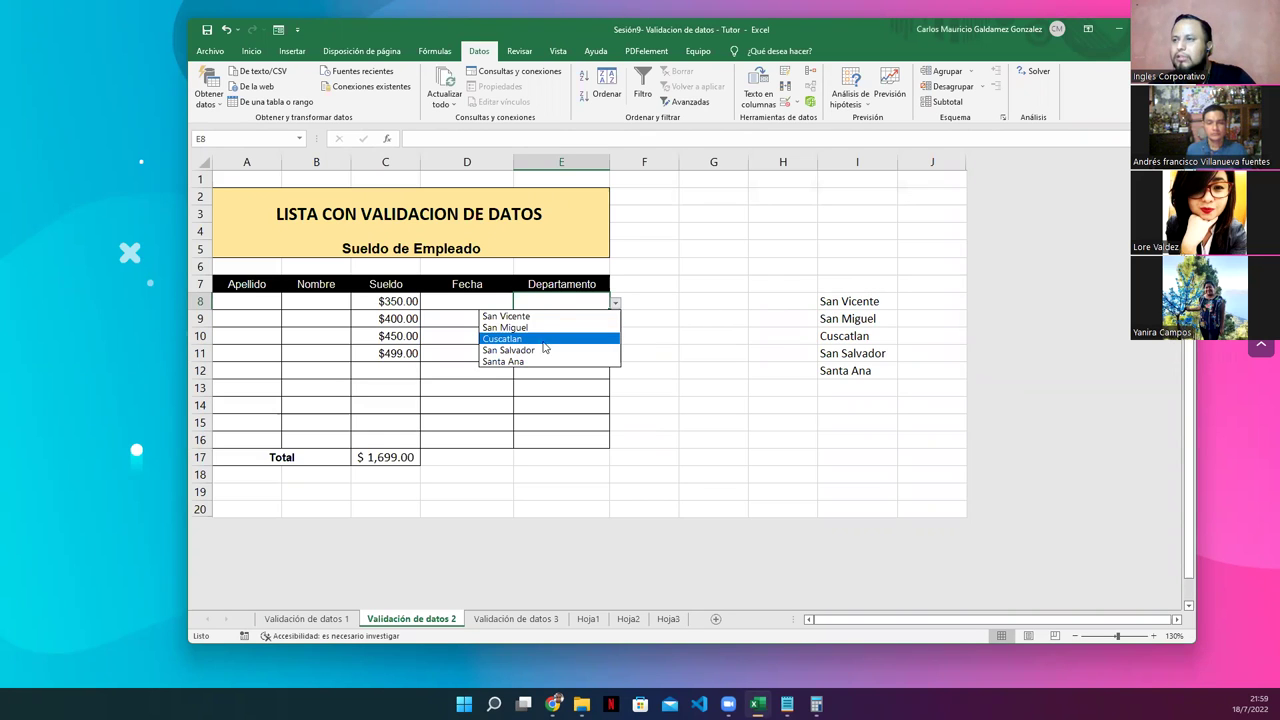
left_click(555, 350)
left_click(583, 321)
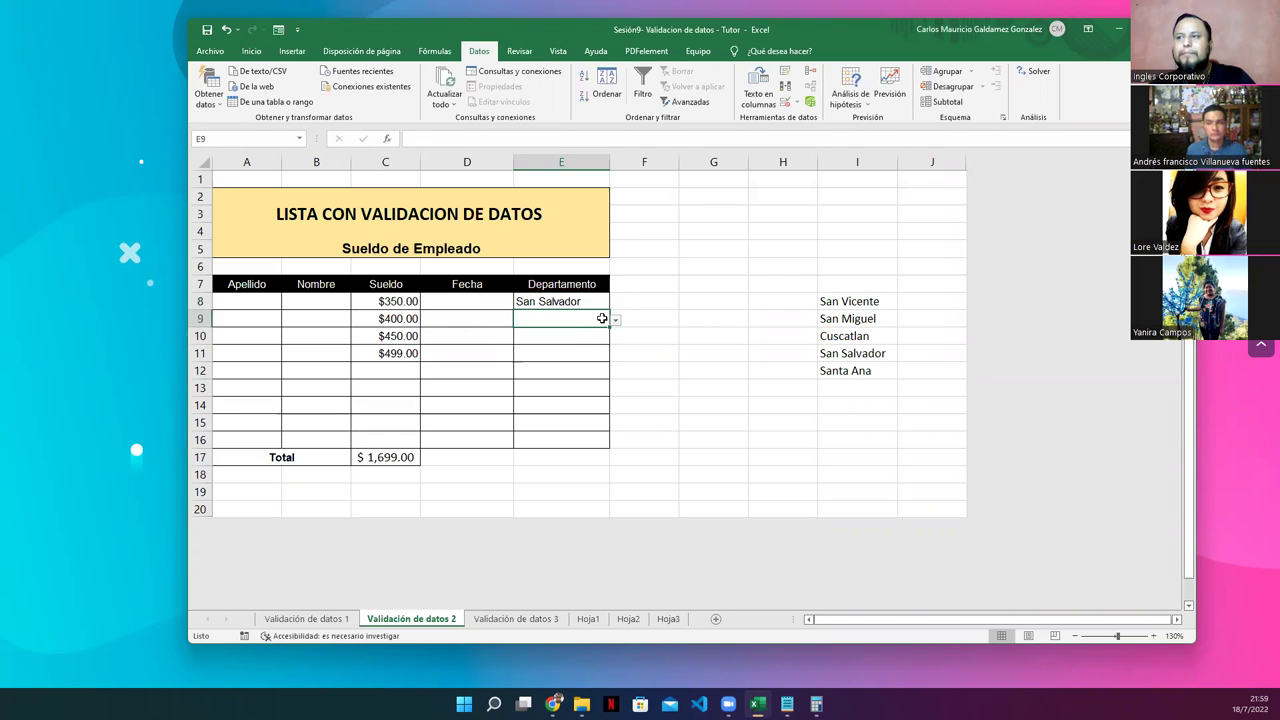
left_click(615, 320)
left_click(545, 381)
left_click(575, 337)
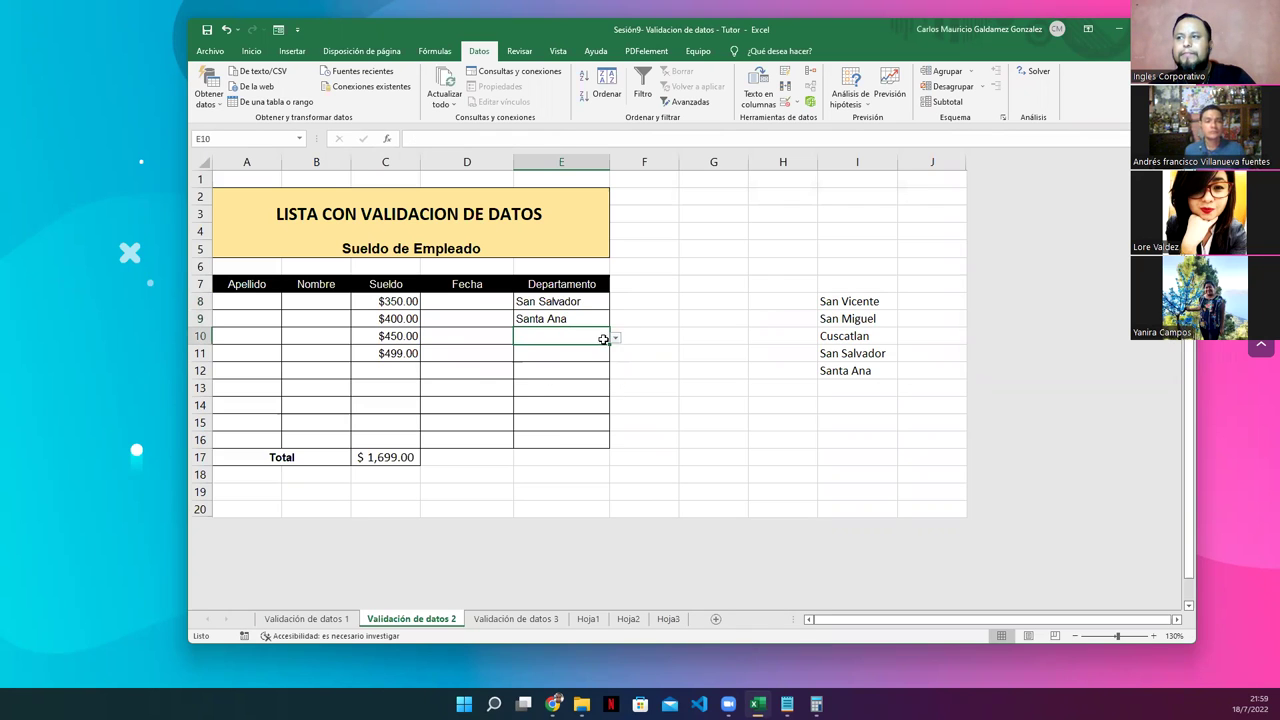
left_click(615, 338)
left_click(585, 352)
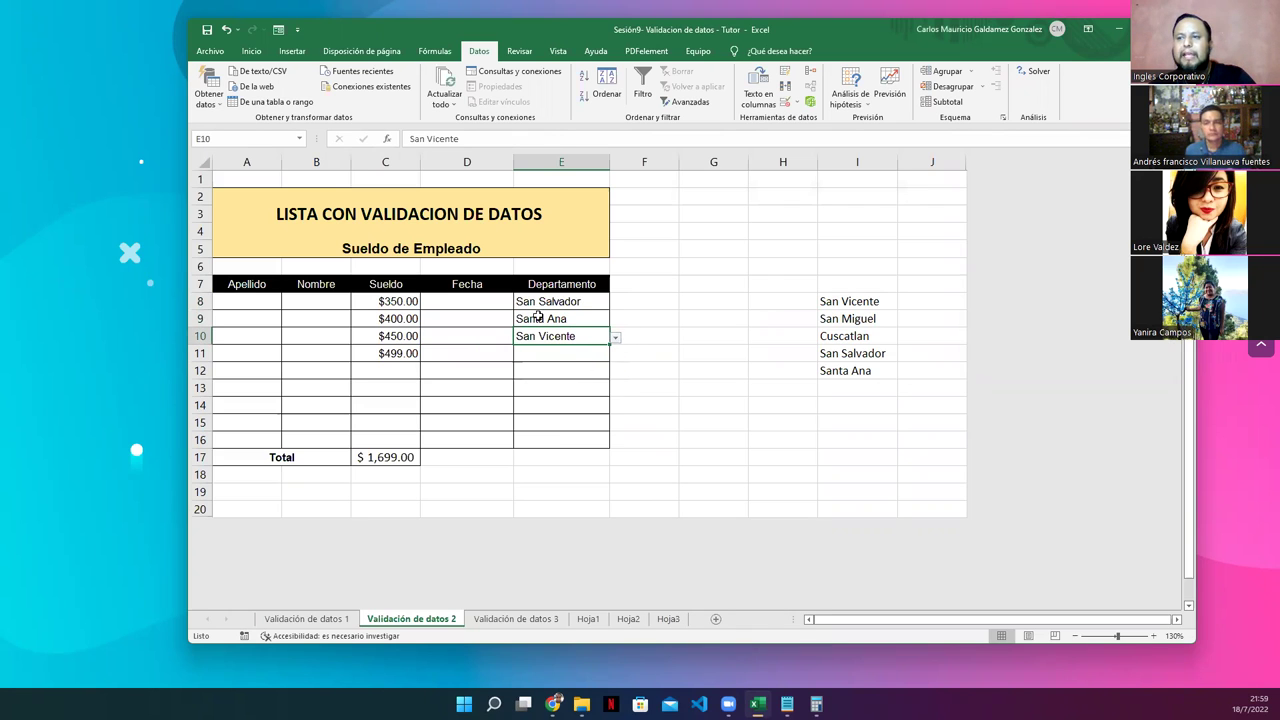
left_click(714, 350)
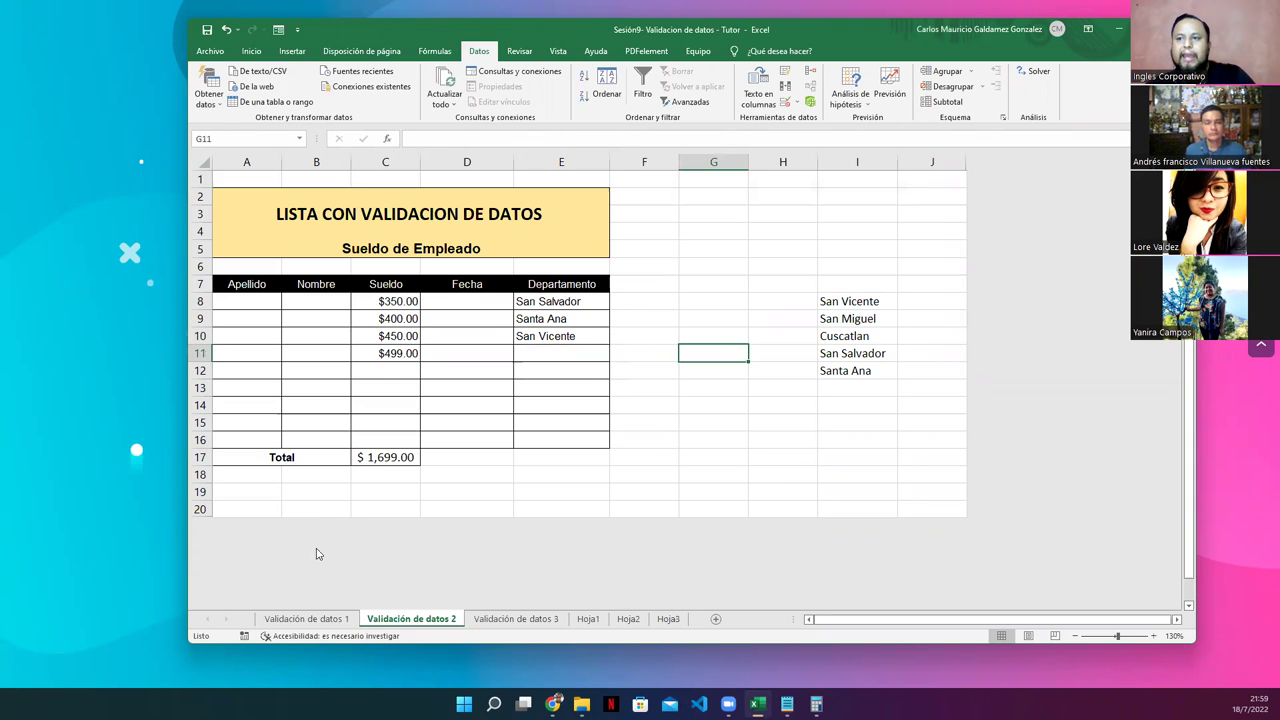
Browse the validation sheets, select A7:E16 on Validación de datos 2, then select Hoja1's grade columns from D3
left_click(318, 618)
left_click(411, 619)
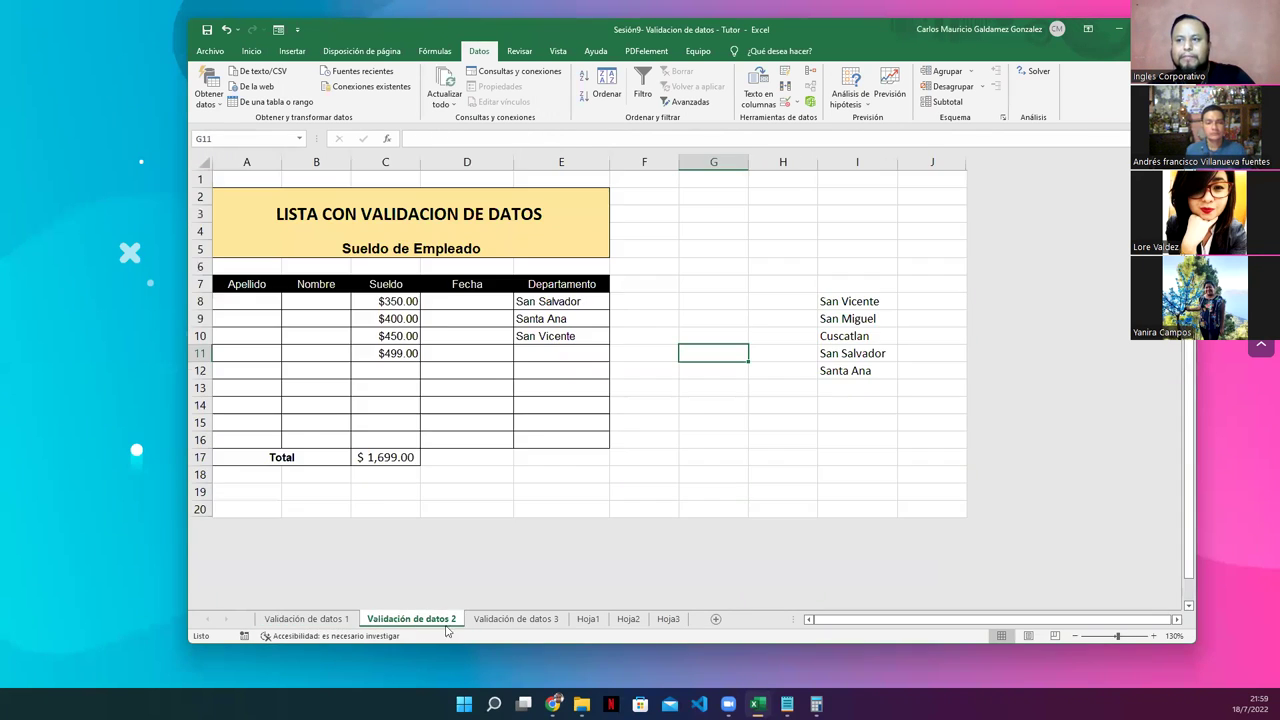
left_click(510, 619)
left_click(352, 619)
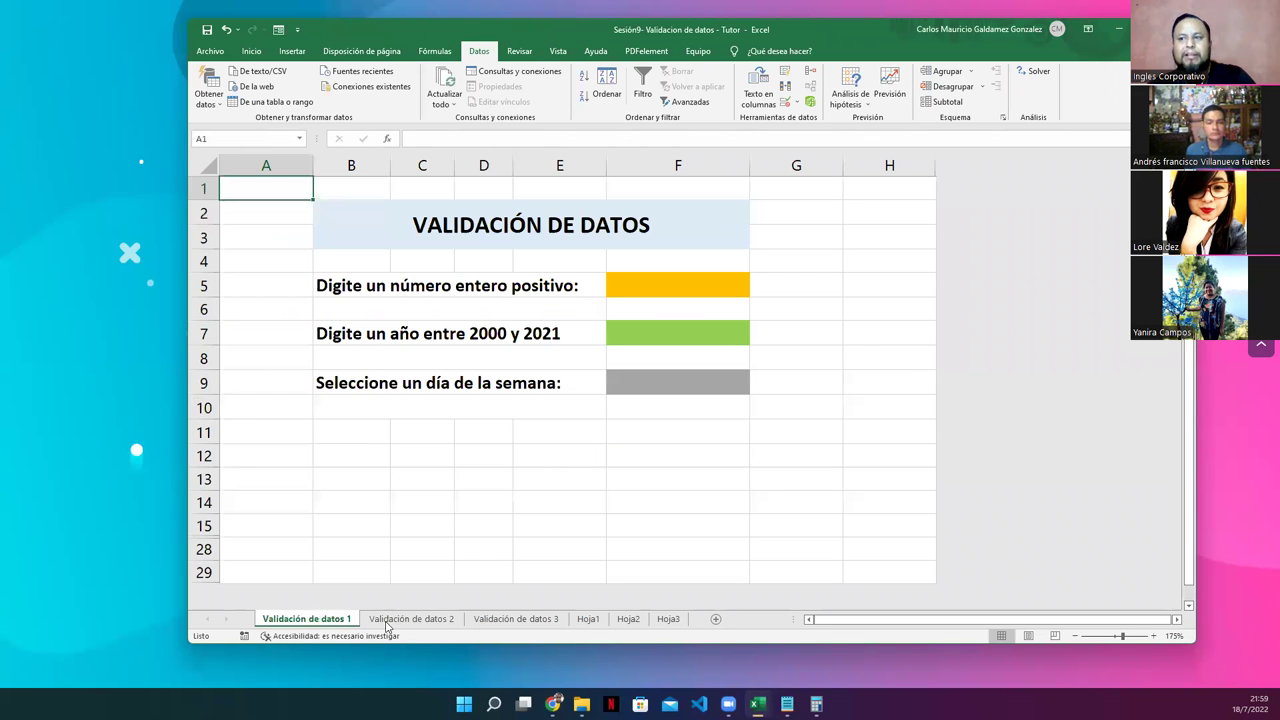
left_click(386, 621)
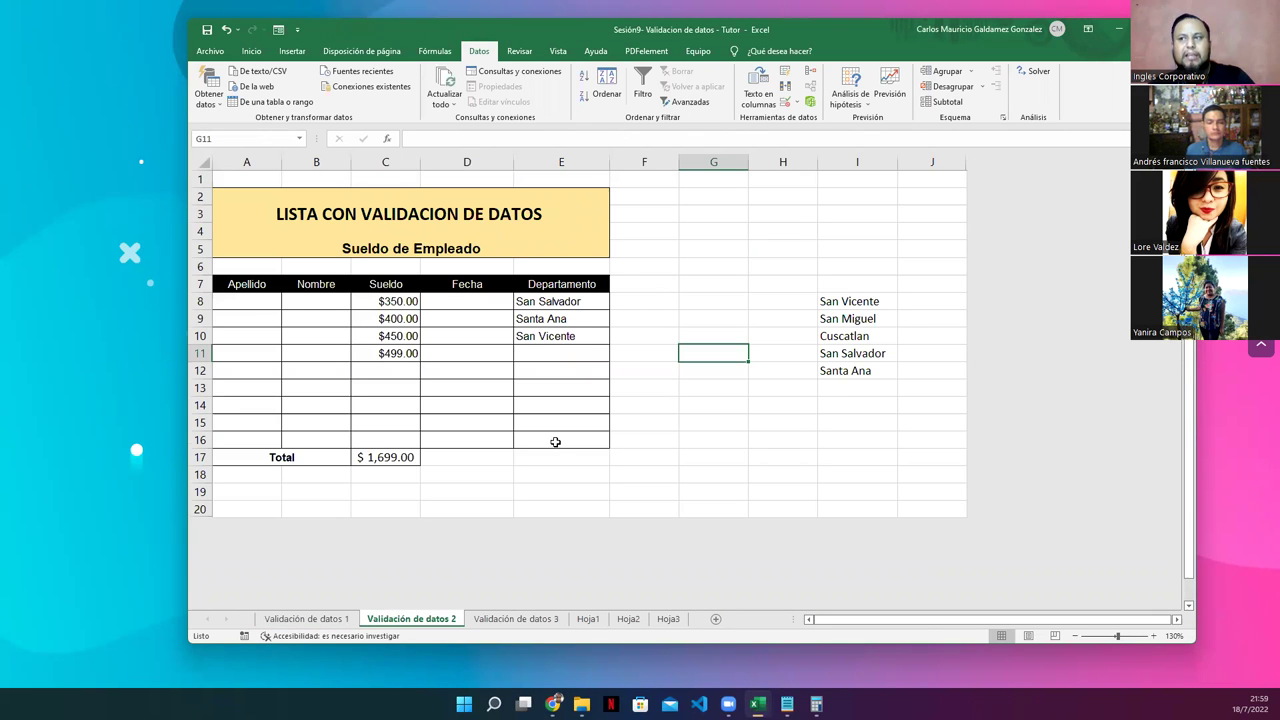
left_click_drag(246, 284, 560, 436)
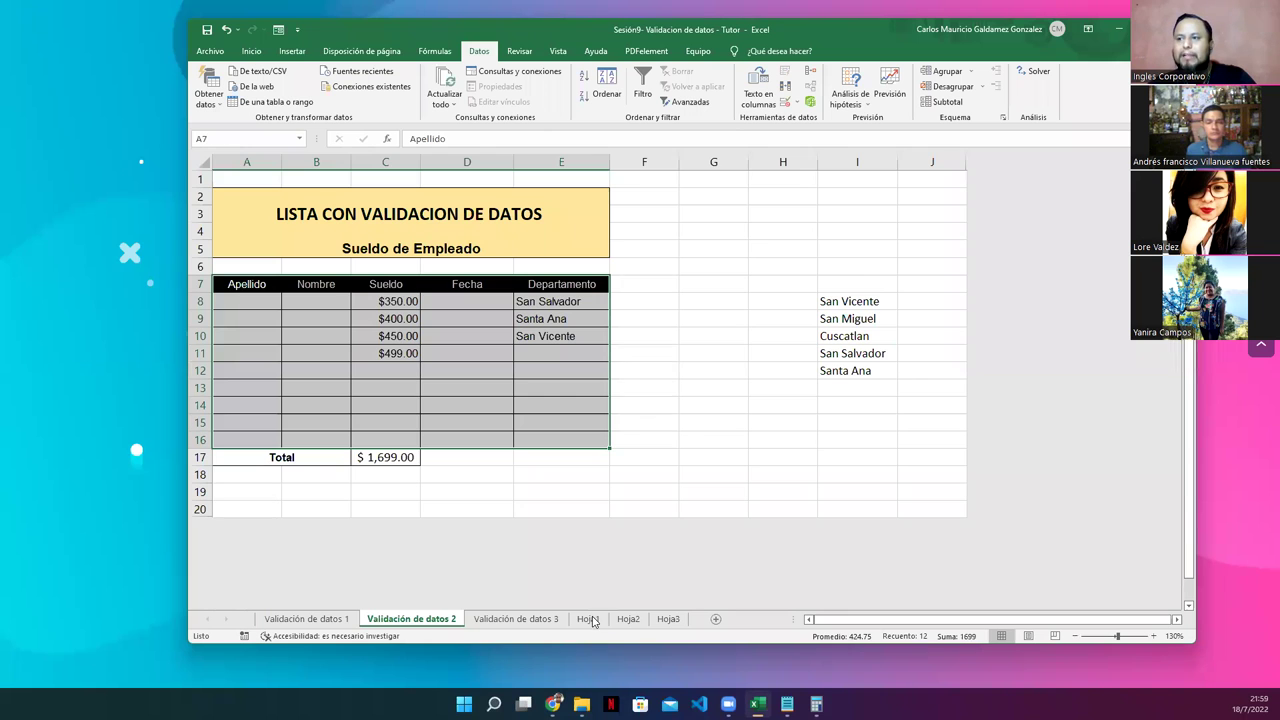
left_click(587, 619)
mouse_move(463, 201)
left_mouse_down()
mouse_move(789, 584)
mouse_move(783, 645)
mouse_move(776, 588)
left_mouse_up()
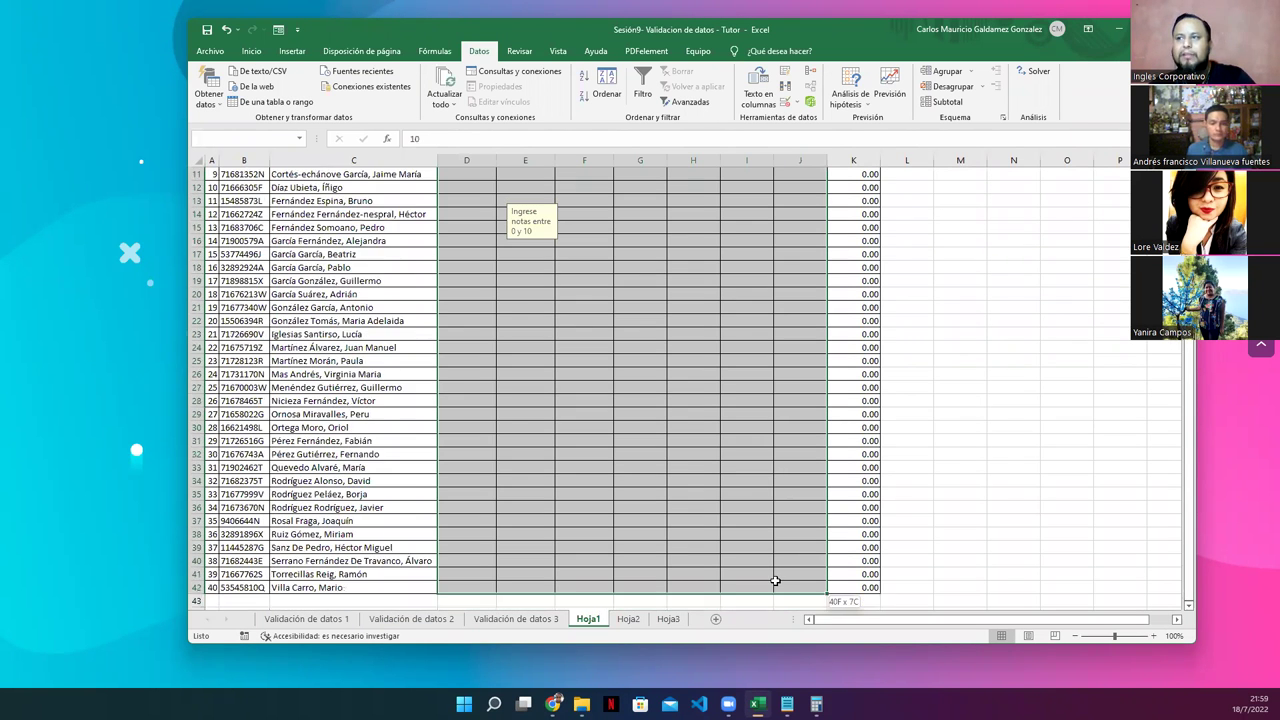
Enter Laboratorio 3 grades 5.4, 6, 7.8 and 8.7 into F17:F20
left_click(262, 51)
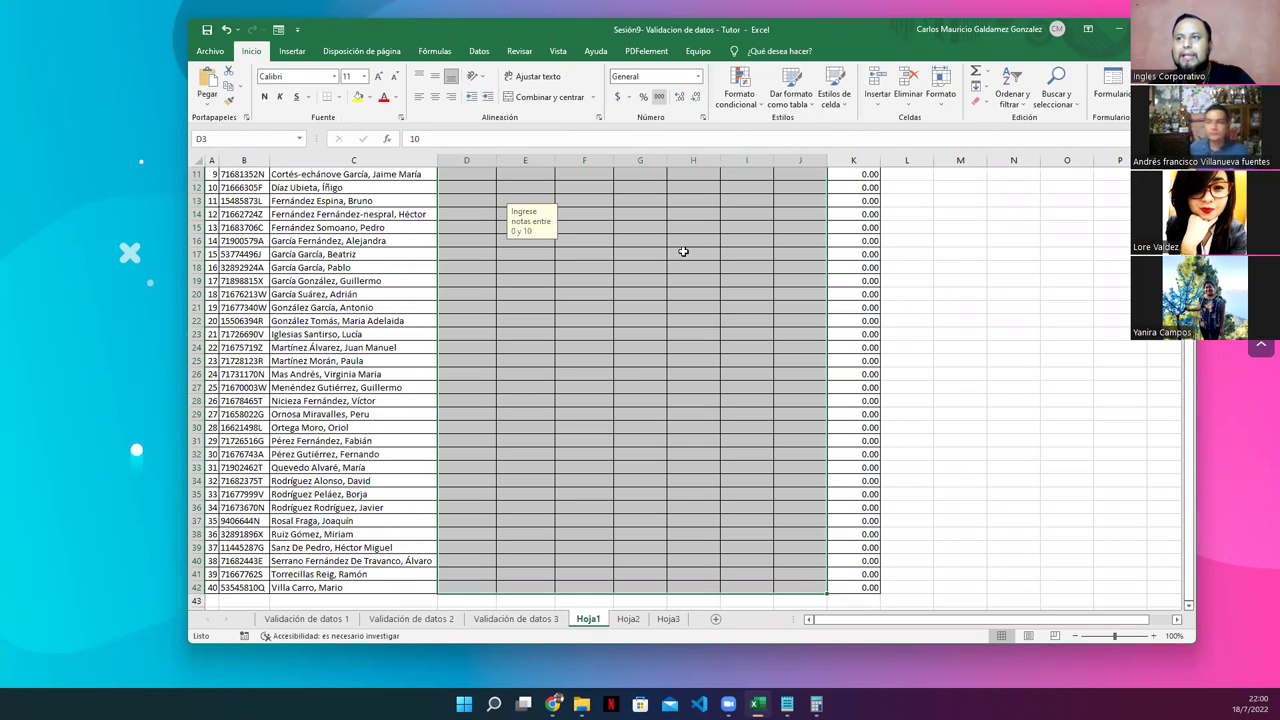
scroll(683, 251, "up", 4)
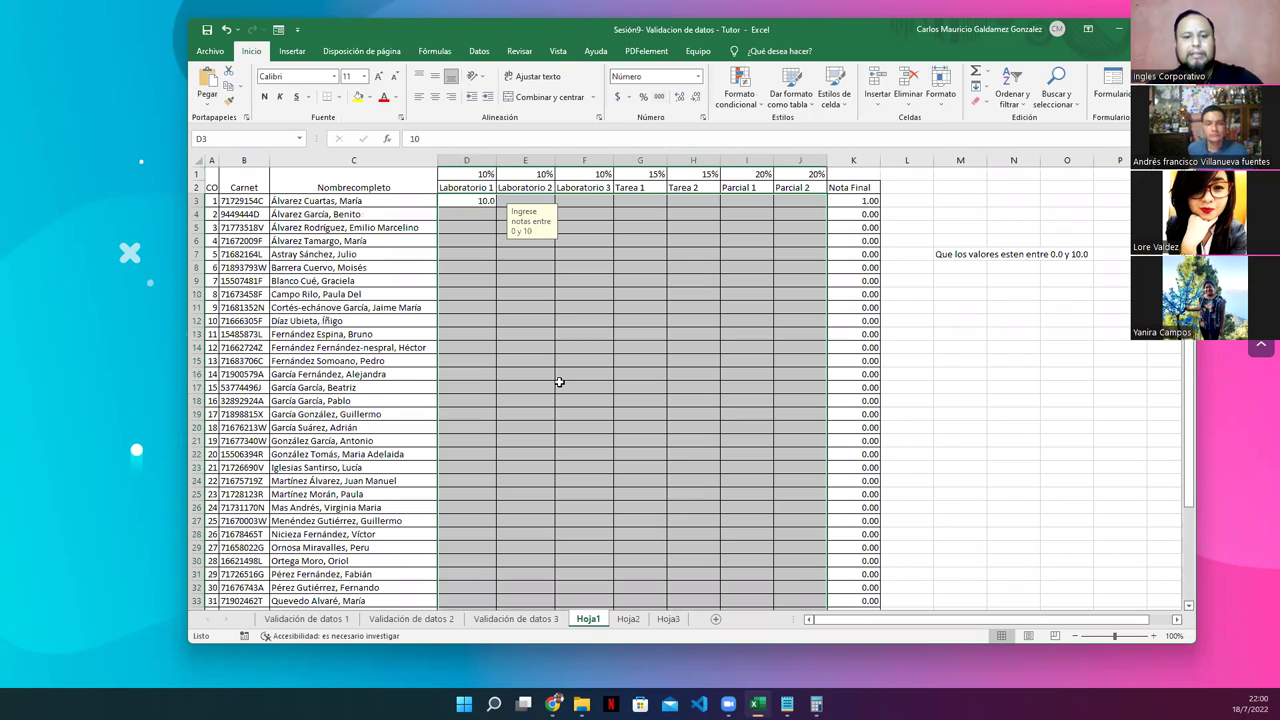
left_click(559, 382)
type("5.4")
key("Return")
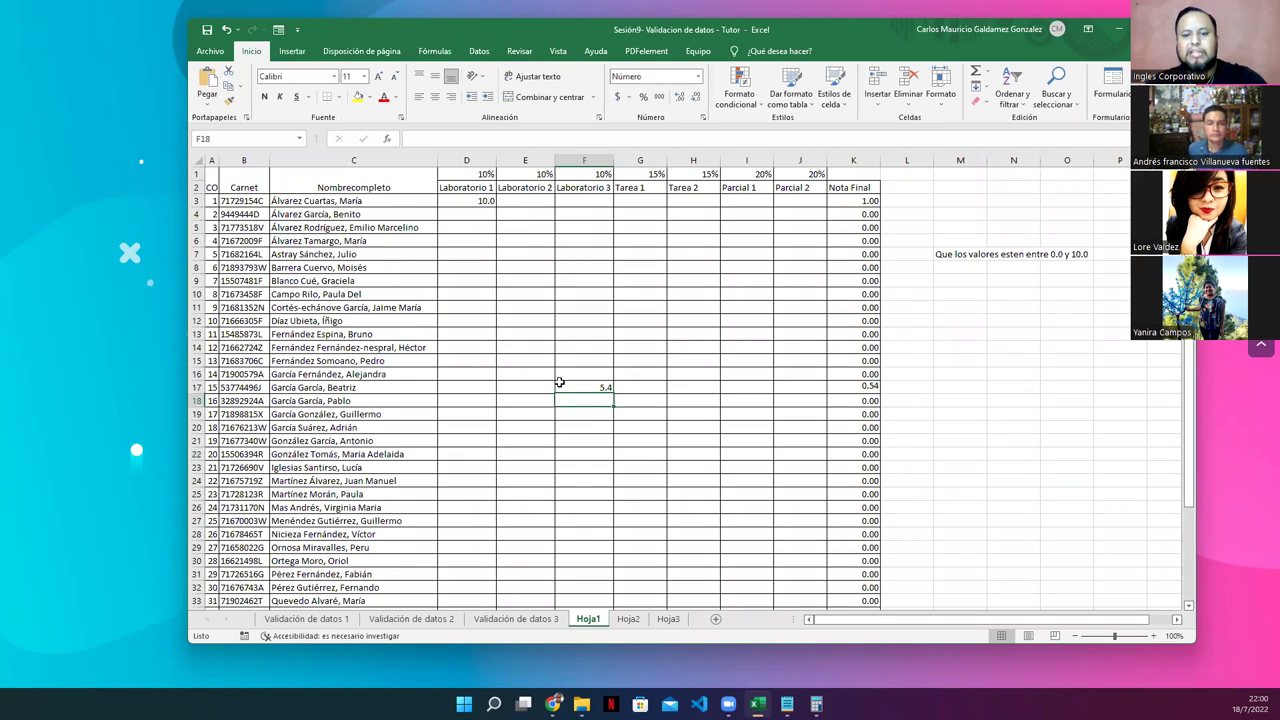
type("6")
key("Return")
type("7.8")
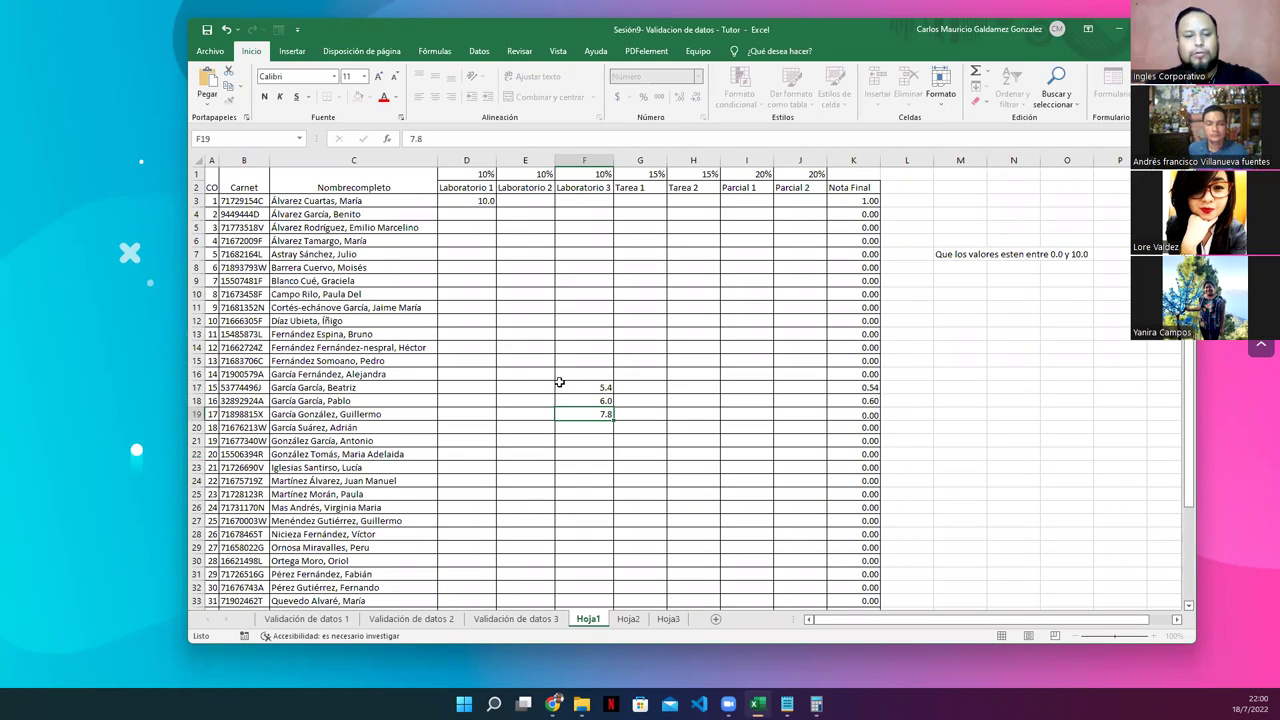
key("Return")
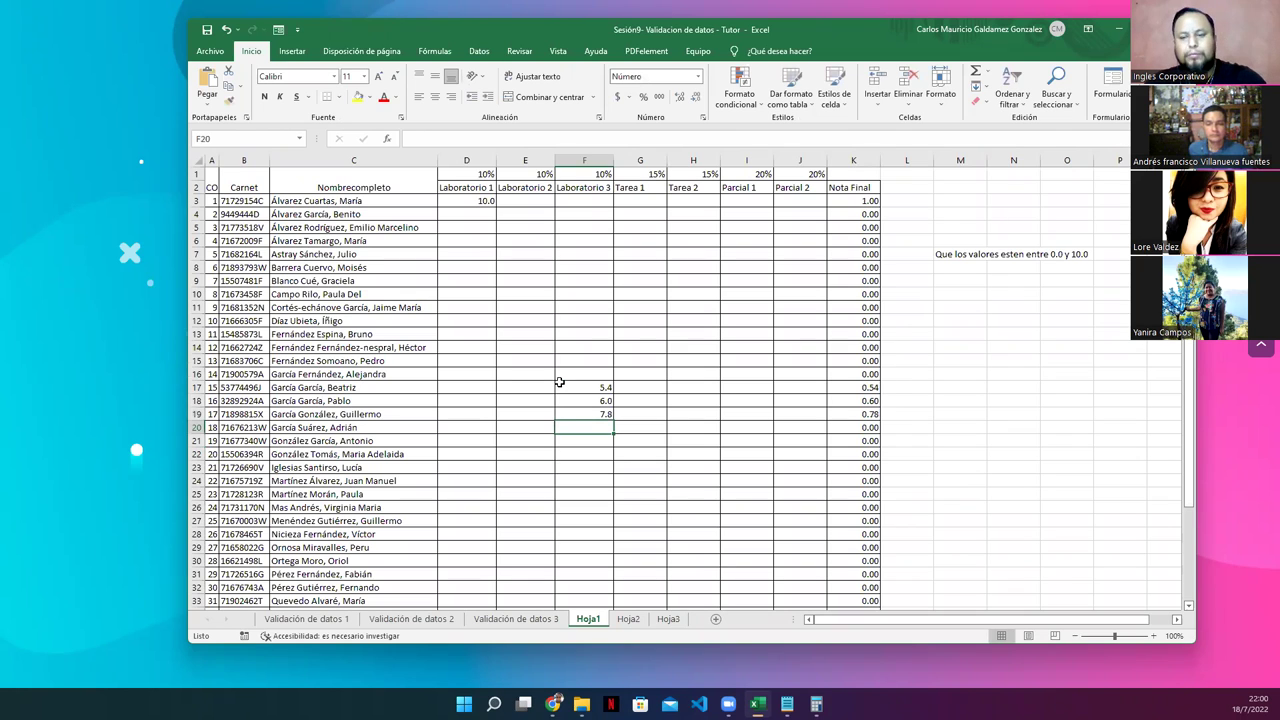
type("8.7")
key("Return")
Copy F17:F20 into D3:D6, then undo the paste and the 8.7 entry
left_click_drag(560, 382, 565, 428)
key("ctrl+c")
left_click_drag(466, 200, 792, 526)
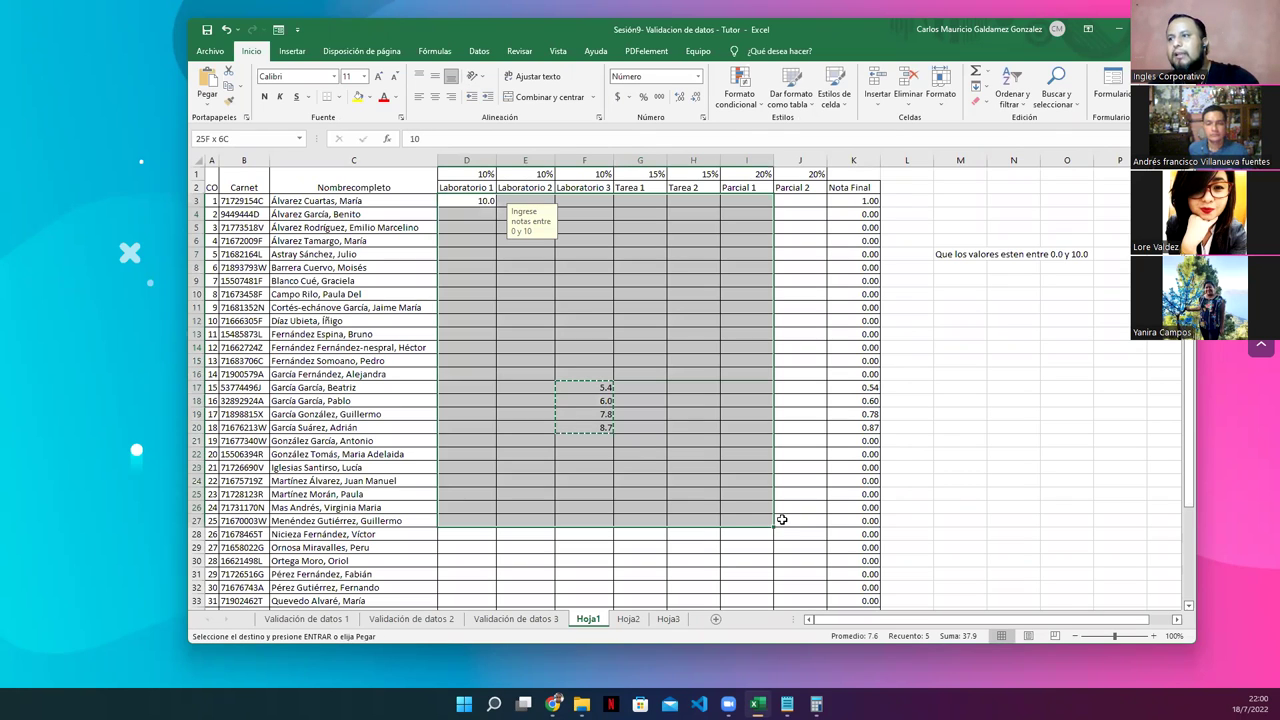
key("ctrl+v")
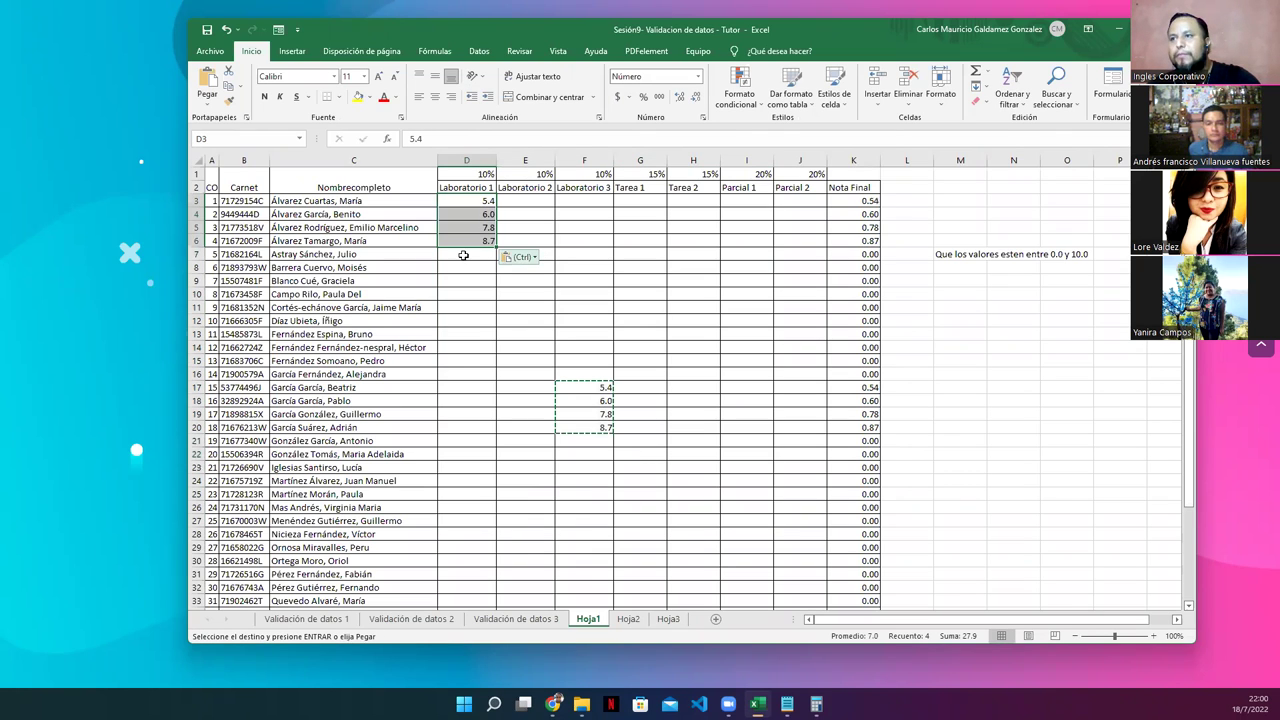
key("ctrl+z")
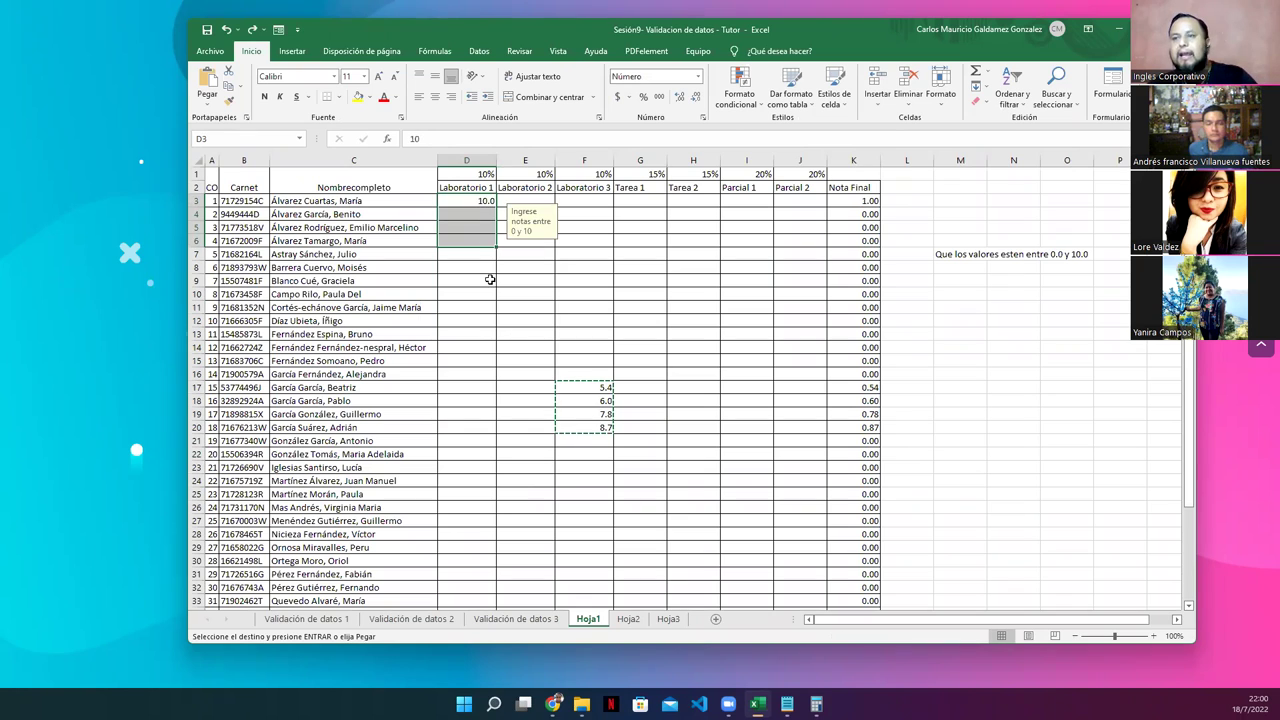
key("ctrl+z")
key("ctrl+z")
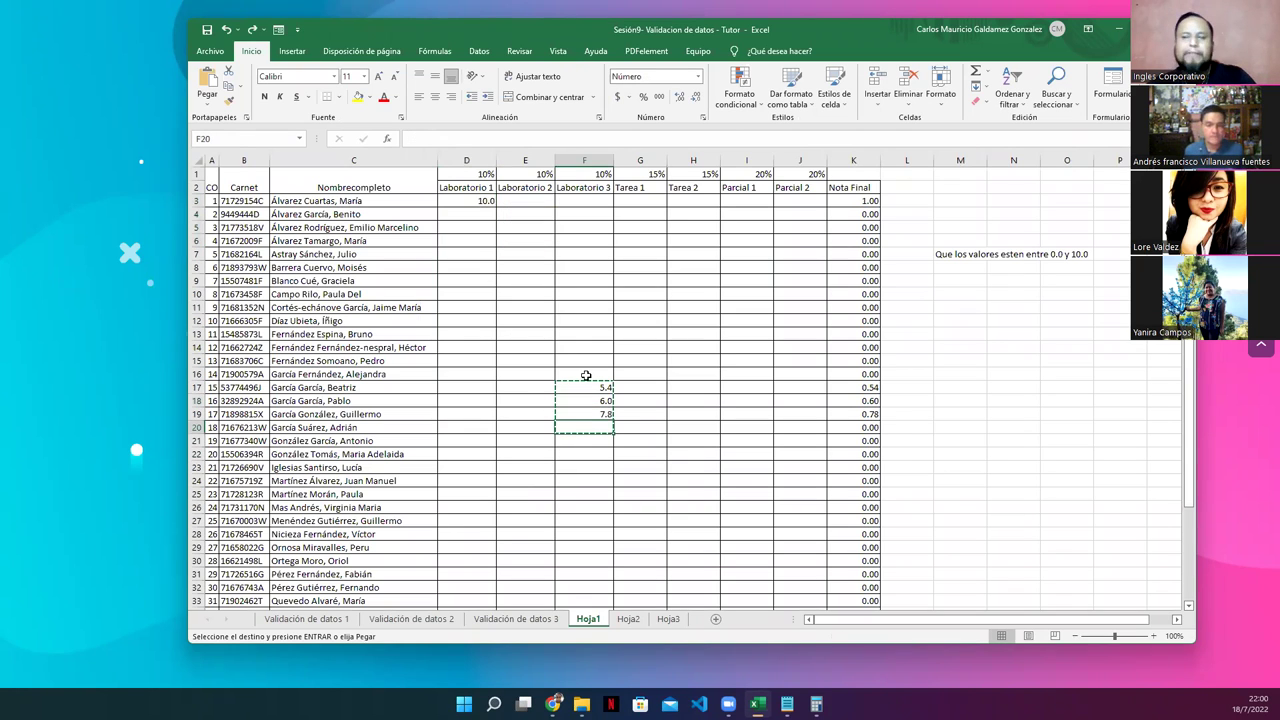
key("ctrl+z")
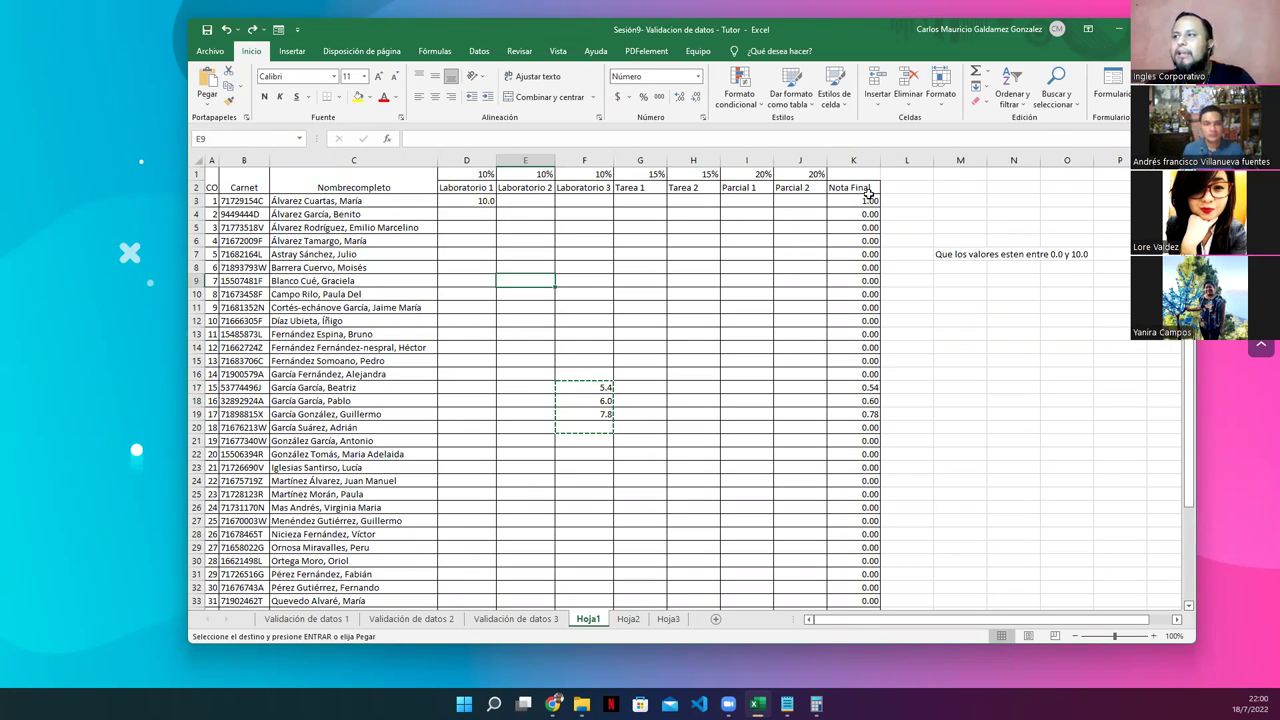
View K3's Nota Final formula without changing it, then show the closing thank-you slide
left_click(866, 199)
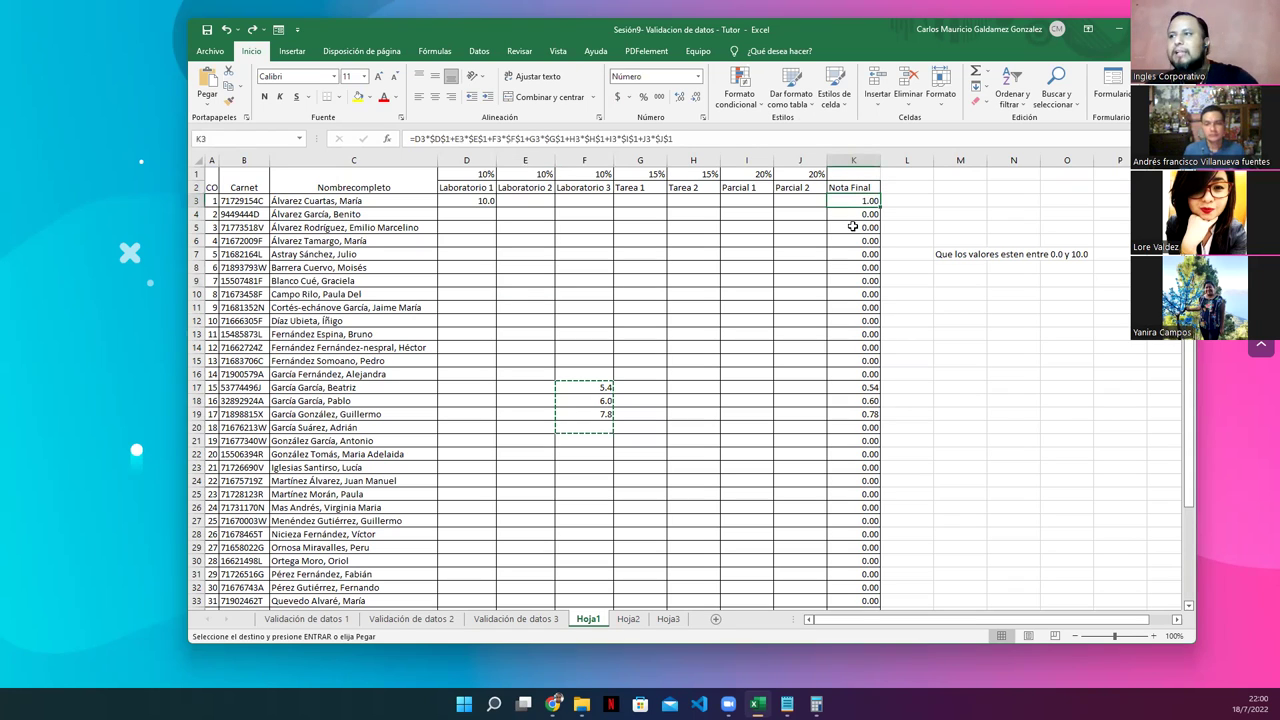
key("F2")
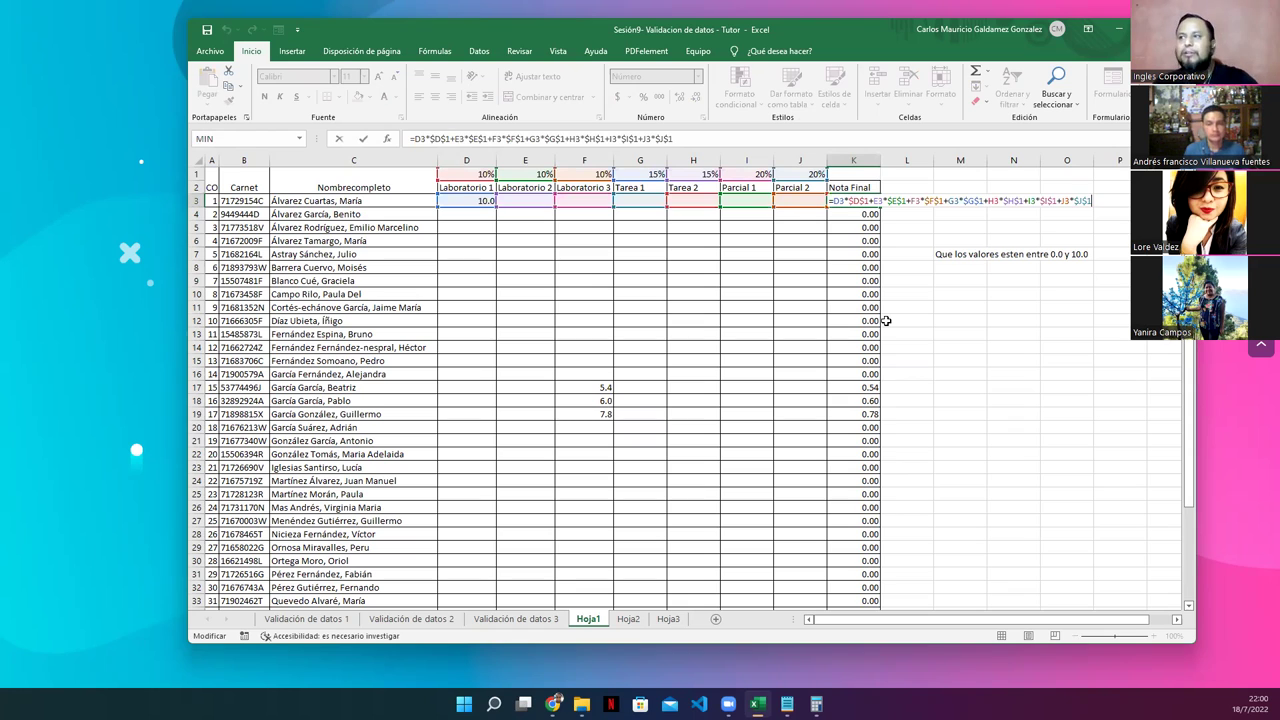
key("Escape")
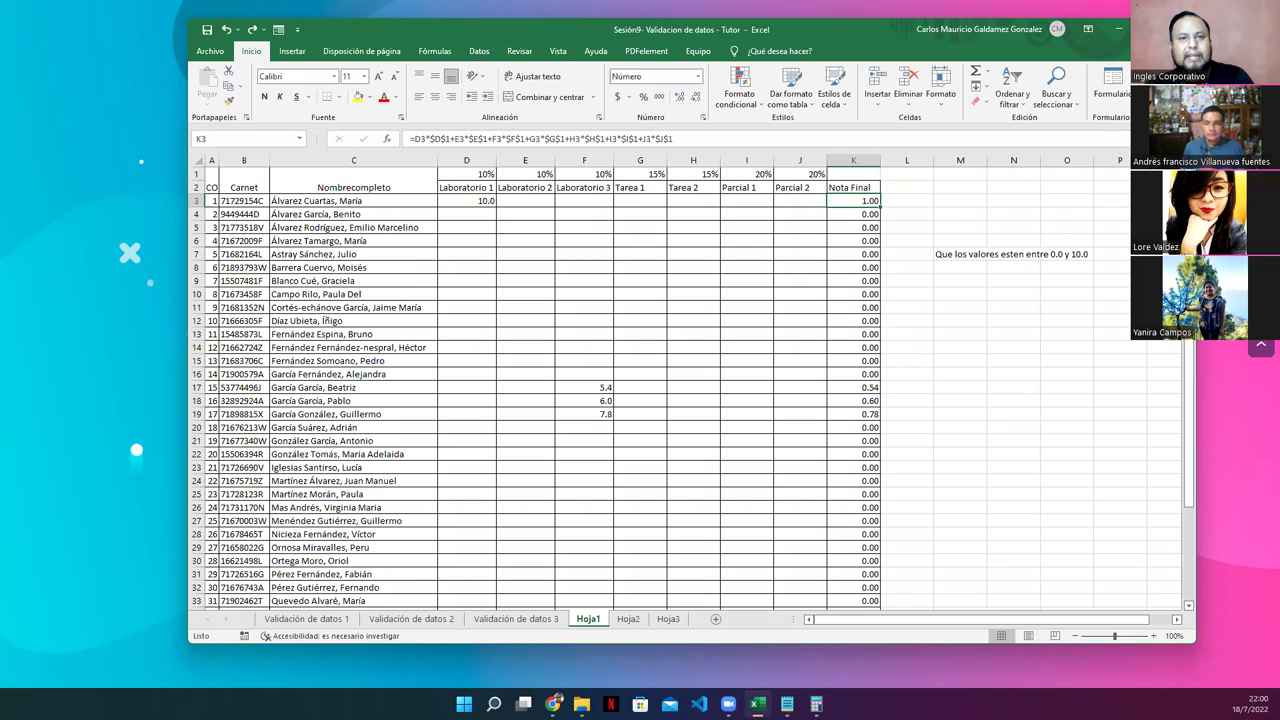
left_click(553, 703)
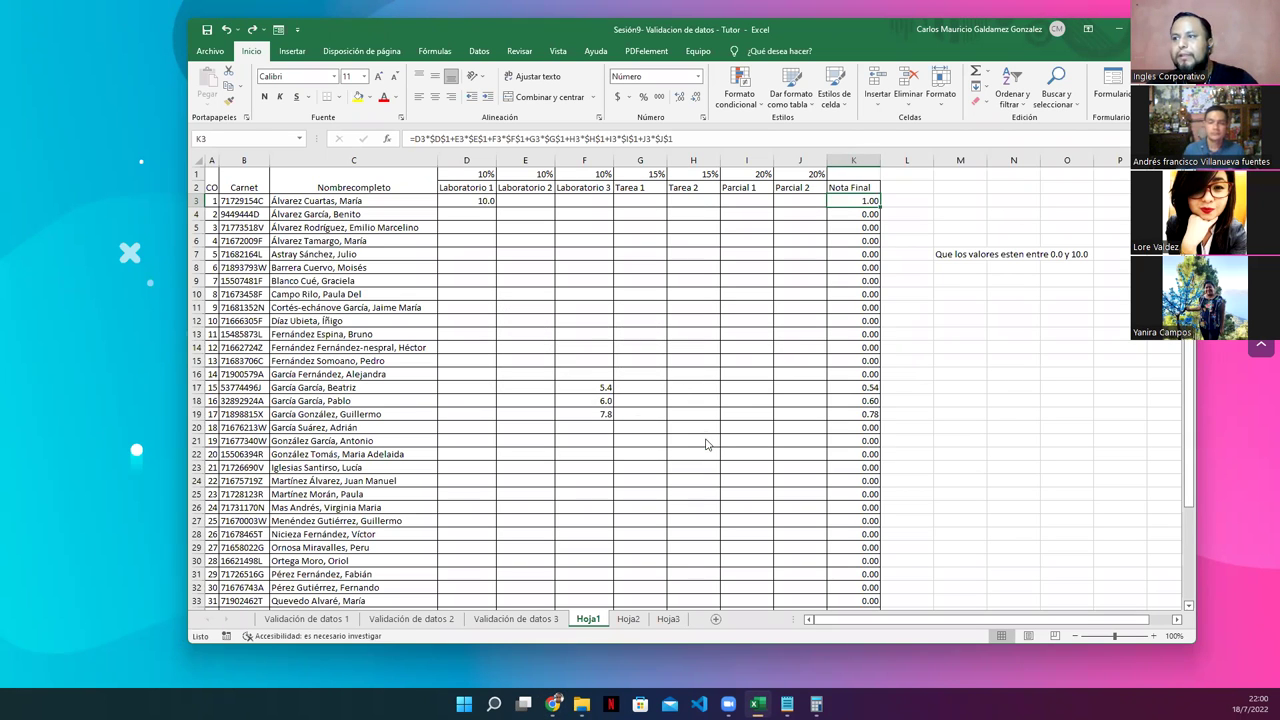
key("alt+Tab")
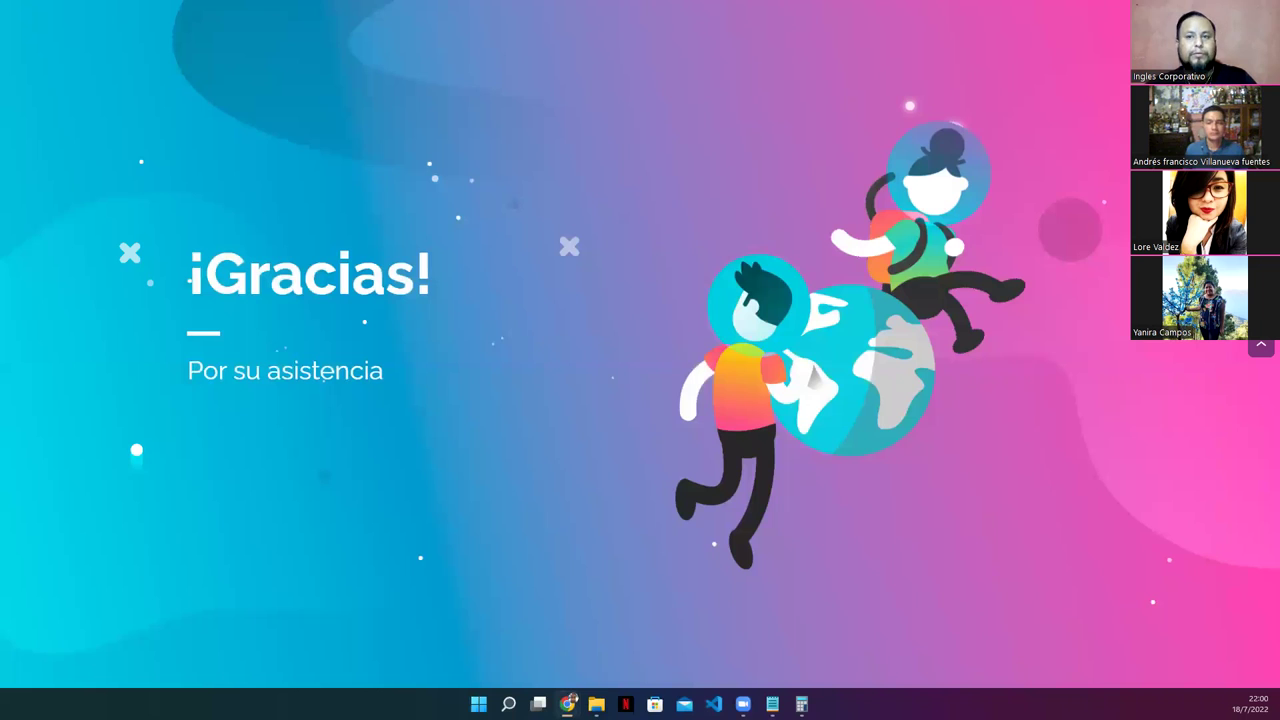